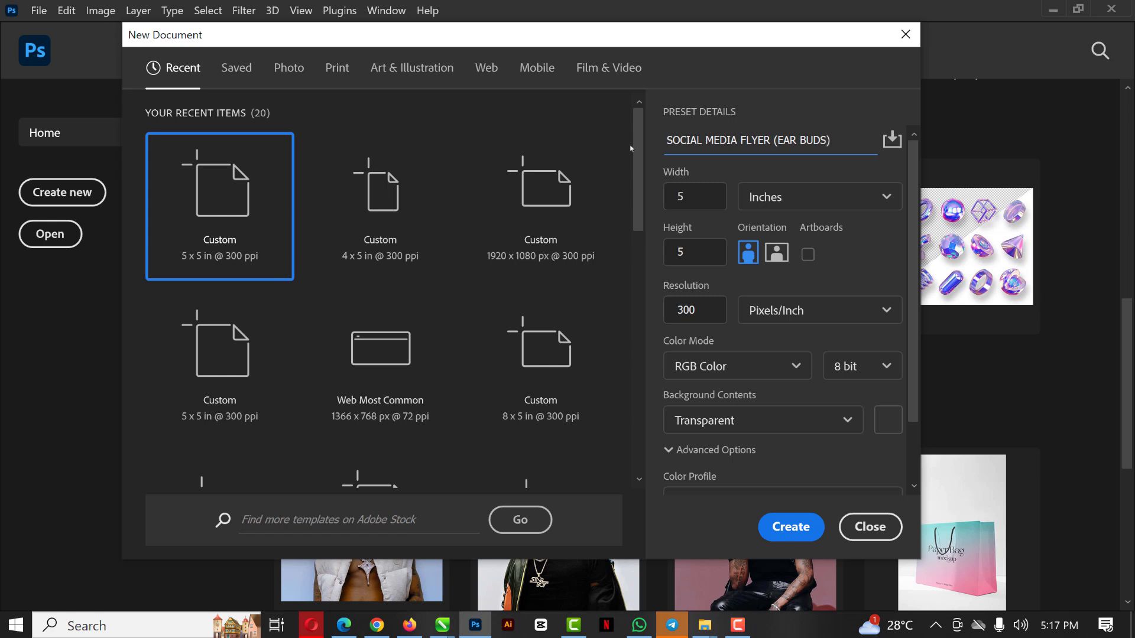
Create the new 5 x 5 inch, 300 ppi document with a transparent background
left_click(661, 254)
key("Tab")
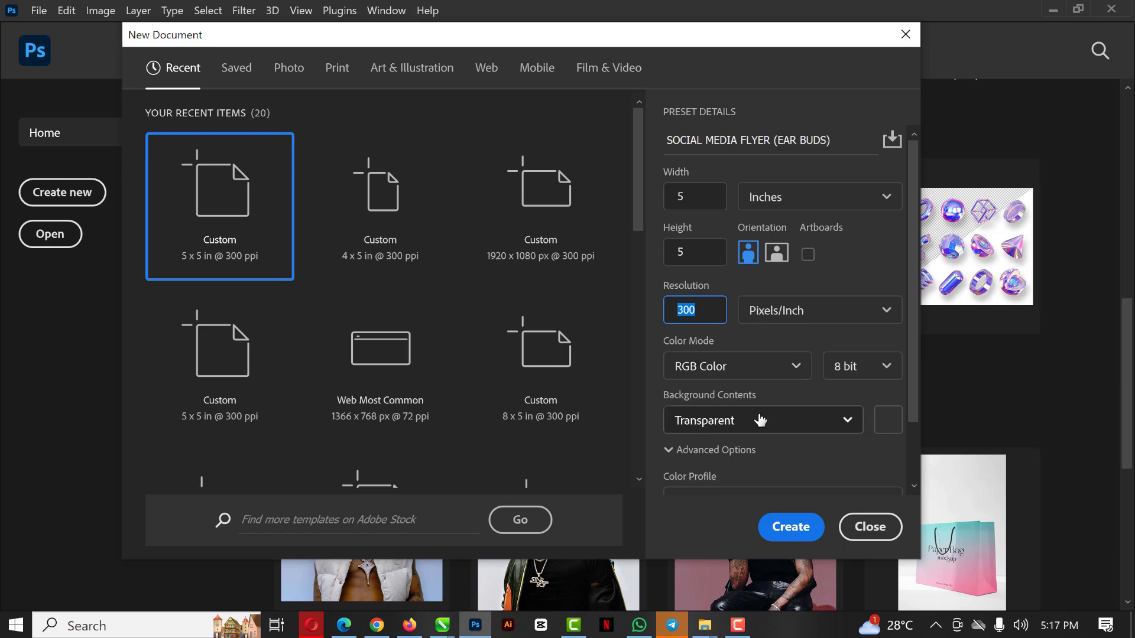
scroll(760, 424, "down", 2)
left_click(790, 525)
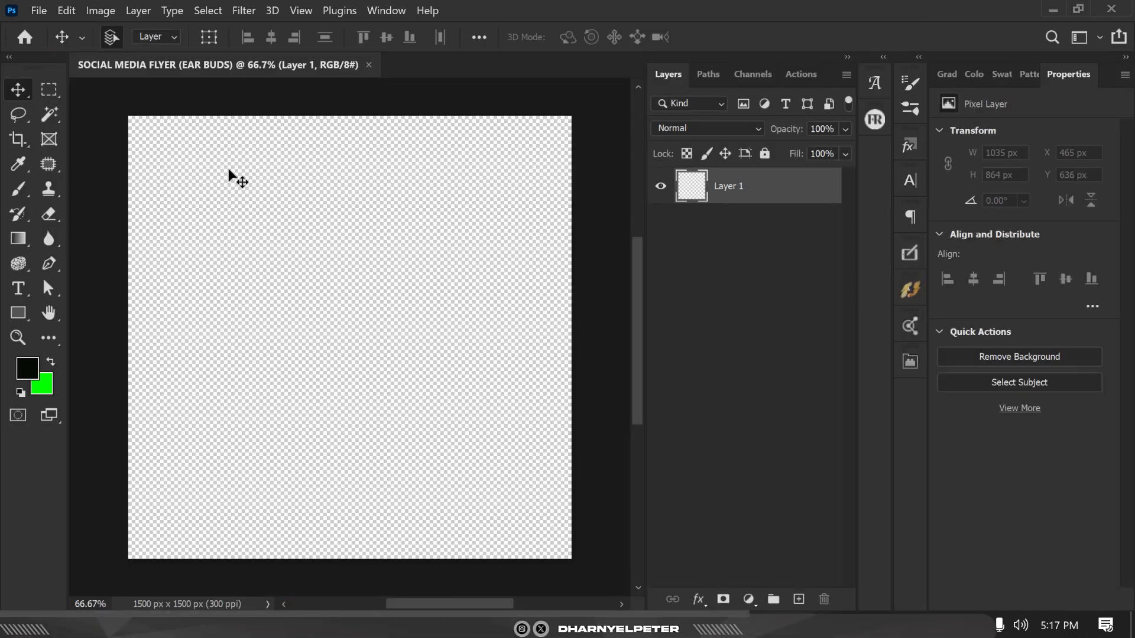
Add a Solid Color fill layer in dark green 050b04 as the flyer background
scroll(228, 169, "up", 1)
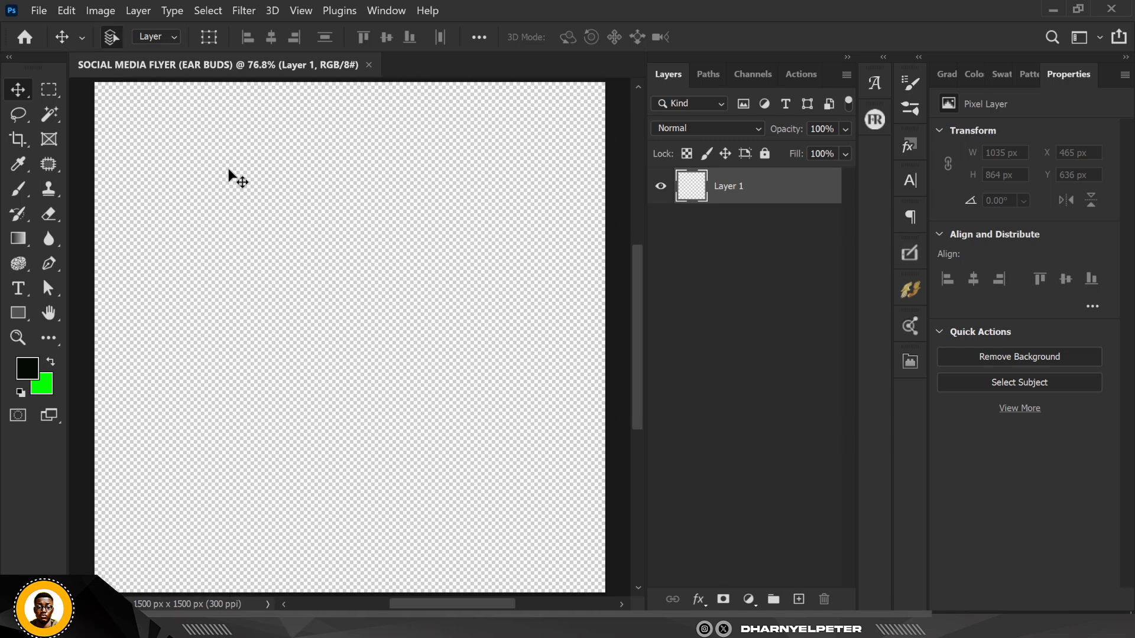
left_click(749, 600)
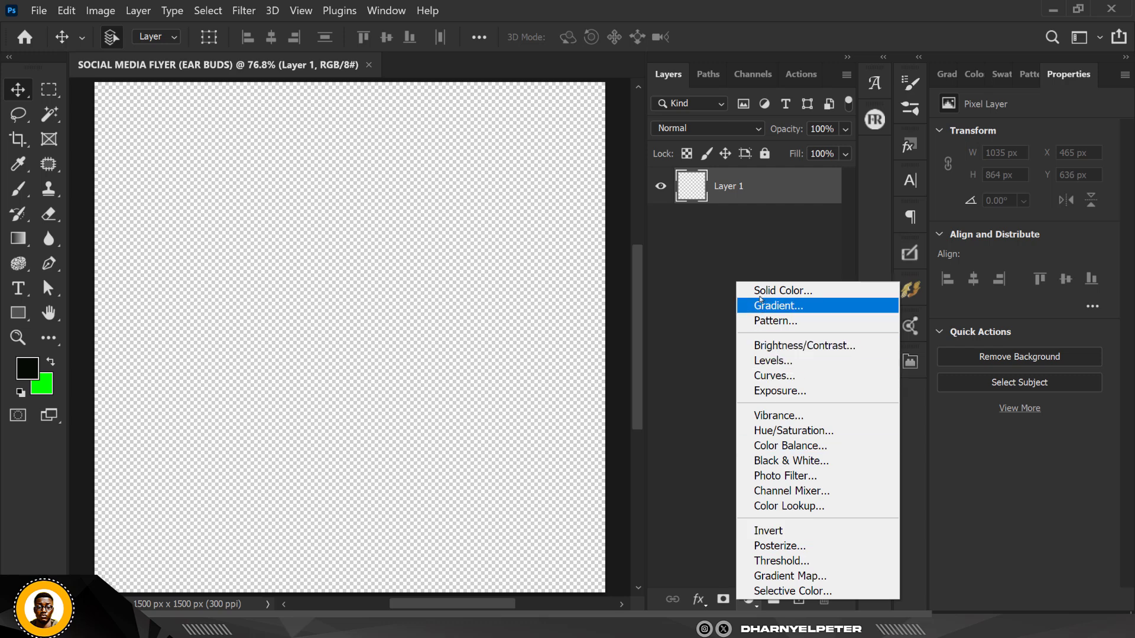
left_click(792, 290)
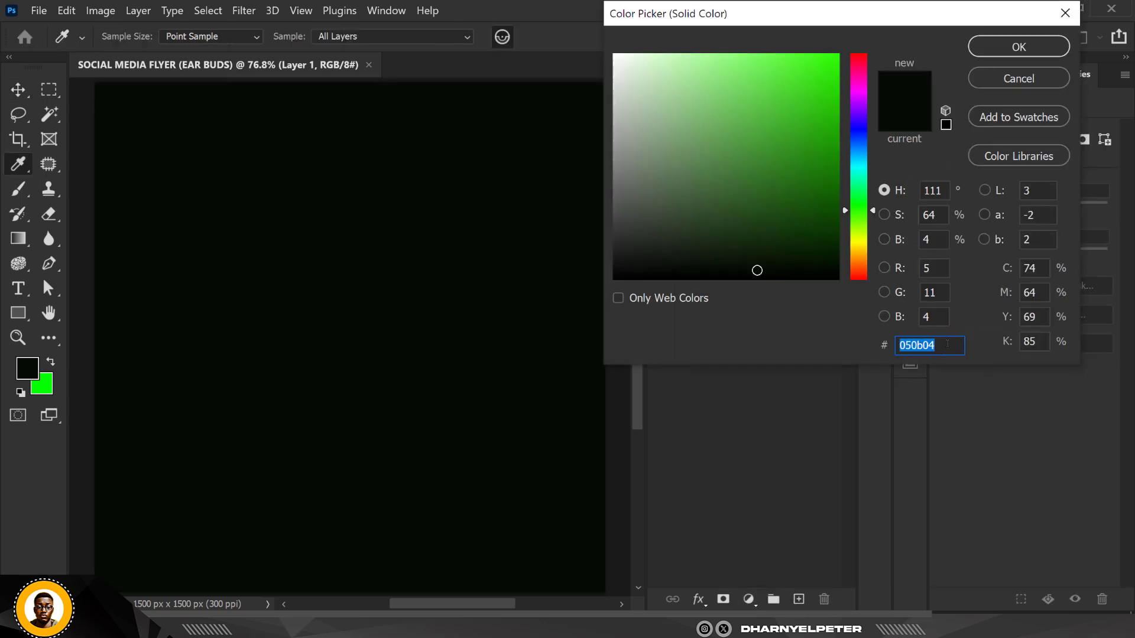
left_click_drag(948, 343, 882, 348)
left_click_drag(870, 25, 833, 95)
left_click(1006, 117)
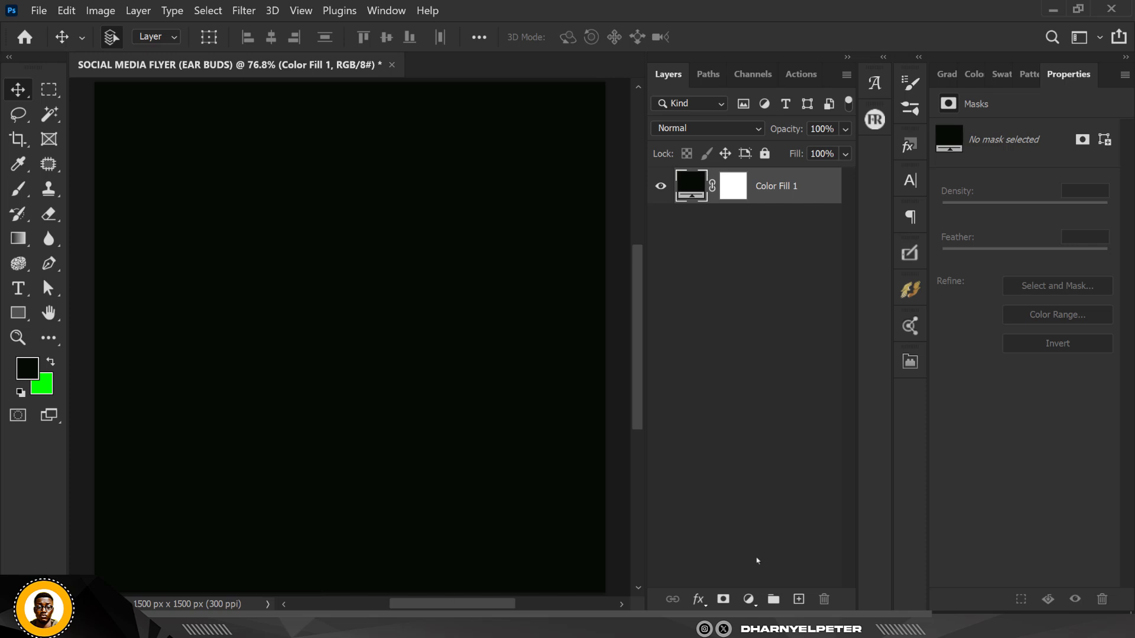
Open the EAR BUDS image file from the ORIAMO folder
mouse_move(704, 627)
left_click(772, 541)
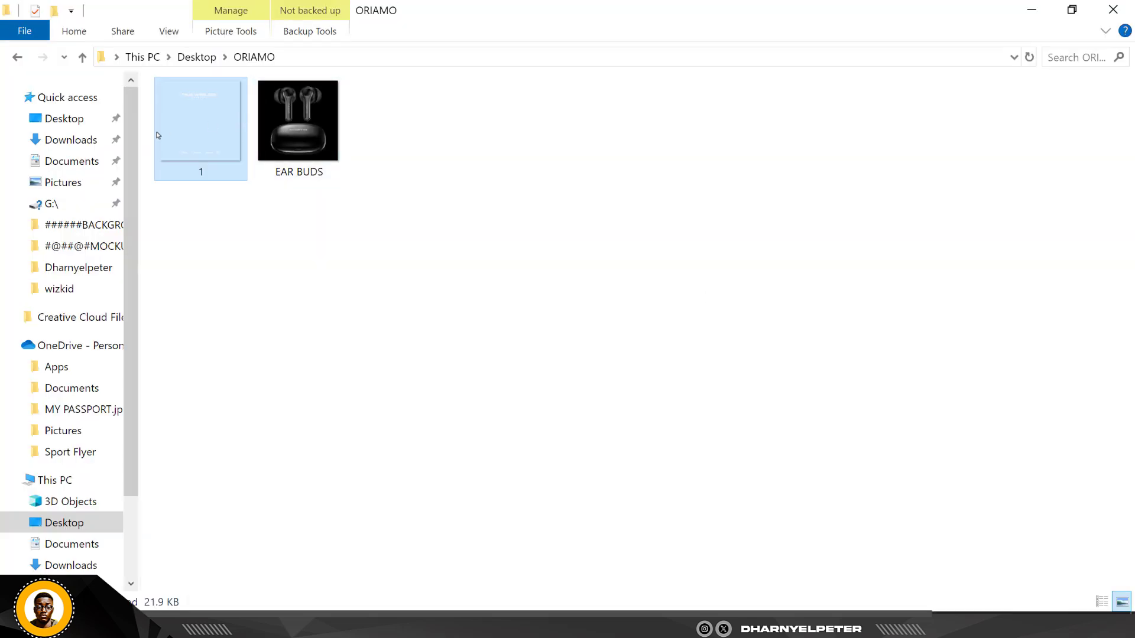
left_click(299, 132)
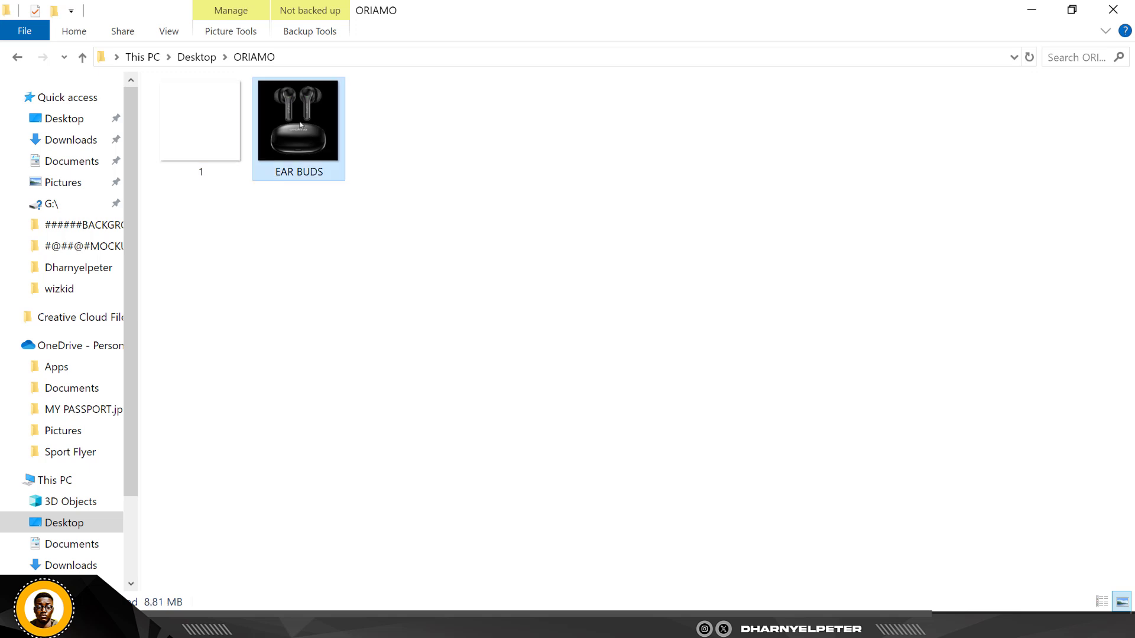
double_click(304, 124)
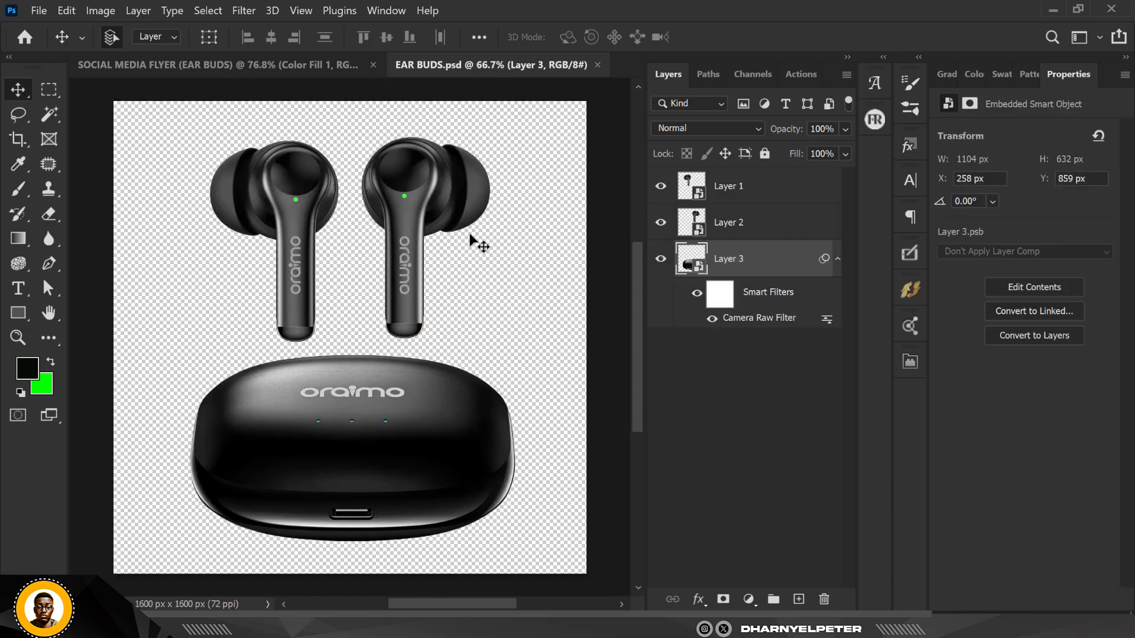
Drag the earbuds case layer (Layer 3) from the EAR BUDS file into the flyer document
left_click(290, 63)
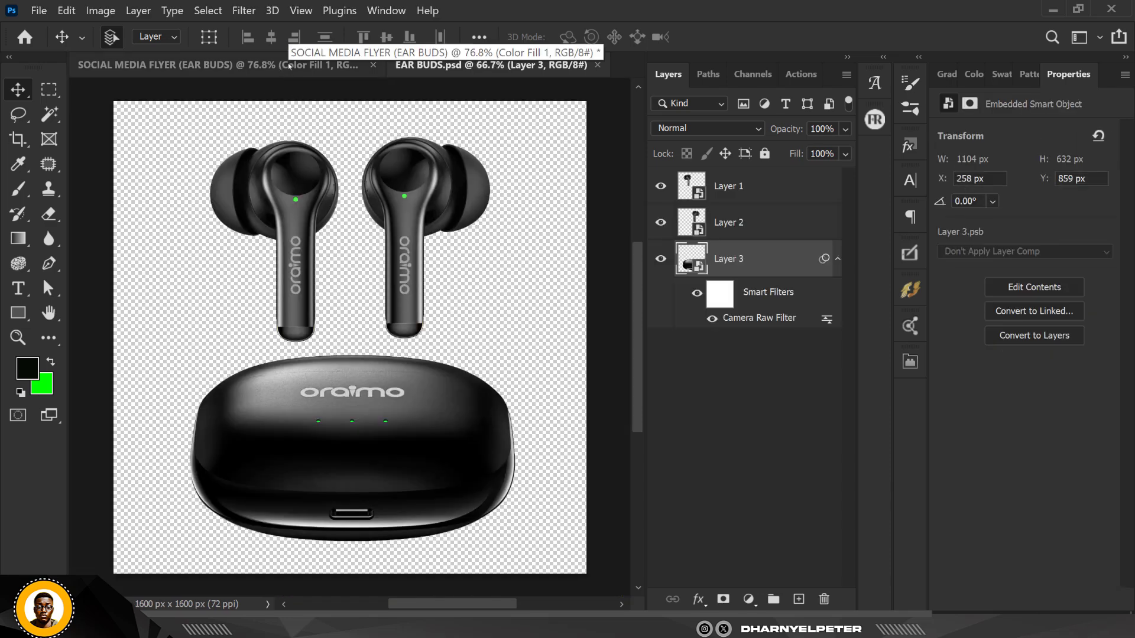
left_click(448, 65)
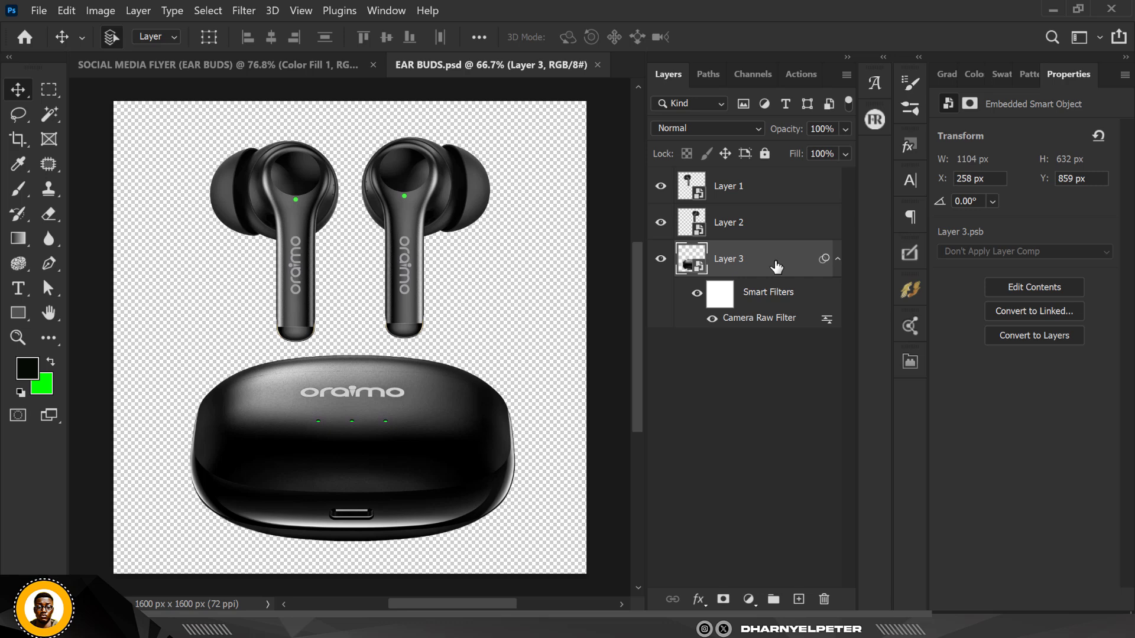
left_click_drag(776, 269, 406, 394)
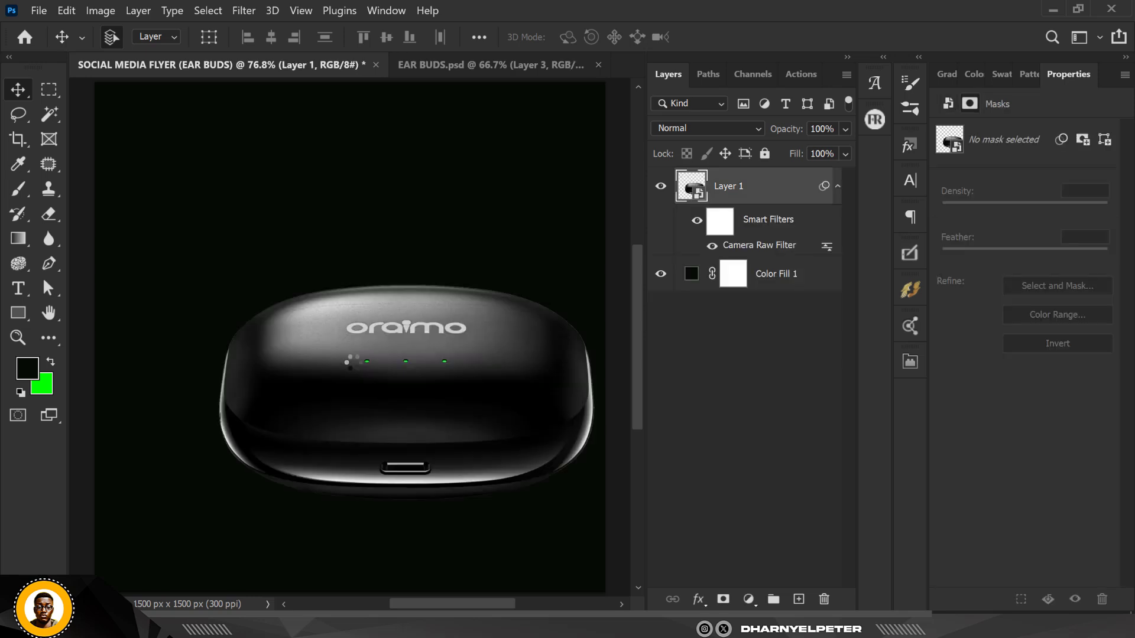
Position the earbuds case layer in the lower middle of the flyer canvas
left_click_drag(440, 361, 385, 367)
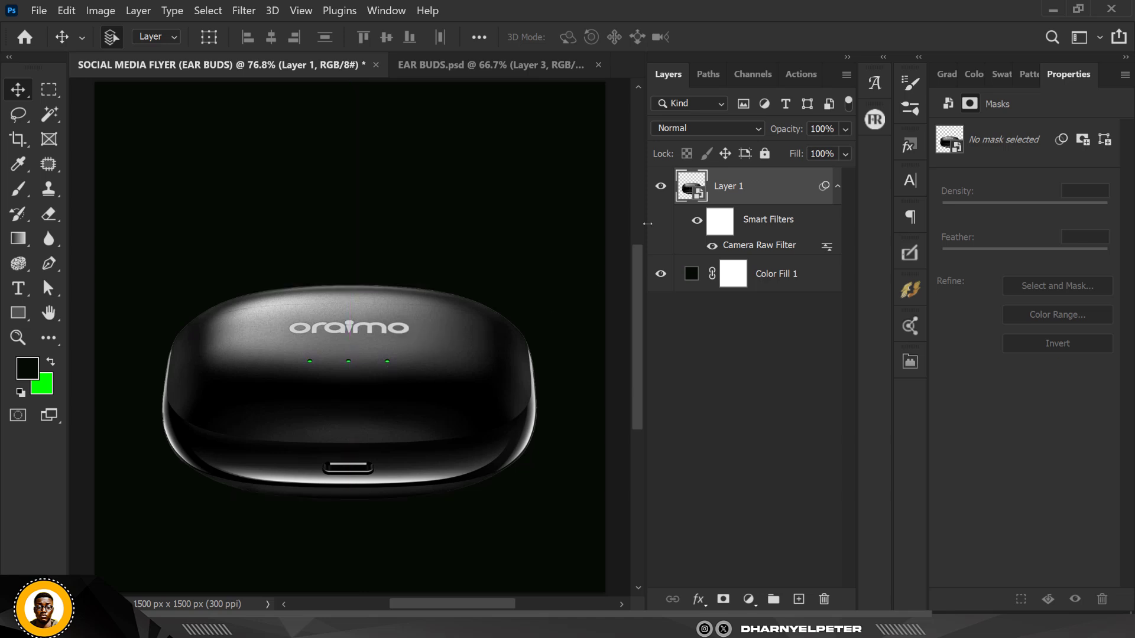
right_click(765, 190)
left_click(800, 187)
mouse_move(402, 366)
left_mouse_down()
mouse_move(391, 365)
mouse_move(406, 361)
left_mouse_up()
Scale the earbuds case down to about 57% and place it in the lower center of the canvas
key("ctrl+t")
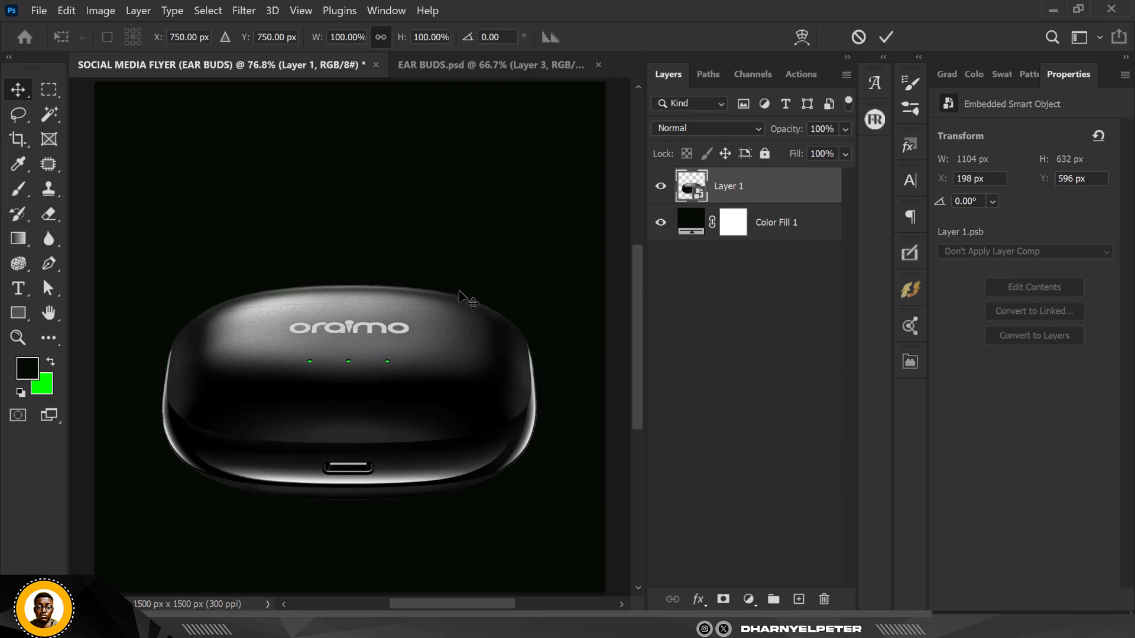
left_click_drag(586, 112, 527, 179)
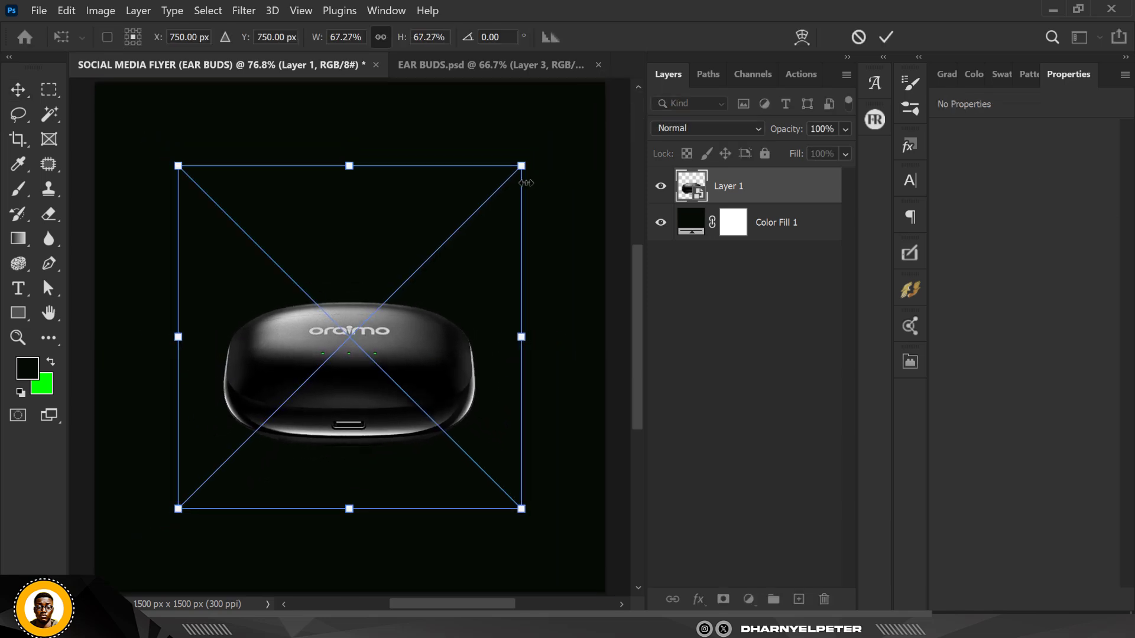
left_click_drag(467, 350, 442, 377)
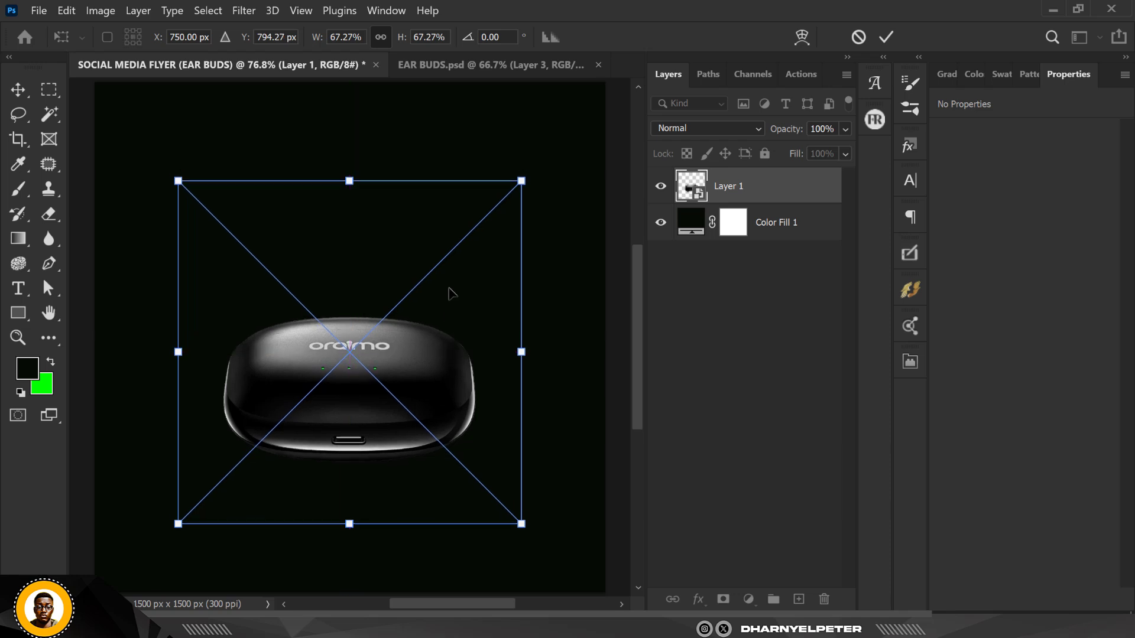
left_click_drag(516, 178, 494, 208)
left_click_drag(408, 371, 409, 414)
scroll(400, 380, "down", 1)
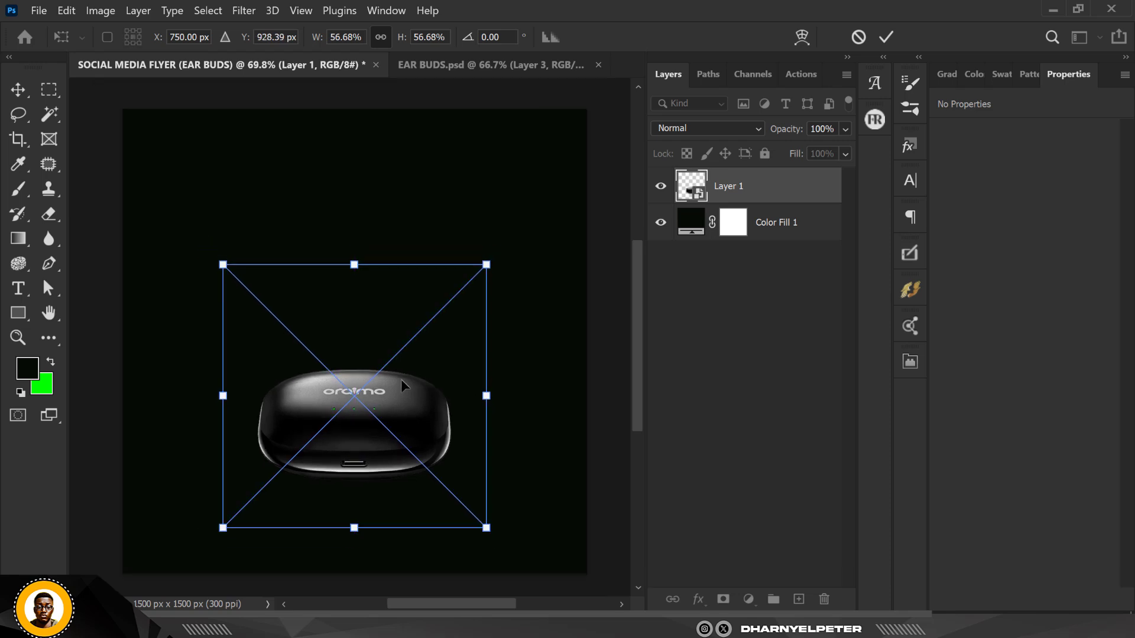
scroll(391, 453, "up", 1)
key("Return")
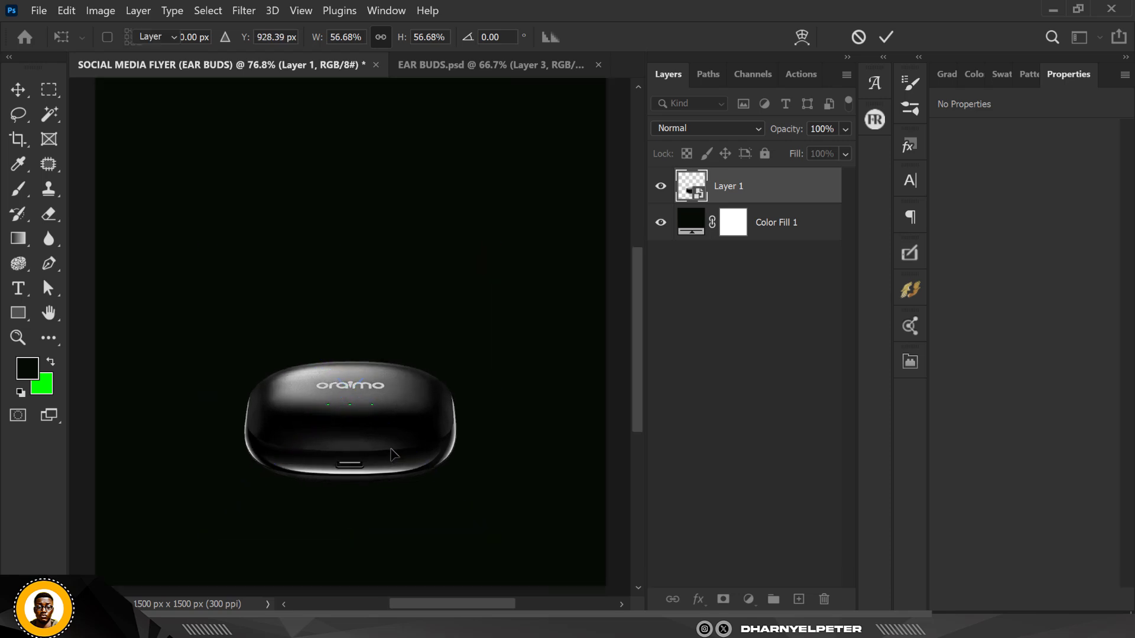
left_click_drag(379, 430, 379, 430)
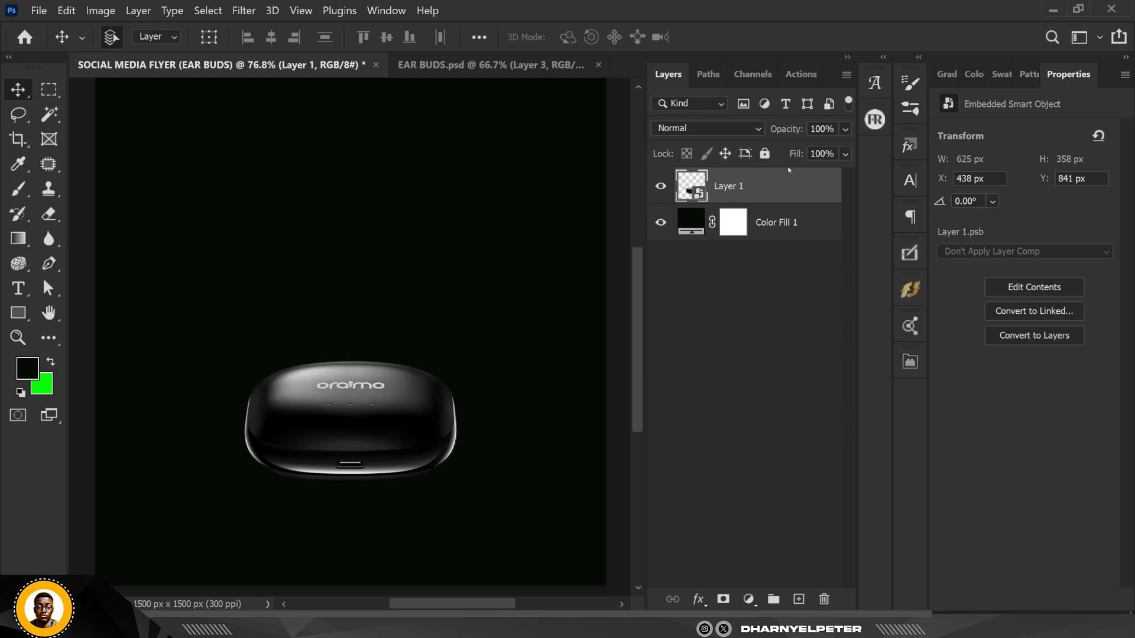
Duplicate the earbuds case layer and move the copy beneath the original
key("ctrl+j")
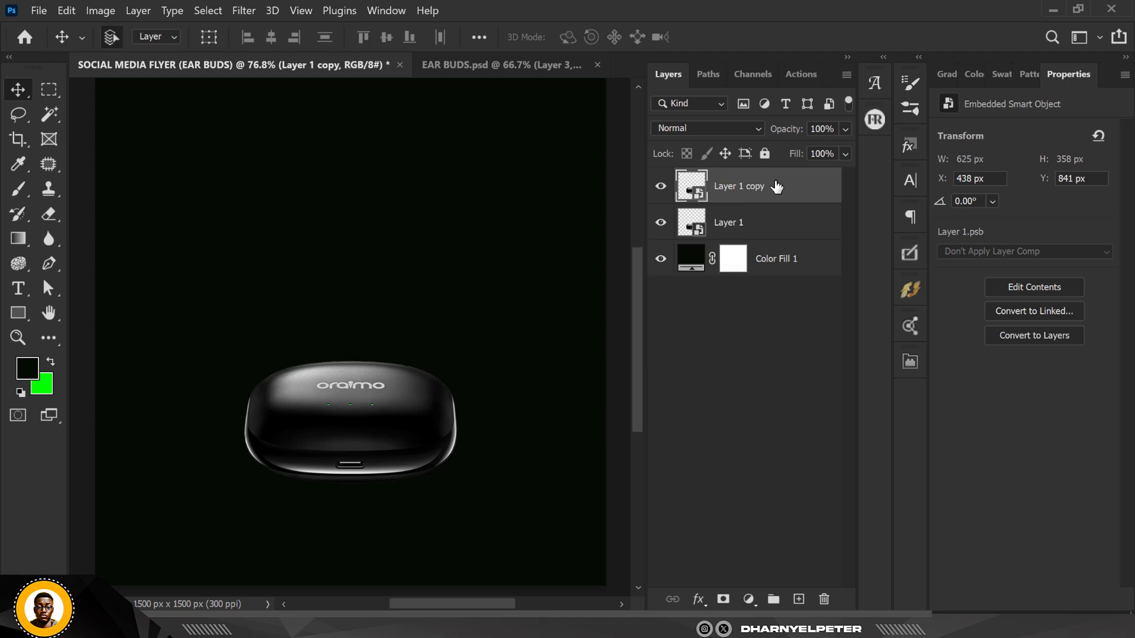
left_click_drag(776, 187, 828, 239)
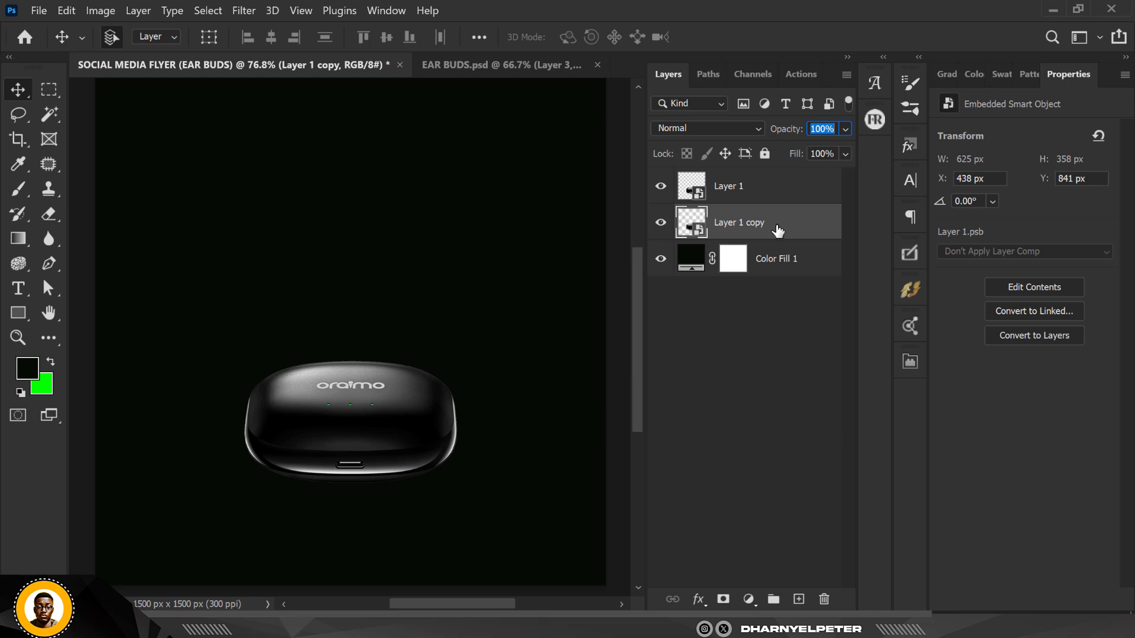
Scale the copied case up to about 166% and position it across the top of the canvas as a backdrop
key("ctrl+t")
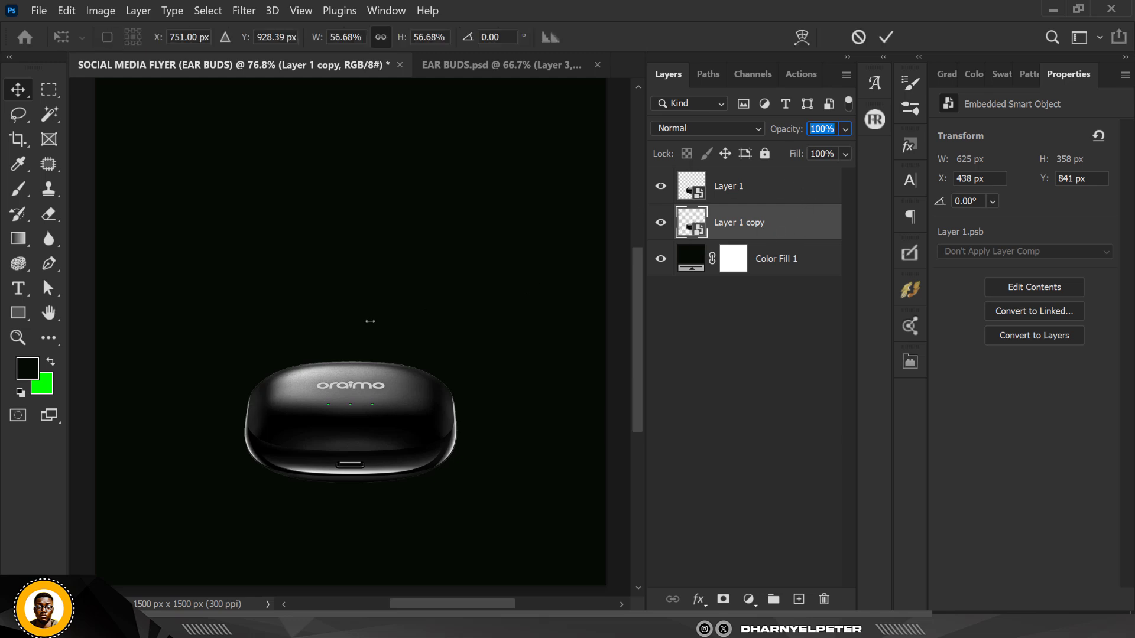
left_click_drag(496, 244, 623, 80)
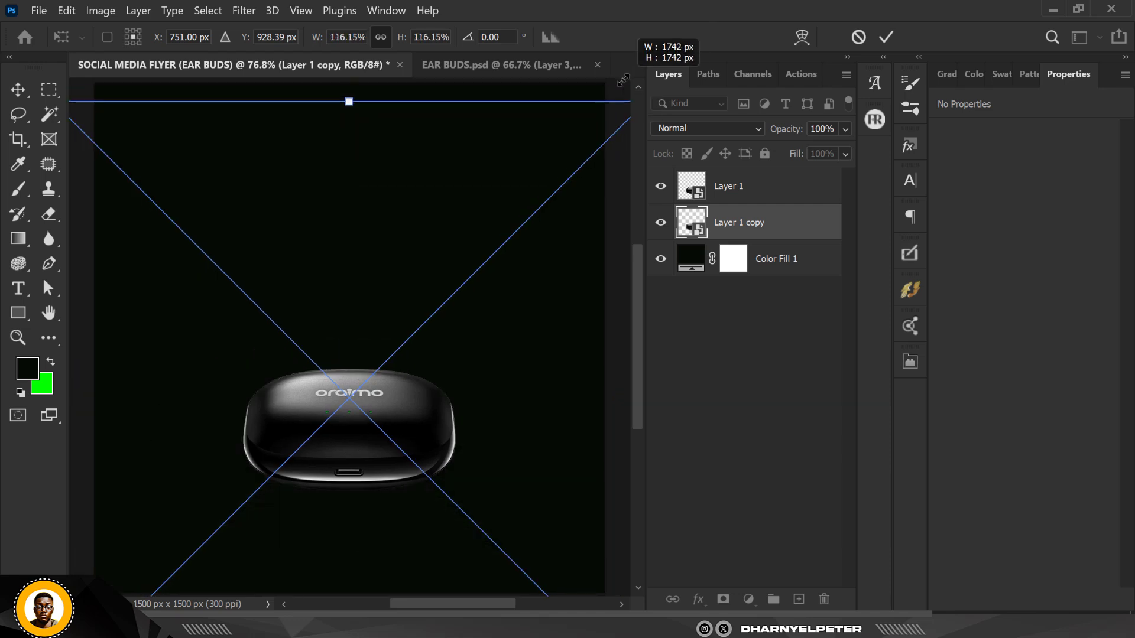
scroll(455, 204, "down", 5)
left_click_drag(483, 371, 477, 303)
left_click_drag(559, 398, 627, 451)
left_click_drag(489, 360, 489, 270)
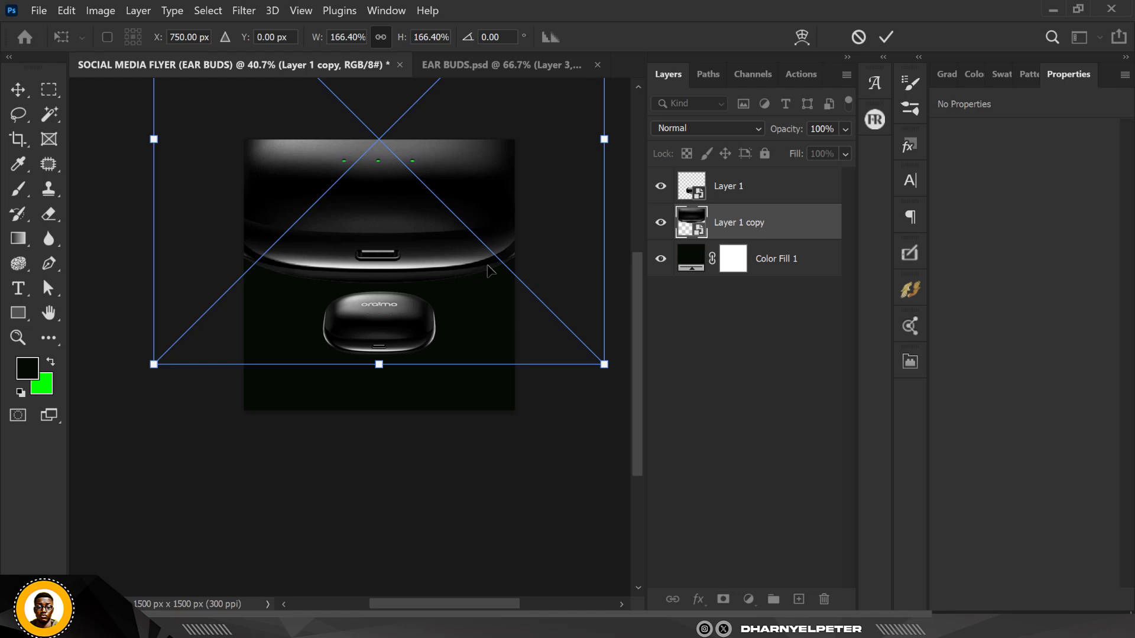
scroll(489, 270, "down", 4)
key("Return")
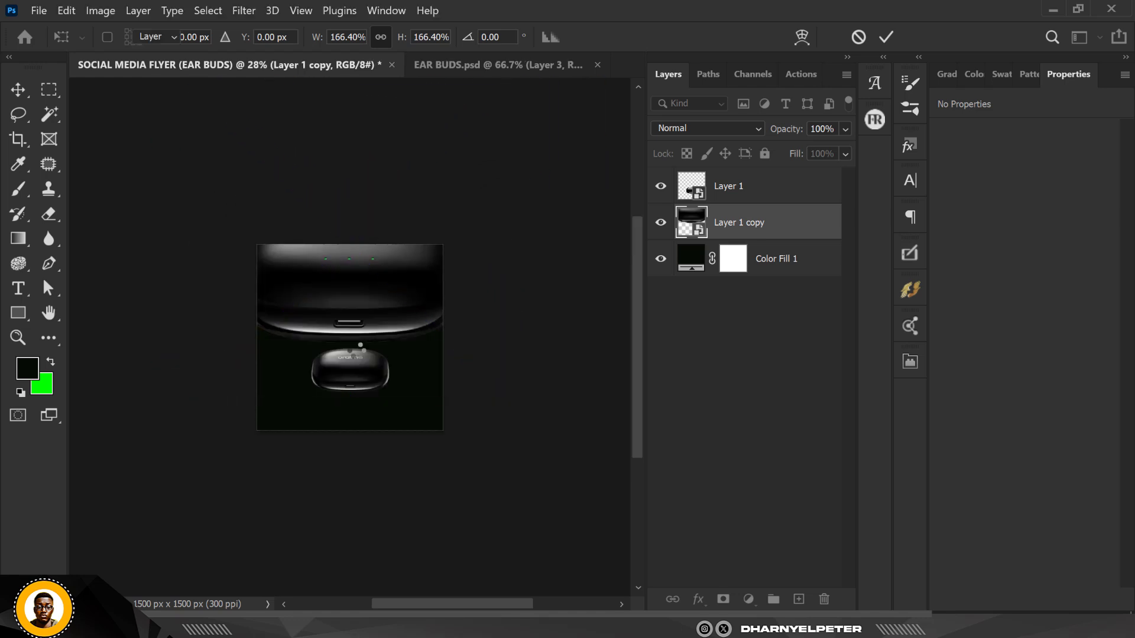
Set the backdrop copy's opacity to 30% and fill to 30%
scroll(345, 292, "up", 3)
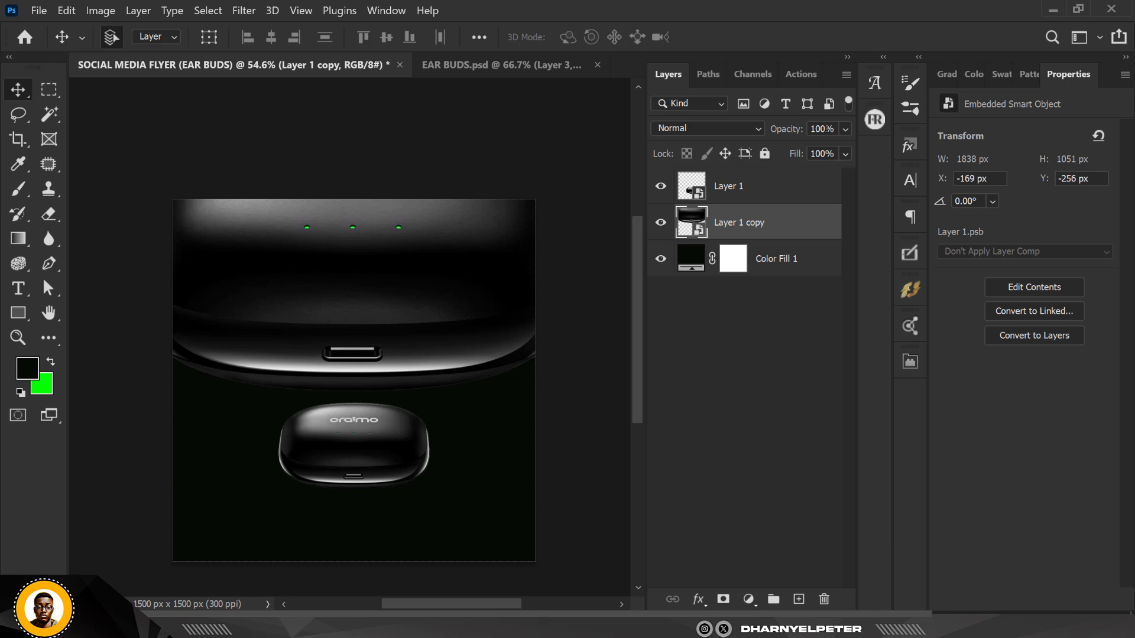
left_click(791, 135)
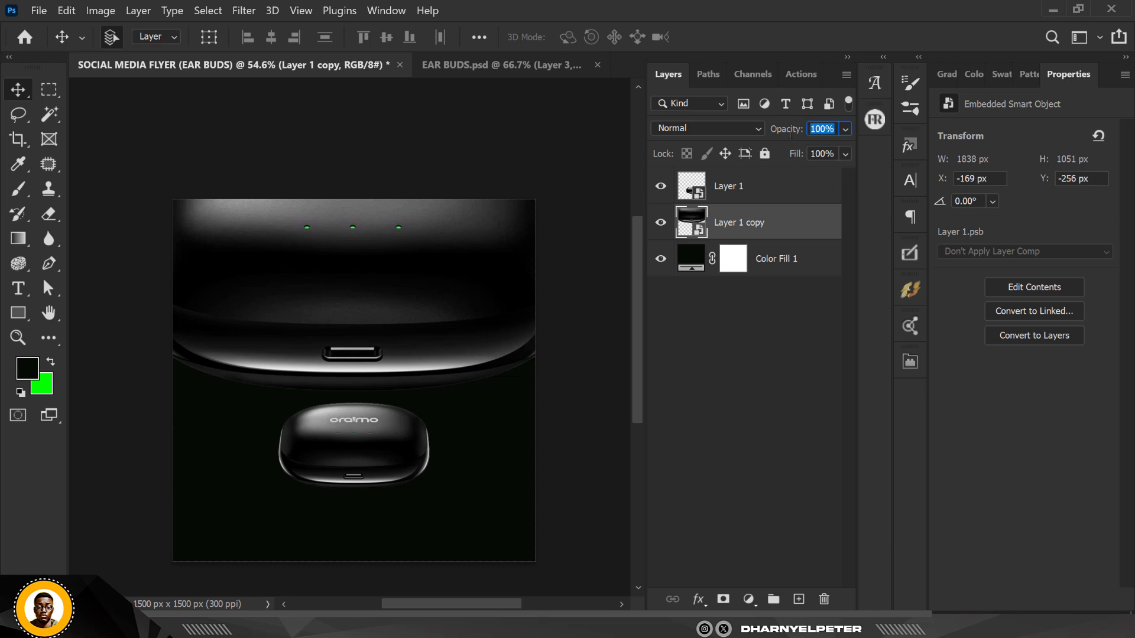
type("30")
key("Return")
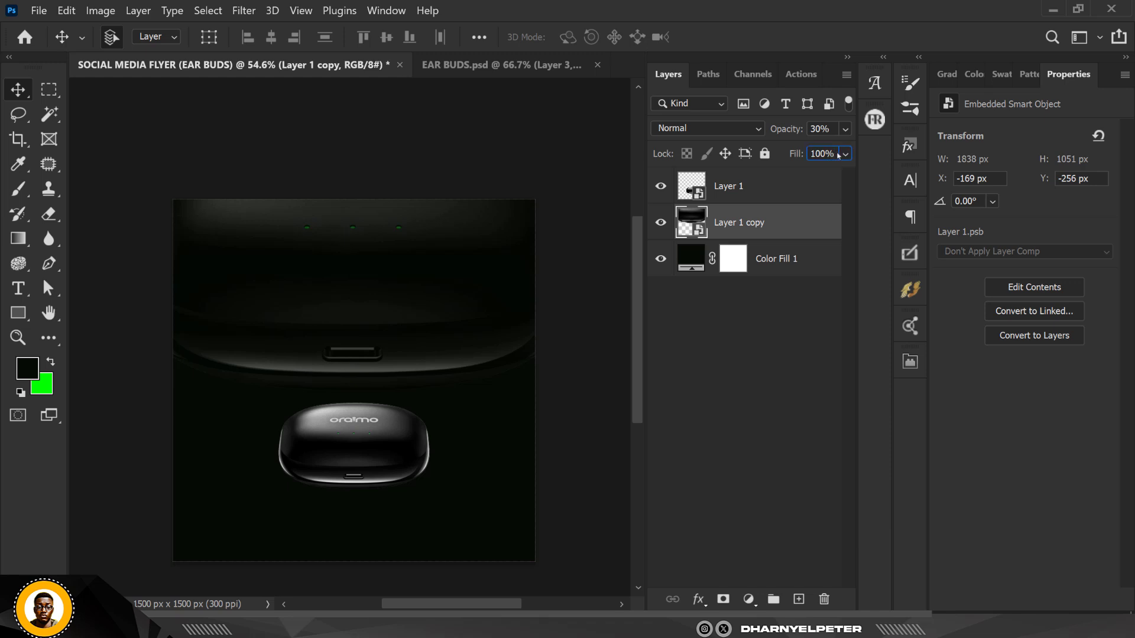
left_click_drag(836, 154, 809, 155)
type("30")
key("Return")
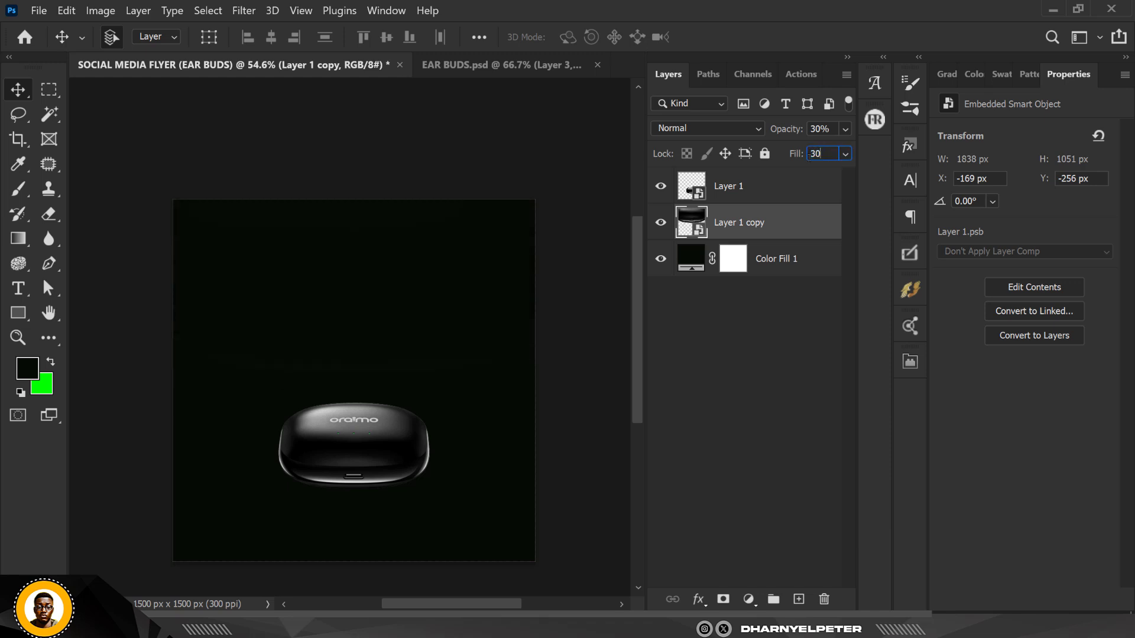
Scale the backdrop case copy up to about 188% and nudge it slightly upward
scroll(358, 233, "down", 2)
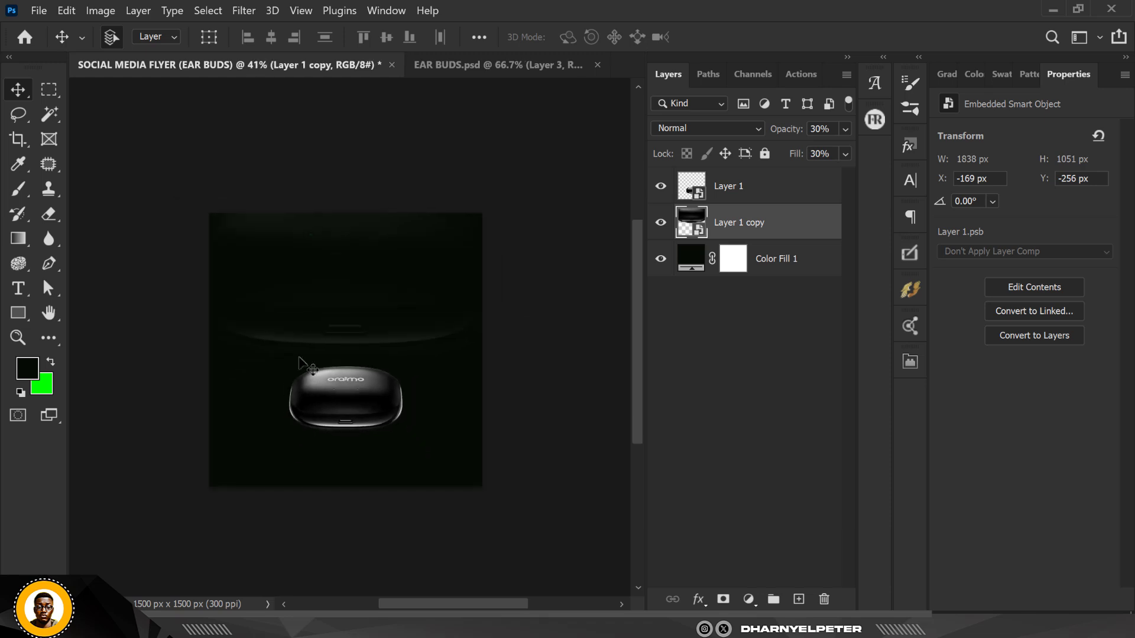
scroll(320, 353, "up", 4)
scroll(327, 320, "up", 2)
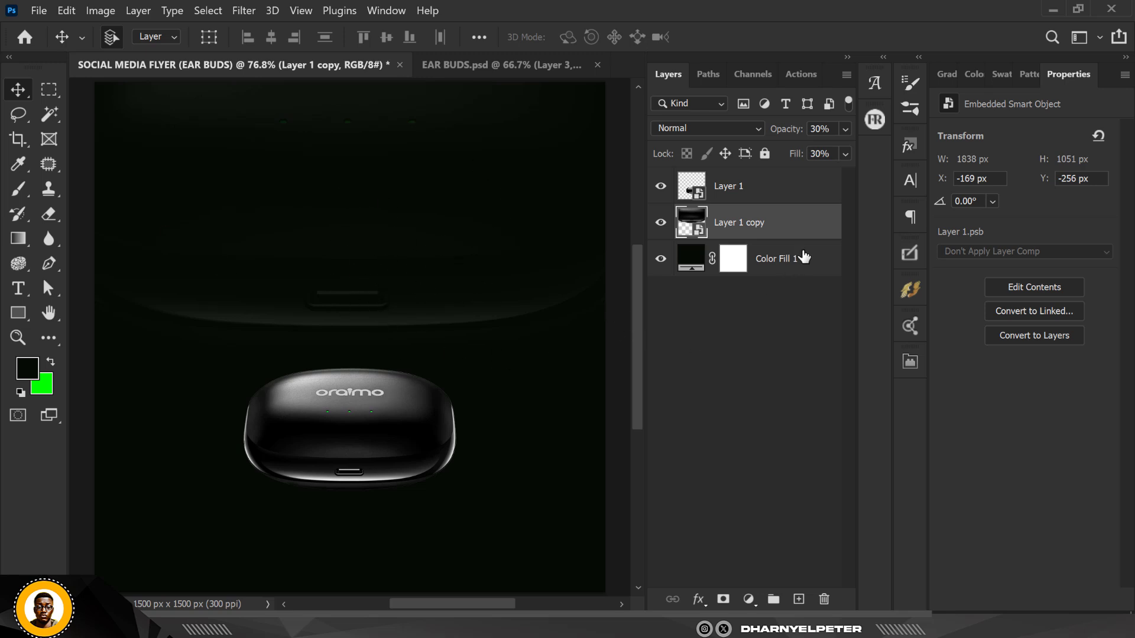
scroll(367, 310, "down", 1)
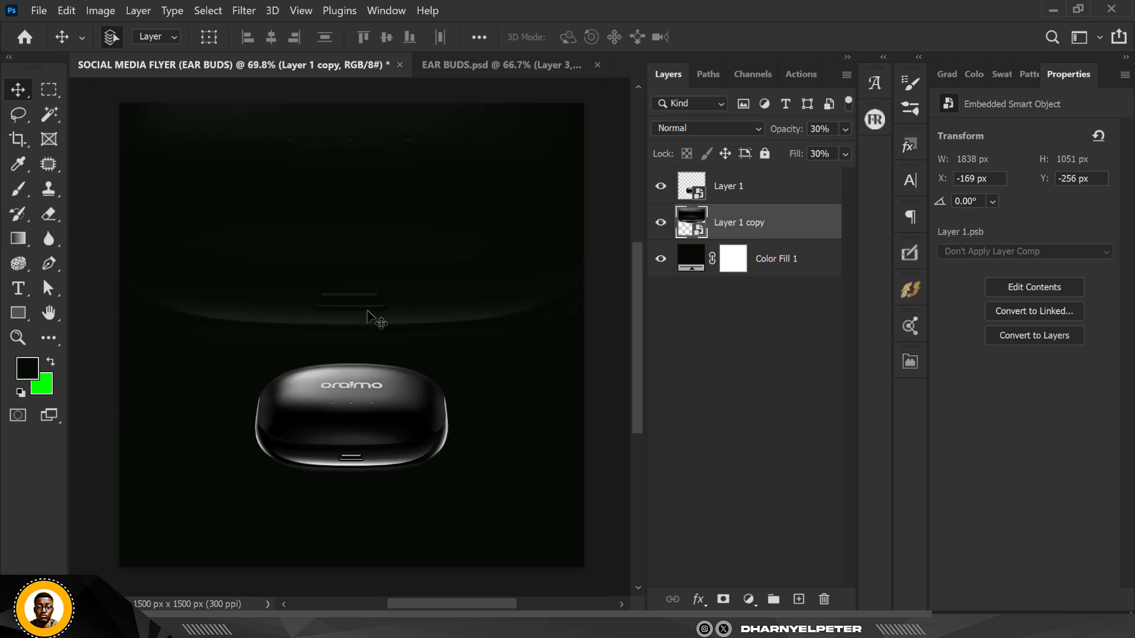
scroll(353, 304, "up", 1)
scroll(387, 207, "down", 1)
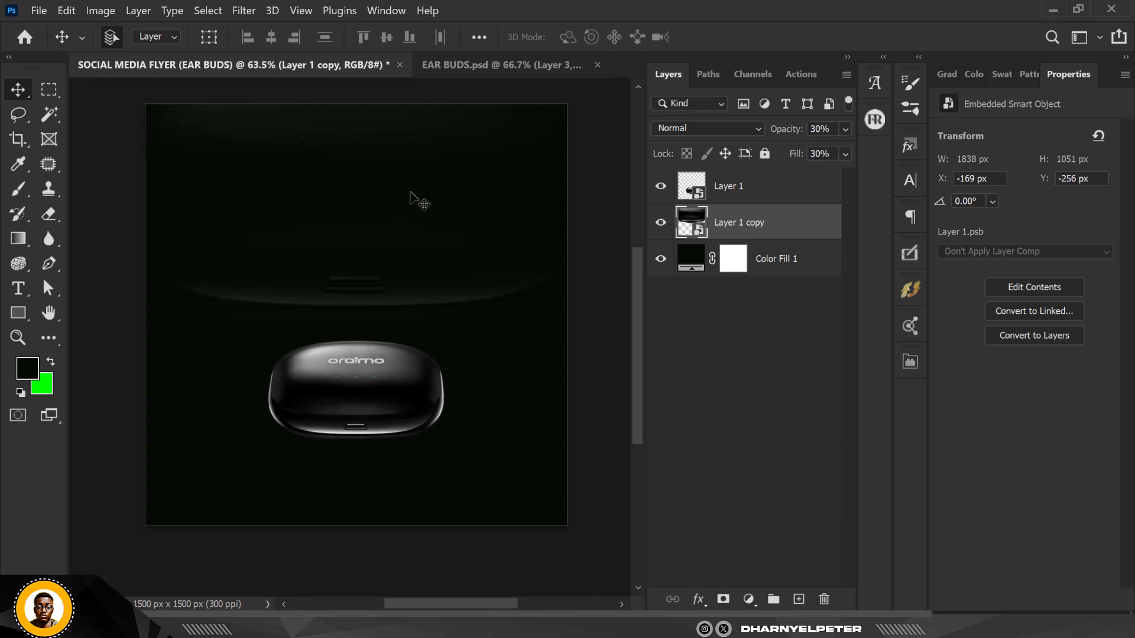
scroll(334, 210, "down", 1)
key("ctrl")
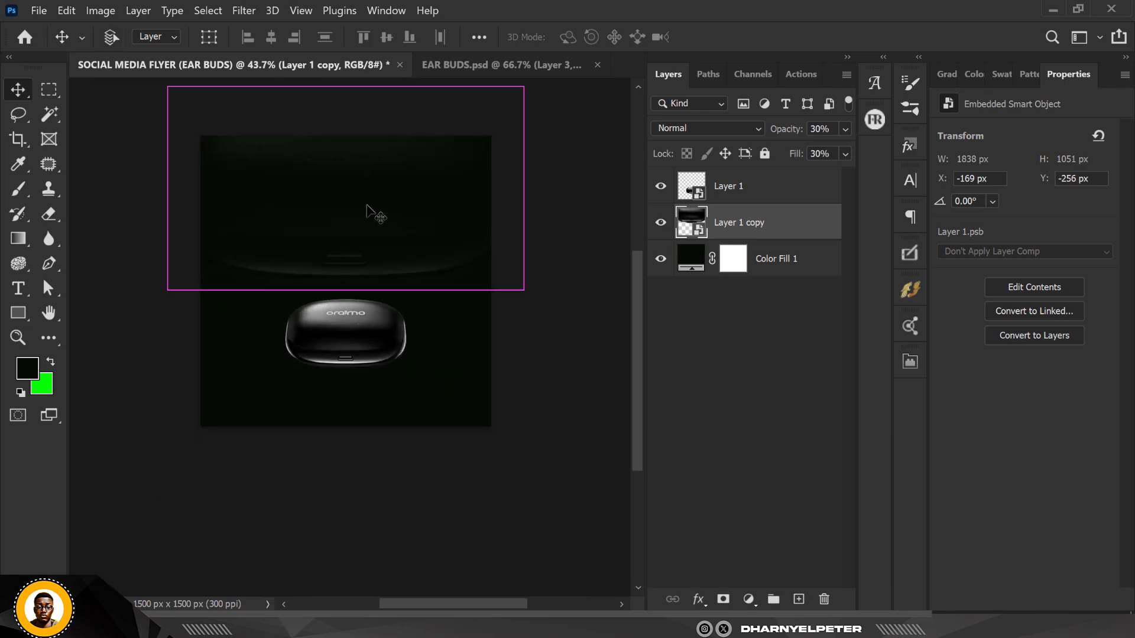
key("ctrl+t")
scroll(372, 213, "down", 2)
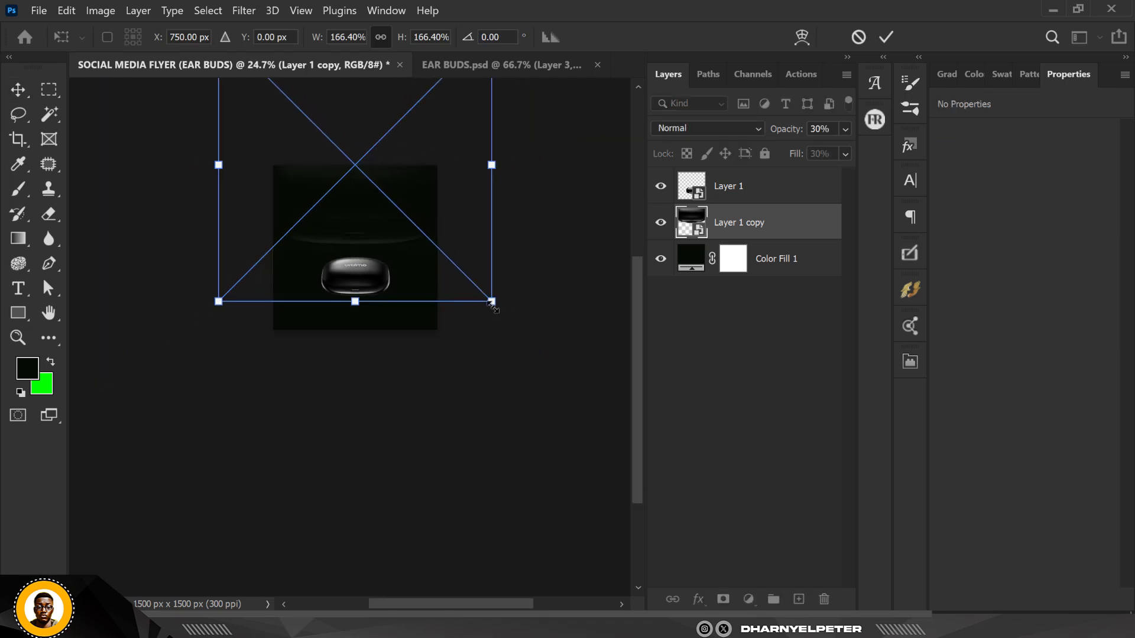
left_click_drag(491, 302, 509, 320)
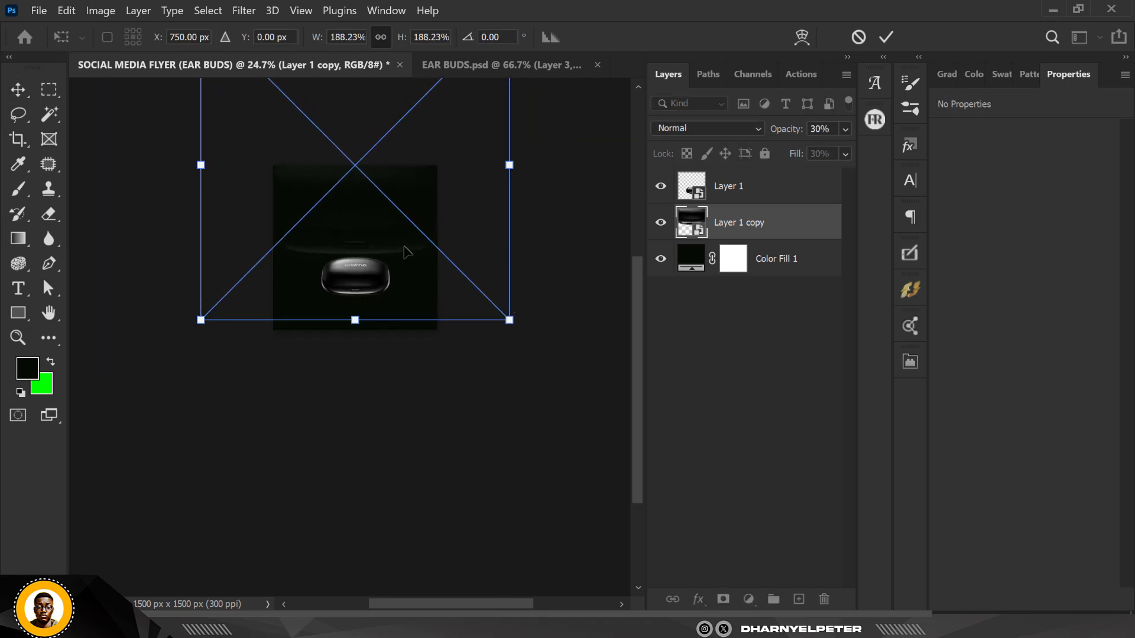
left_click_drag(407, 251, 407, 238)
key("Return")
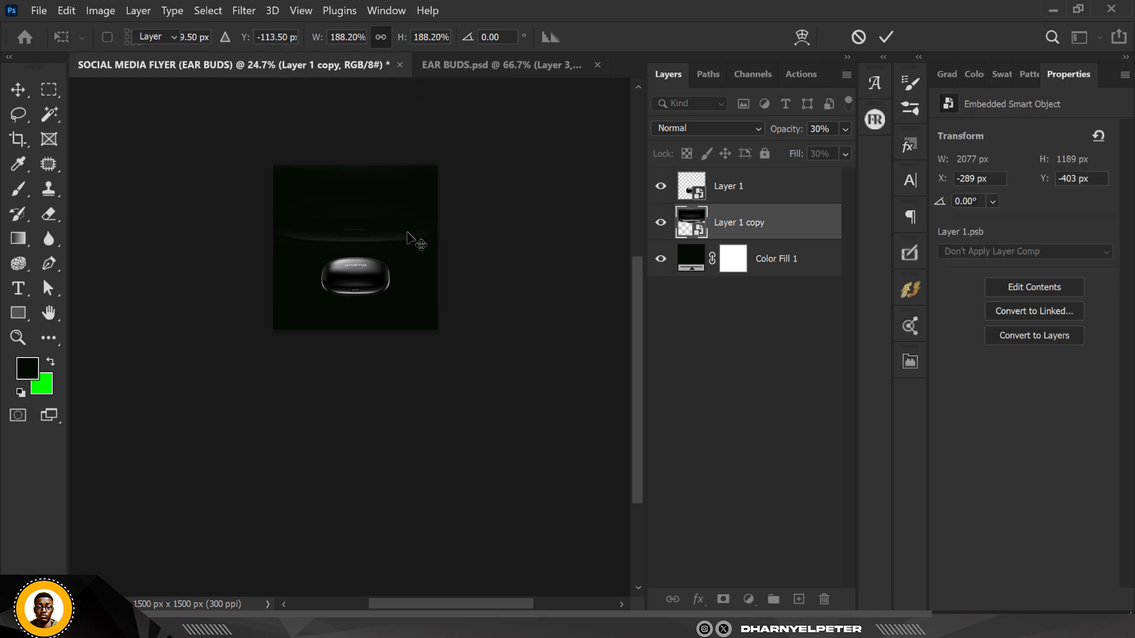
Zoom in to examine the top edge of the earbuds case against the background
scroll(380, 211, "up", 5)
scroll(380, 211, "up", 1)
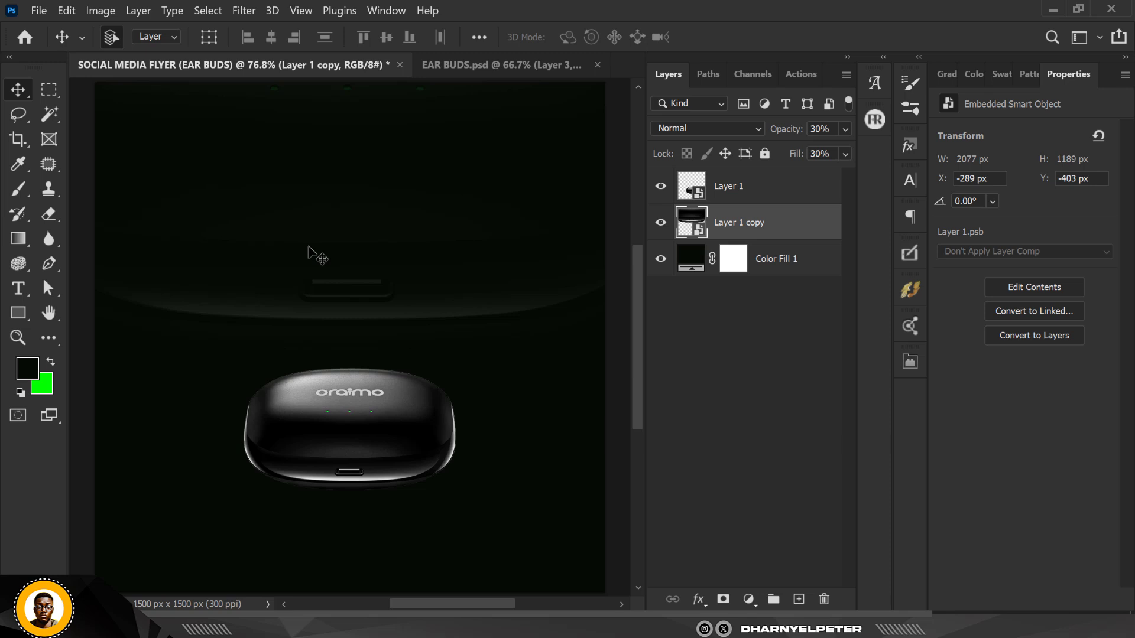
scroll(348, 243, "down", 1)
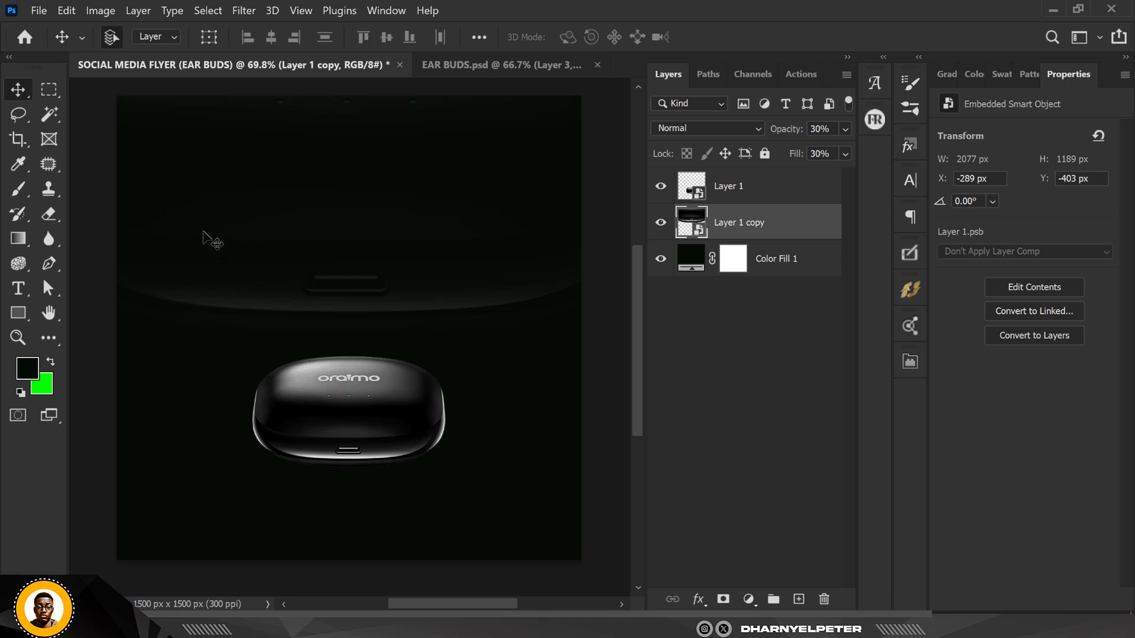
scroll(358, 411, "up", 5)
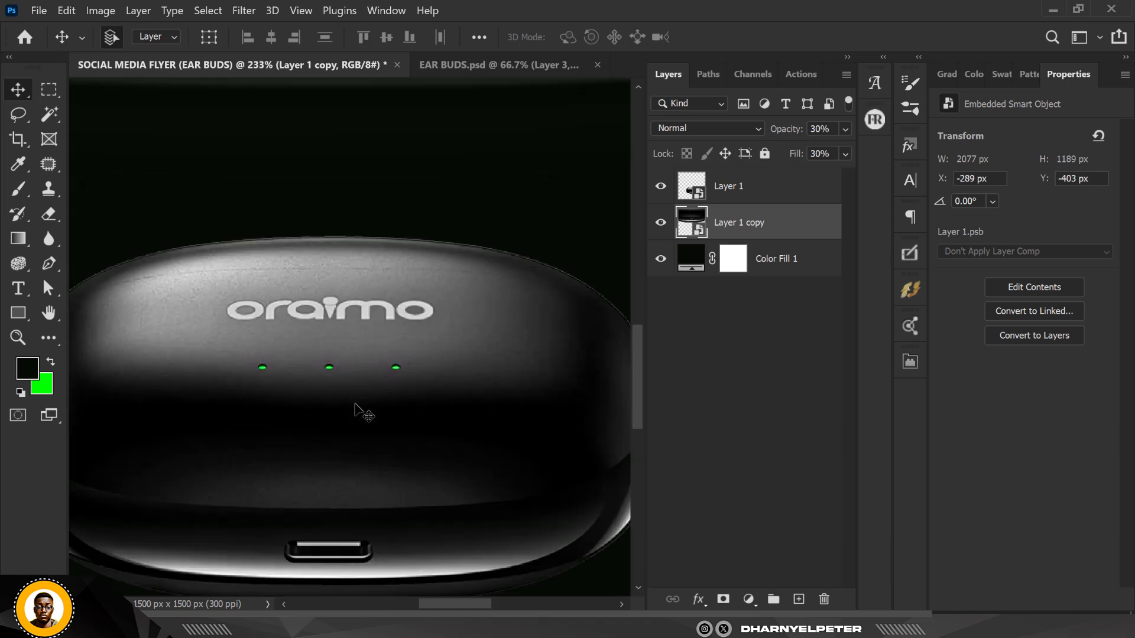
scroll(370, 353, "down", 3)
scroll(393, 239, "up", 6)
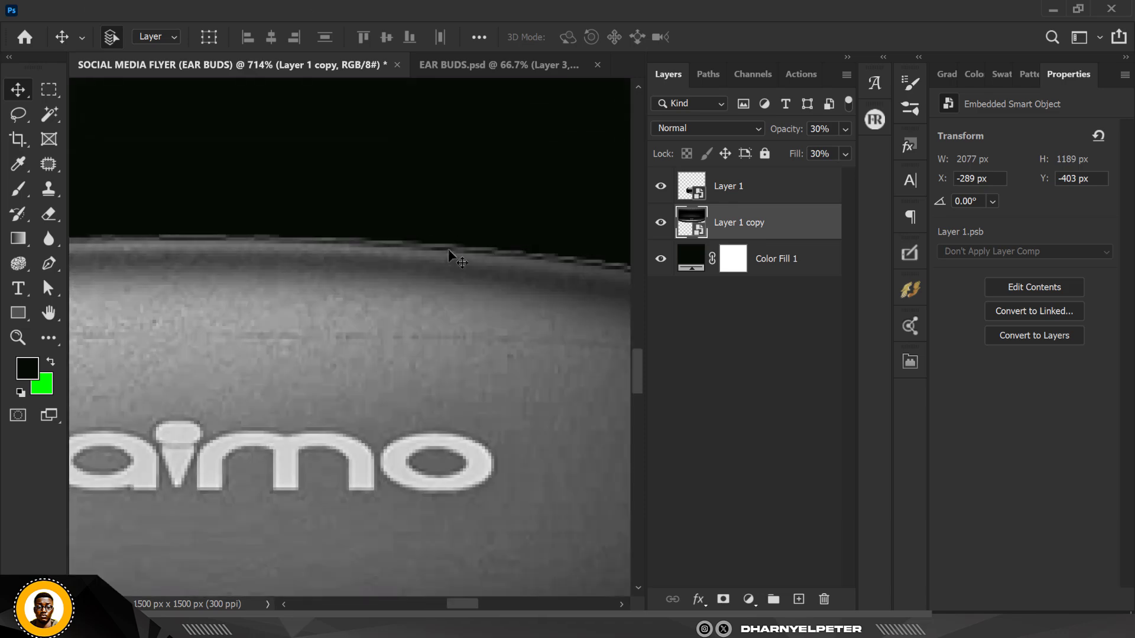
scroll(440, 277, "down", 7)
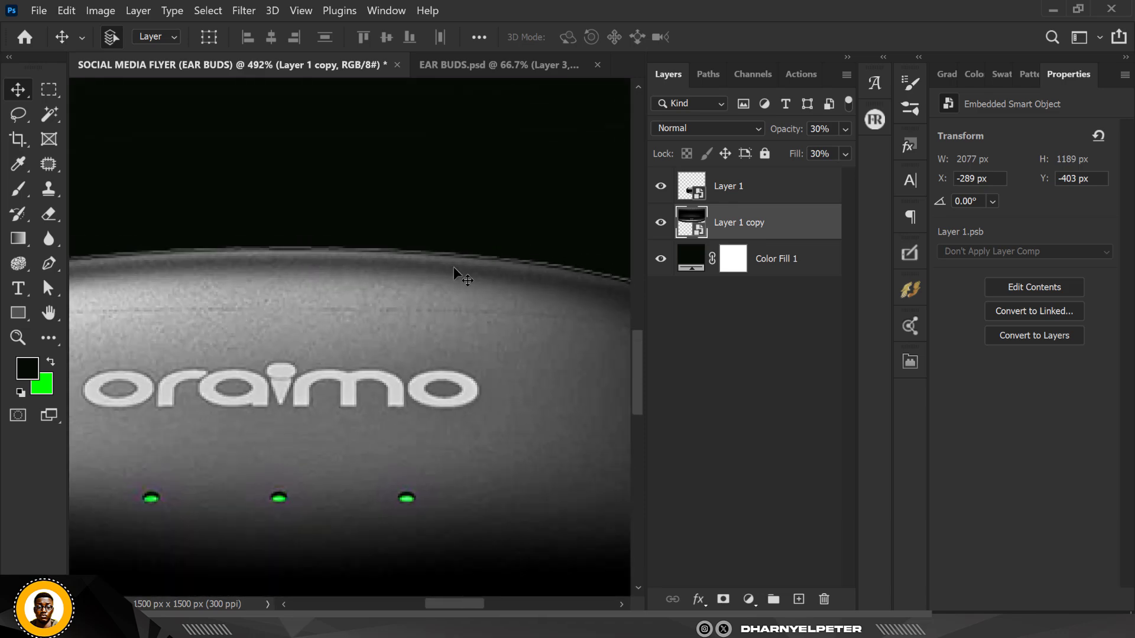
scroll(460, 250, "up", 4)
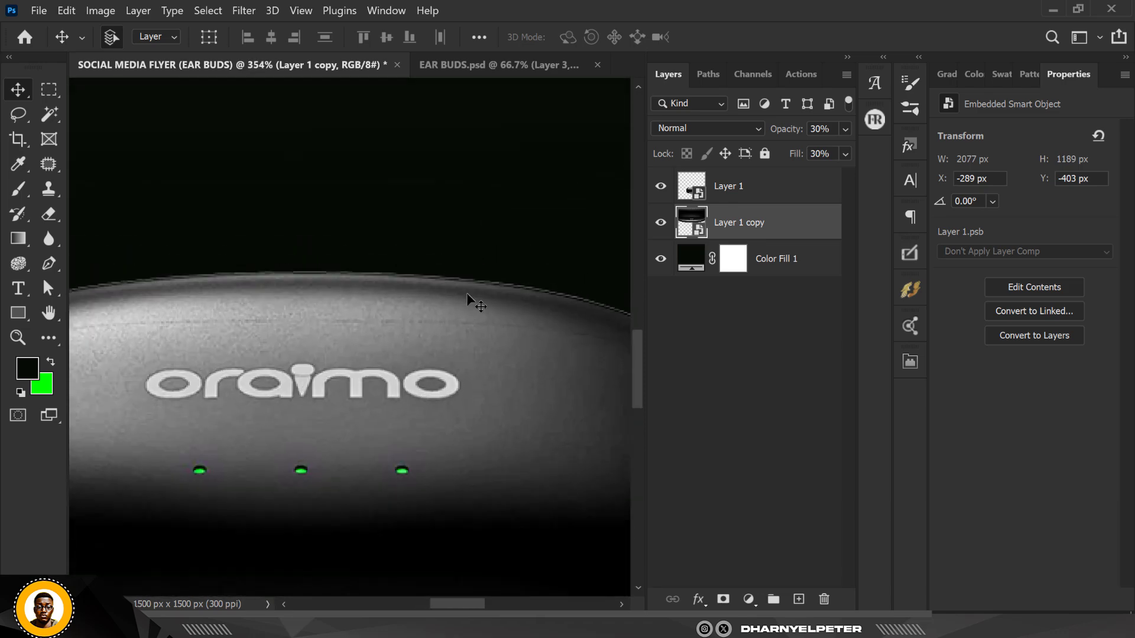
left_click(704, 225, "ctrl")
scroll(390, 283, "down", 3)
scroll(390, 283, "down", 5)
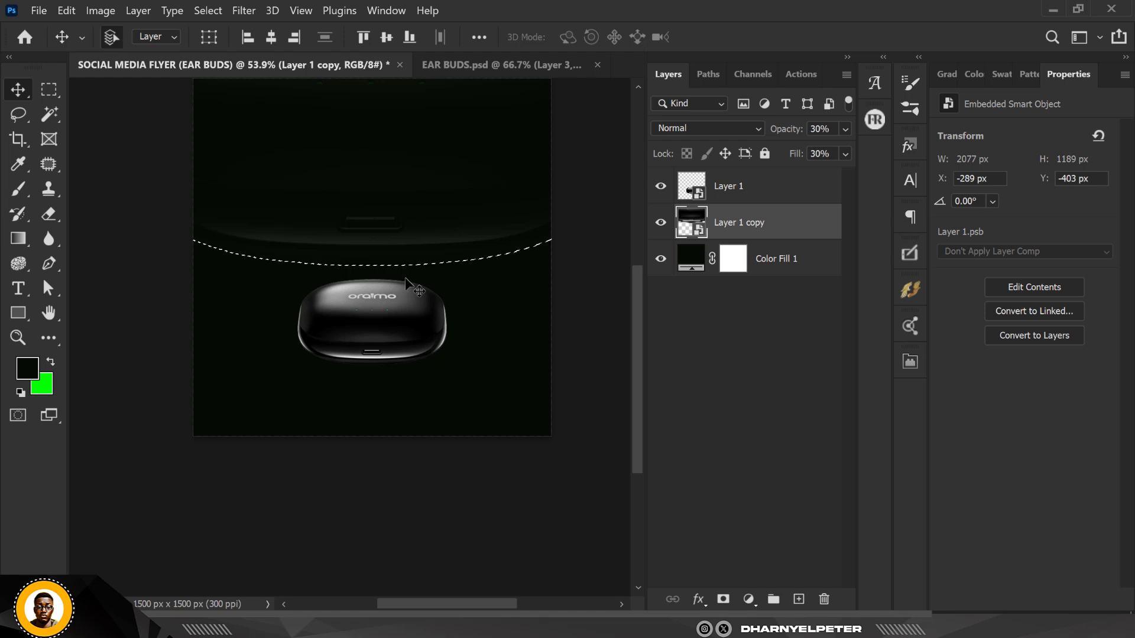
key("ctrl+d")
Load the front earbuds case layer's outline as a selection
left_click(752, 197)
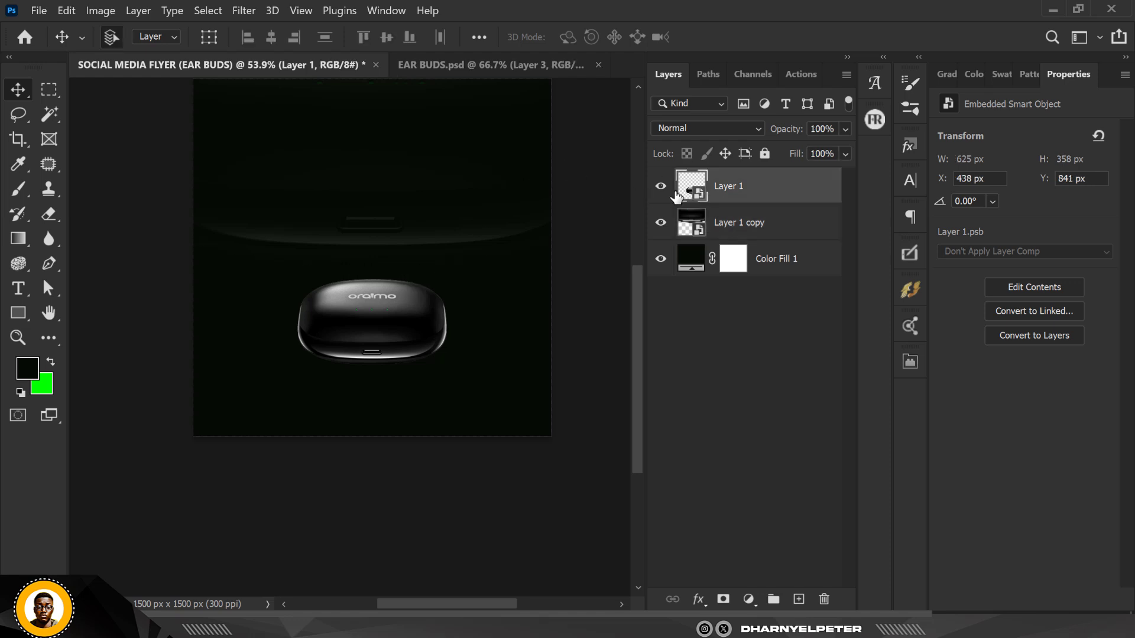
left_click(660, 186)
left_click(660, 186)
scroll(390, 284, "up", 4)
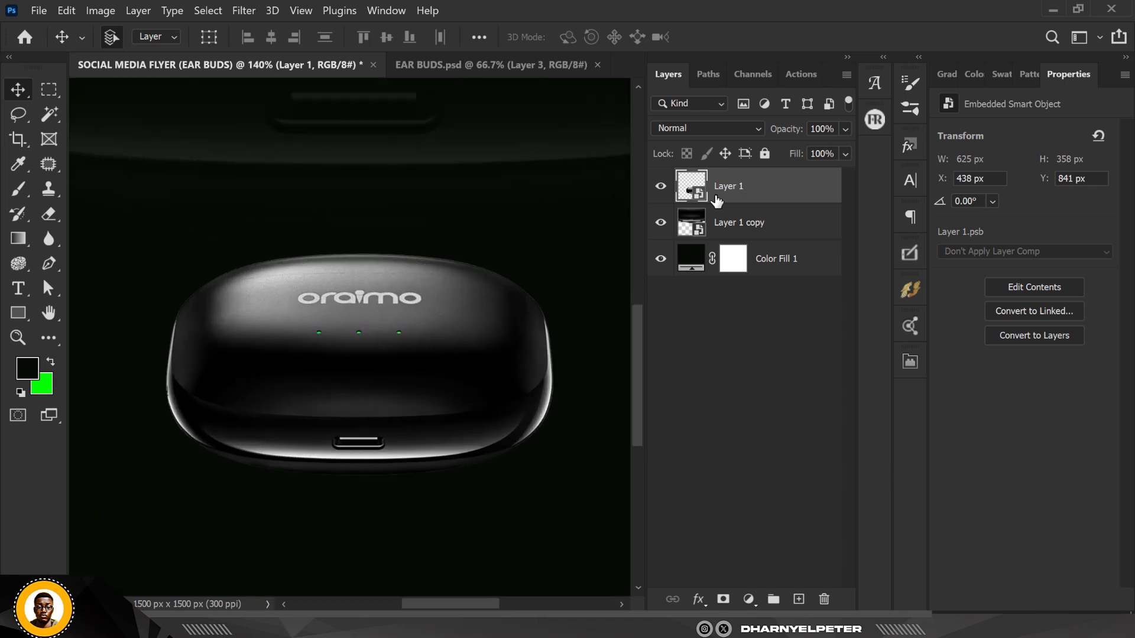
left_click(692, 188, "ctrl")
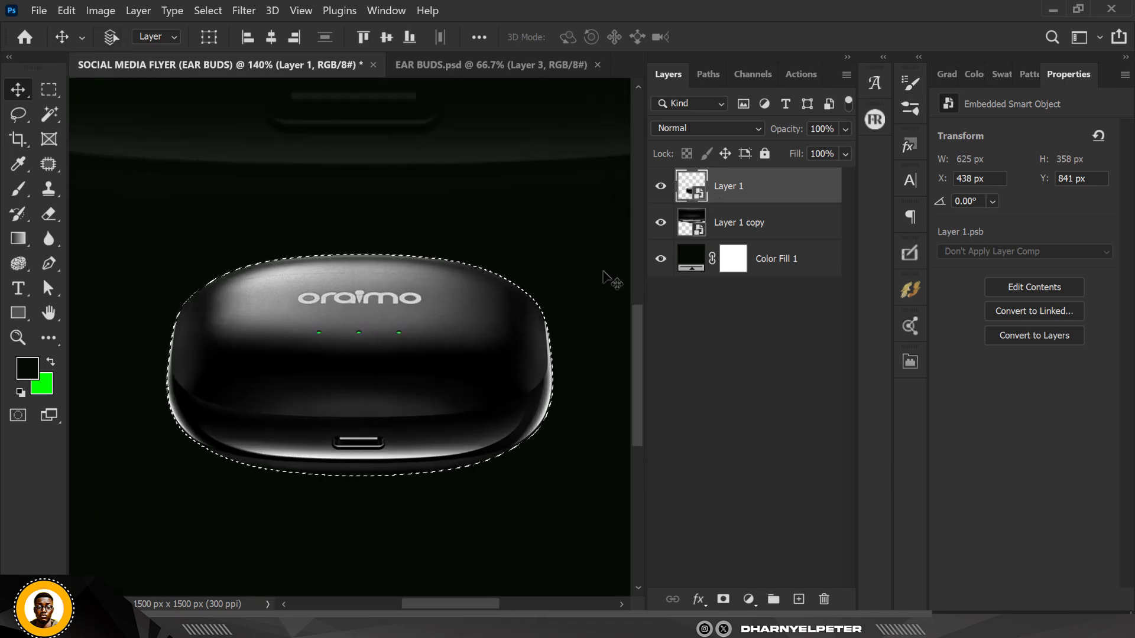
scroll(392, 266, "up", 4)
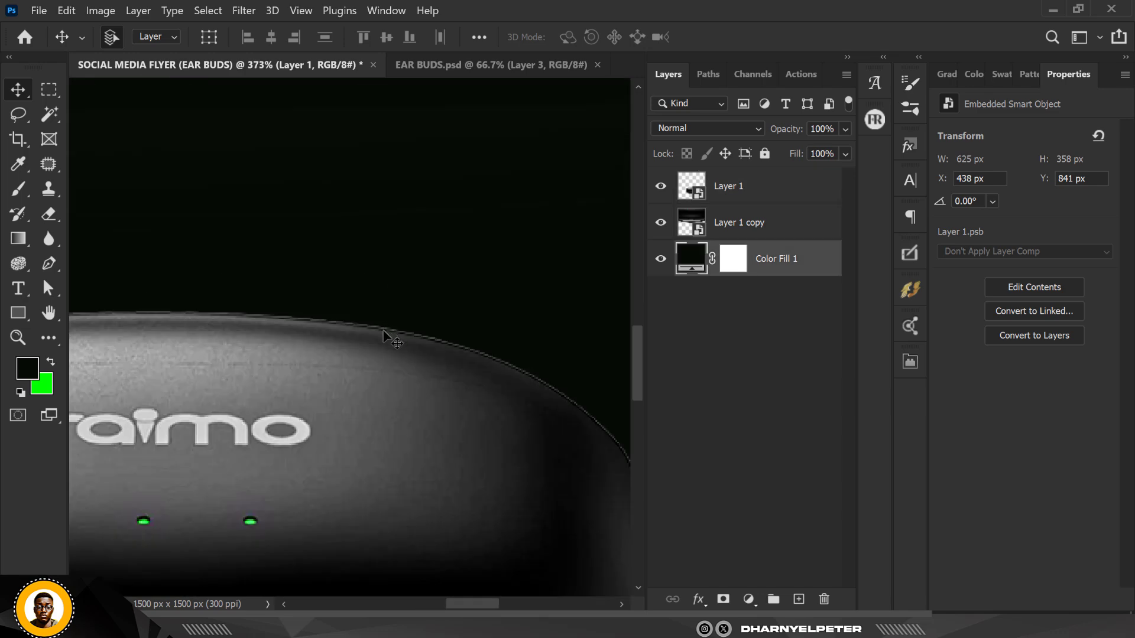
scroll(391, 342, "down", 2)
scroll(418, 362, "down", 2)
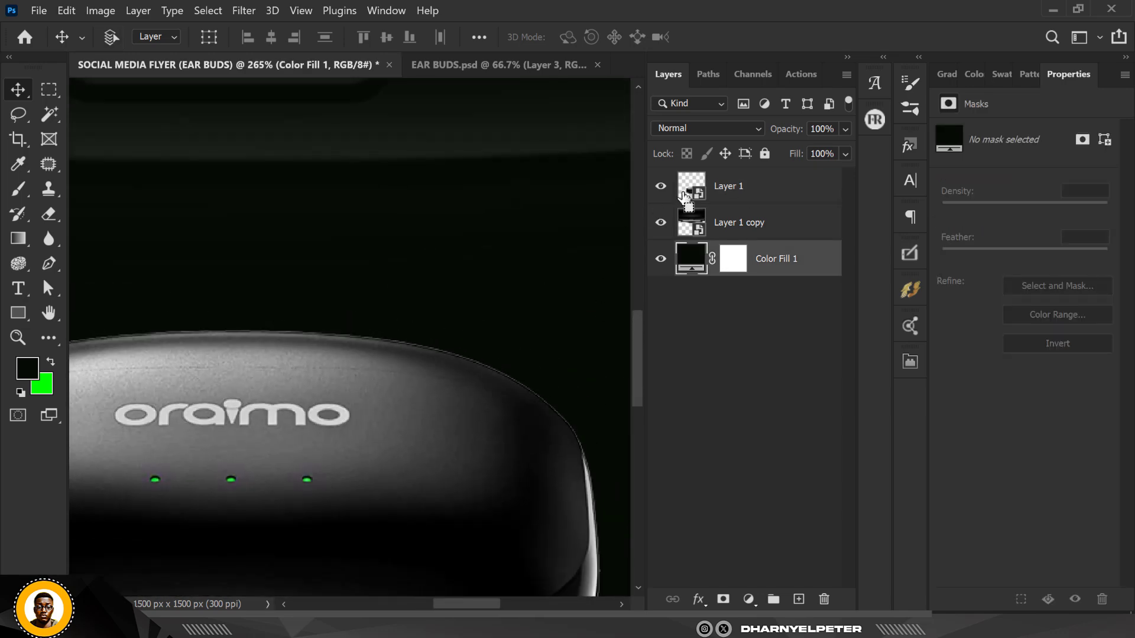
scroll(547, 331, "down", 2)
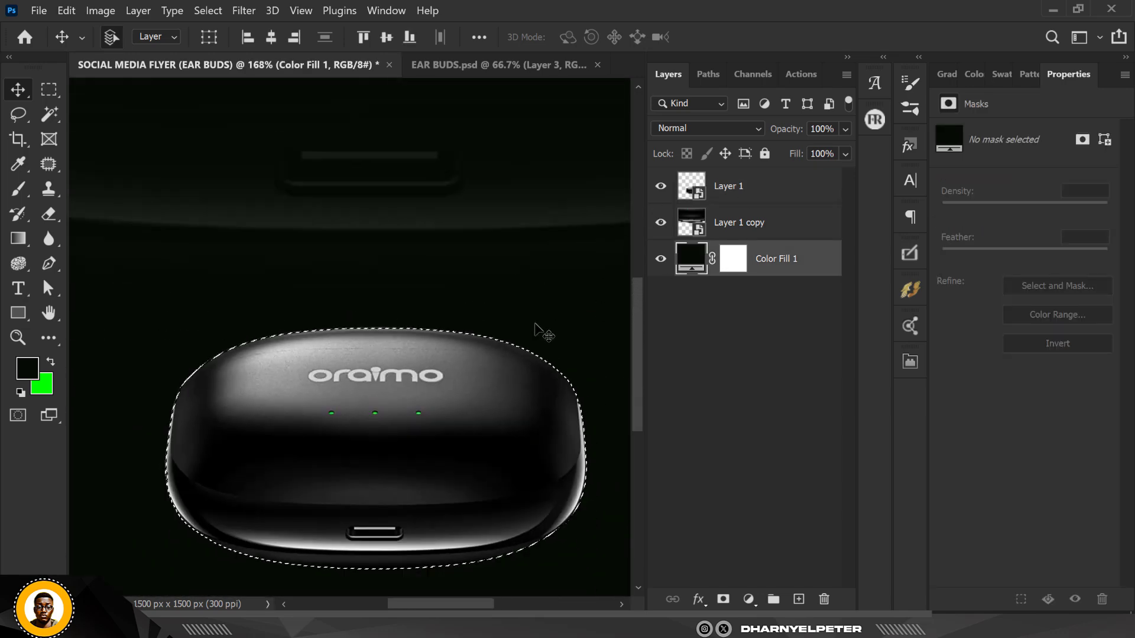
scroll(476, 314, "down", 3)
scroll(418, 337, "up", 4)
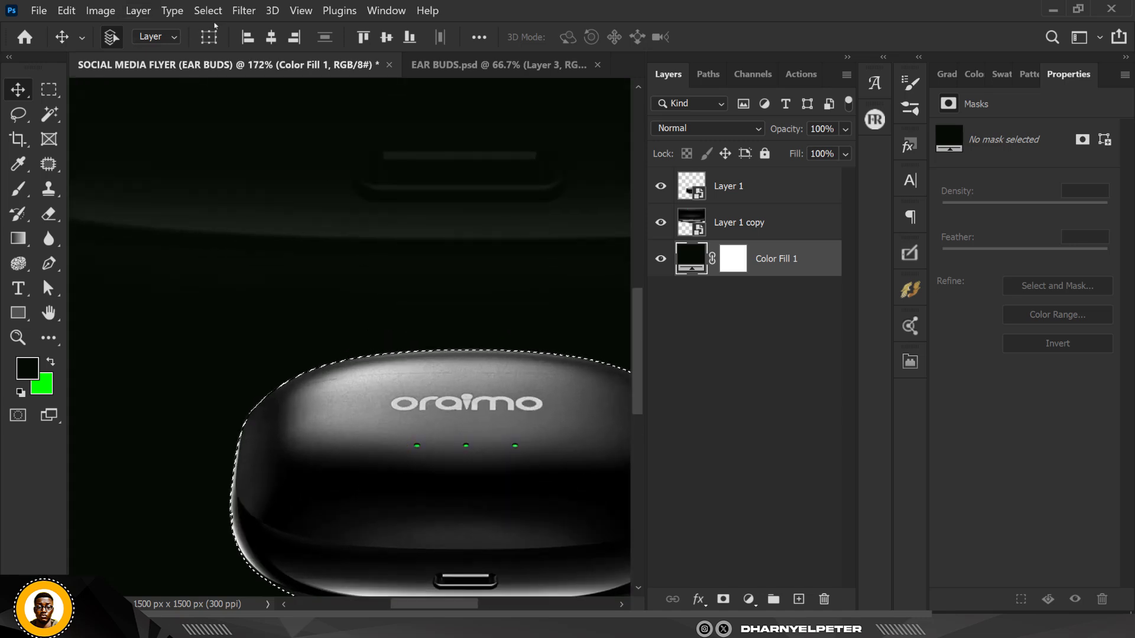
left_click(208, 10)
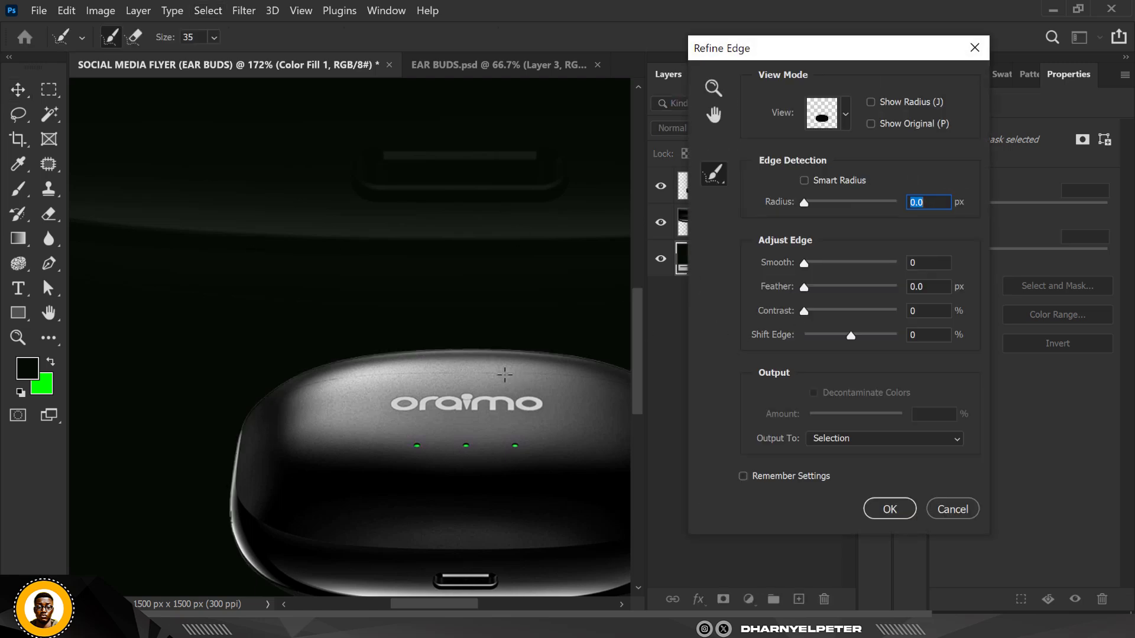
key("ctrl+plus")
key("ctrl+plus")
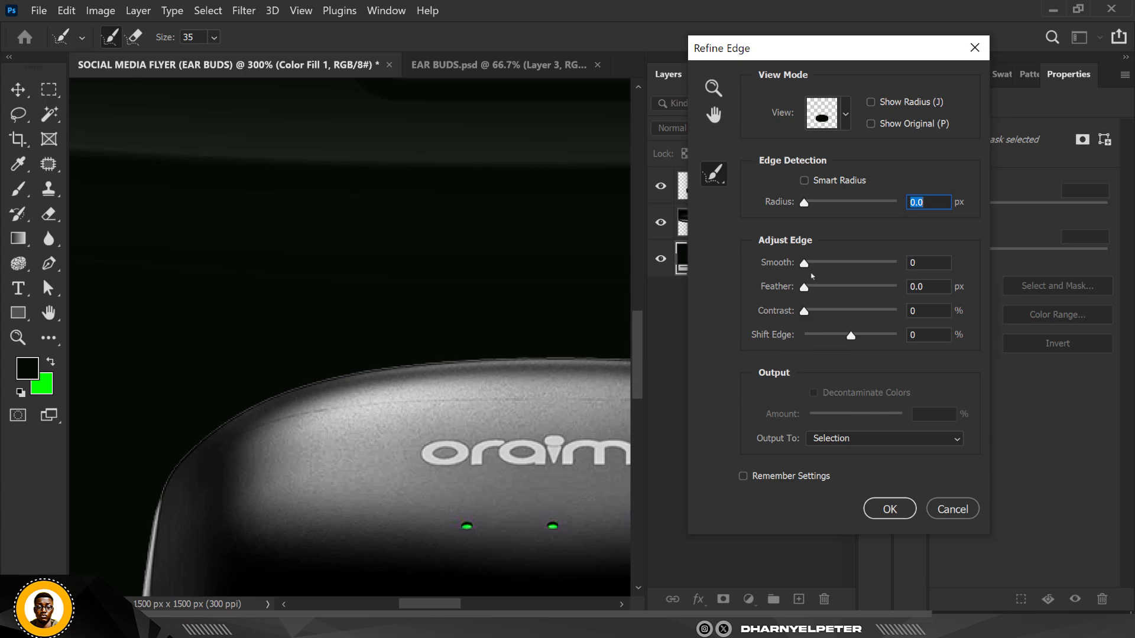
left_click_drag(805, 264, 850, 265)
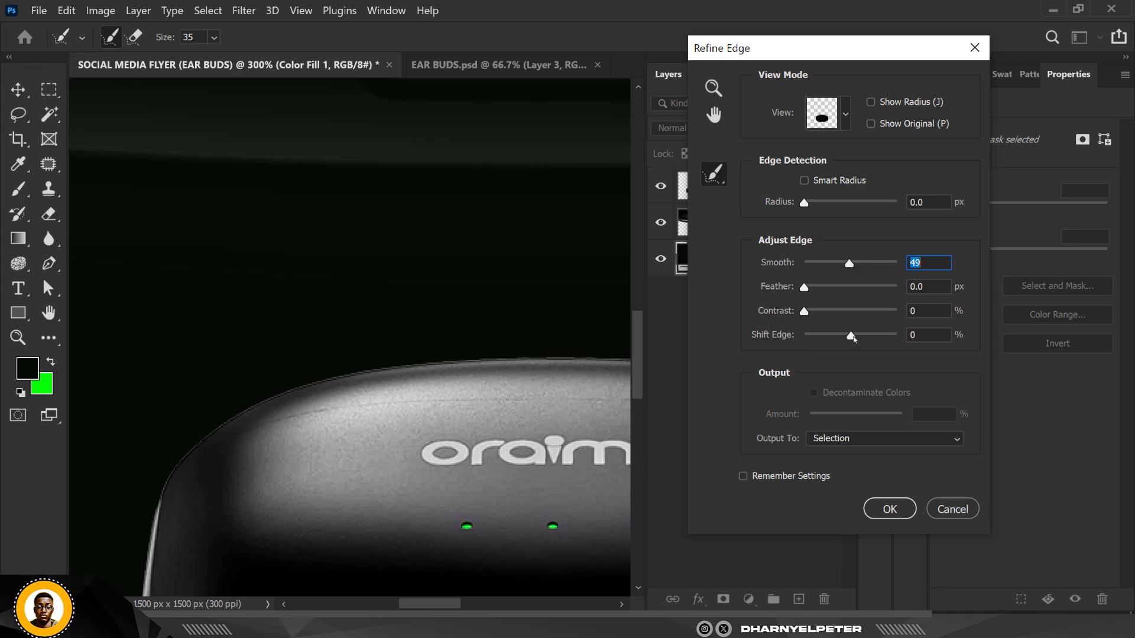
left_click_drag(850, 336, 811, 336)
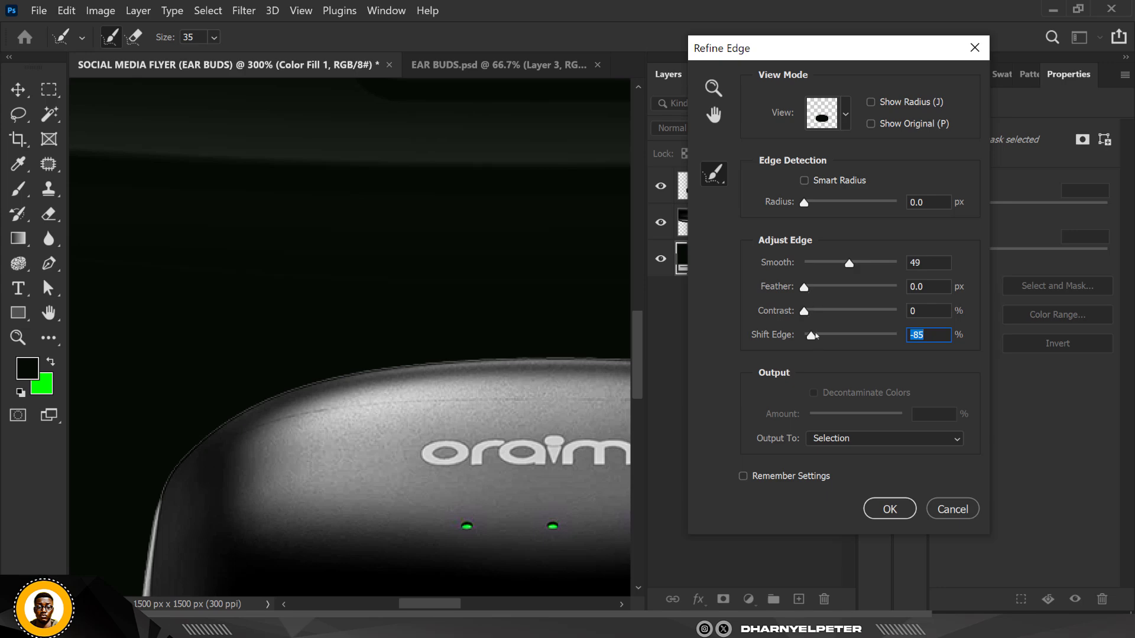
left_click(942, 509)
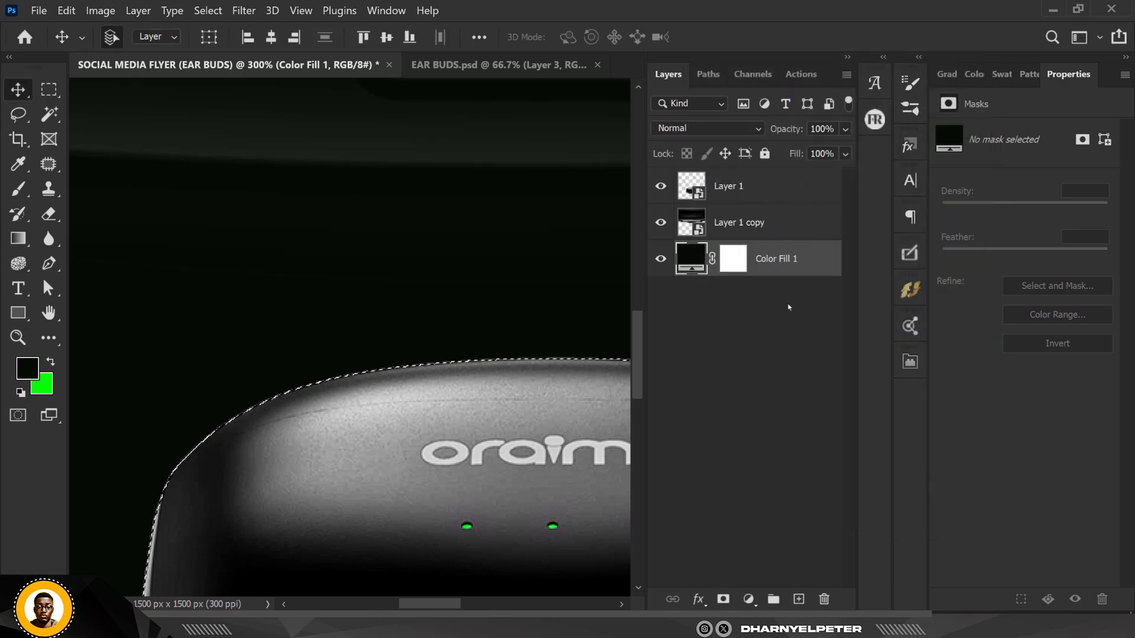
Refine the case selection's edge with Smooth 100 and Decontaminate Colors at 100%, outputting to a new layer
left_click(745, 196)
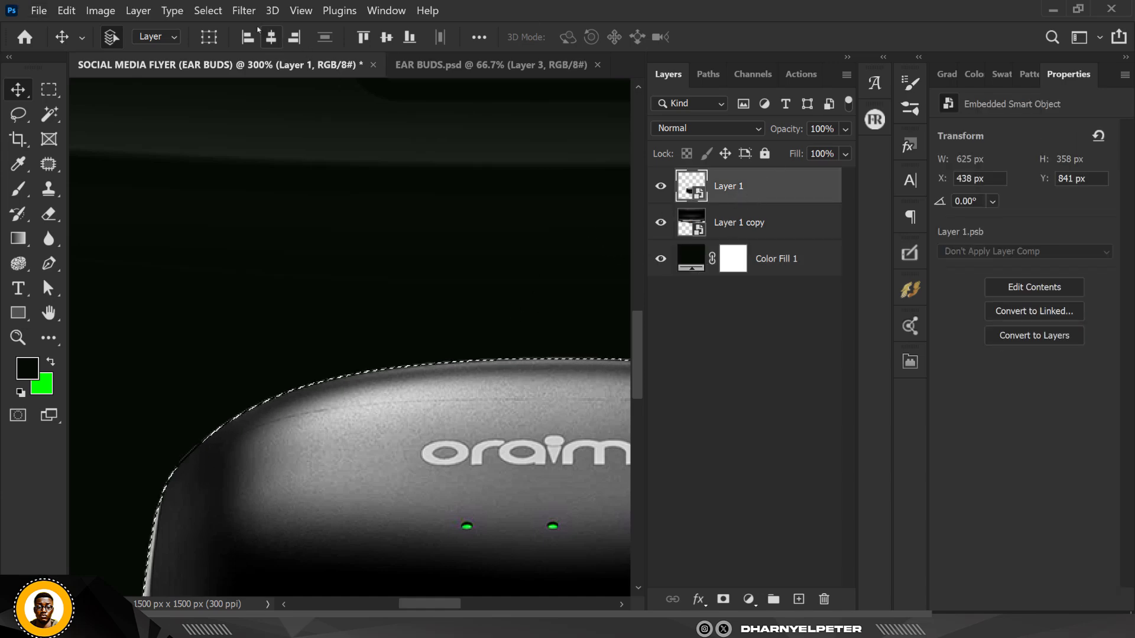
left_click(208, 11)
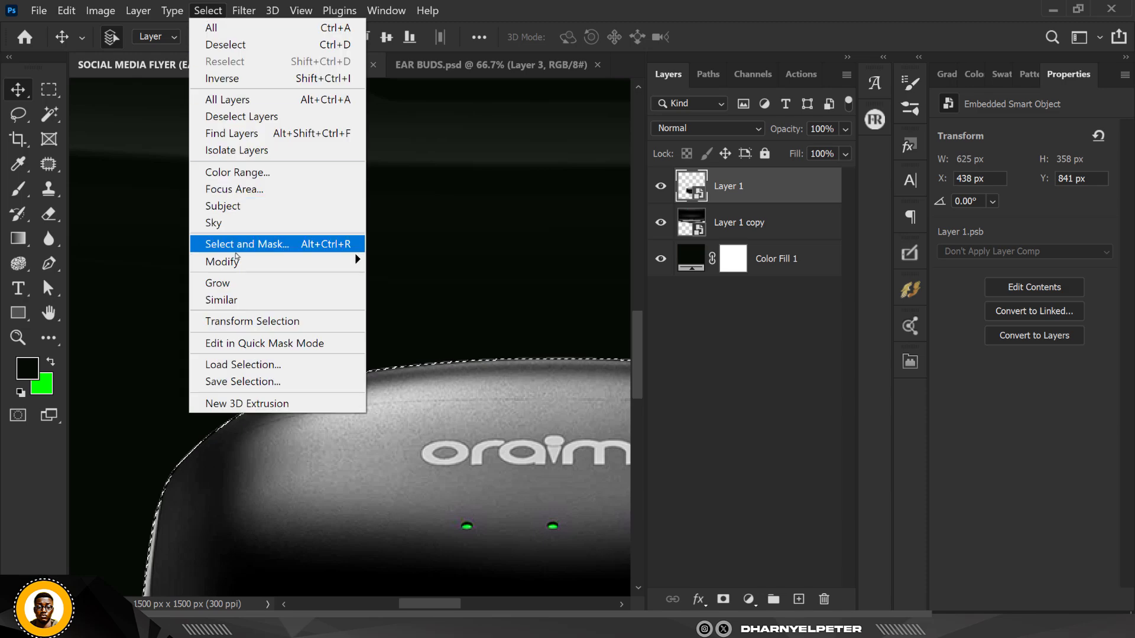
left_click(236, 255, "shift")
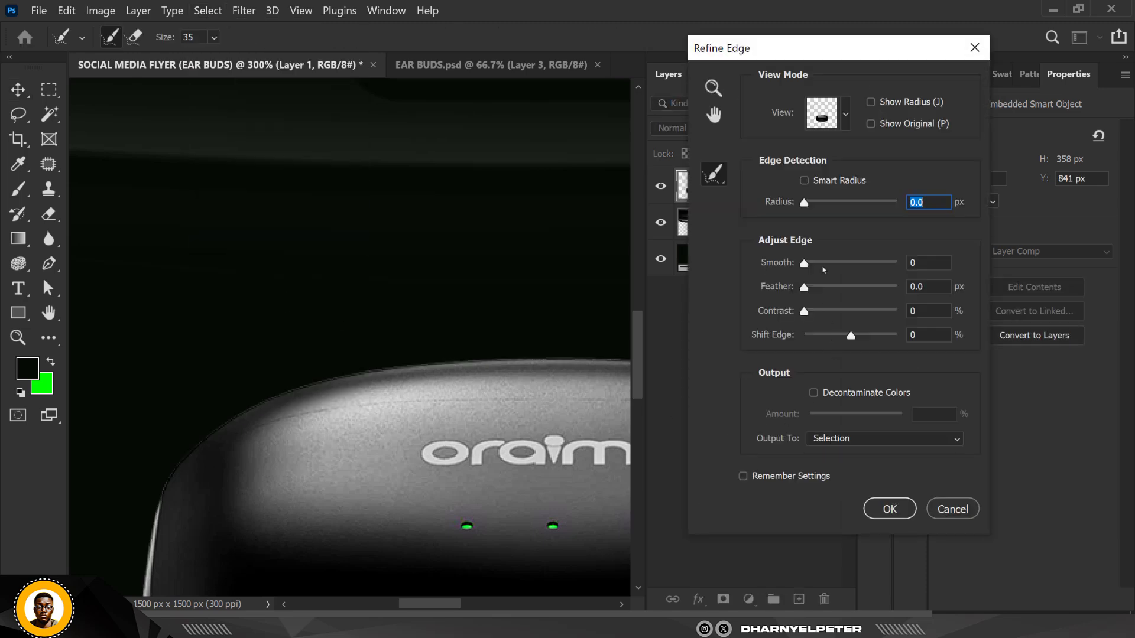
left_click_drag(835, 263, 909, 276)
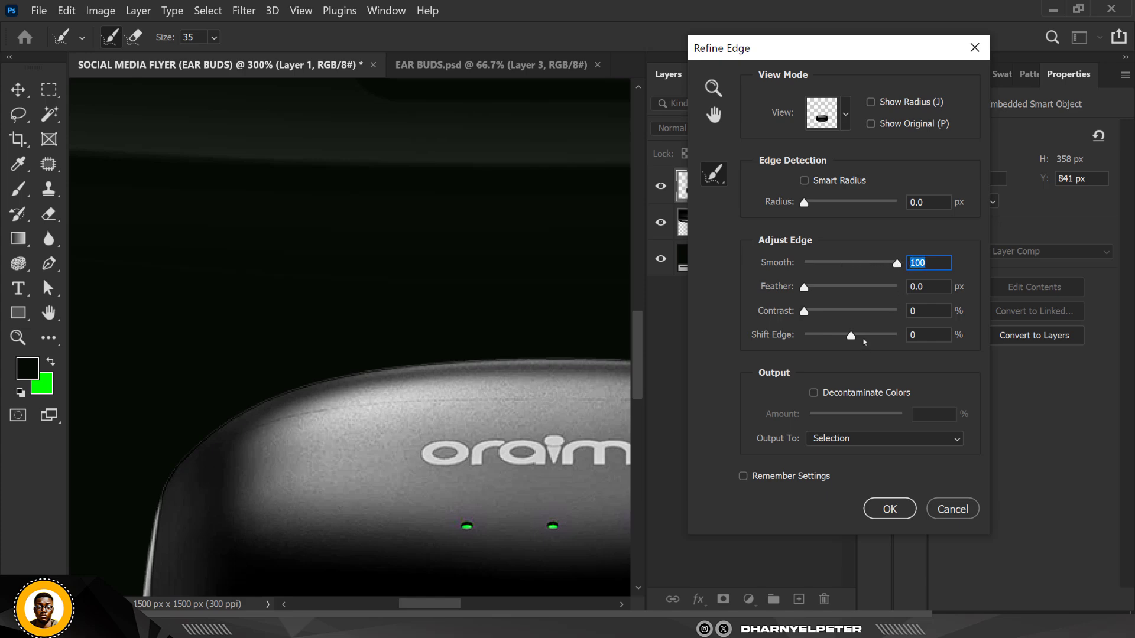
left_click(814, 393)
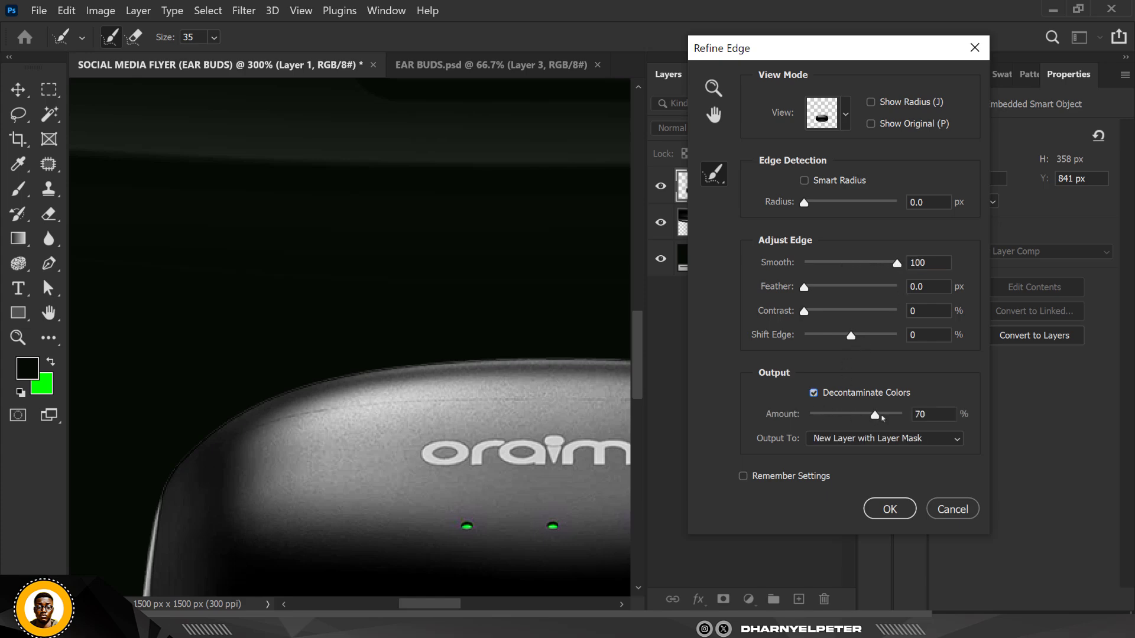
left_click_drag(882, 417, 903, 417)
key("ctrl+minus")
key("ctrl+minus")
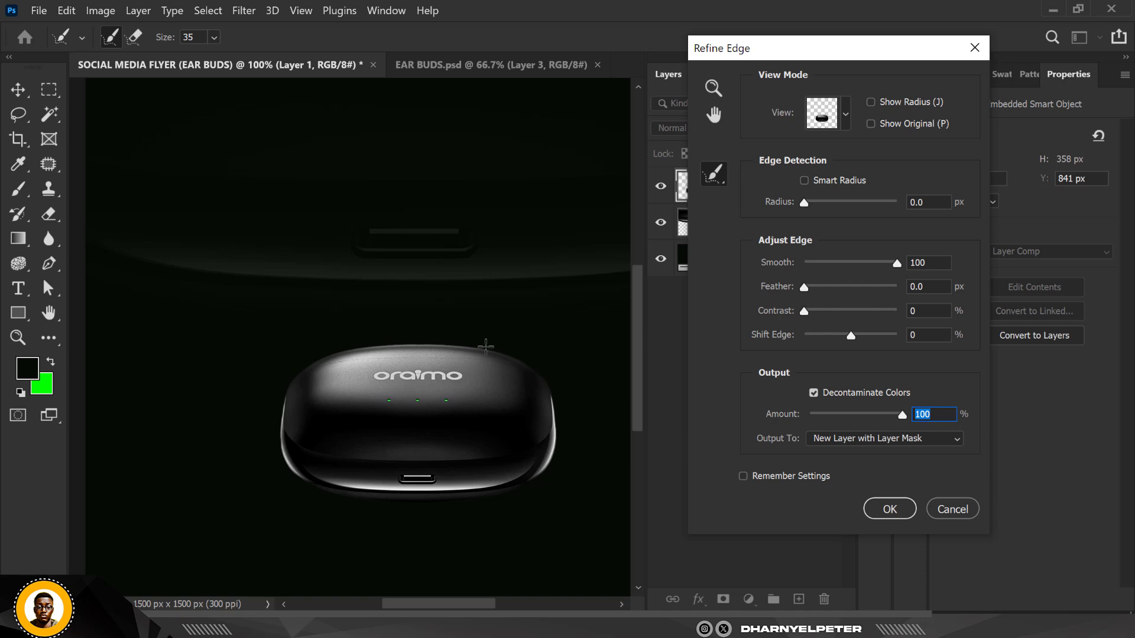
key("ctrl+plus")
key("ctrl+plus")
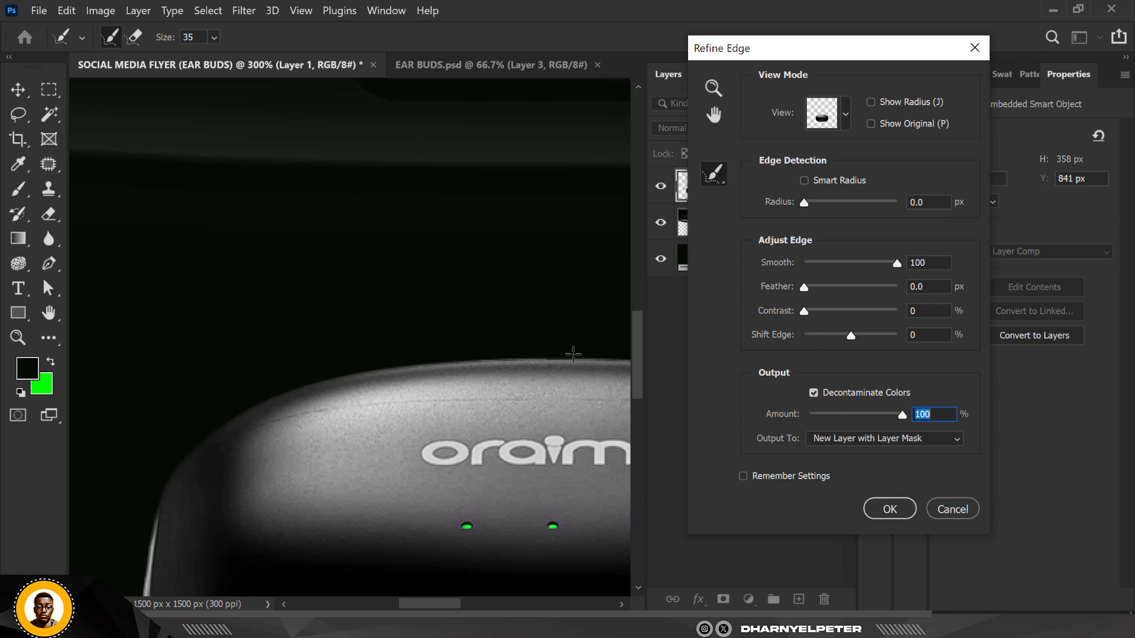
left_click(914, 440)
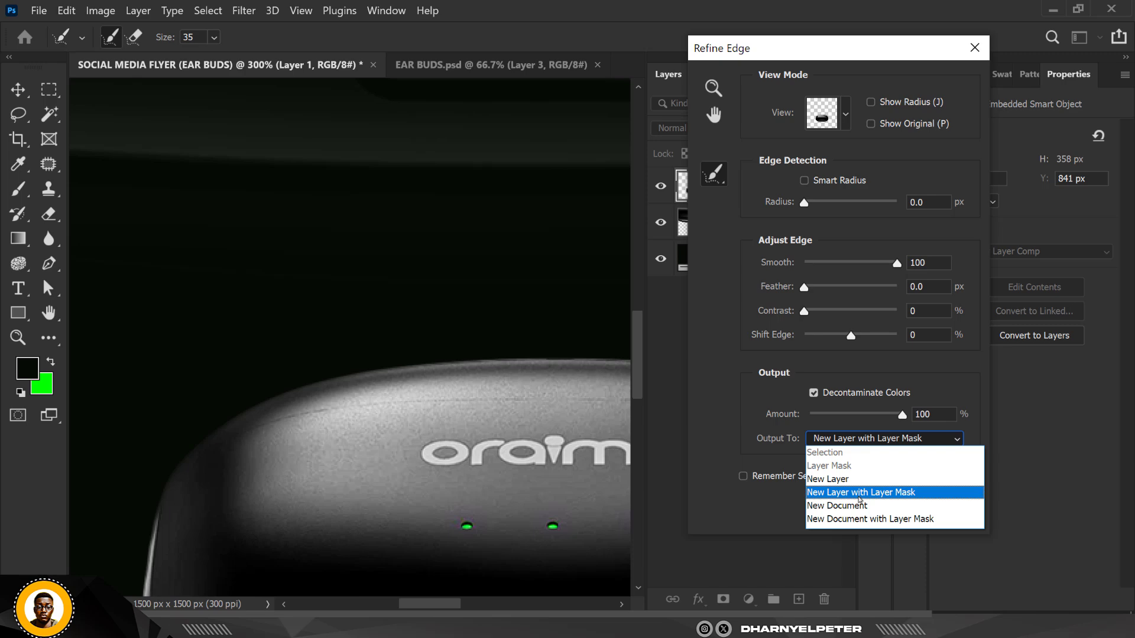
left_click(844, 482)
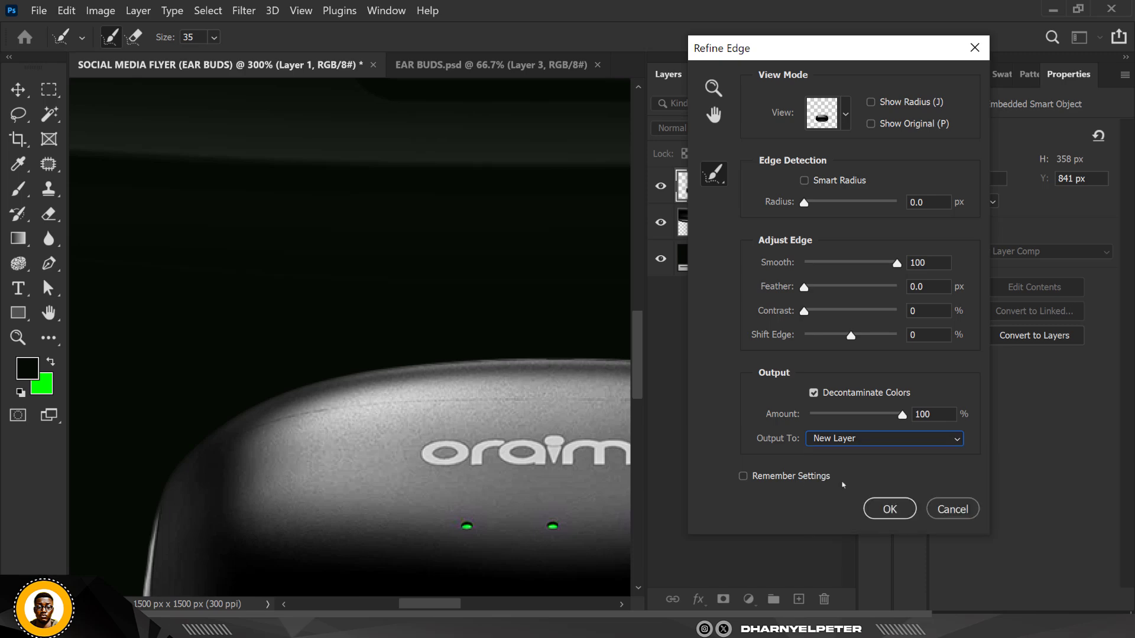
left_click(890, 509)
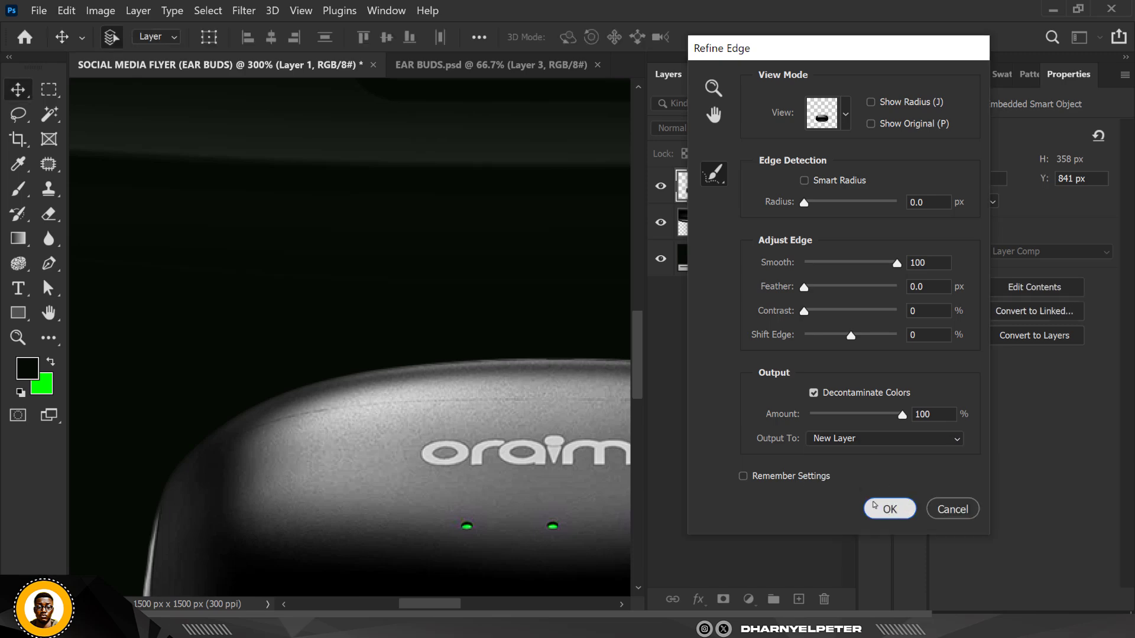
Delete the hidden original case layer and convert the refined case copy into a smart object
scroll(418, 223, "down", 5)
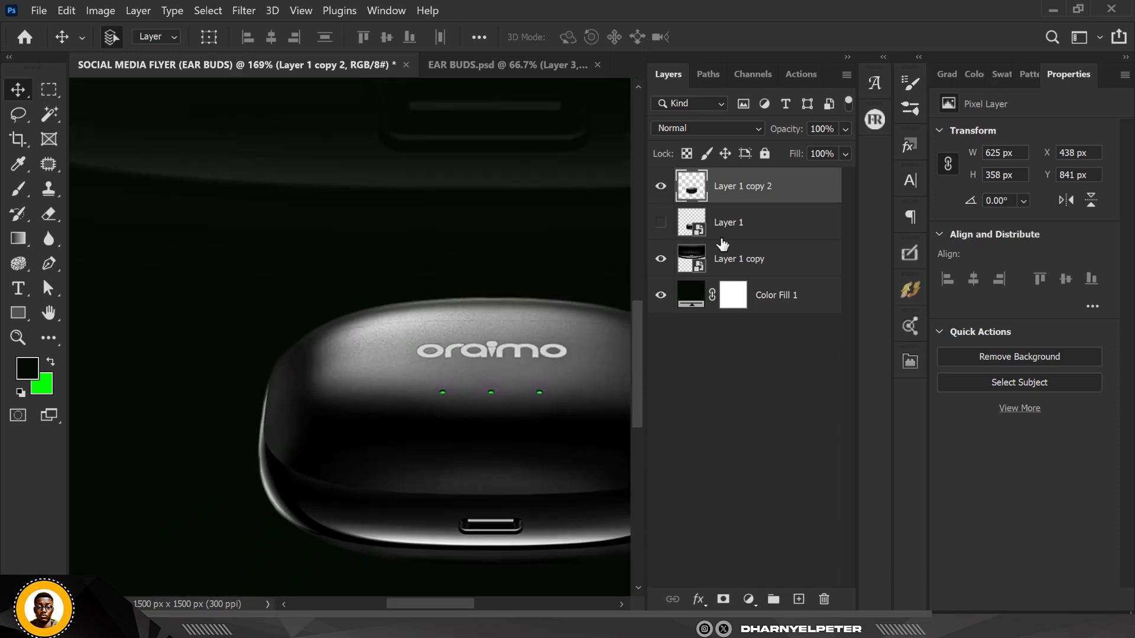
left_click(780, 225, "ctrl")
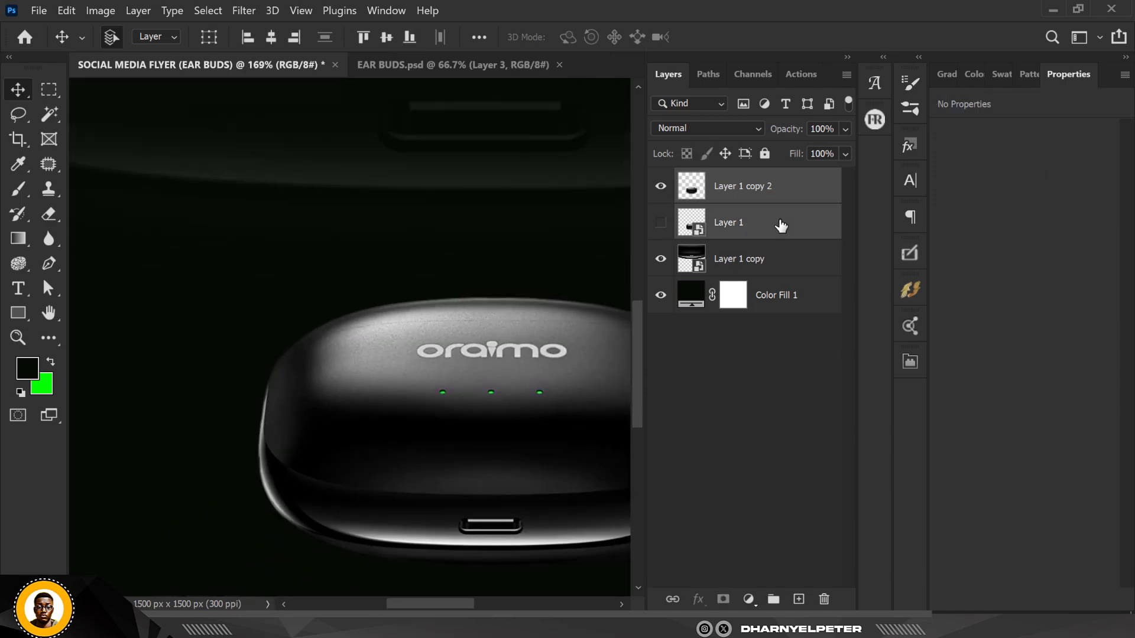
right_click(780, 225)
left_click(858, 182)
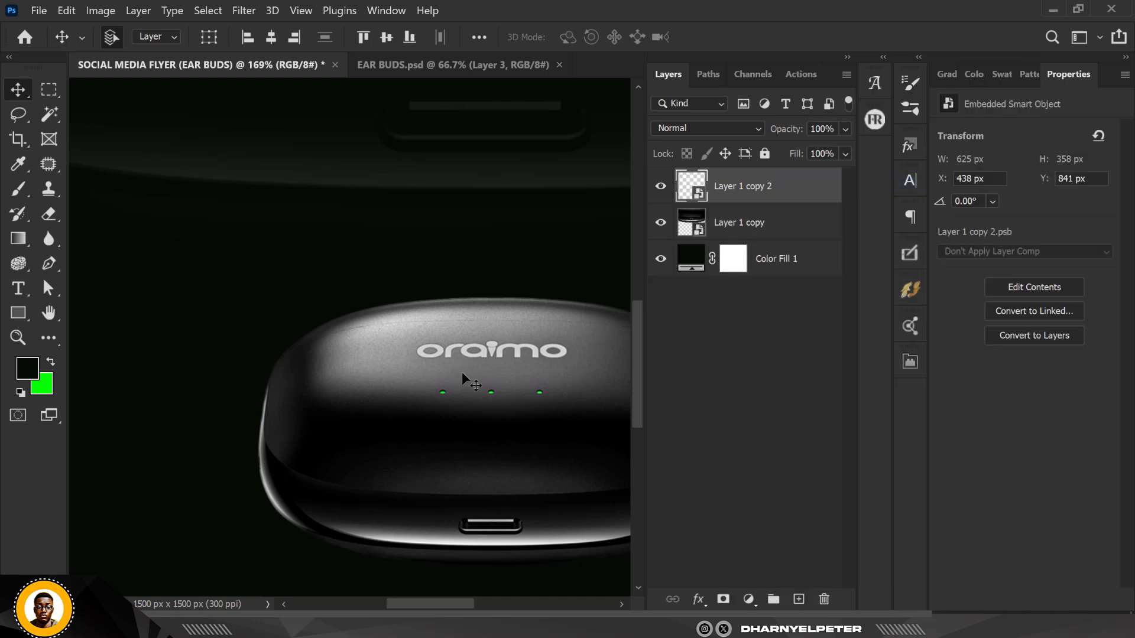
Add a Hue/Saturation adjustment layer with Colorize on, Hue 111 and Saturation 25
scroll(405, 292, "down", 4)
scroll(470, 337, "up", 2)
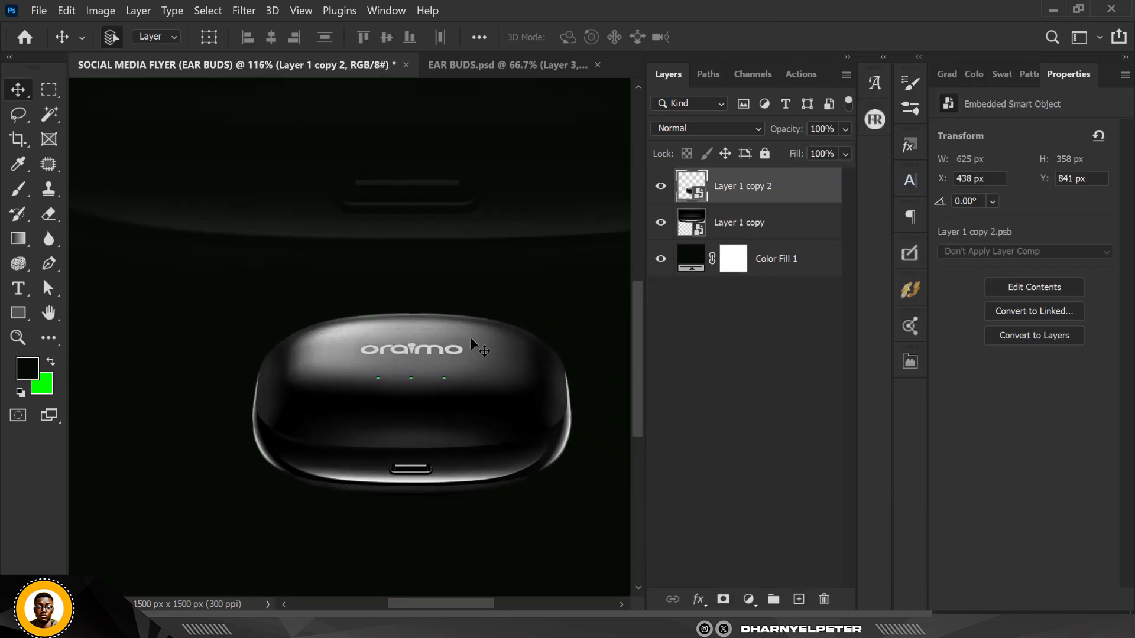
scroll(470, 337, "down", 1)
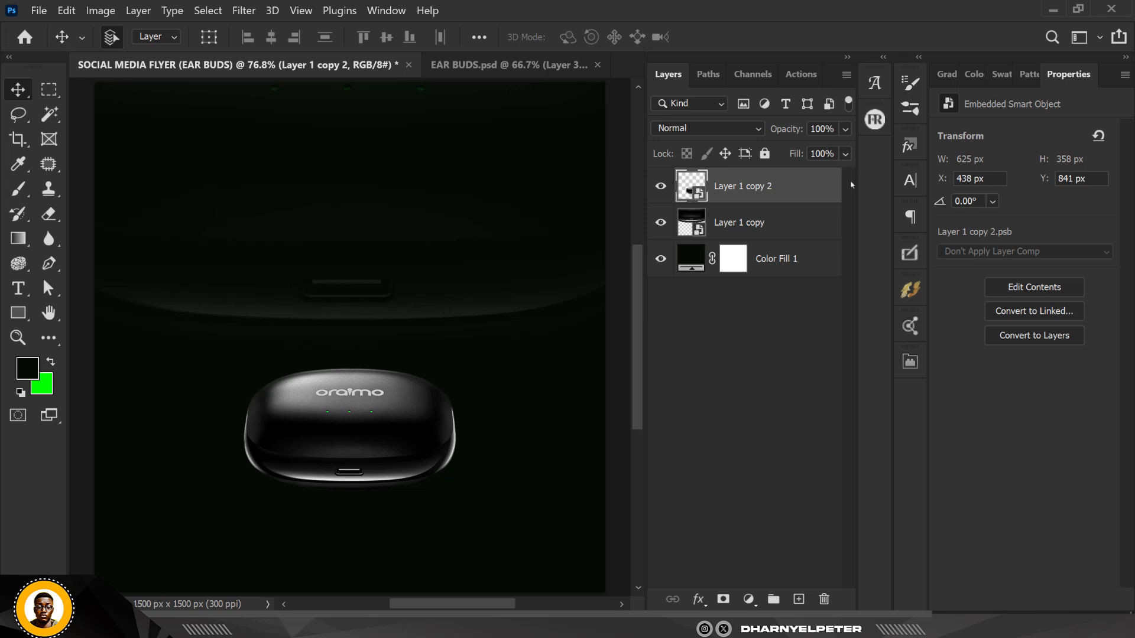
left_click(749, 599)
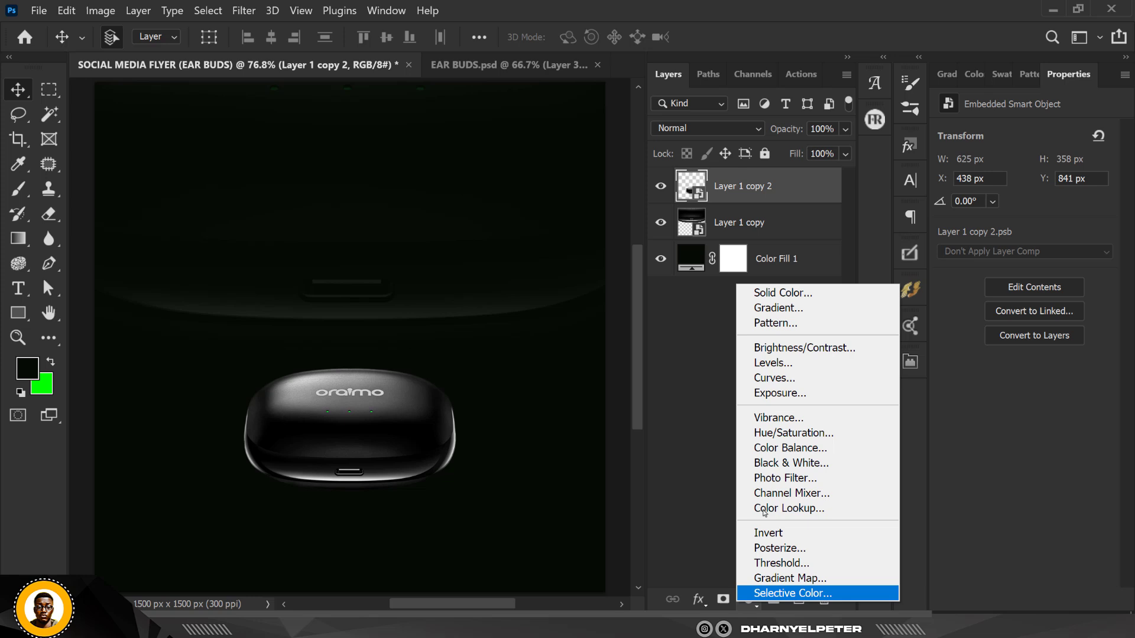
left_click(792, 433)
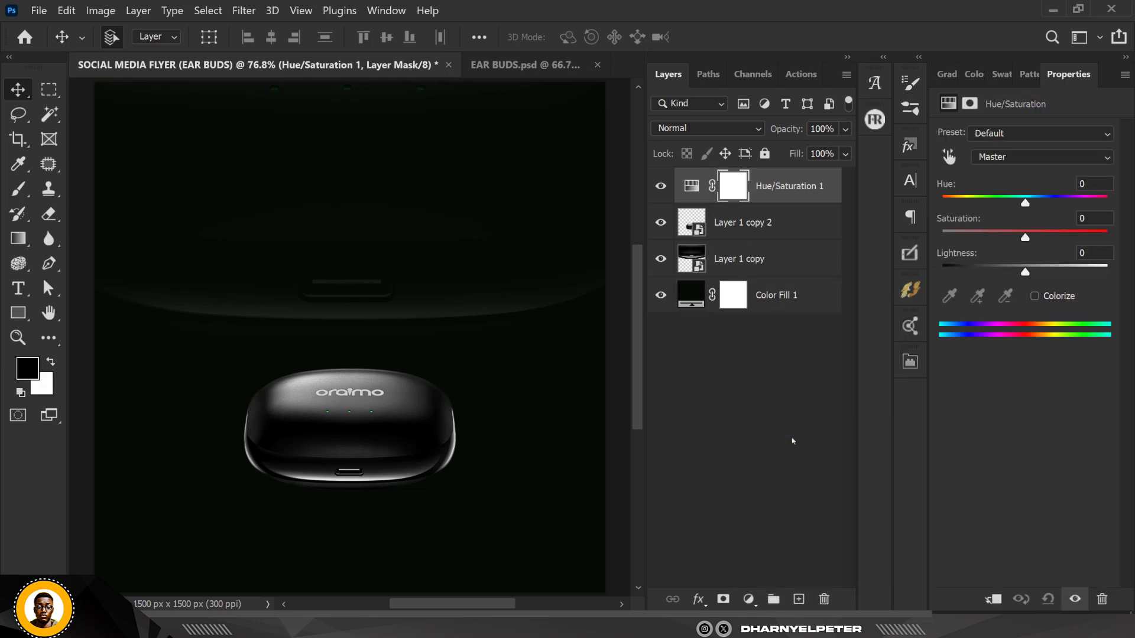
left_click(1036, 299)
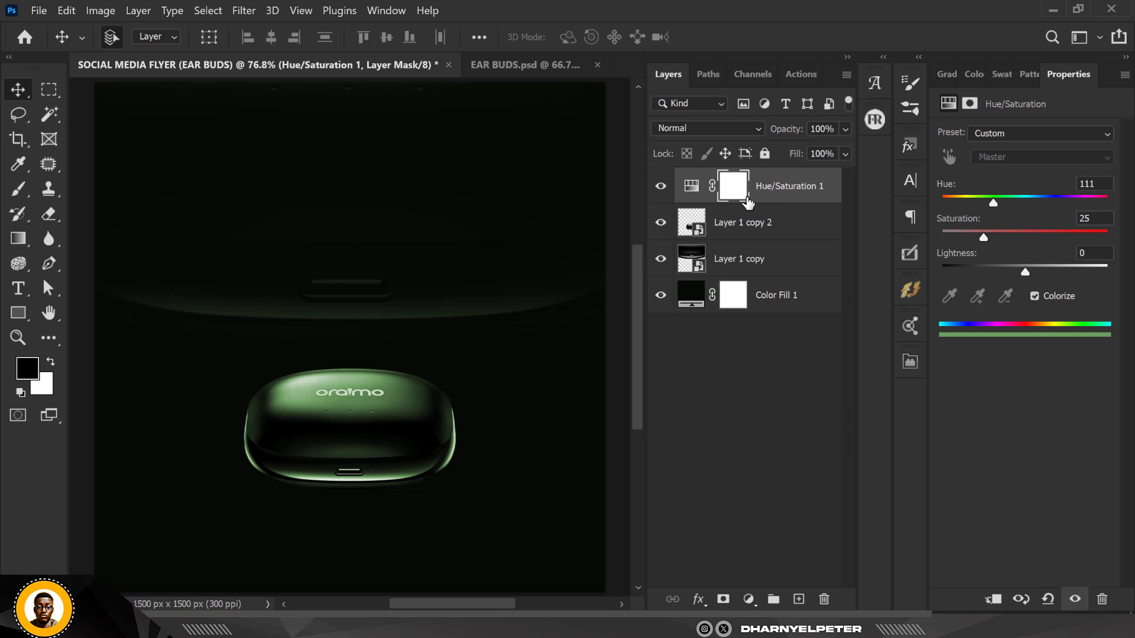
Lower the Hue/Saturation adjustment layer's opacity to 42%
left_click(846, 130)
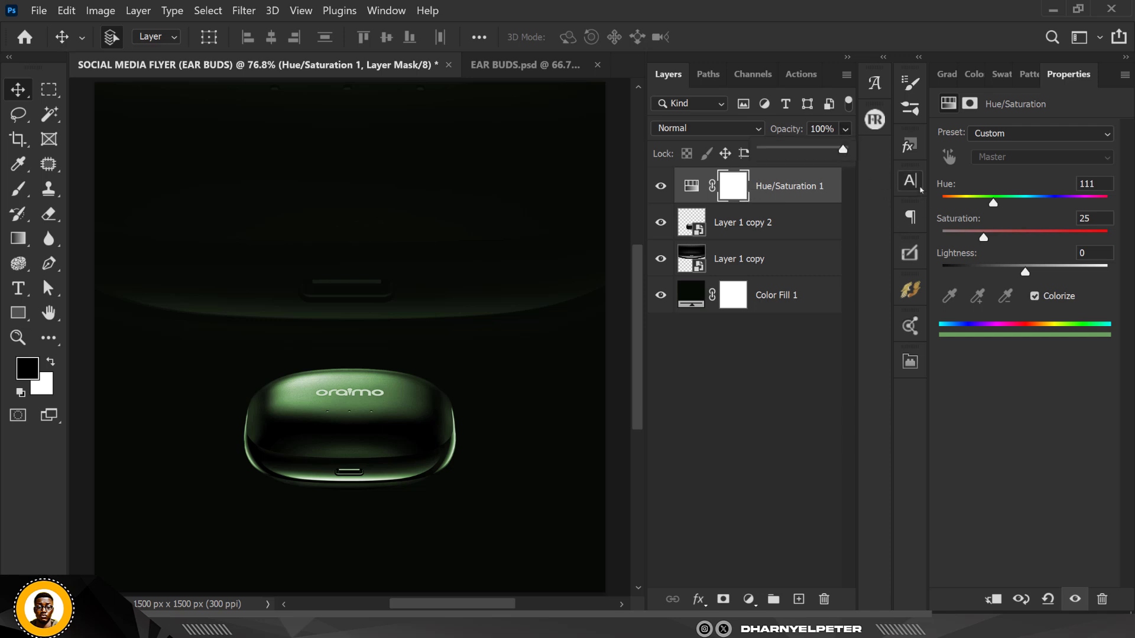
left_click(823, 203)
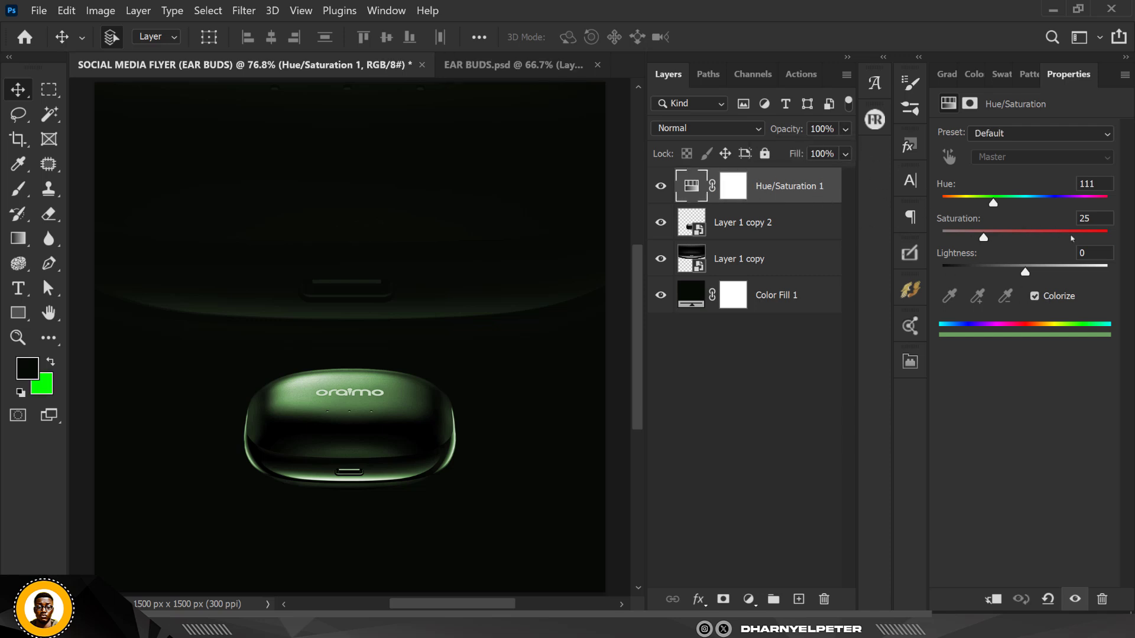
left_click(1103, 183)
left_click(845, 129)
left_click_drag(845, 151, 798, 155)
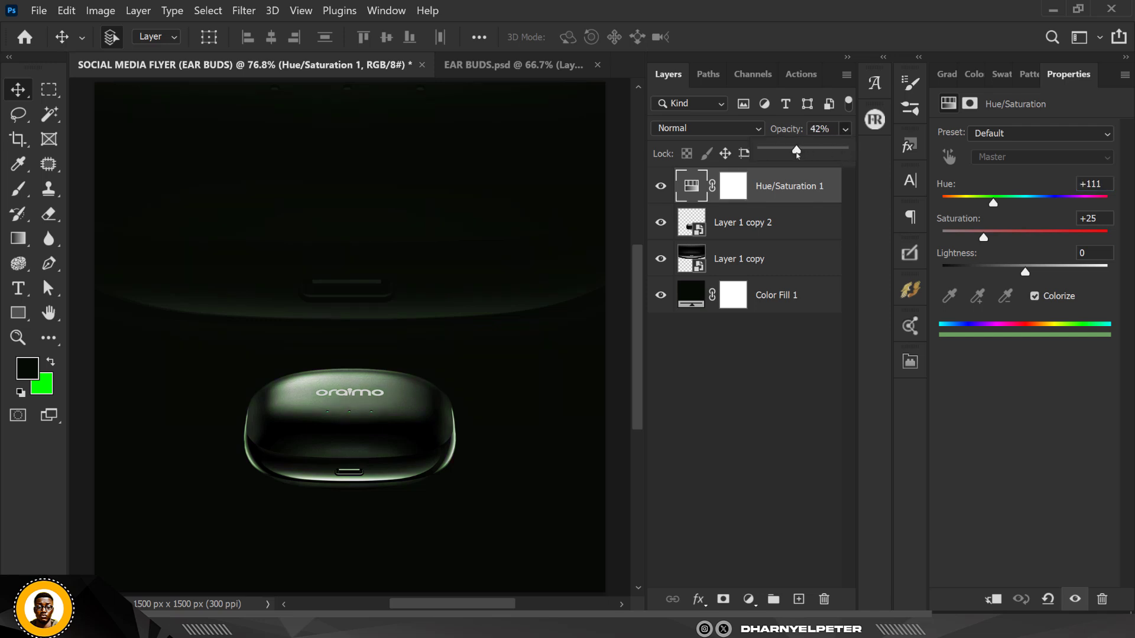
Add a new empty layer at the top of the layer stack
scroll(526, 347, "down", 1)
left_click(608, 220)
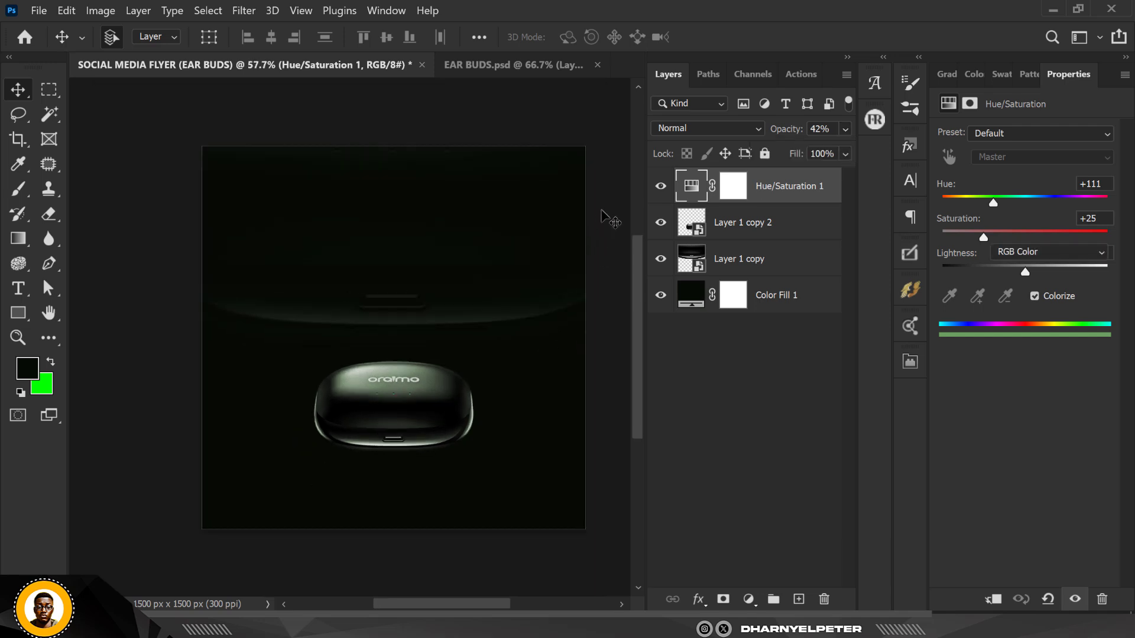
left_click(805, 186)
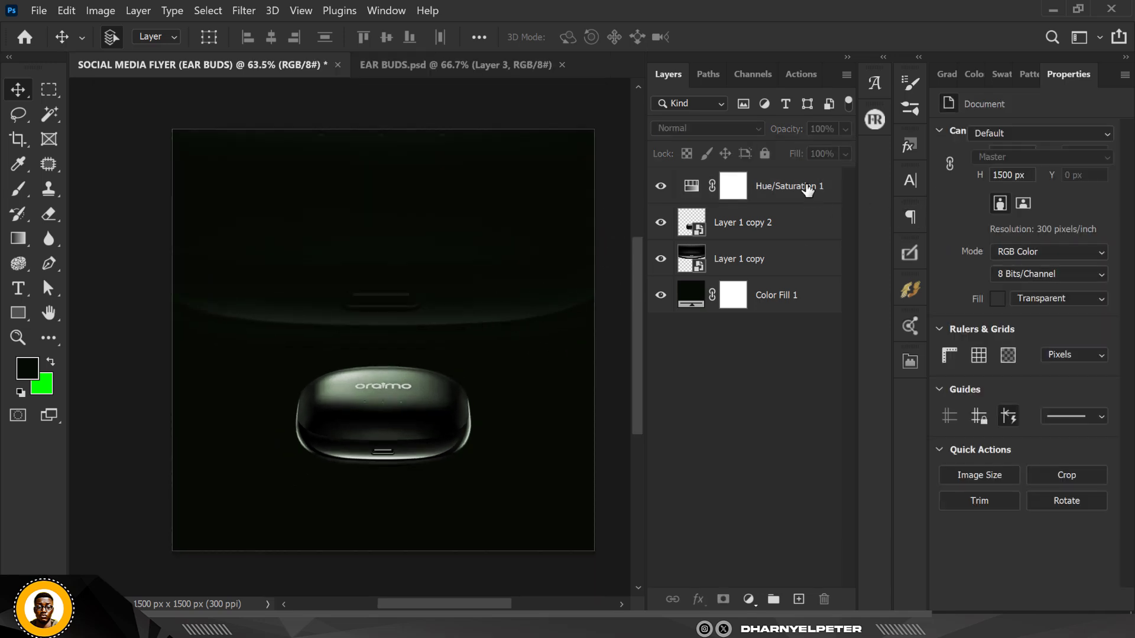
left_click(799, 599)
scroll(359, 301, "up", 1)
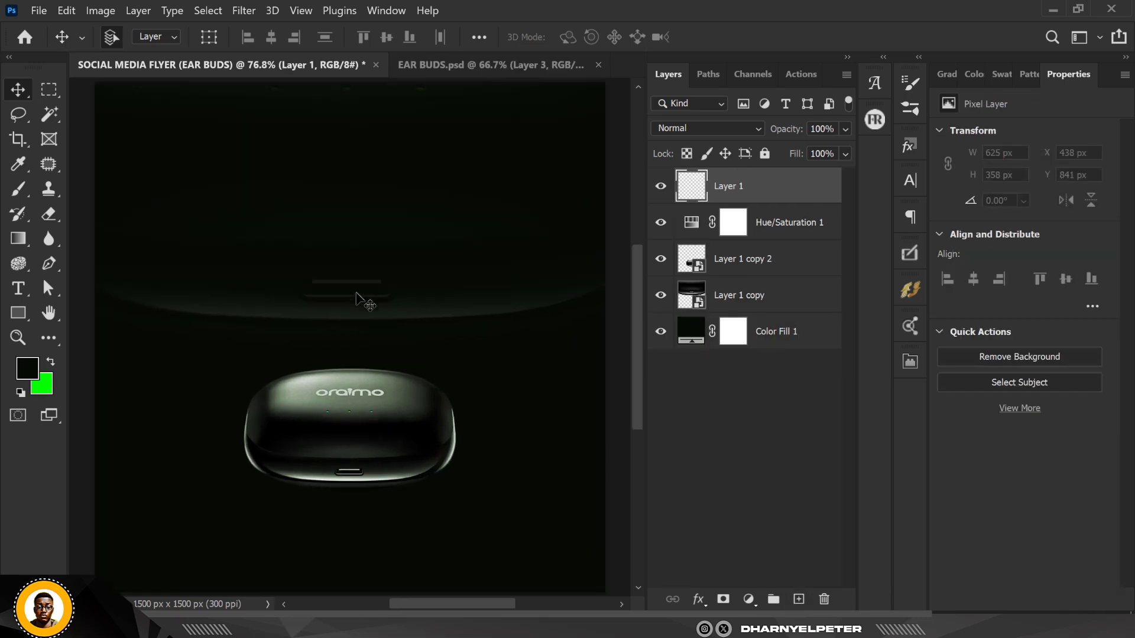
Swap the colours so the foreground colour is bright green 00ff00
scroll(285, 218, "down", 1)
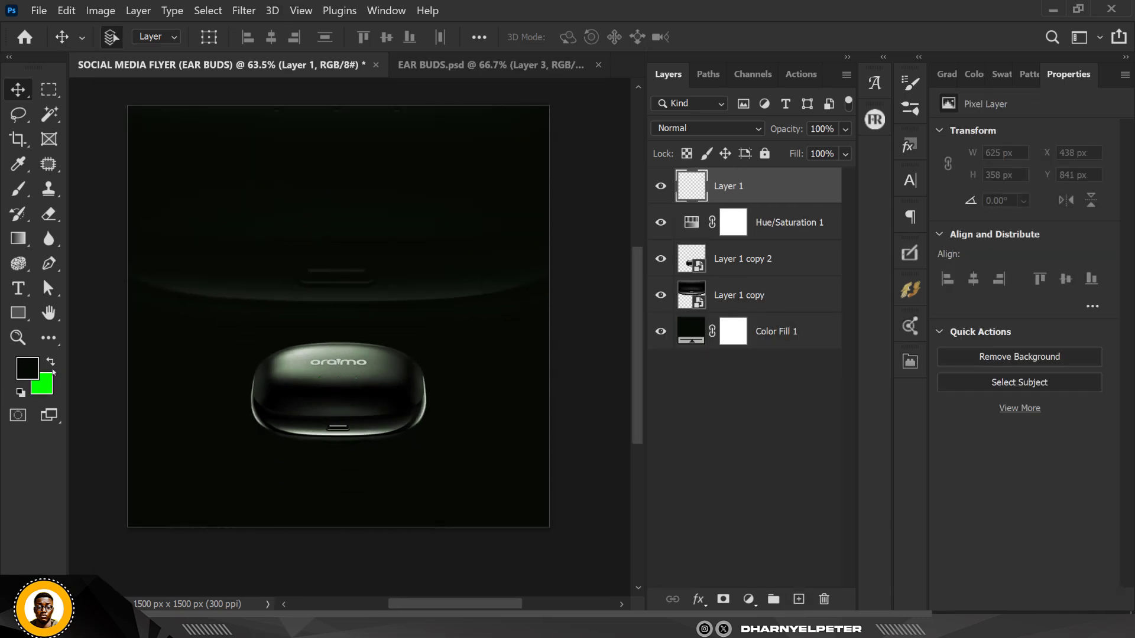
left_click(50, 362)
left_click(25, 370)
left_click_drag(907, 425, 860, 424)
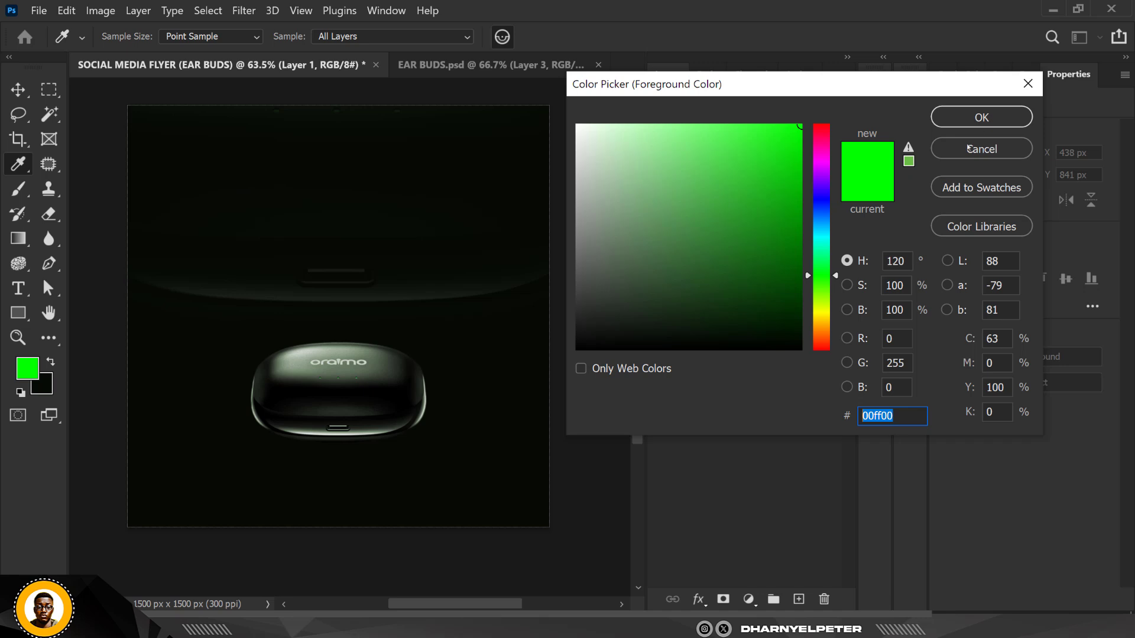
left_click(983, 117)
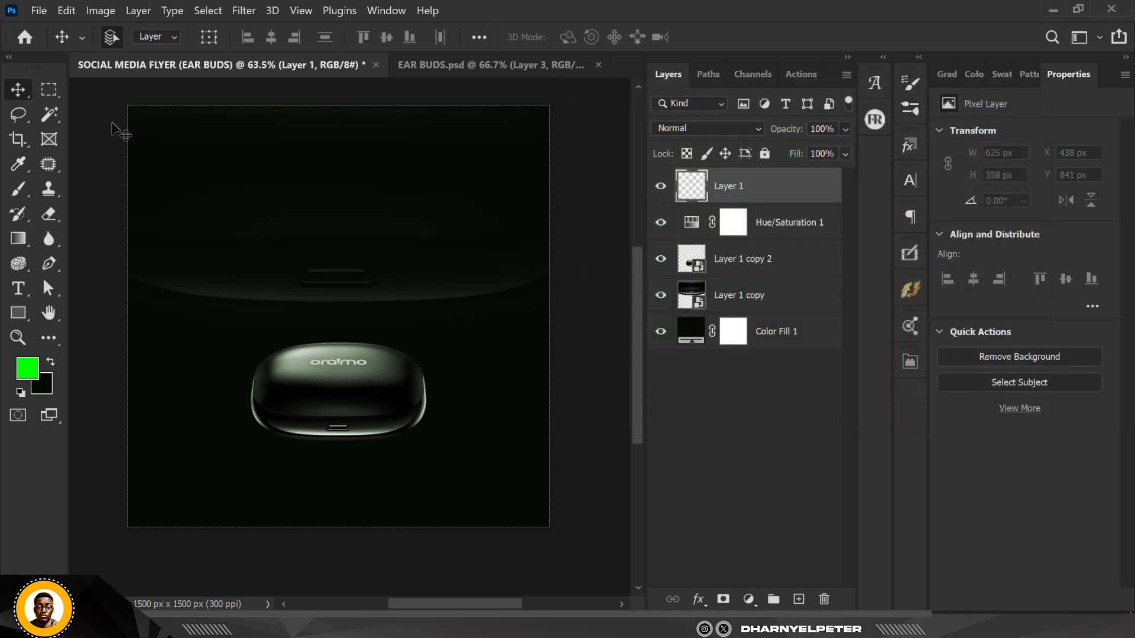
Choose the Brush tool with the Soft Round Pressure Opacity and Flow brush enlarged to 1200 px
scroll(261, 218, "down", 1)
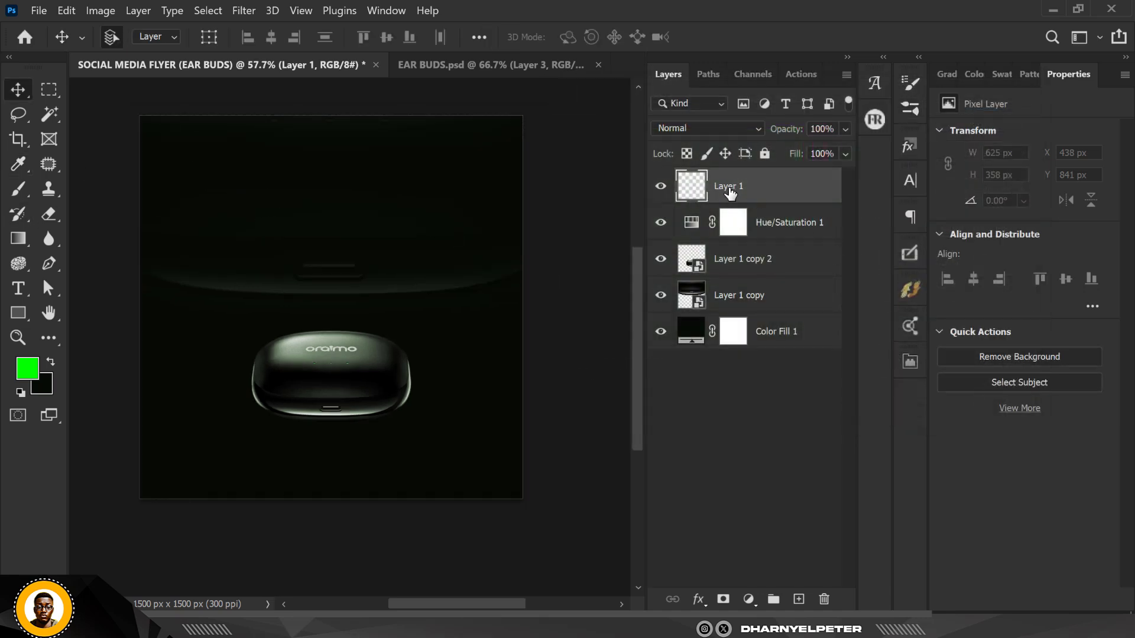
left_click(18, 189)
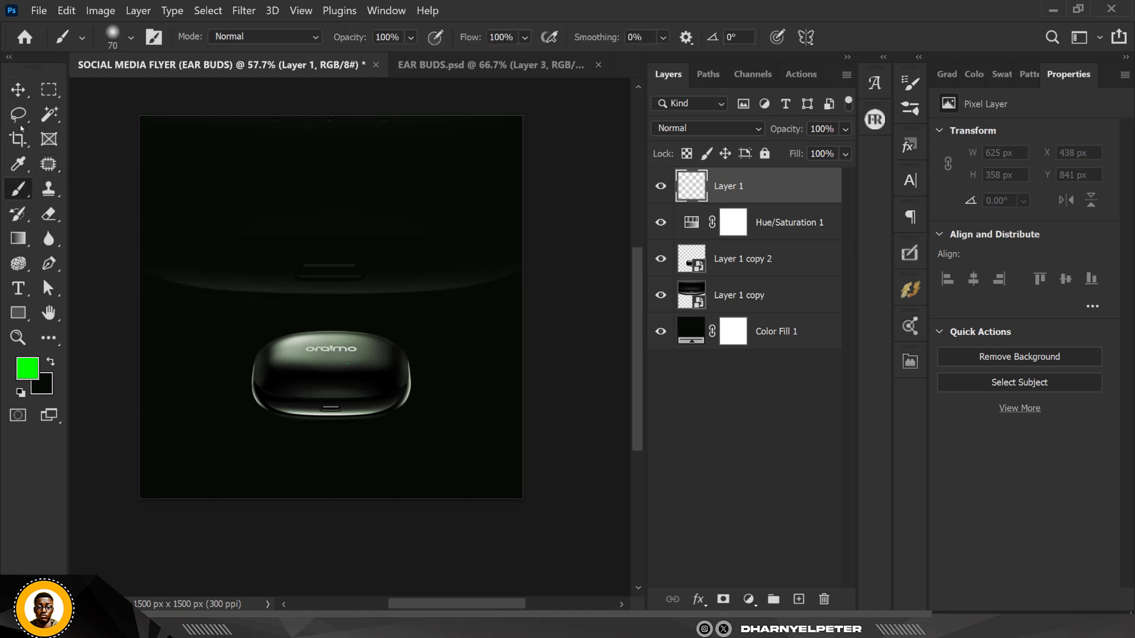
left_click(130, 39)
scroll(145, 304, "down", 2)
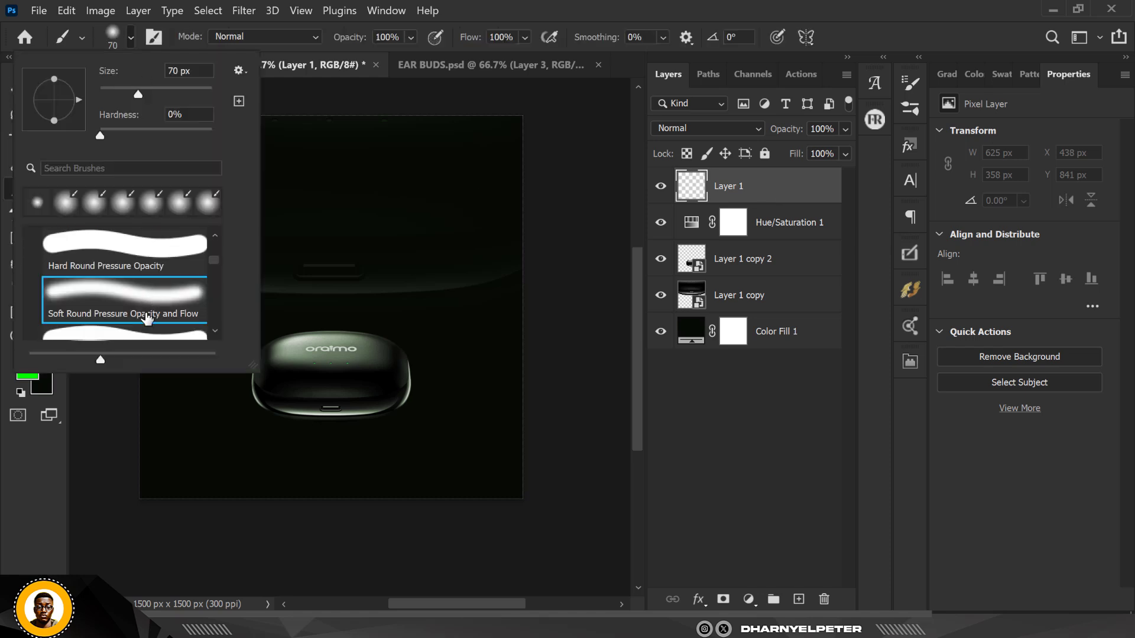
scroll(145, 304, "up", 1)
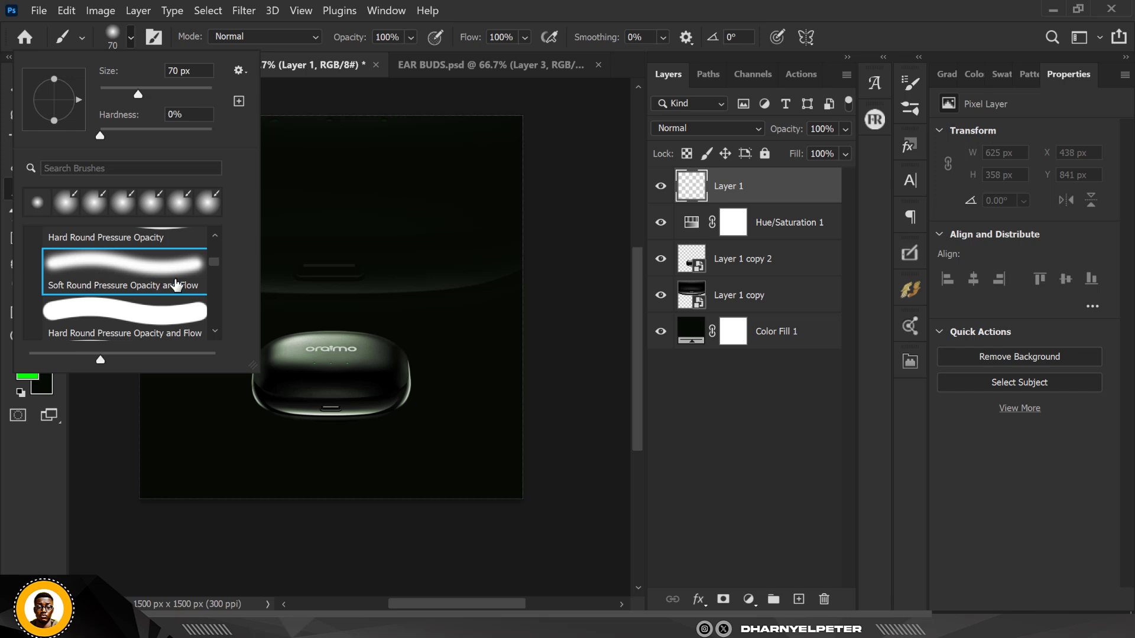
left_click(782, 195)
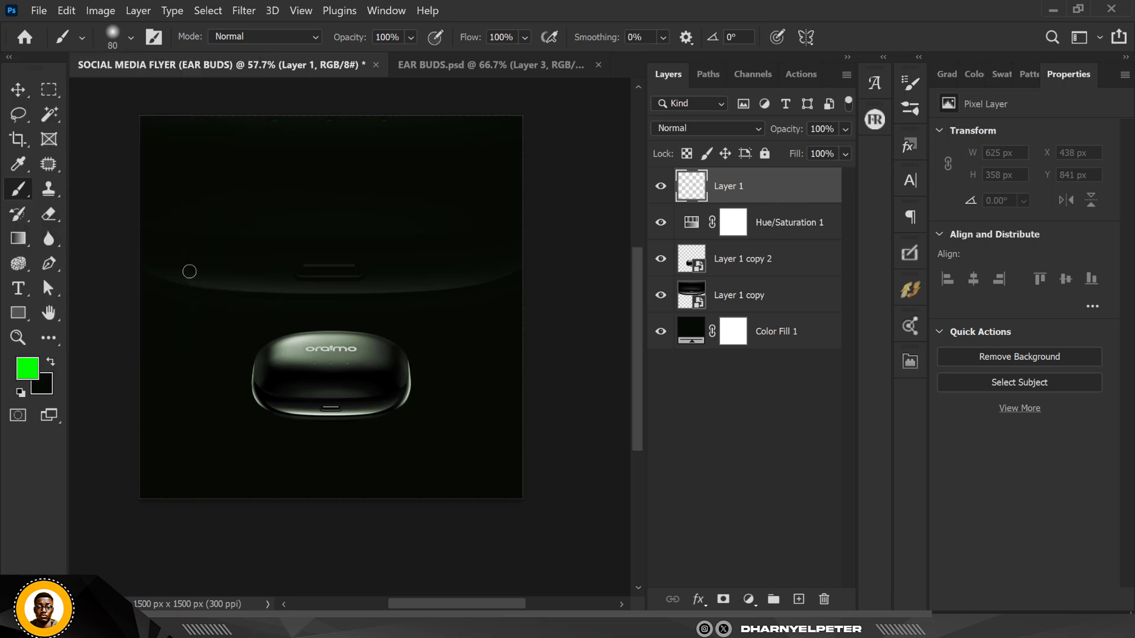
key("bracketright")
key("bracketright")
key("bracketright")
key("bracketright")
key("bracketright")
key("bracketright")
key("bracketright")
key("bracketright")
key("bracketright")
key("bracketright")
key("bracketright")
key("bracketright")
key("bracketright")
left_click(131, 39)
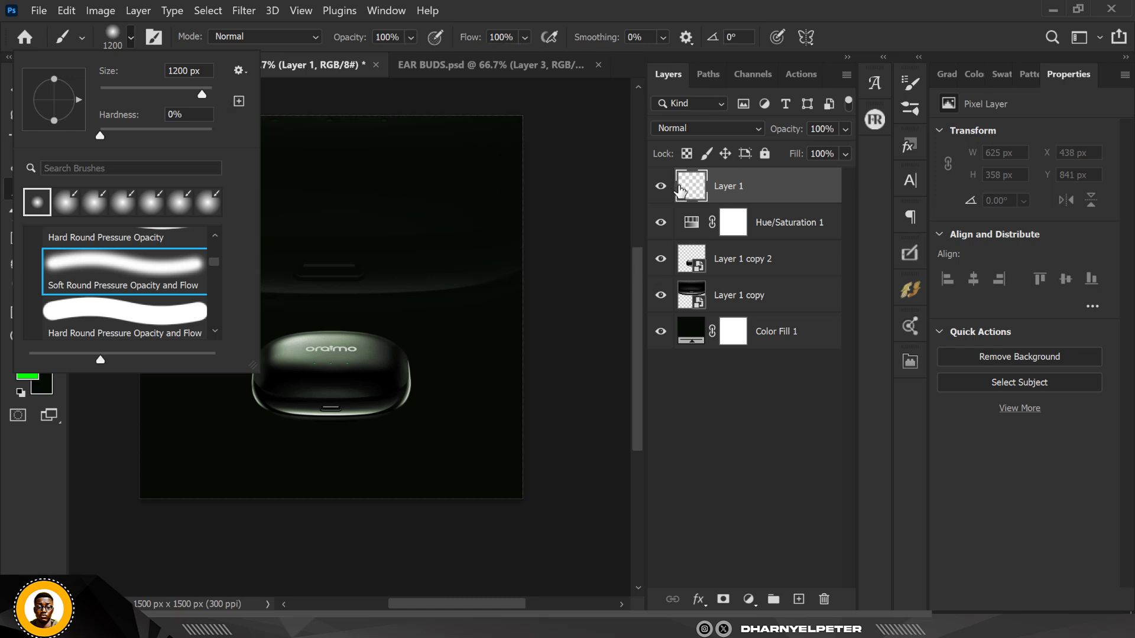
left_click(748, 194)
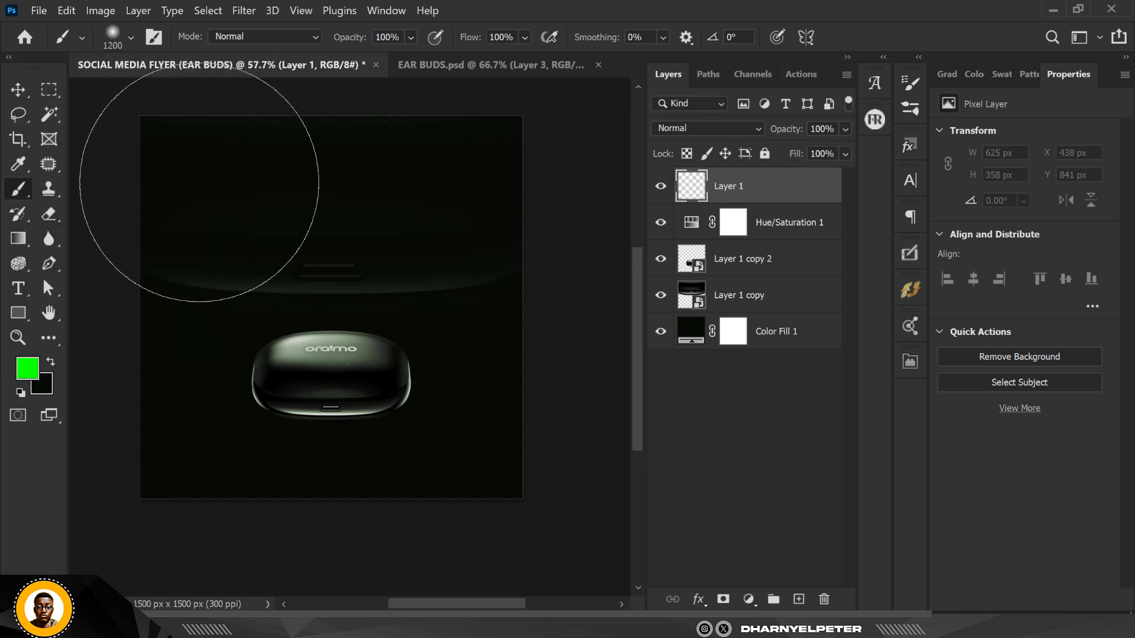
Paint a soft green glow in the flyer's top-left corner on the new layer
left_click(199, 184)
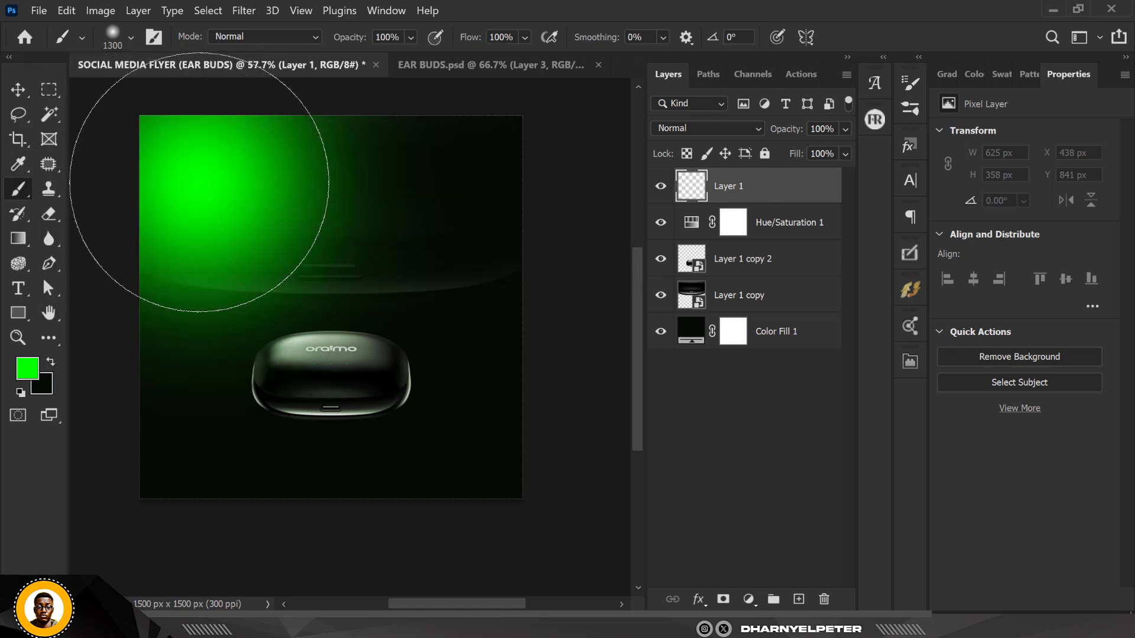
key("ctrl+z")
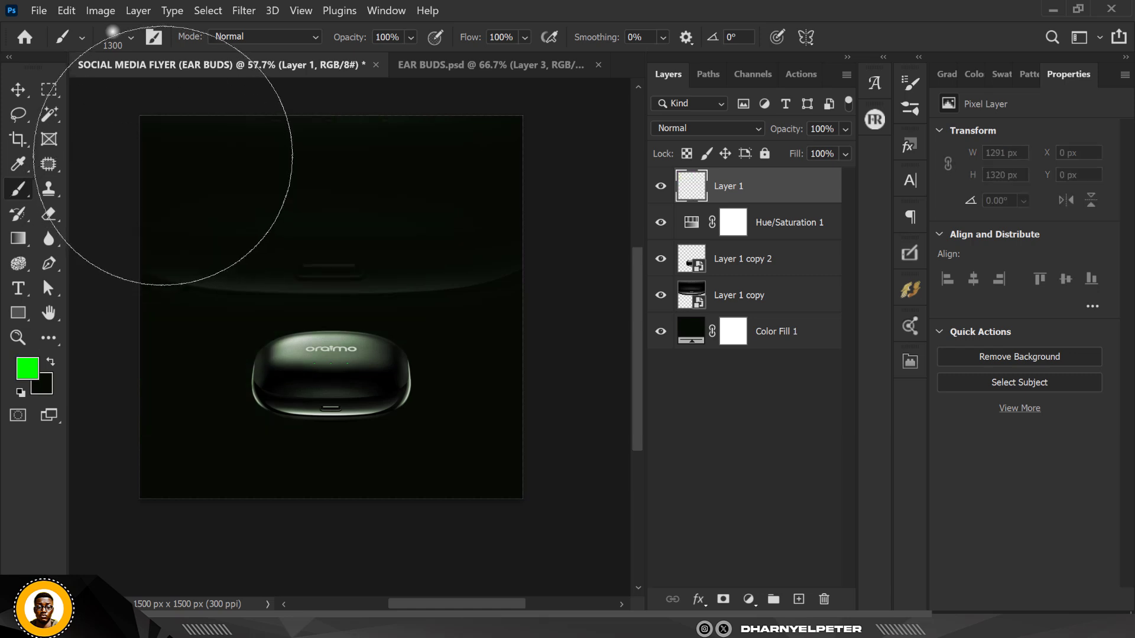
left_click(159, 149)
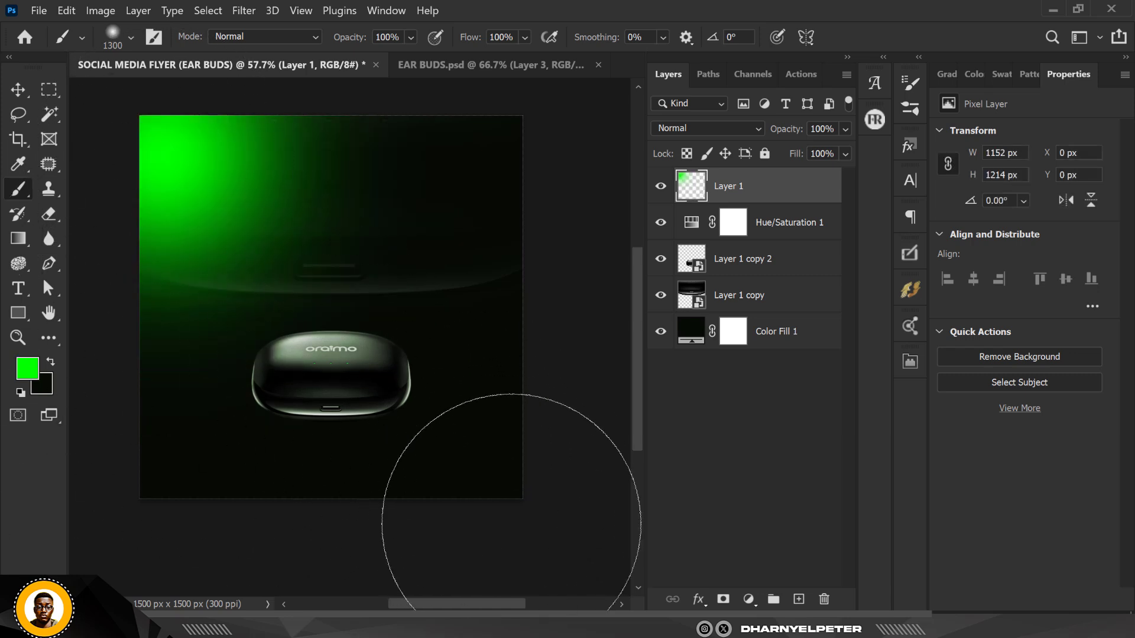
Paint a second soft green glow in the flyer's bottom-right corner
scroll(367, 348, "down", 1)
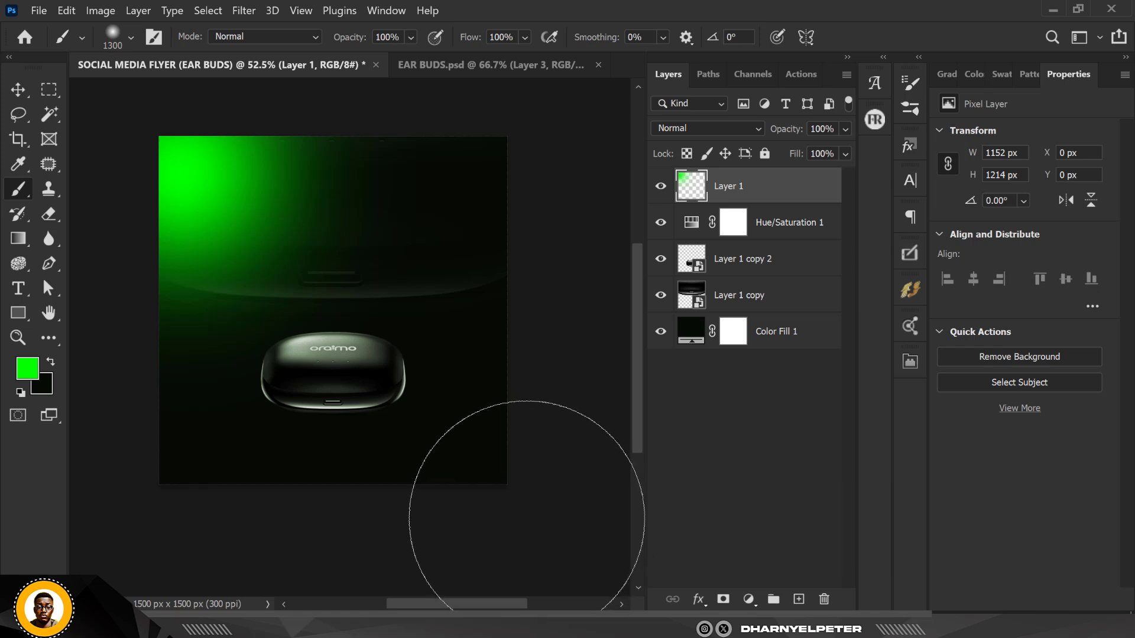
left_click(508, 482)
scroll(431, 333, "up", 2)
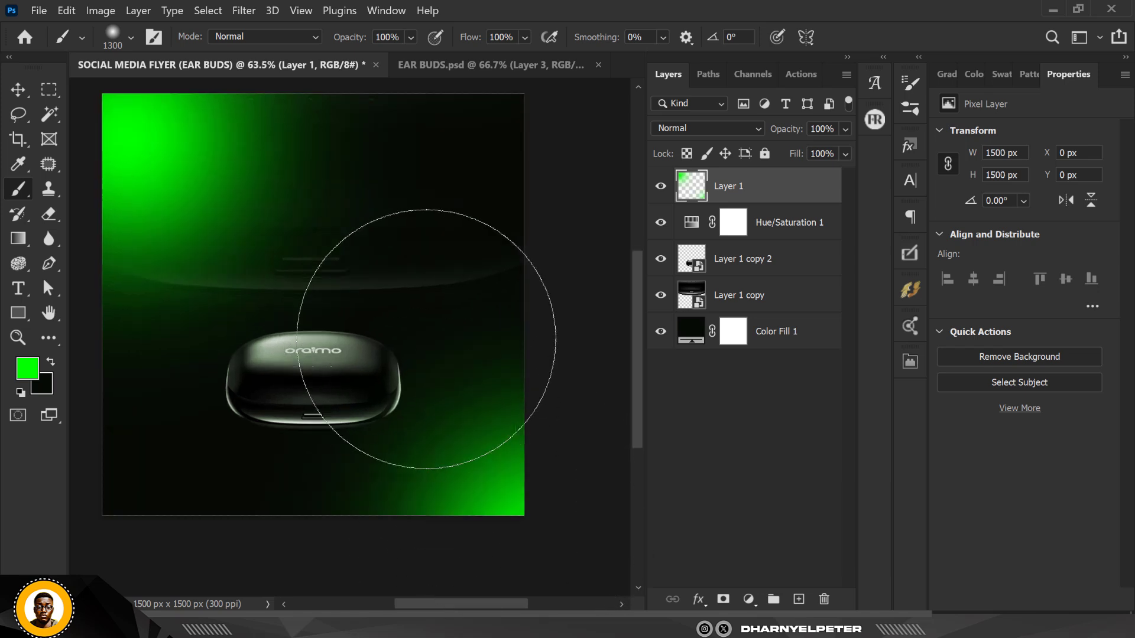
Scale the front earbuds case up to about 111% from its top-right corner
key("v")
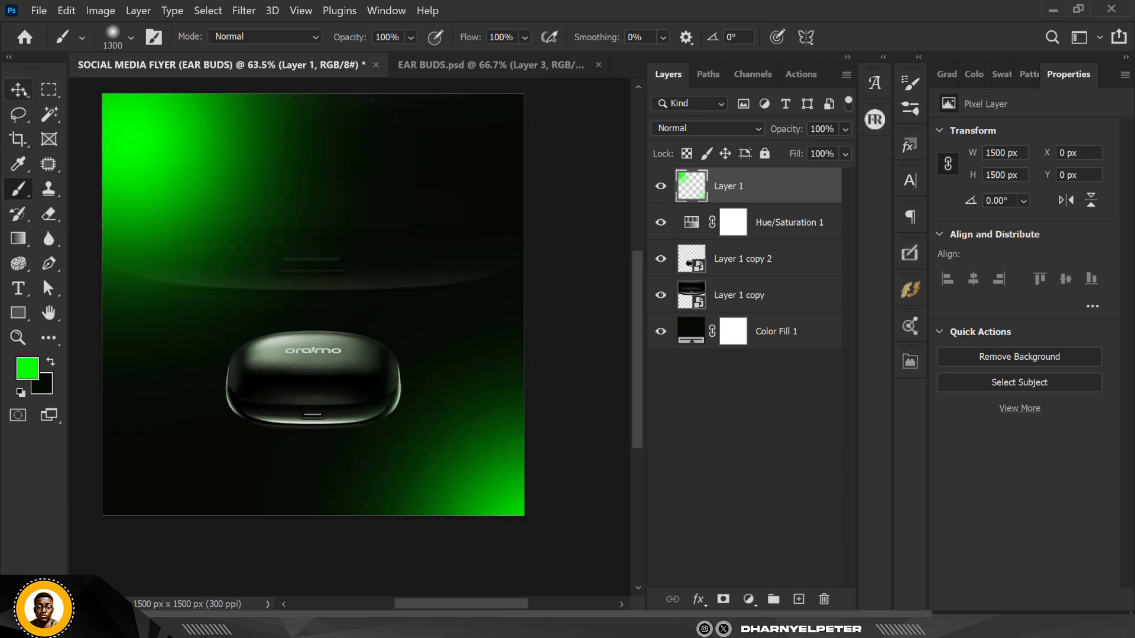
scroll(349, 233, "down", 2)
scroll(341, 277, "up", 2)
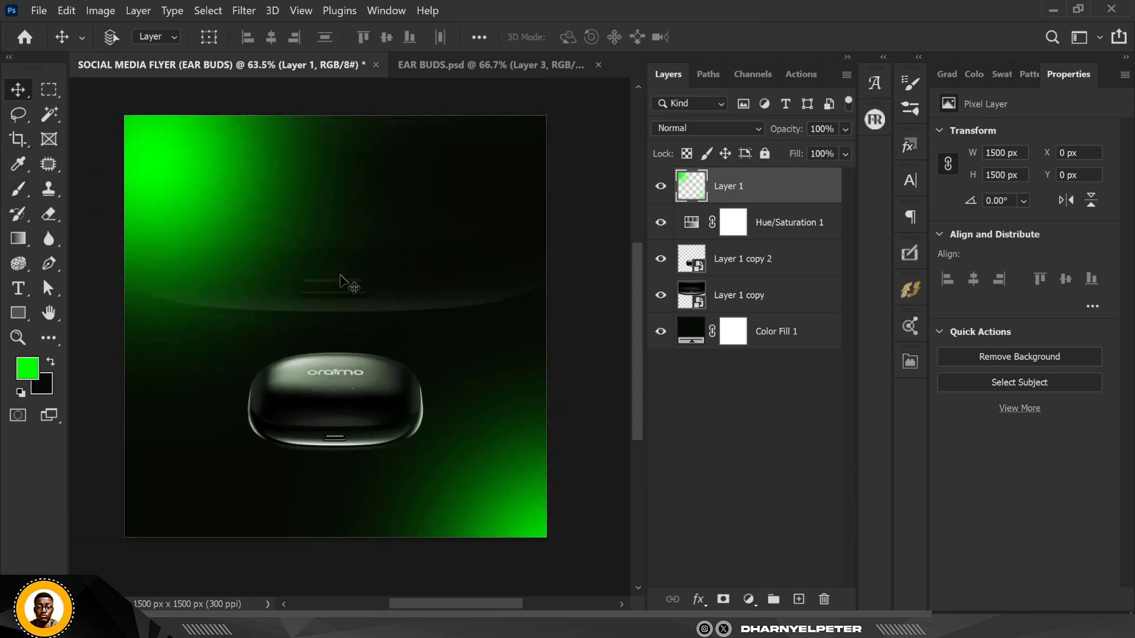
scroll(342, 284, "up", 2)
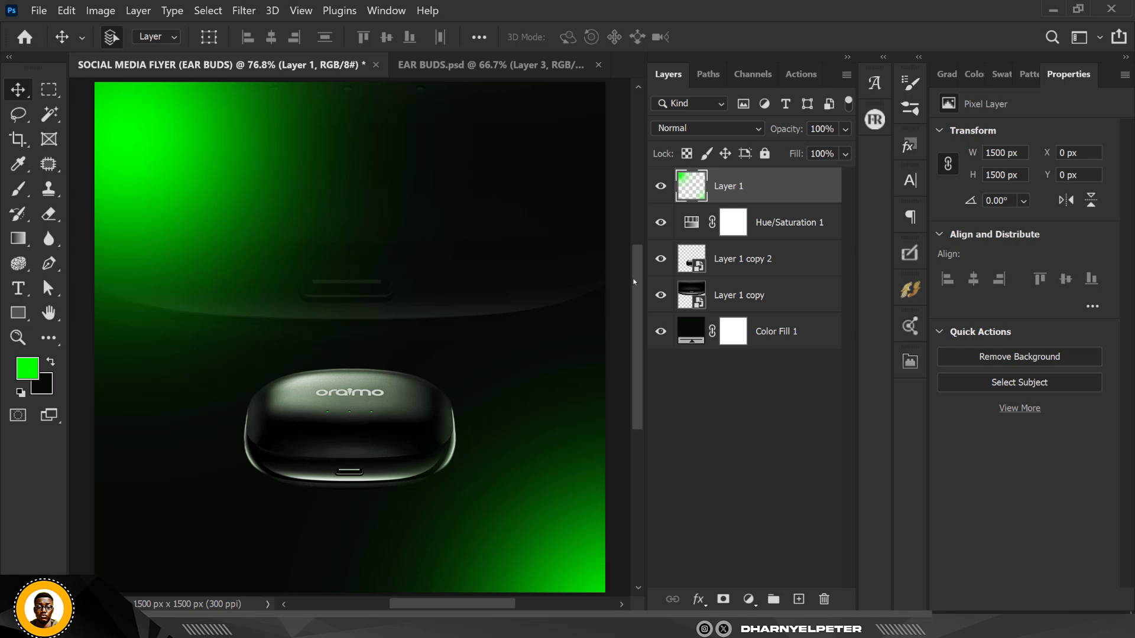
left_click(795, 260)
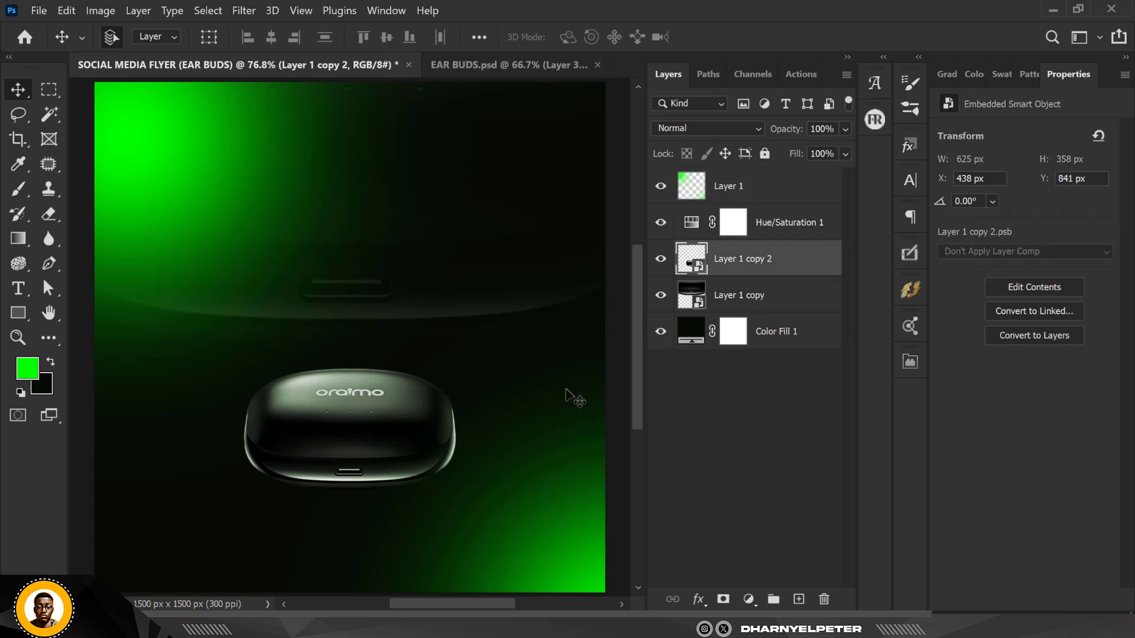
key("ctrl+t")
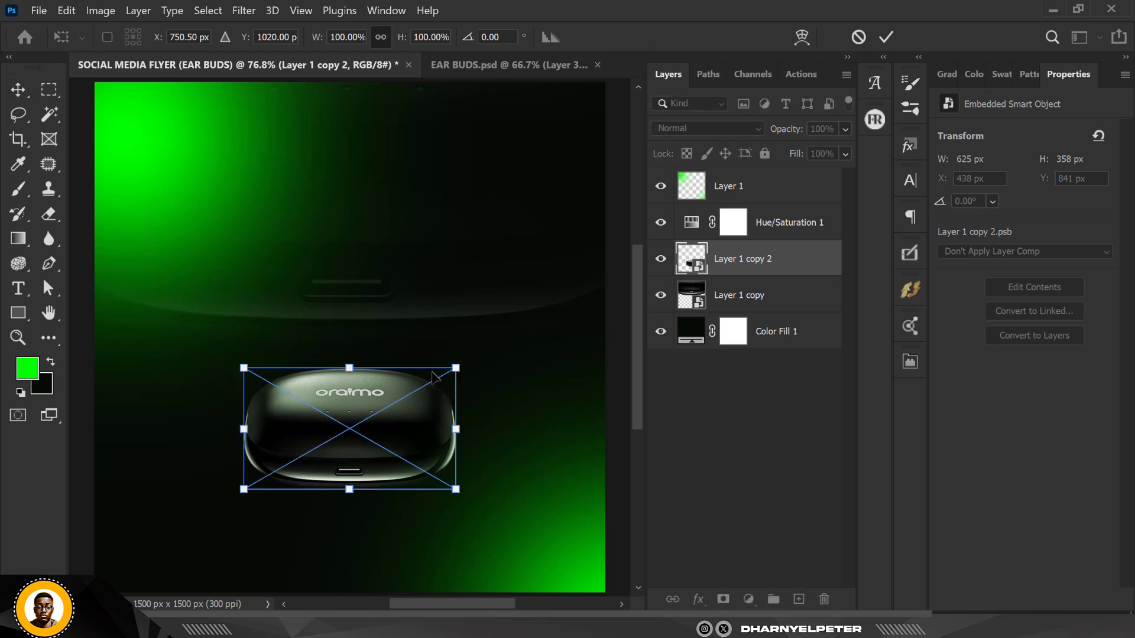
left_click_drag(463, 363, 473, 355)
key("Return")
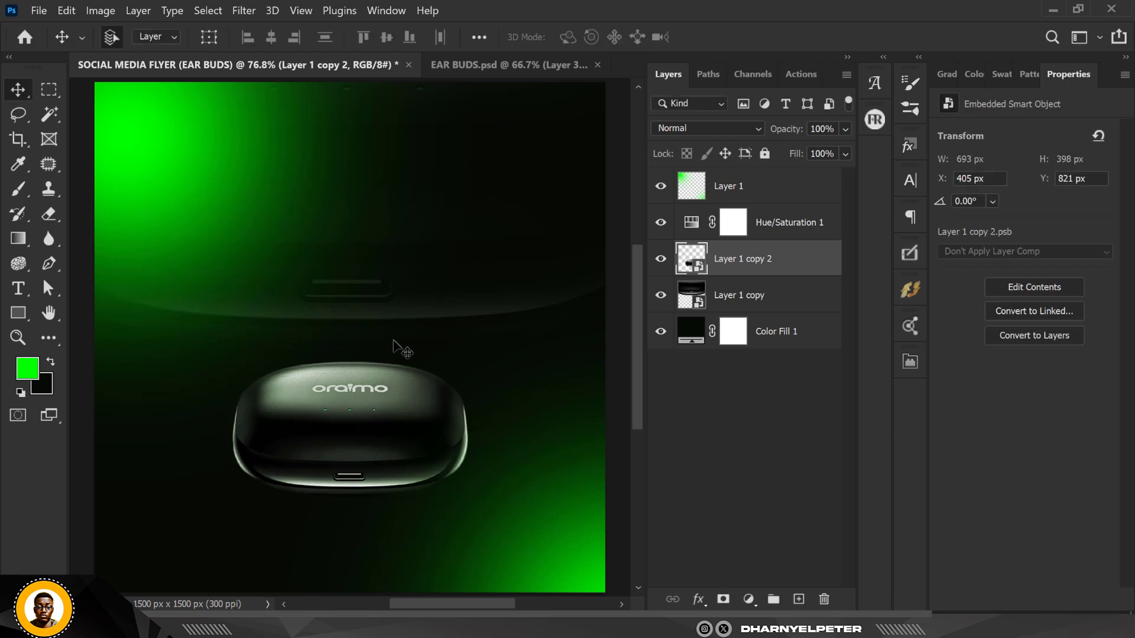
Move the first Hue/Saturation adjustment layer below the front earbuds case layer
scroll(360, 286, "down", 1)
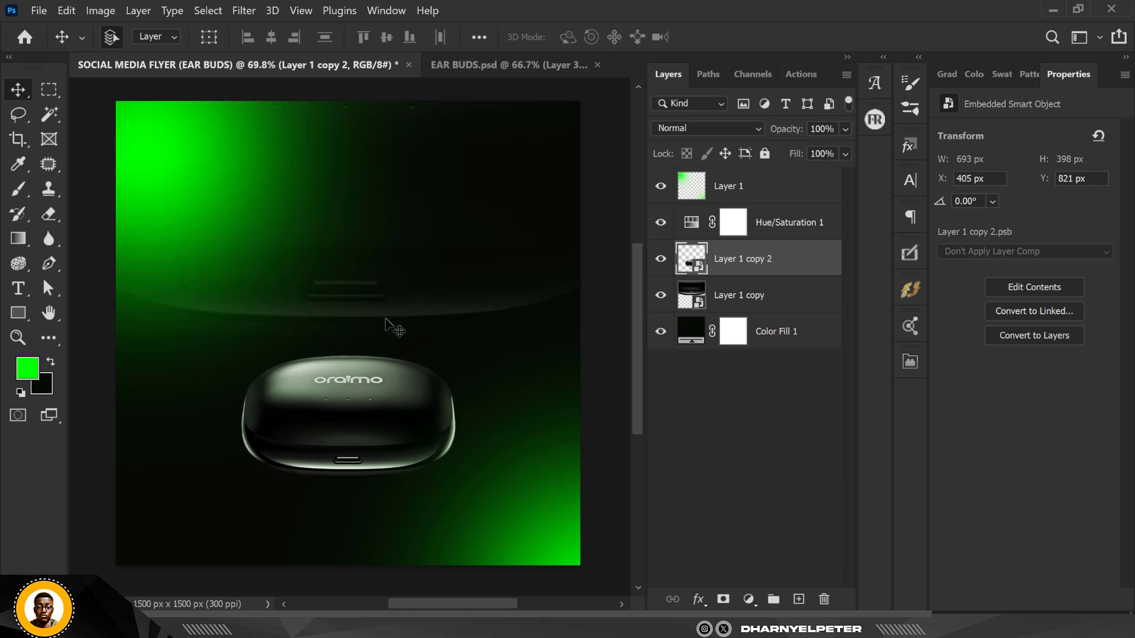
scroll(433, 437, "up", 1)
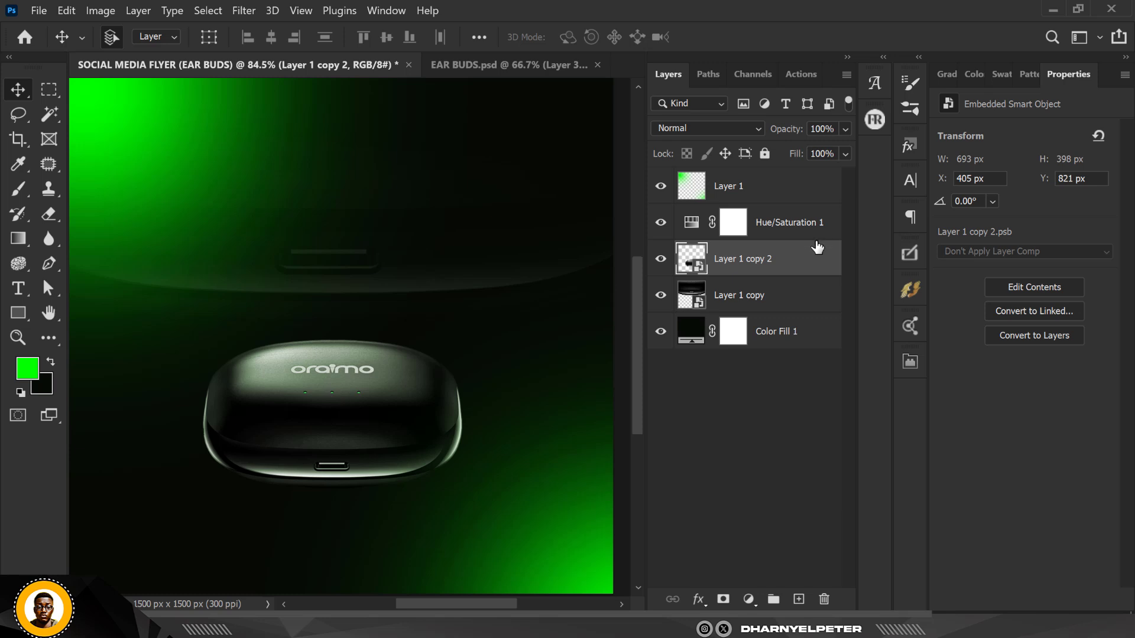
left_click_drag(809, 226, 806, 267)
scroll(451, 285, "down", 2)
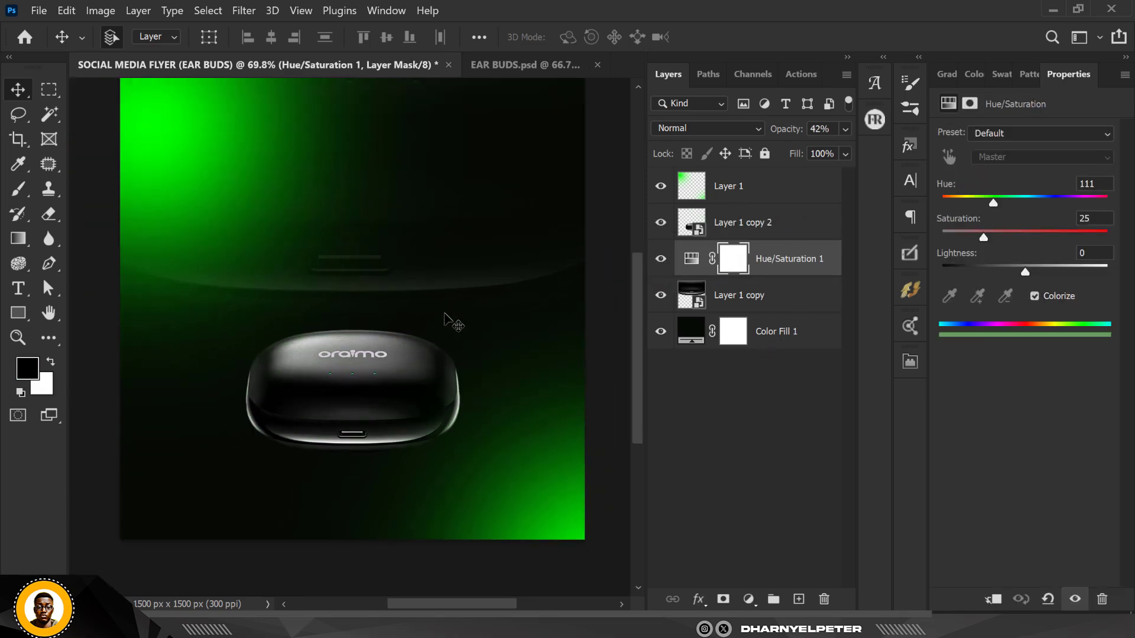
scroll(446, 318, "up", 2)
scroll(412, 255, "down", 1)
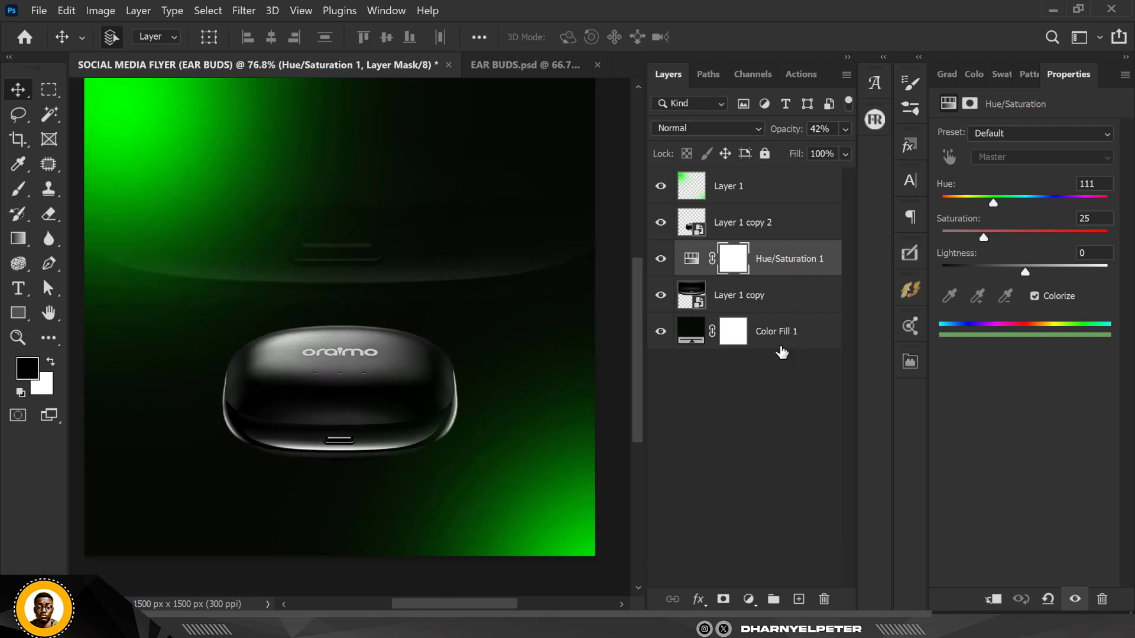
scroll(355, 254, "down", 1)
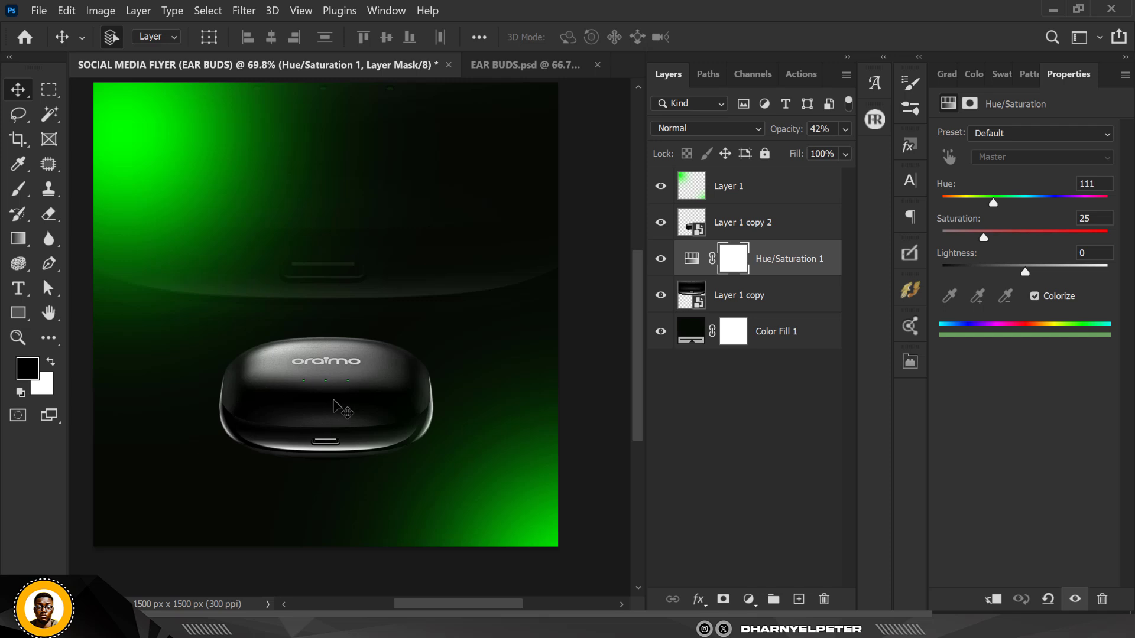
scroll(340, 407, "up", 1)
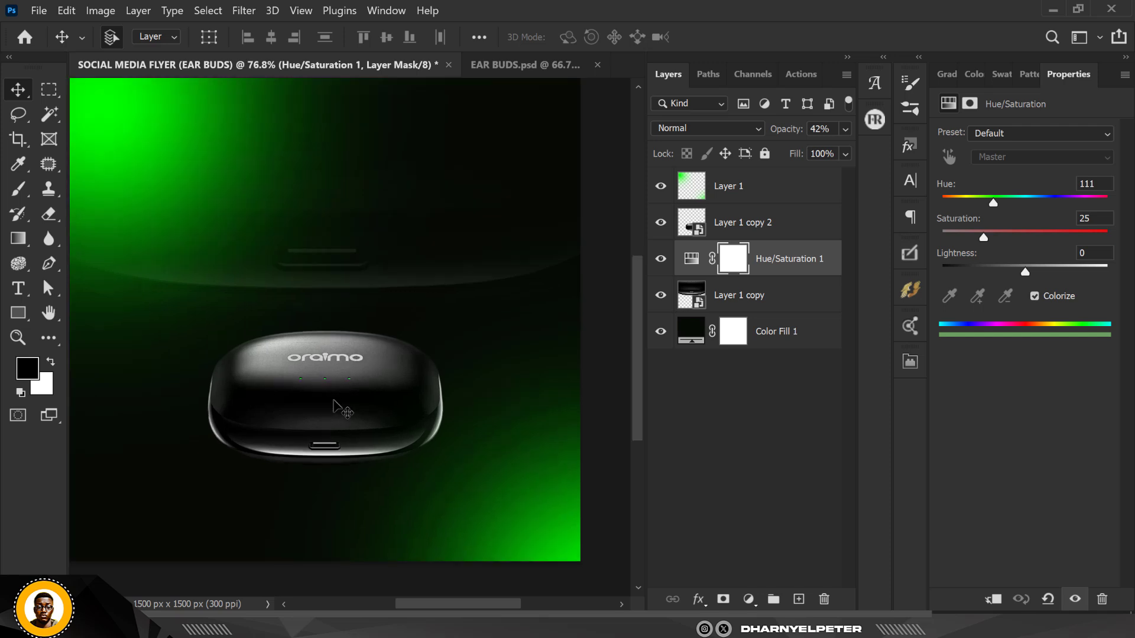
Add a new Hue/Saturation adjustment above the front earbuds case and clip it to that layer
left_click(785, 232)
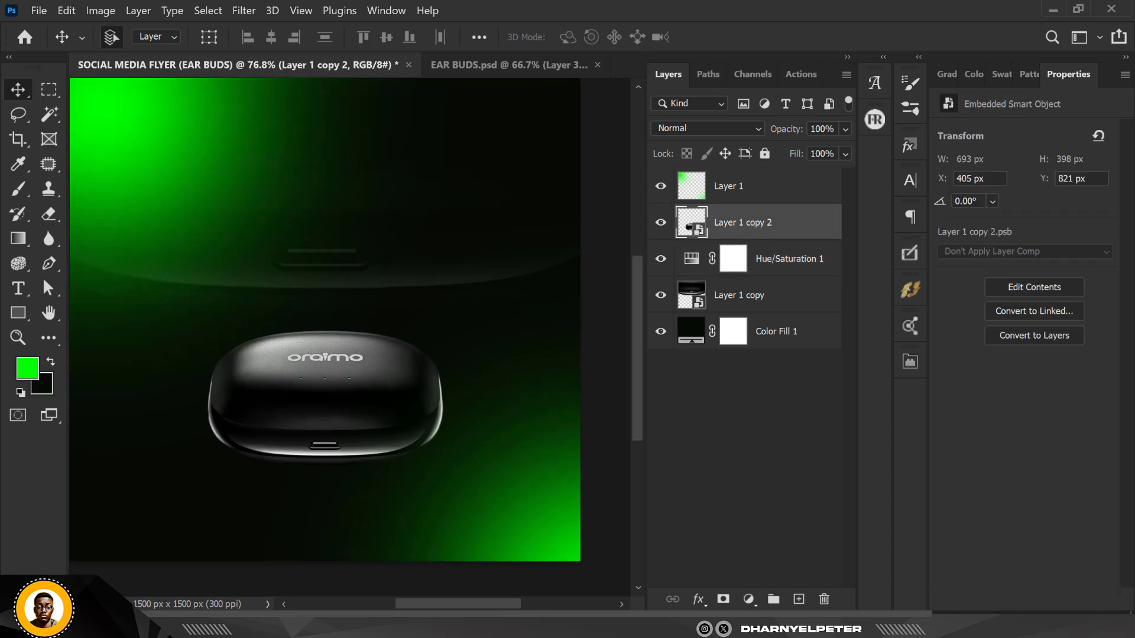
left_click(748, 599)
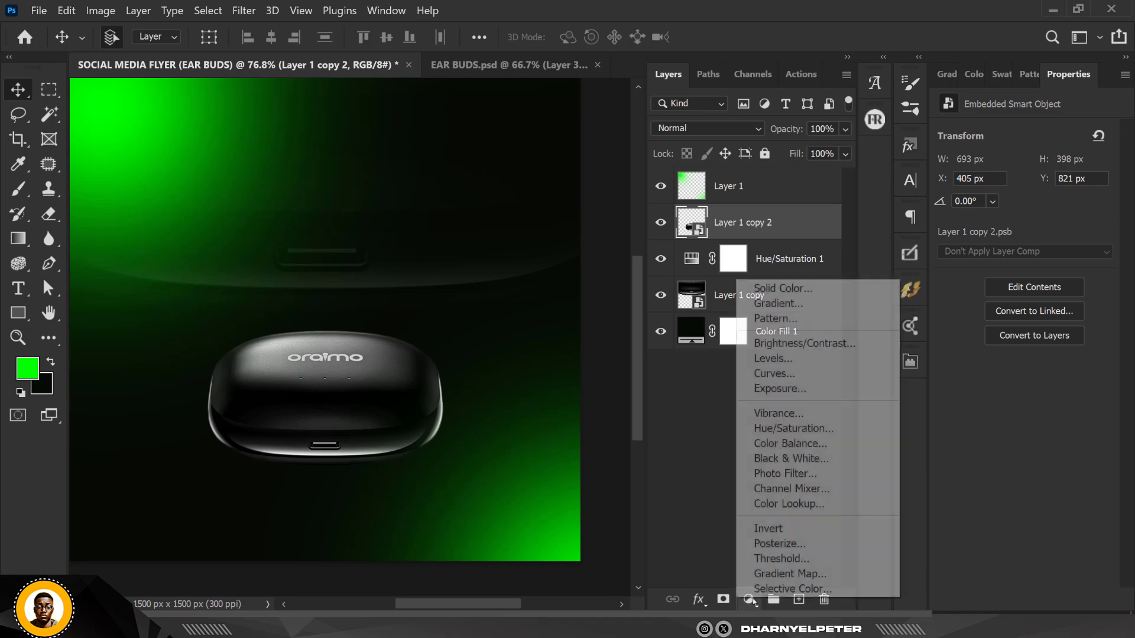
left_click(775, 429)
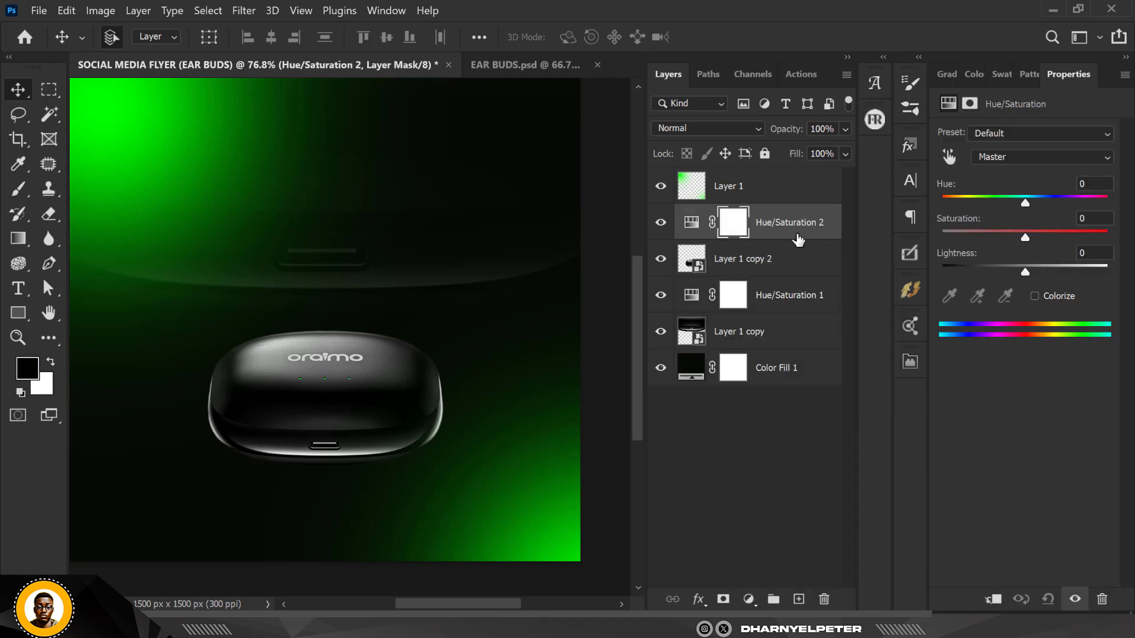
right_click(798, 239)
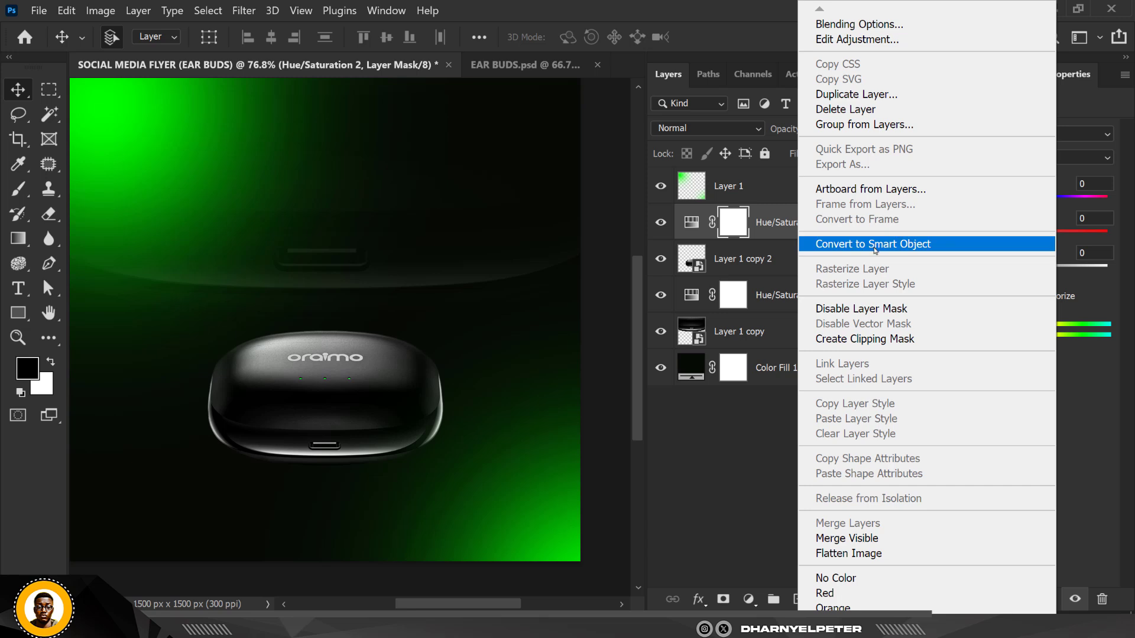
left_click(874, 339)
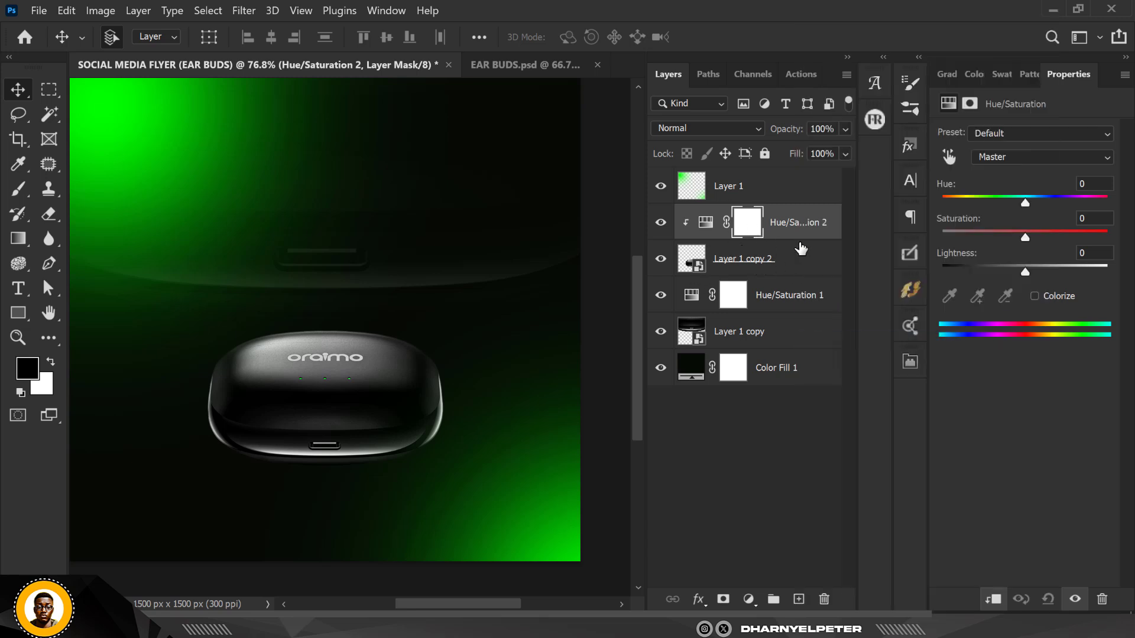
Colorize the clipped adjustment with hue 120 and saturation 100
left_click(1034, 296)
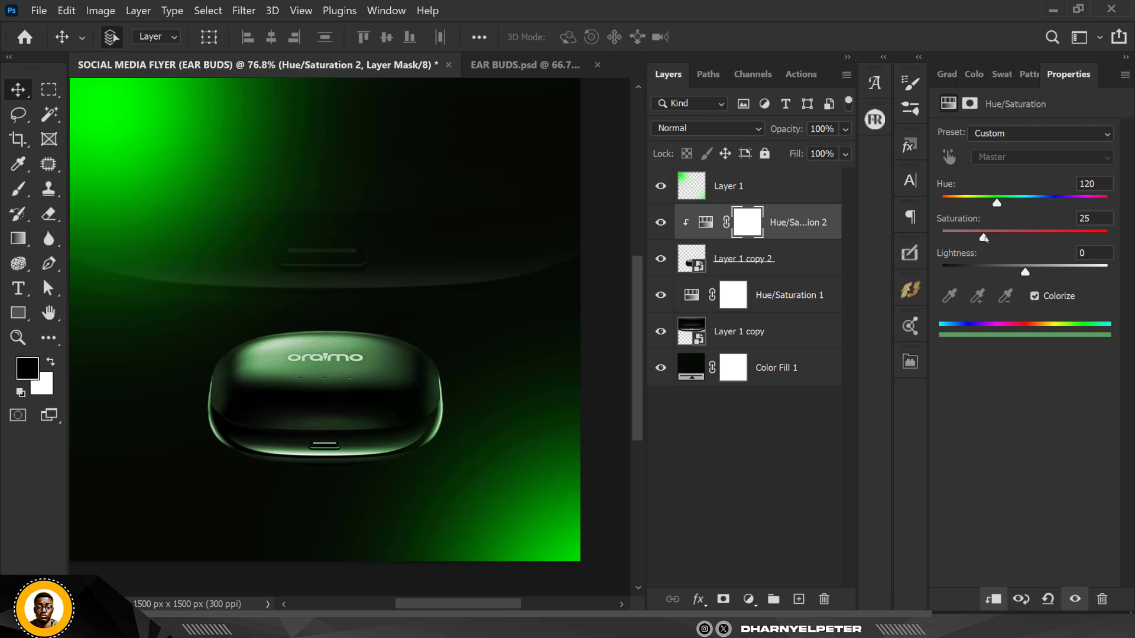
left_click_drag(986, 238, 1126, 236)
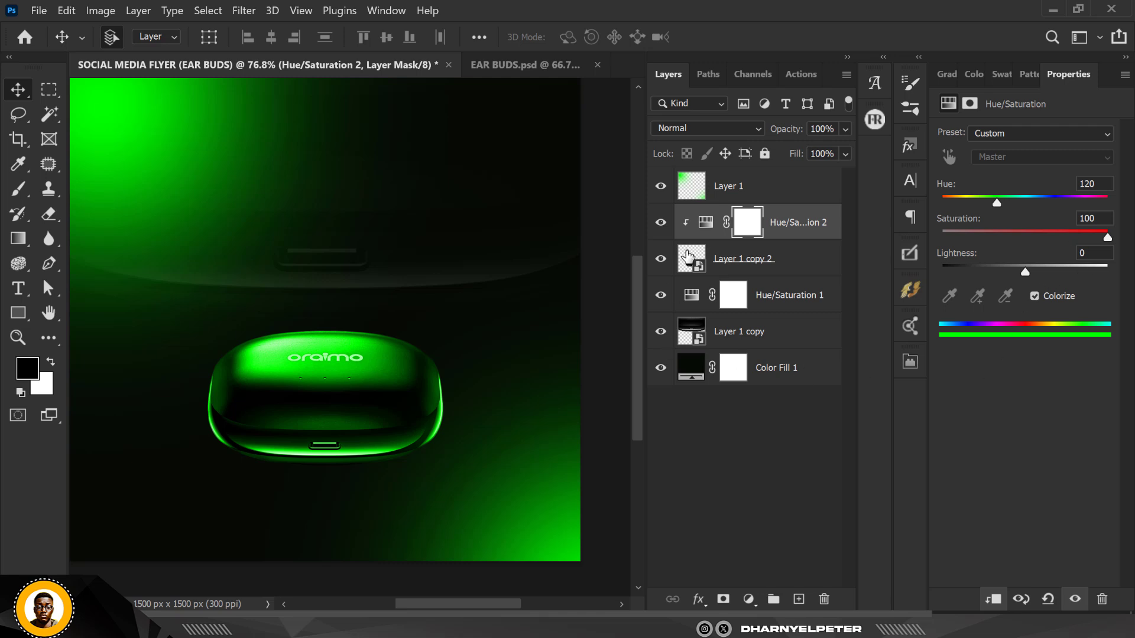
scroll(399, 386, "down", 2)
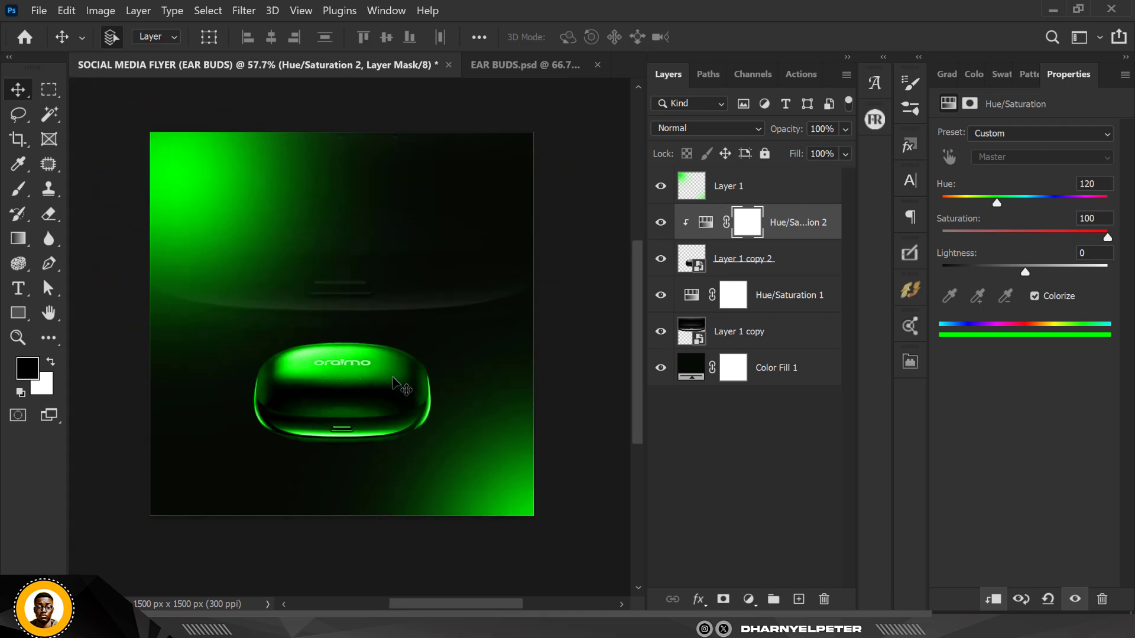
scroll(399, 386, "up", 2)
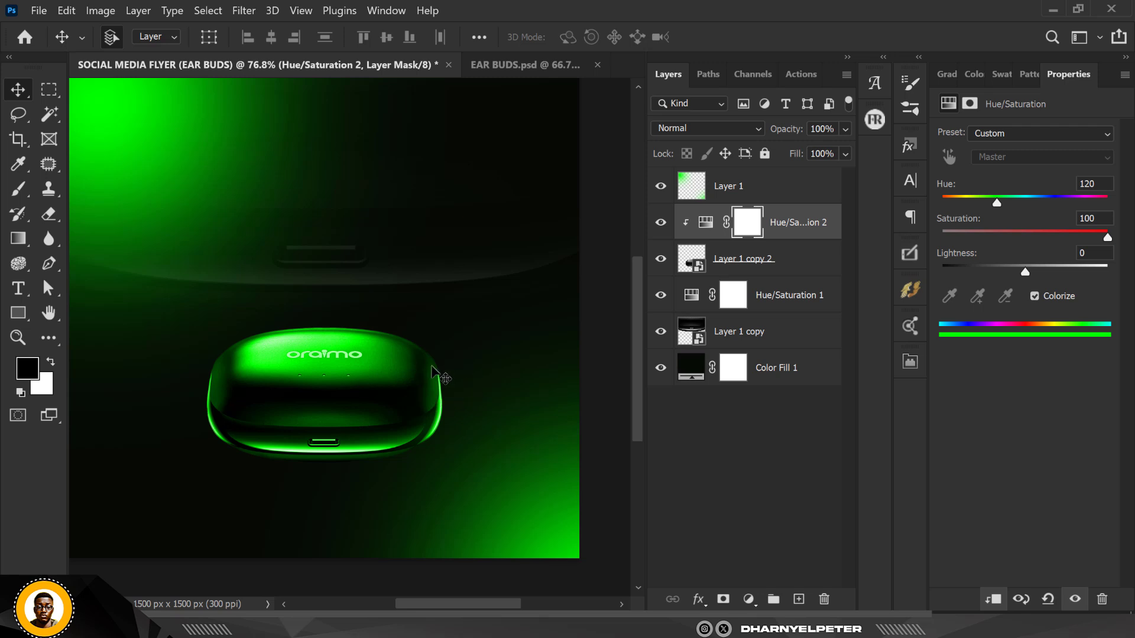
Invert the adjustment's mask and paint white with a 300 px brush over the case's edges to reveal the green
left_click(744, 225)
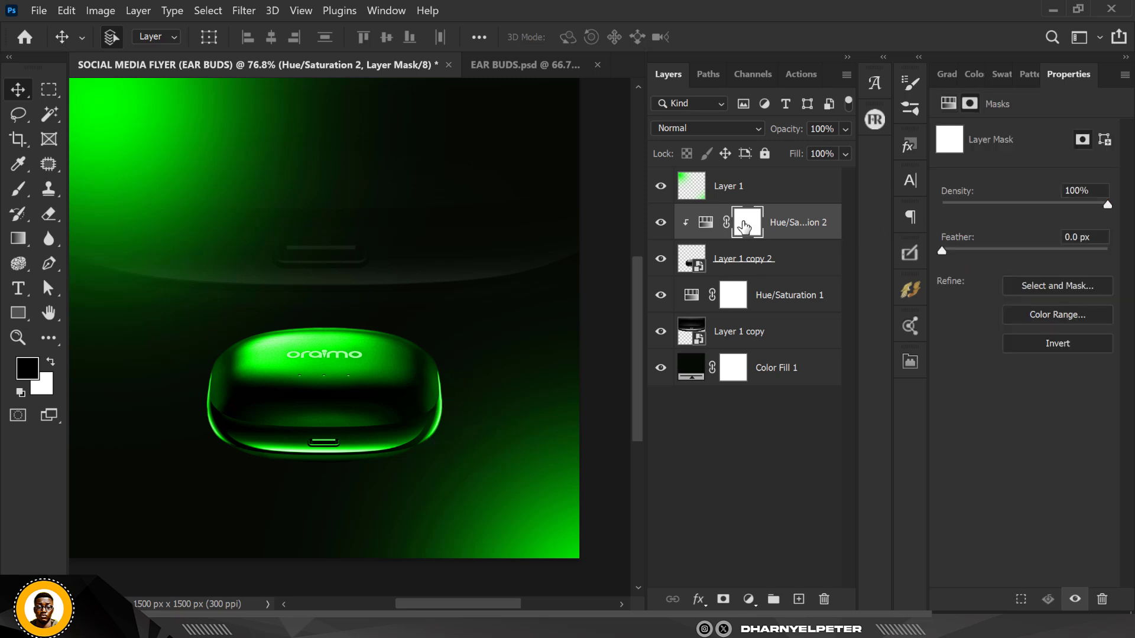
key("ctrl+i")
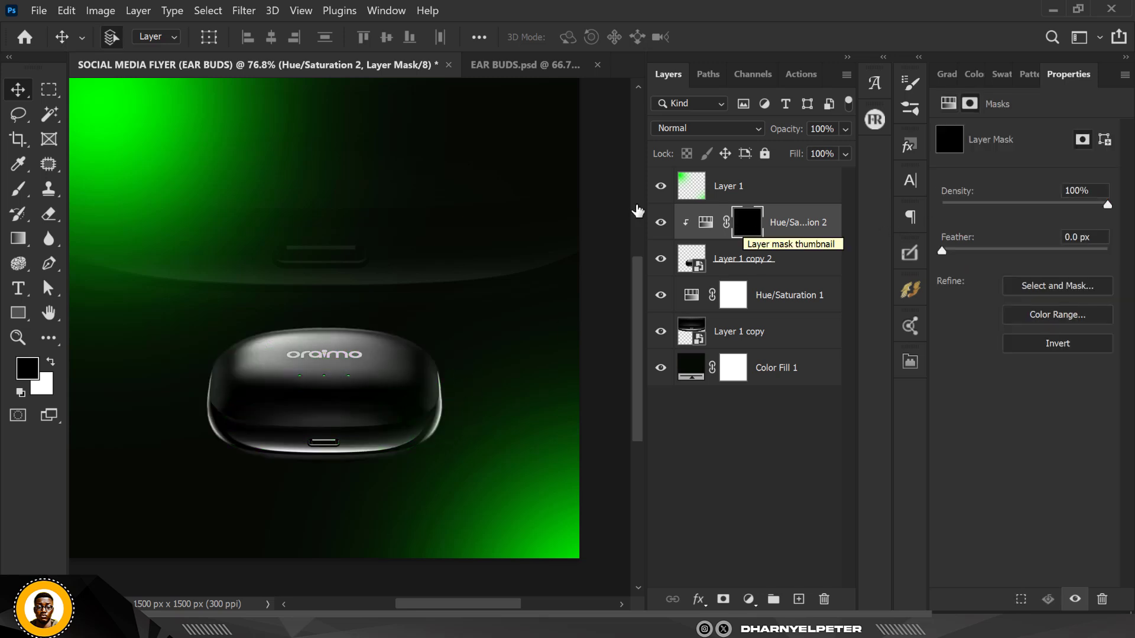
key("b")
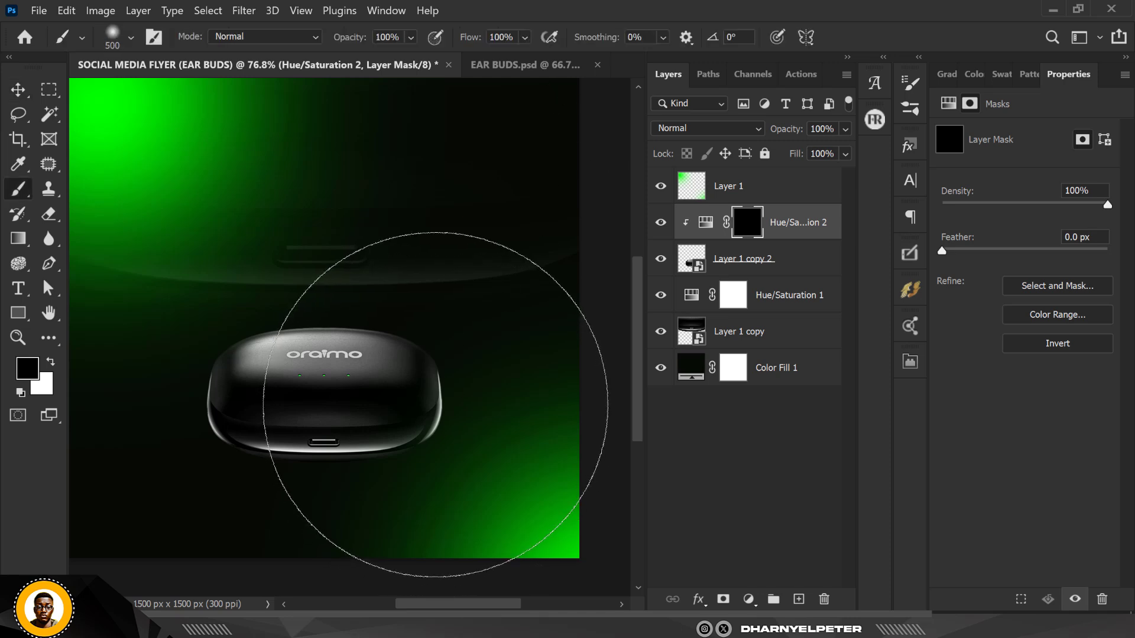
key("bracketleft")
key("bracketleft")
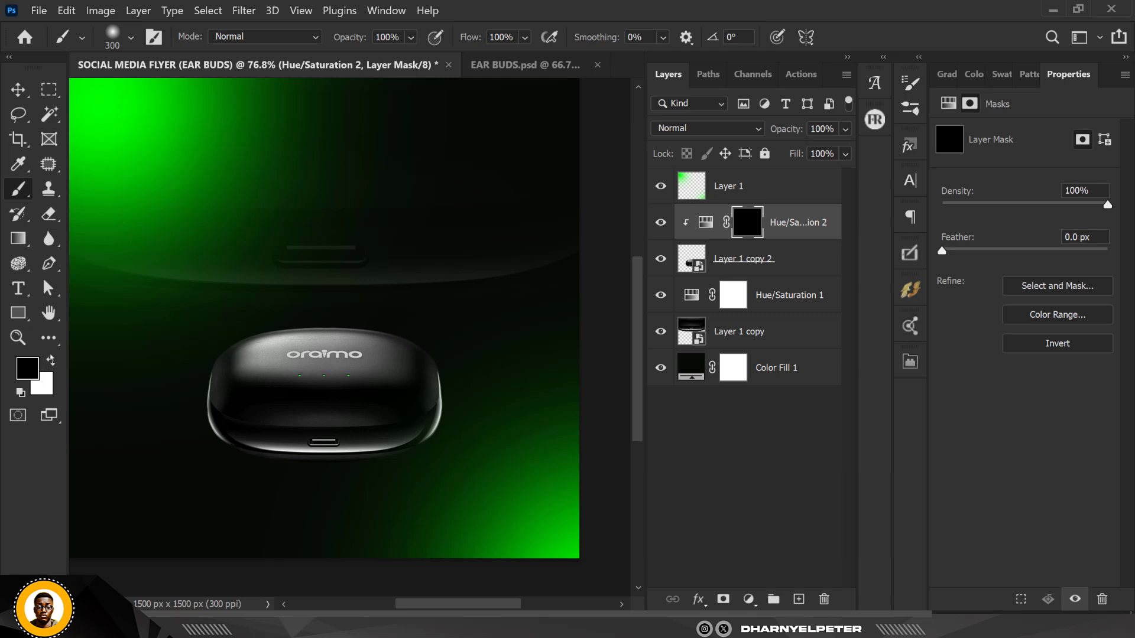
key("x")
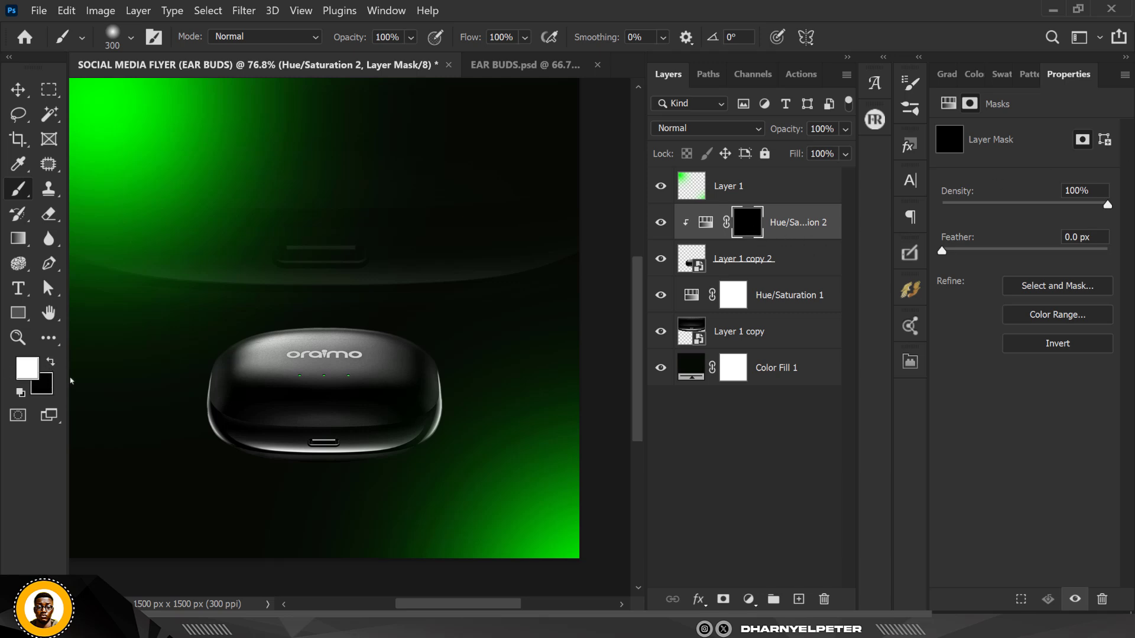
mouse_move(479, 412)
left_mouse_down()
mouse_move(479, 442)
mouse_move(442, 496)
mouse_move(444, 464)
mouse_move(352, 498)
mouse_move(226, 505)
mouse_move(335, 488)
mouse_move(283, 489)
mouse_move(240, 497)
mouse_move(407, 490)
mouse_move(218, 533)
mouse_move(157, 472)
mouse_move(180, 449)
mouse_move(166, 369)
left_mouse_up()
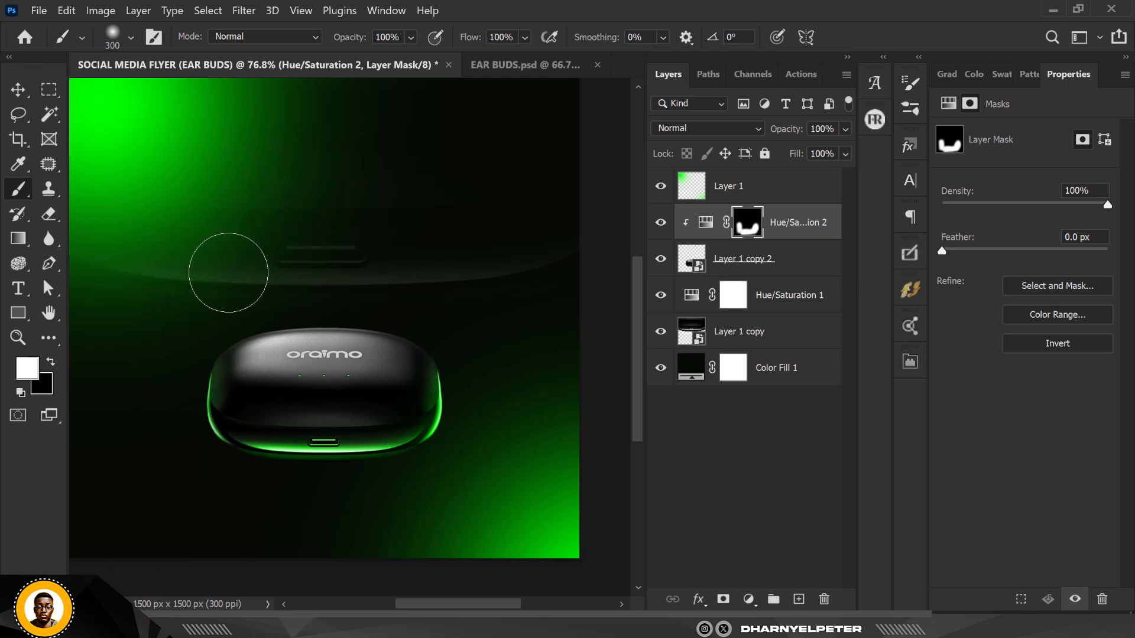
mouse_move(206, 281)
left_mouse_down()
mouse_move(505, 254)
mouse_move(43, 376)
mouse_move(23, 407)
left_mouse_up()
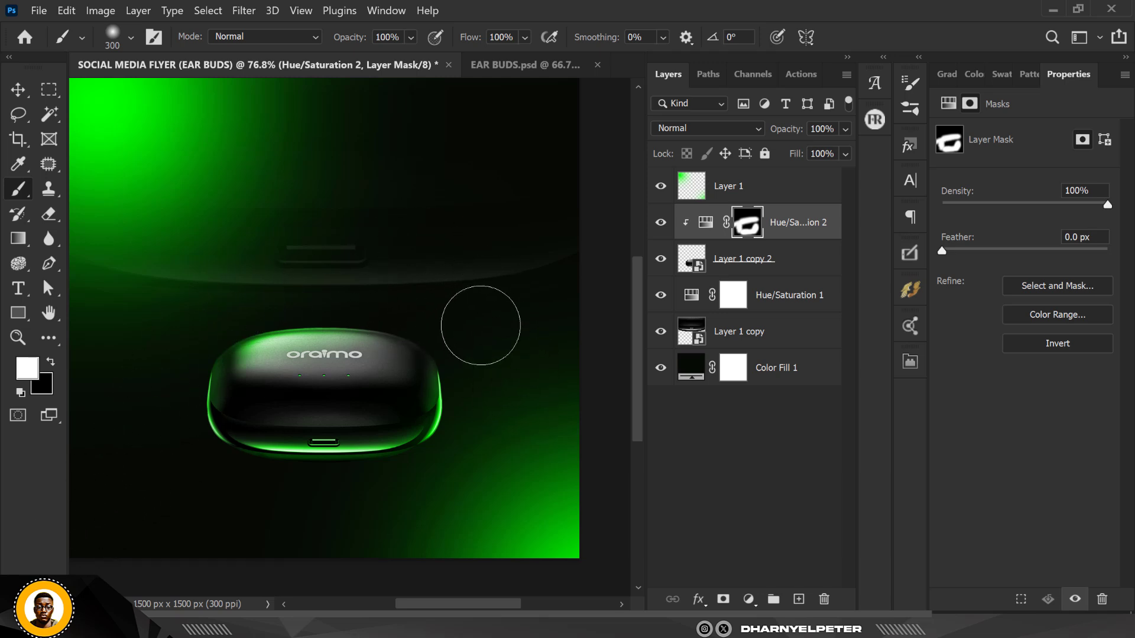
scroll(476, 319, "down", 1)
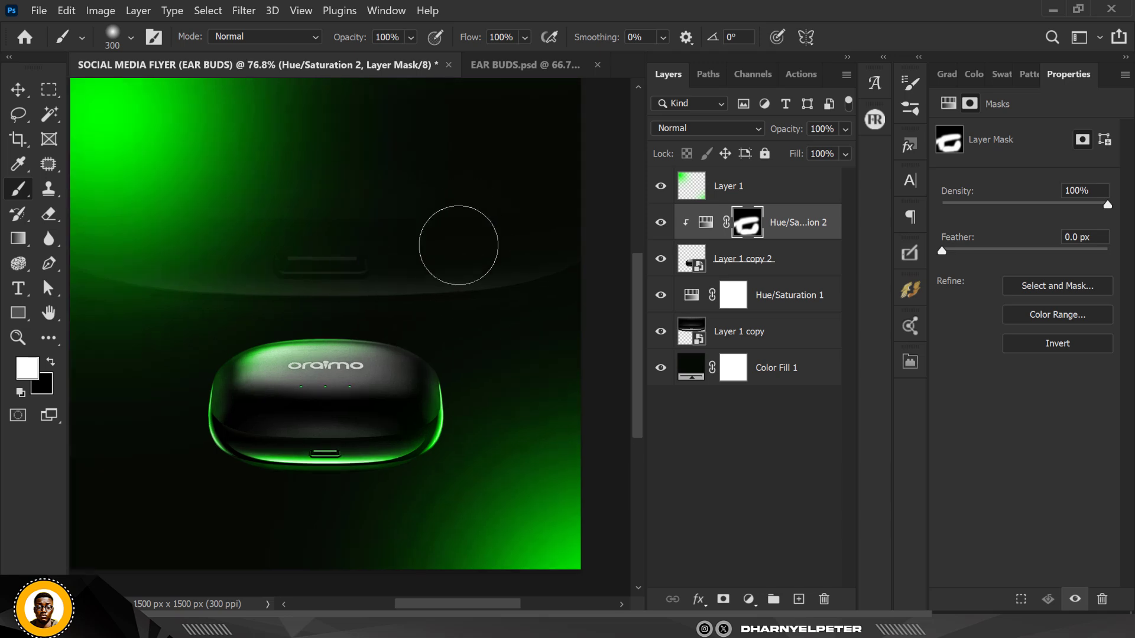
scroll(456, 246, "up", 1)
Add a third Hue/Saturation adjustment and clip it to the front earbuds case
left_click(749, 600)
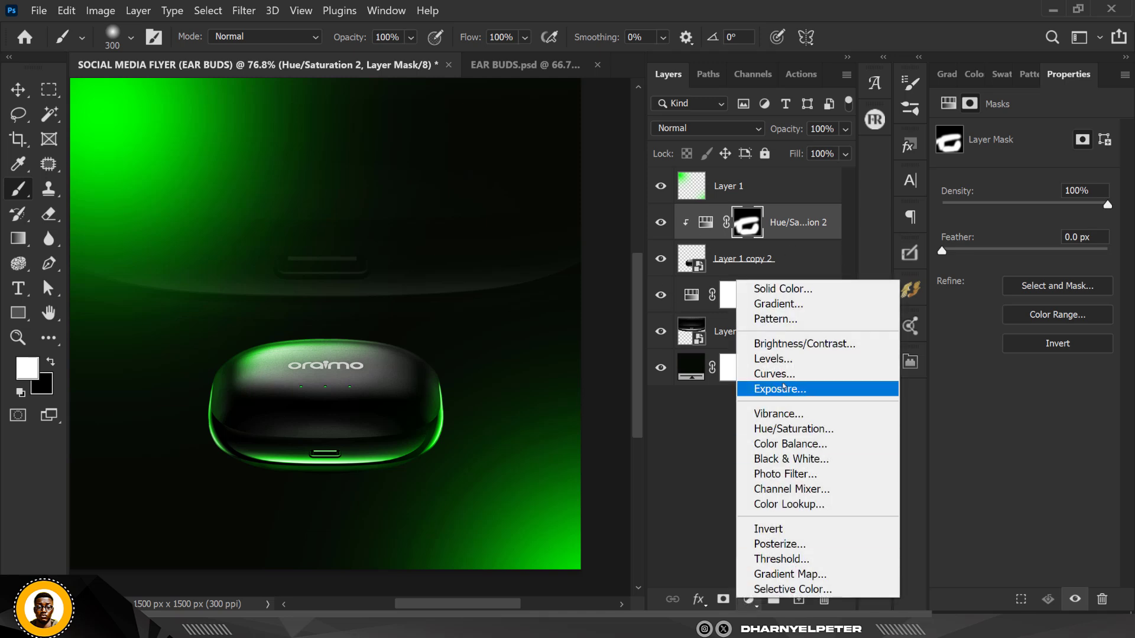
left_click(789, 428)
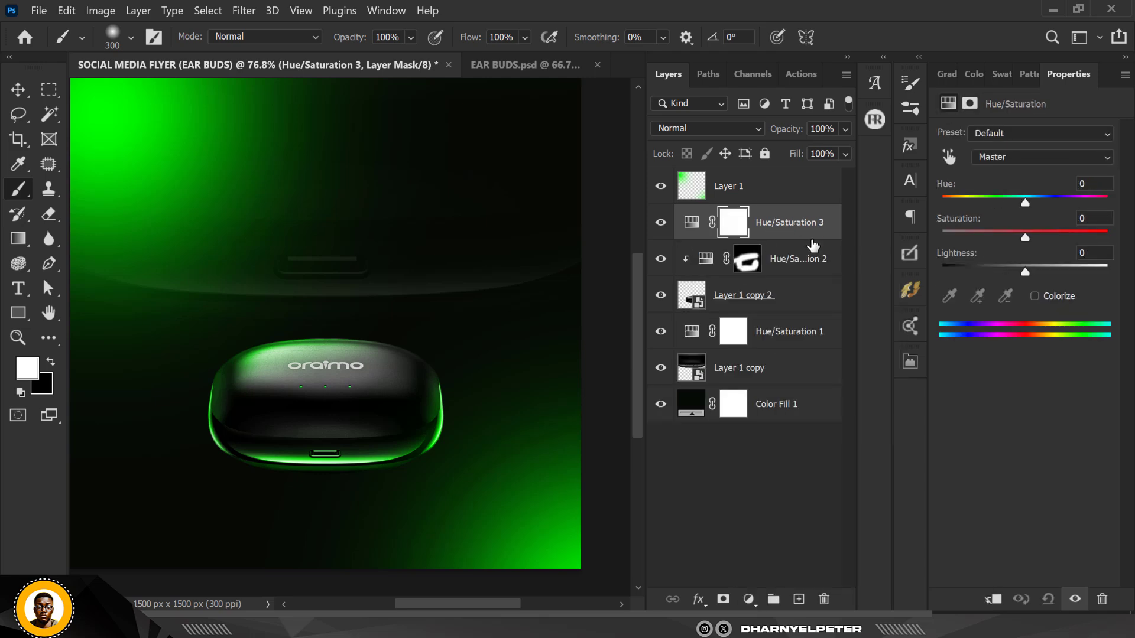
right_click(813, 244)
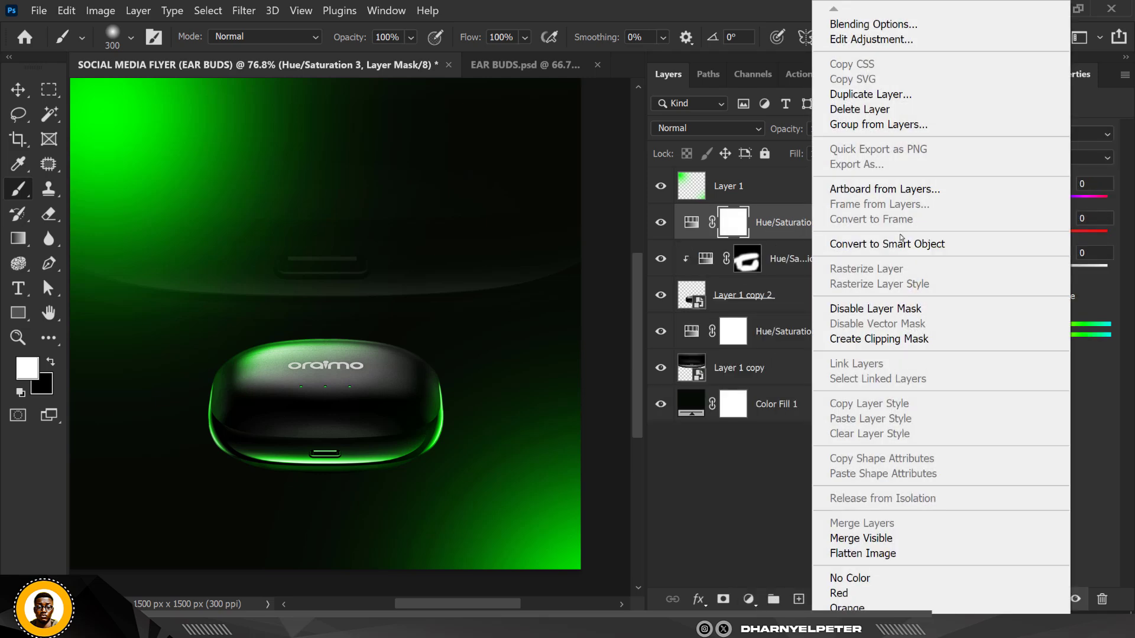
left_click(897, 341)
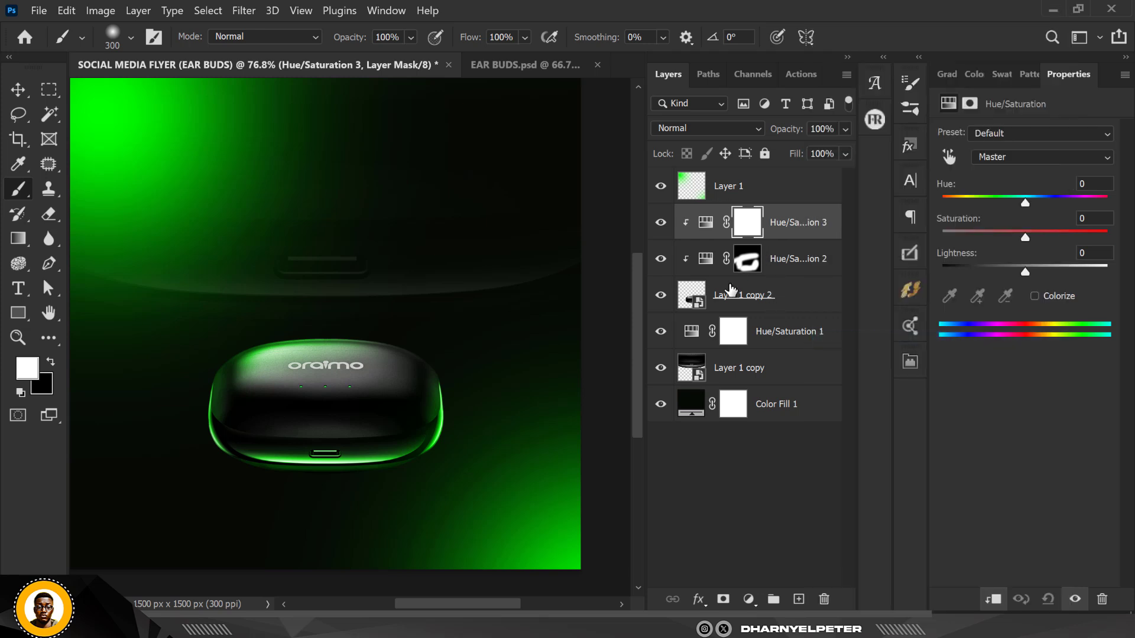
Colorize the third adjustment with hue 92, saturation 100 and lightness +3
left_click(1040, 302)
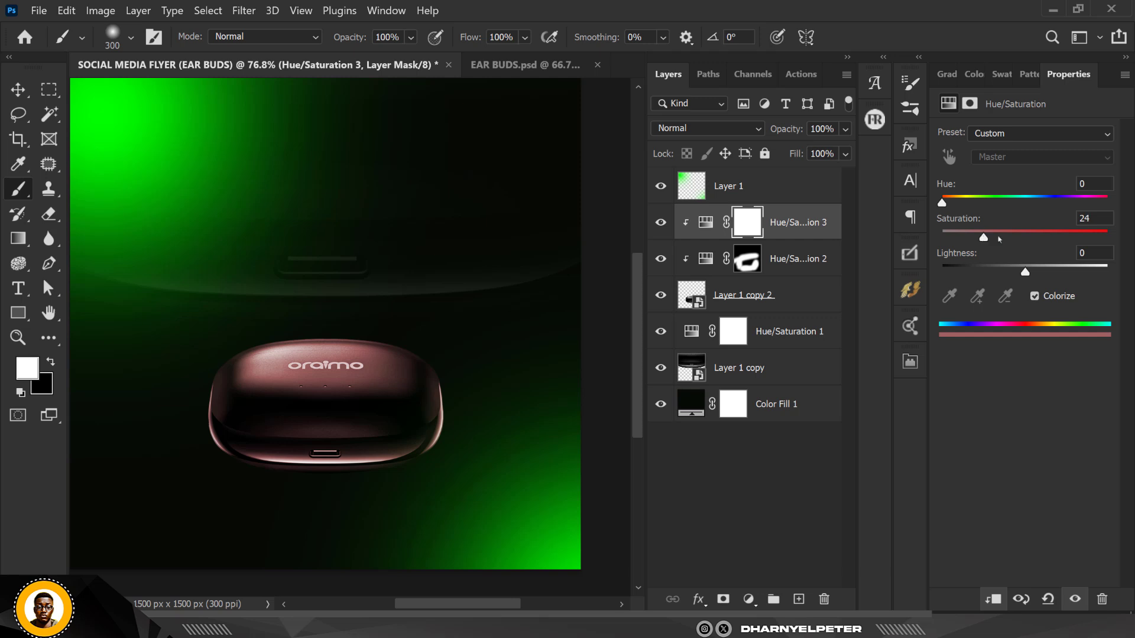
left_click_drag(999, 238, 1108, 238)
left_click_drag(944, 204, 984, 201)
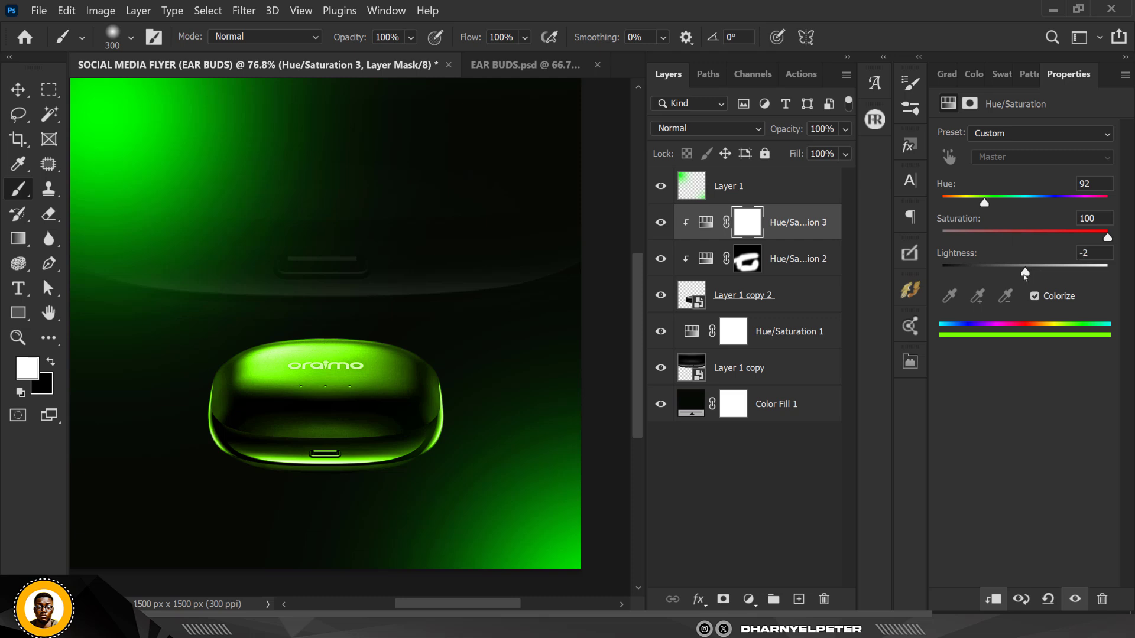
left_click_drag(1025, 273, 1030, 274)
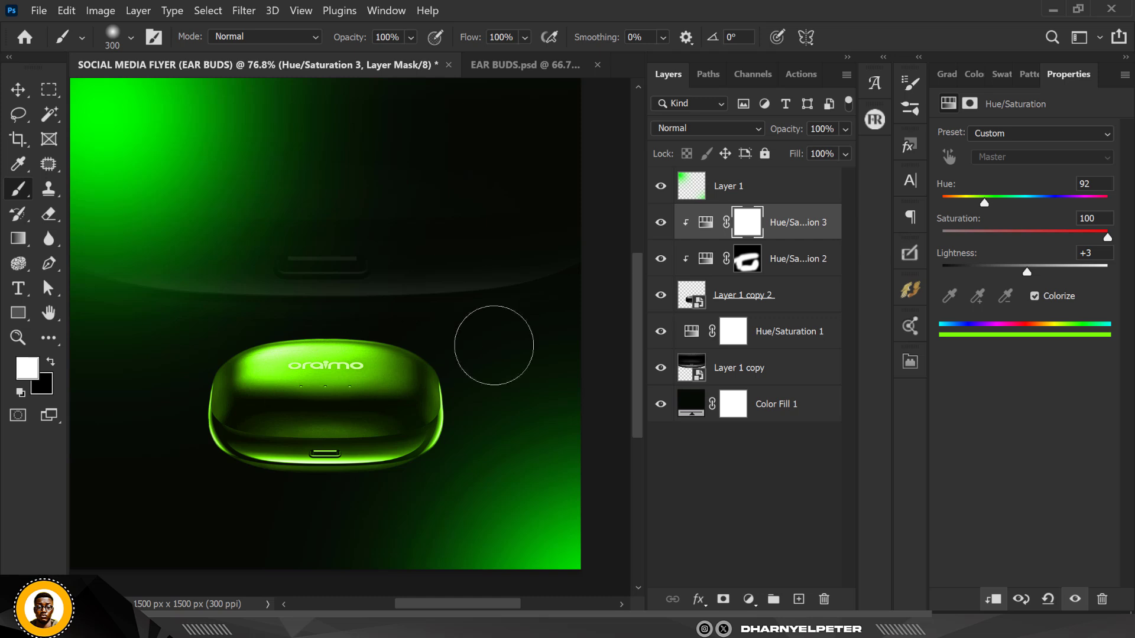
Invert the third adjustment's mask and paint white along the case's bottom edge to reveal the tint
left_click(753, 225)
key("ctrl+i")
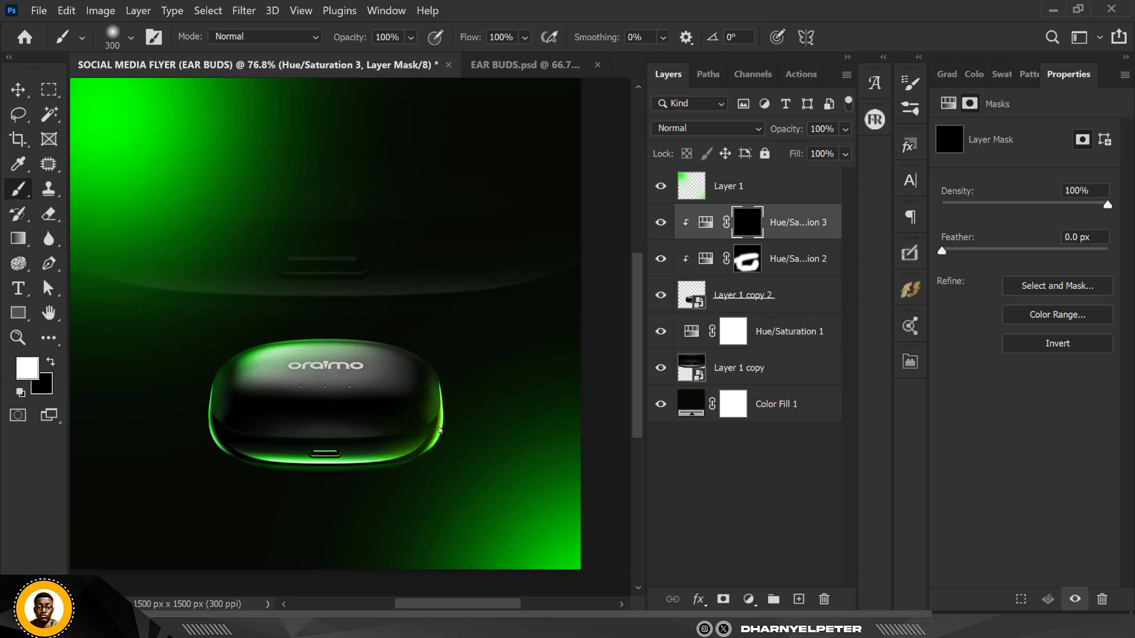
left_click_drag(241, 480, 379, 486)
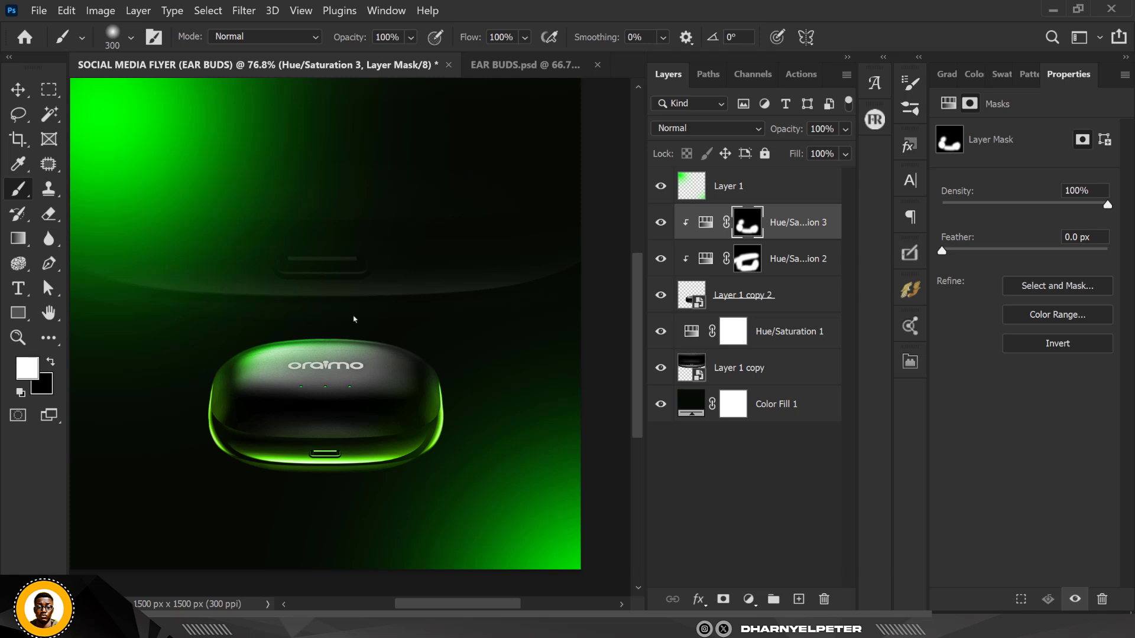
scroll(444, 276, "down", 1)
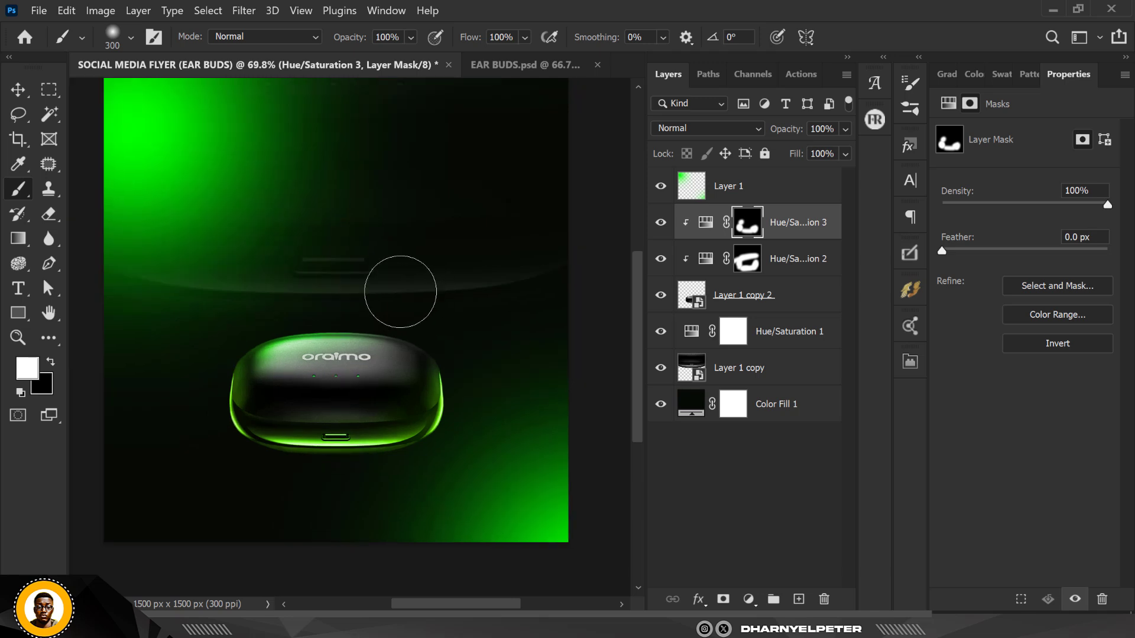
left_click(18, 89)
scroll(375, 305, "down", 1)
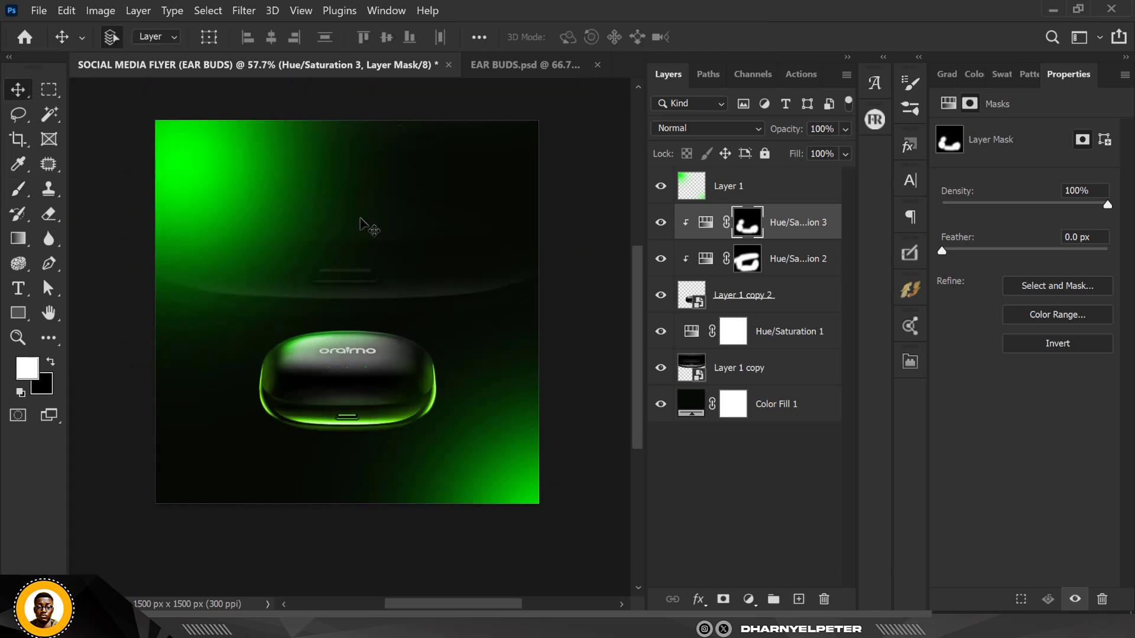
scroll(364, 214, "up", 1)
scroll(365, 214, "up", 1)
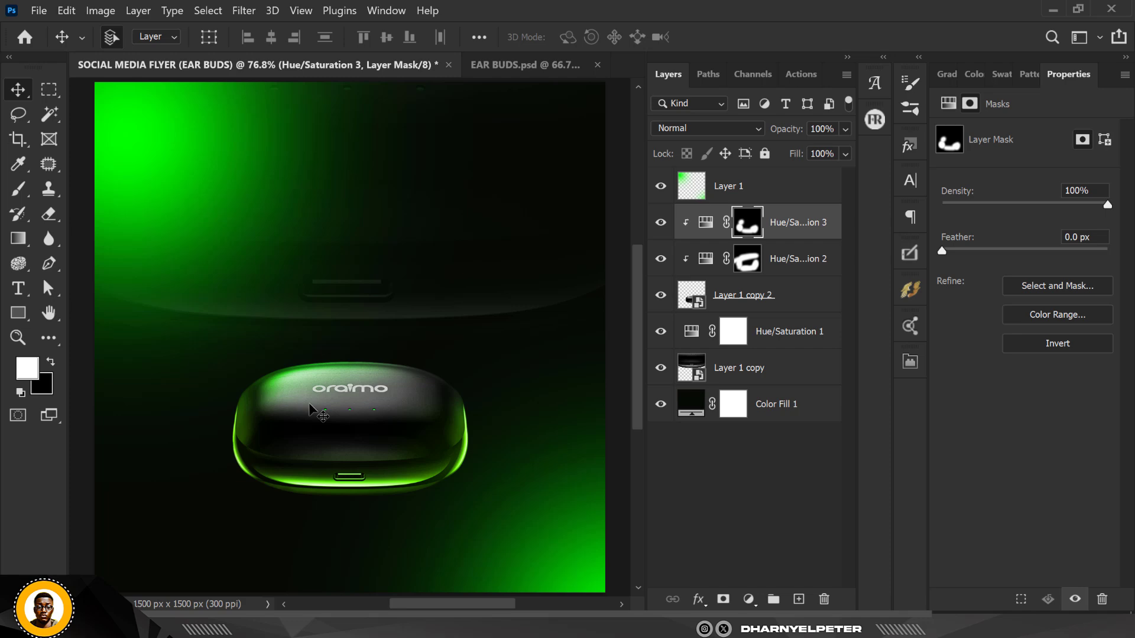
Bring a single earbud from the EAR BUDS document into the flyer as a new layer
left_click(525, 63)
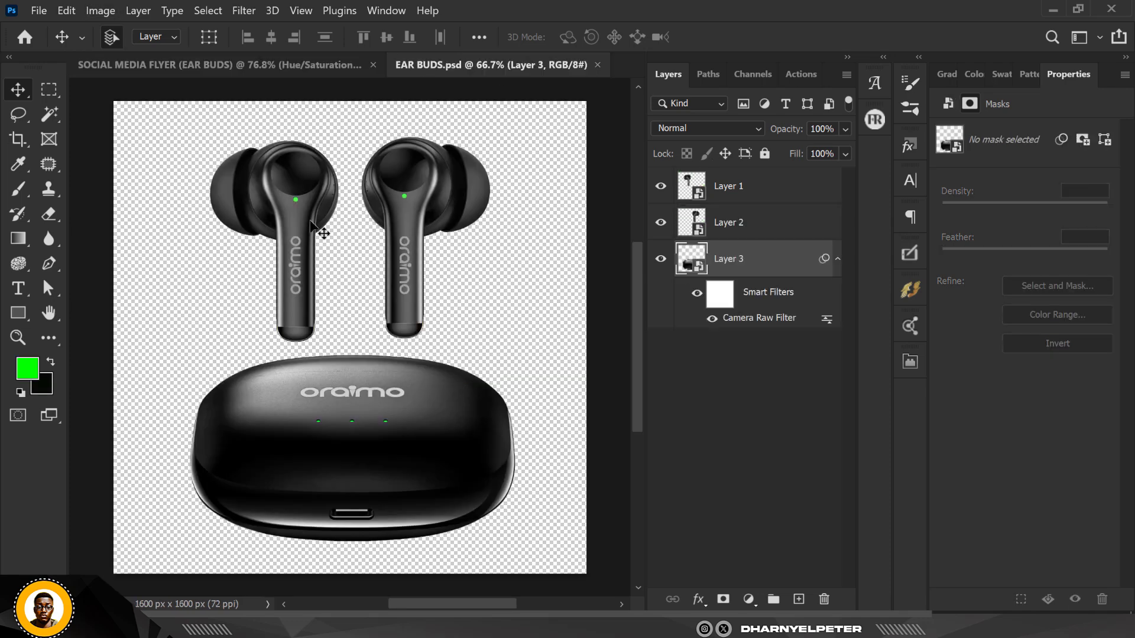
left_click(723, 195)
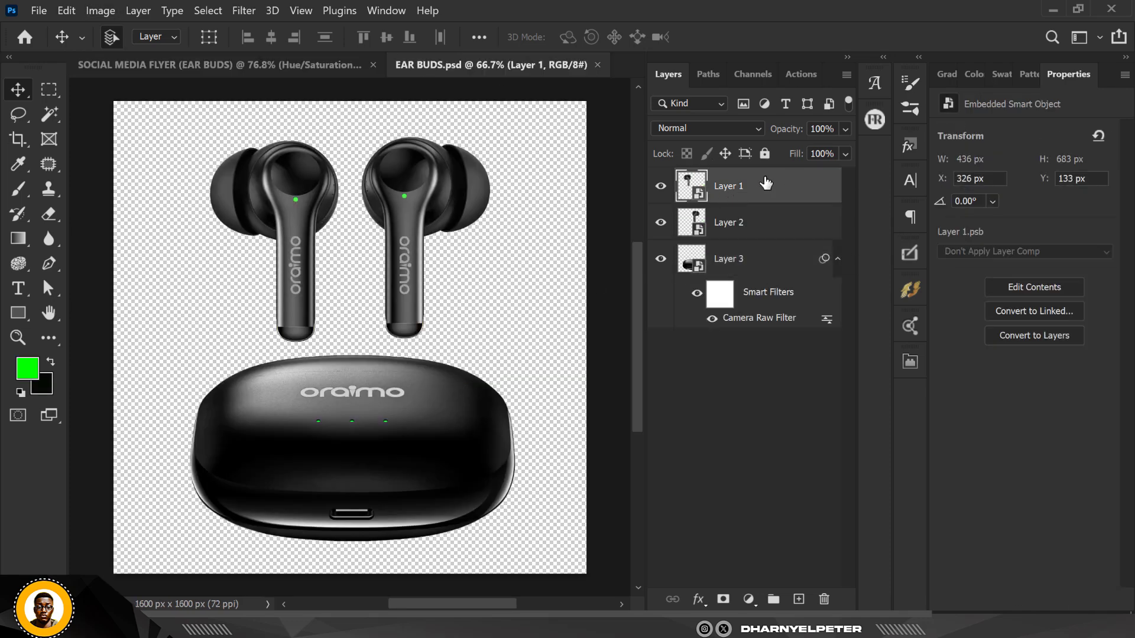
left_click_drag(779, 188, 441, 178)
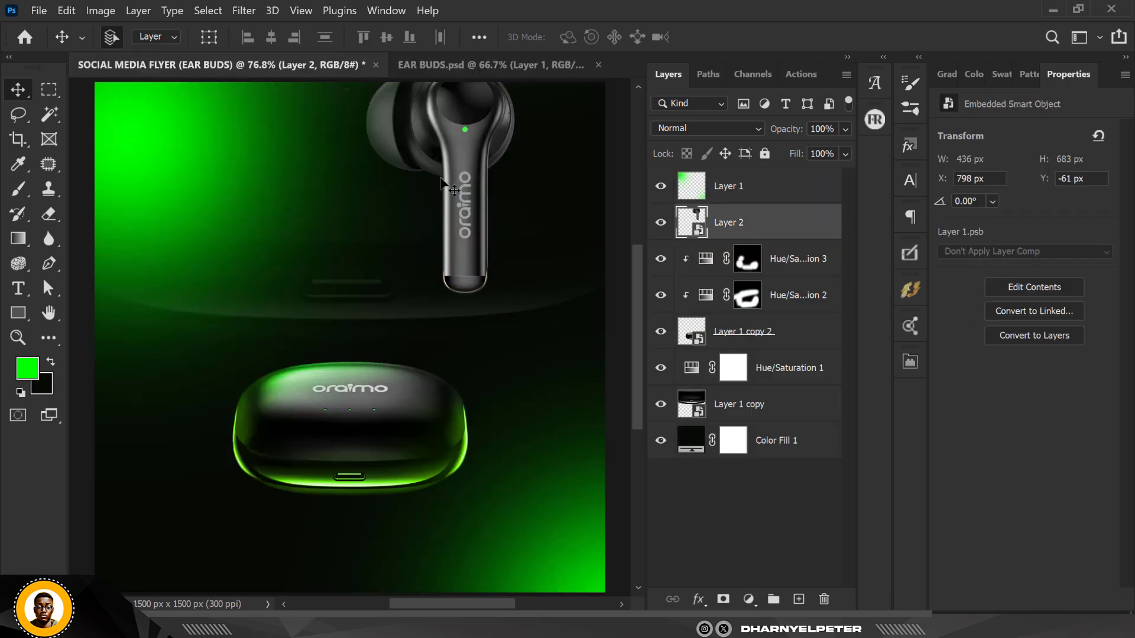
Free-transform the earbud, rotating it about 136° and placing it in the flyer's top-right corner
scroll(322, 294, "down", 1)
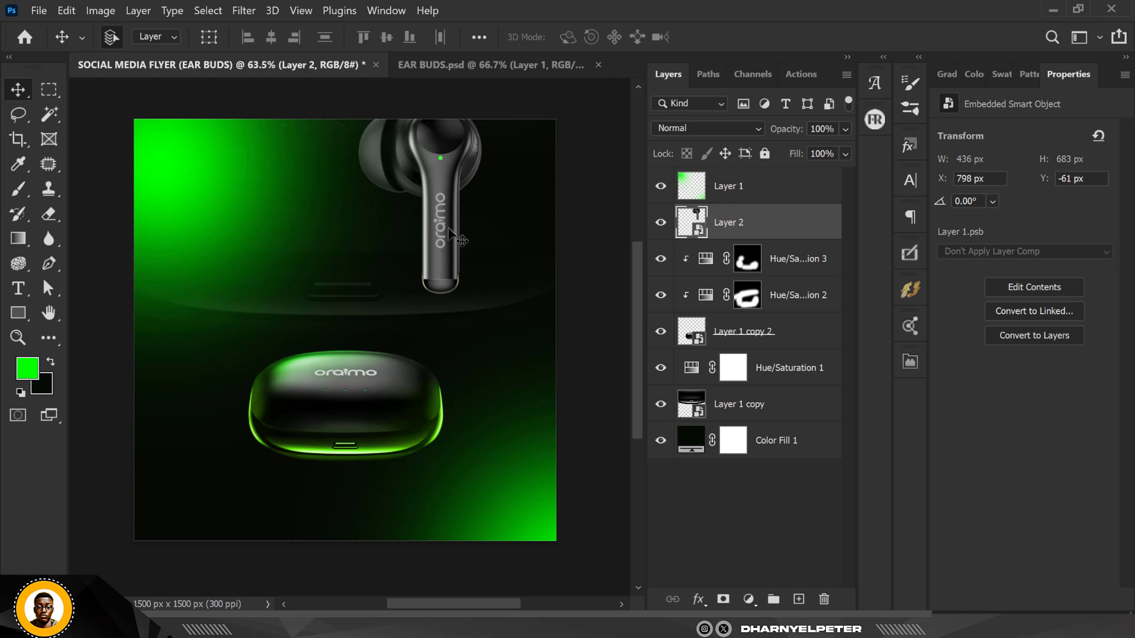
key("ctrl+t")
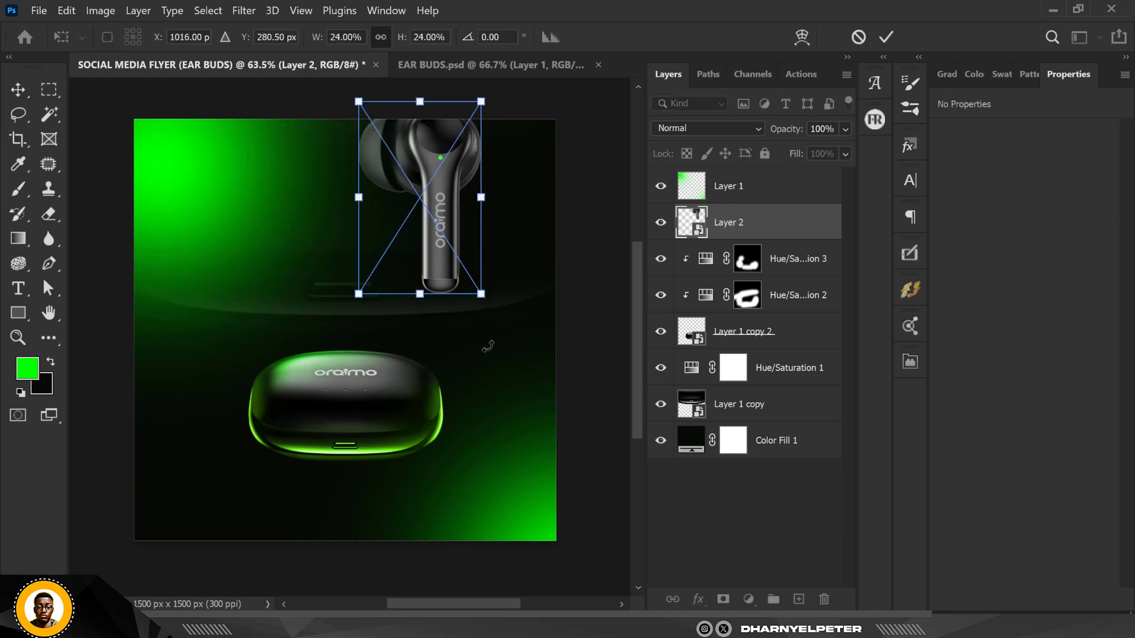
left_click_drag(518, 304, 601, 167)
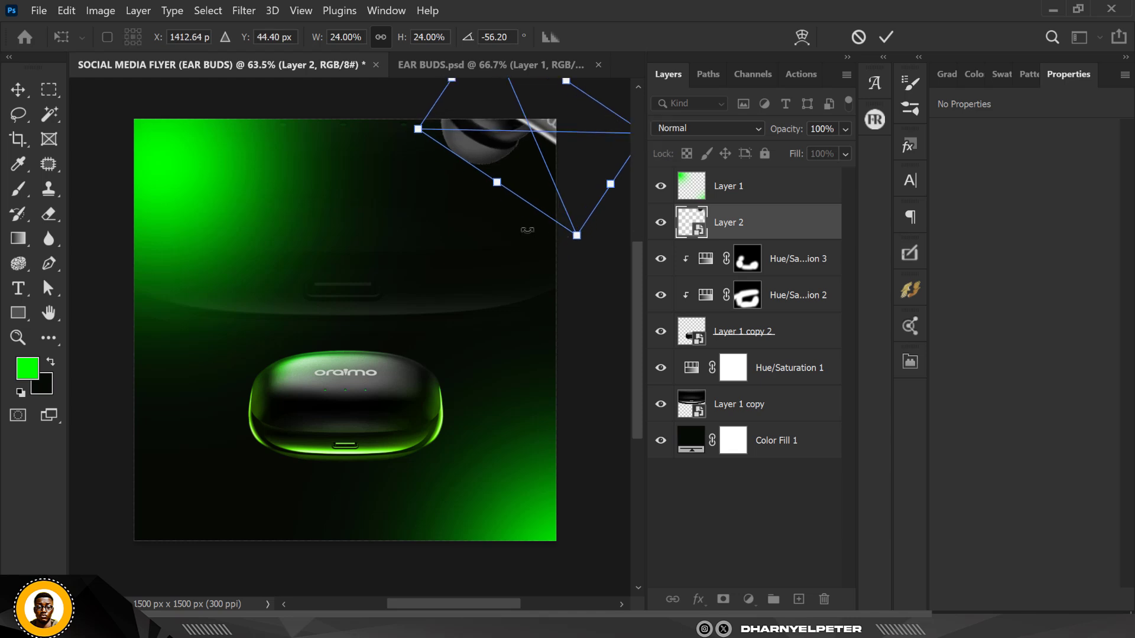
left_click_drag(571, 284, 178, 146)
left_click_drag(607, 367, 376, 351)
left_click_drag(555, 310, 563, 343)
key("Return")
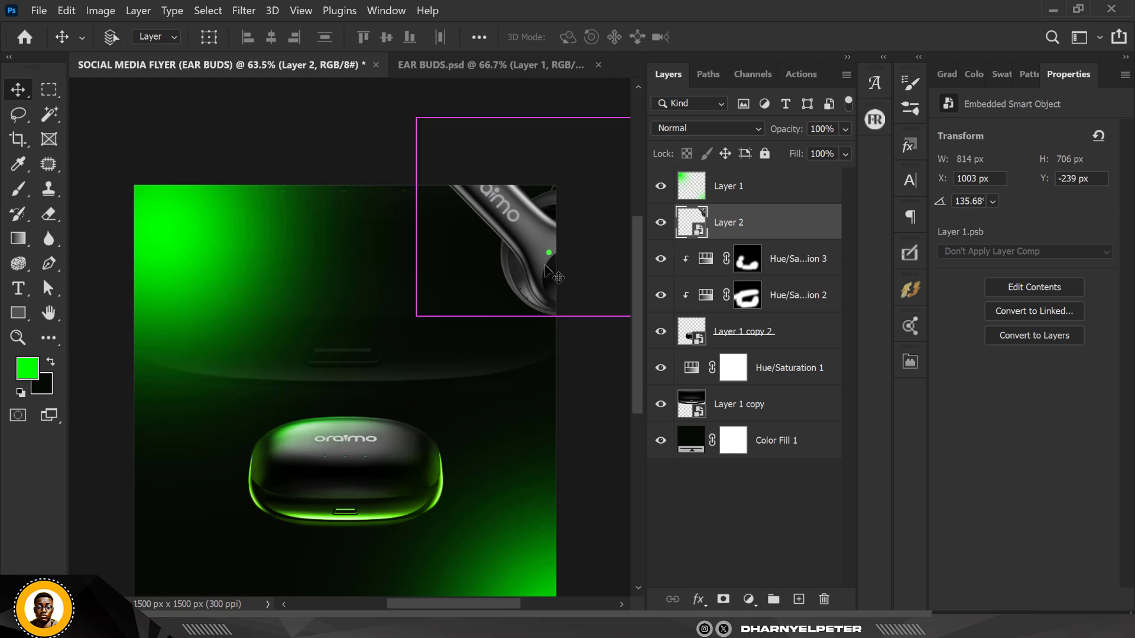
Apply a Gaussian Blur with a 5.0 pixel radius to the earbud layer
key("ctrl+0")
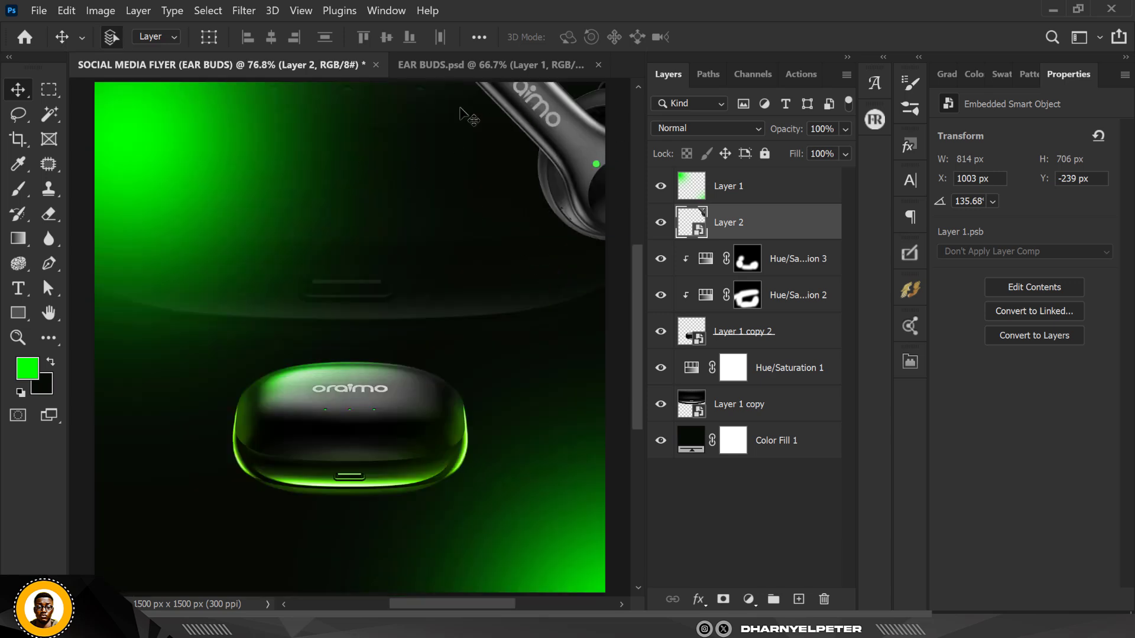
left_click(242, 10)
left_click(242, 10)
left_click(243, 10)
mouse_move(282, 219)
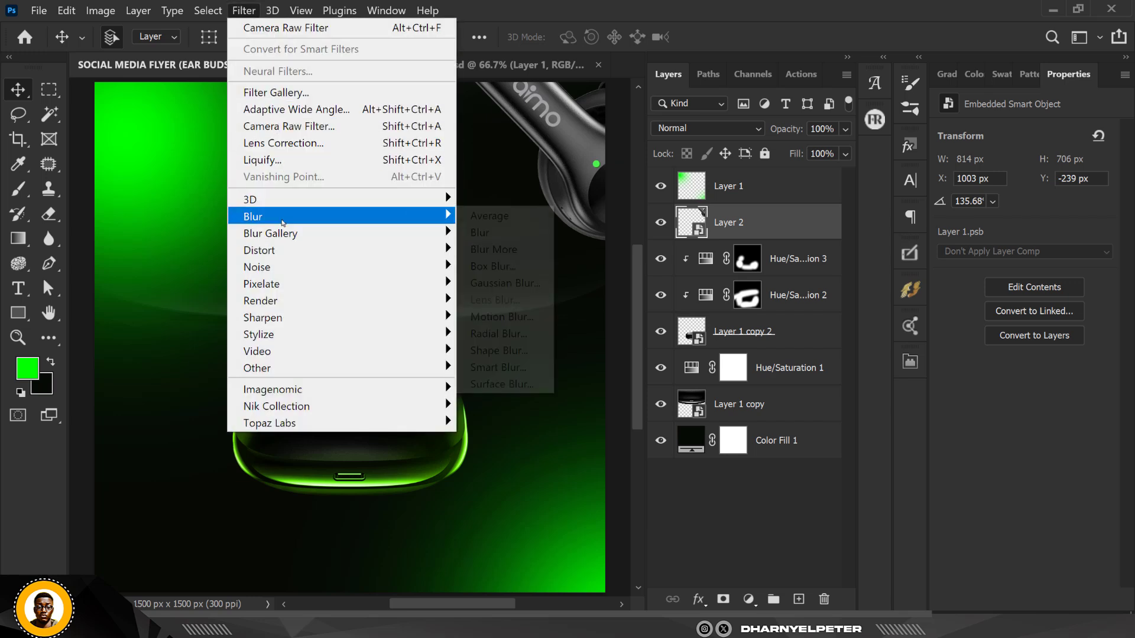
left_click(507, 284)
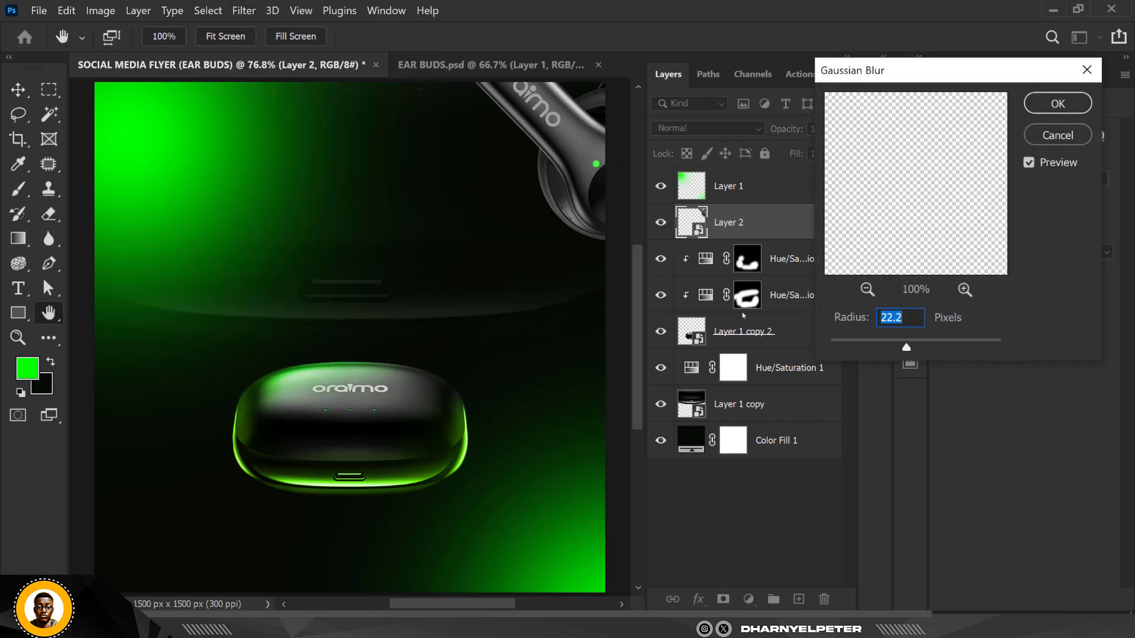
left_click_drag(906, 348, 867, 346)
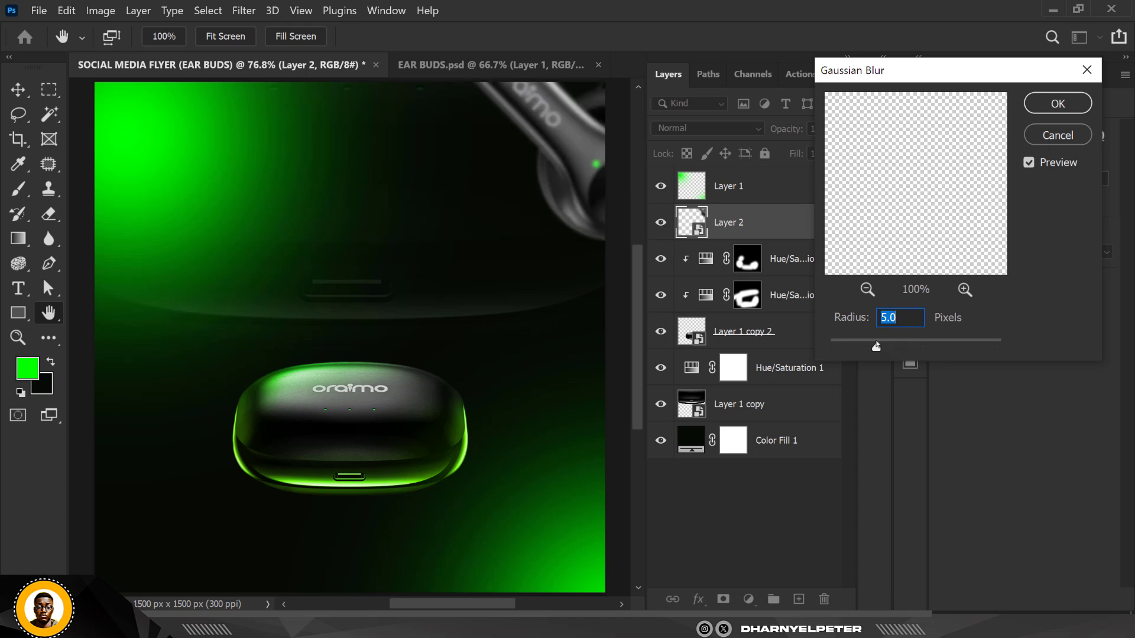
left_click(1058, 104)
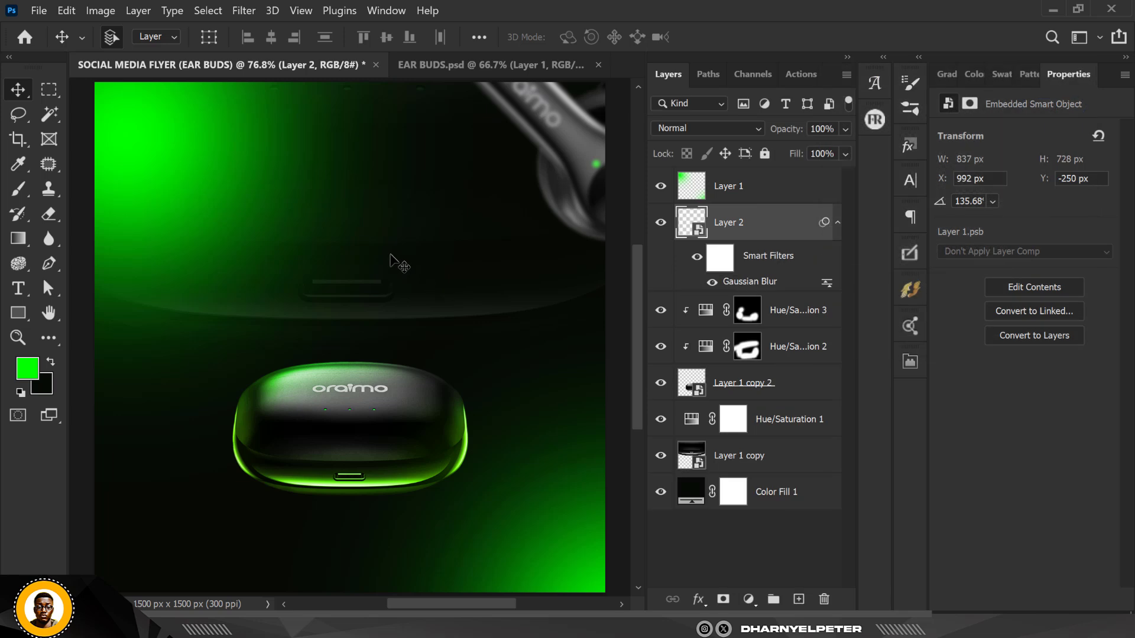
Move the blurred earbud higher so it peeks from the top-right corner
scroll(400, 263, "down", 1)
scroll(432, 251, "down", 2)
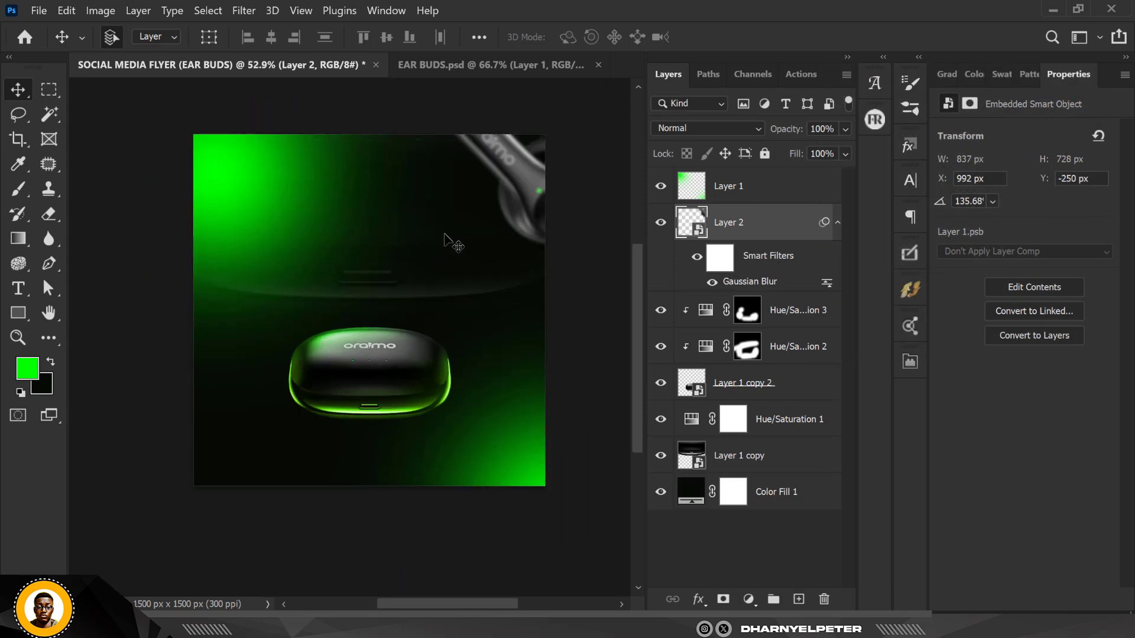
left_click_drag(450, 239, 451, 202)
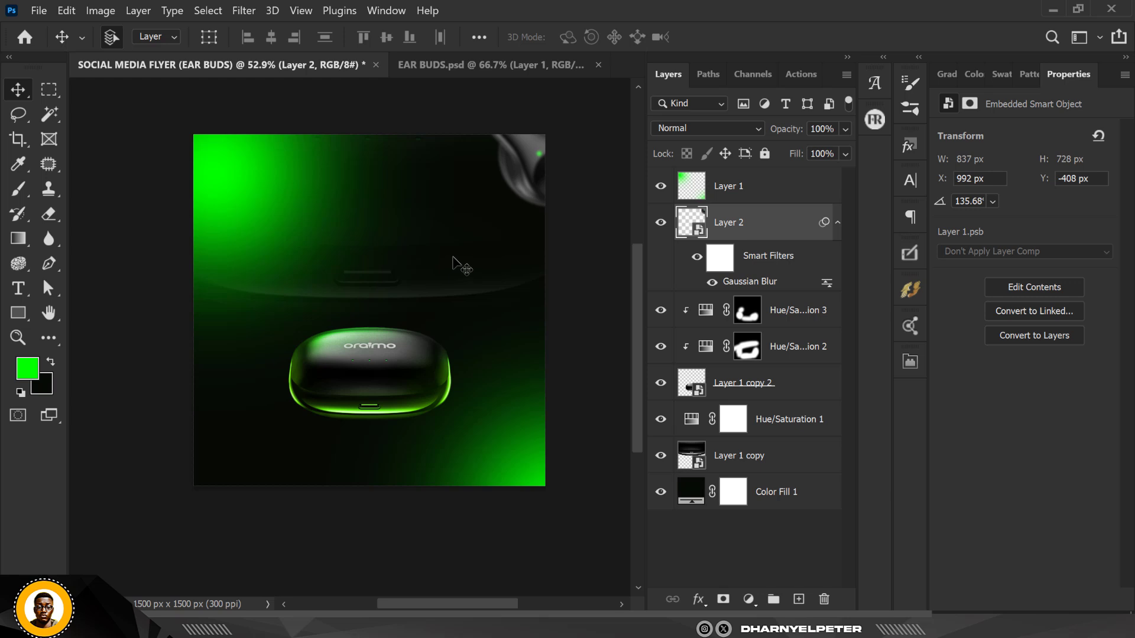
Duplicate the blurred earbud and place the copy in the flyer's bottom-left corner
left_click_drag(527, 144, 140, 468)
left_click_drag(218, 478, 218, 478)
key("ctrl+j")
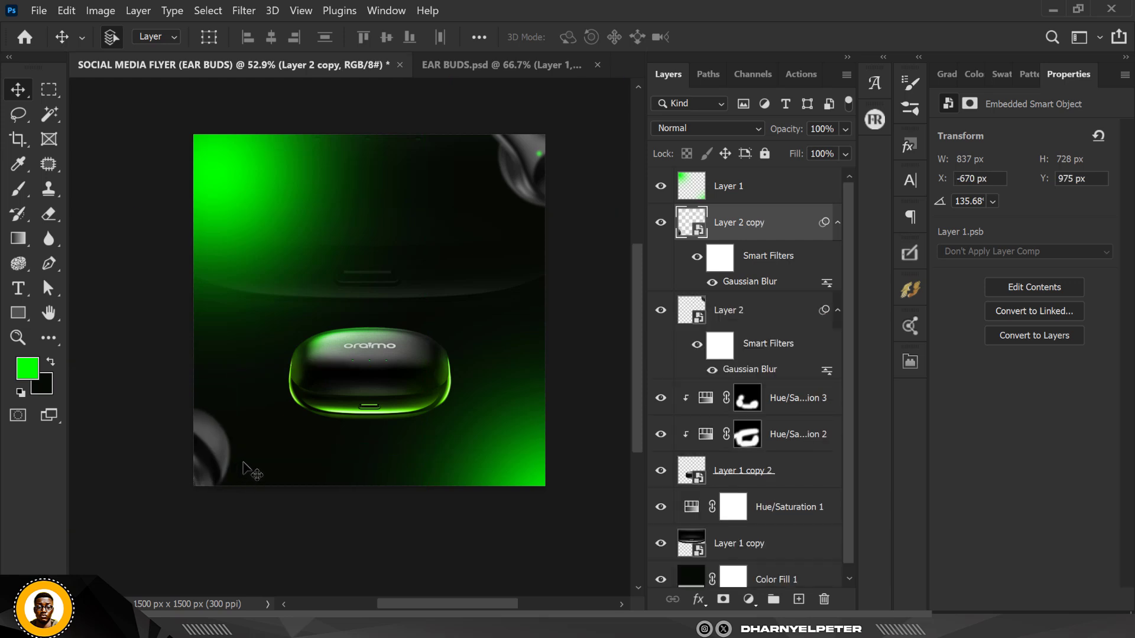
Rotate the bottom-left earbud copy to about -60° so it angles into the corner
key("ctrl+t")
left_click_drag(288, 421, 444, 494)
key("Return")
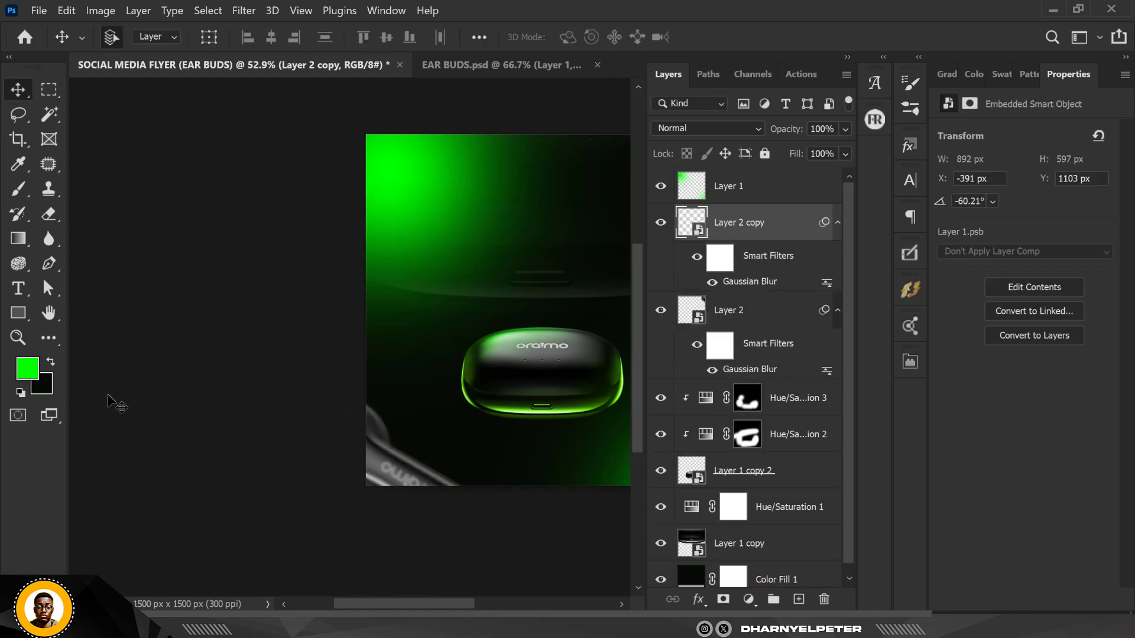
left_click(109, 398)
key("ctrl+0")
scroll(396, 352, "up", 5)
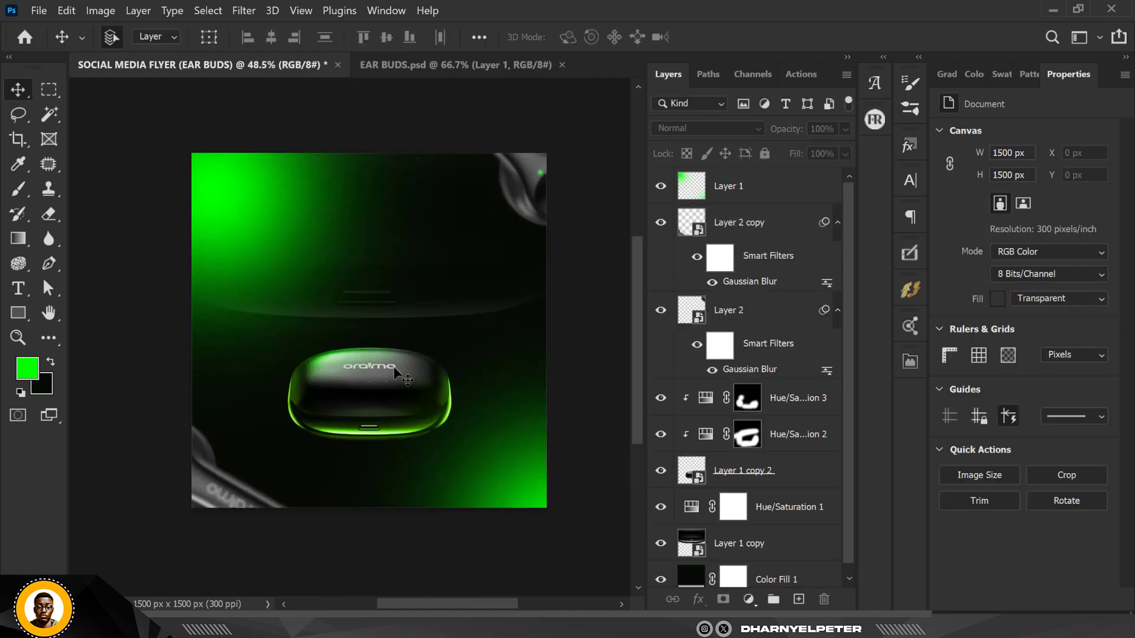
scroll(329, 286, "down", 1)
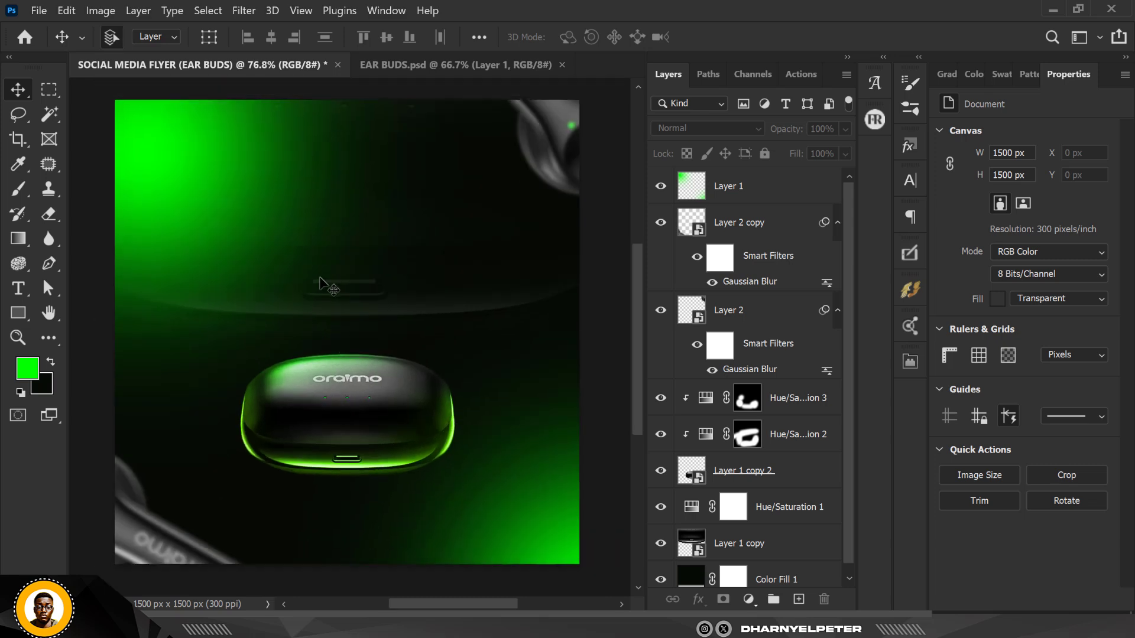
Add a Curves adjustment clipped to the bottom-left earbud and darken it by dragging the curve to input 161, output 89
left_click(778, 230)
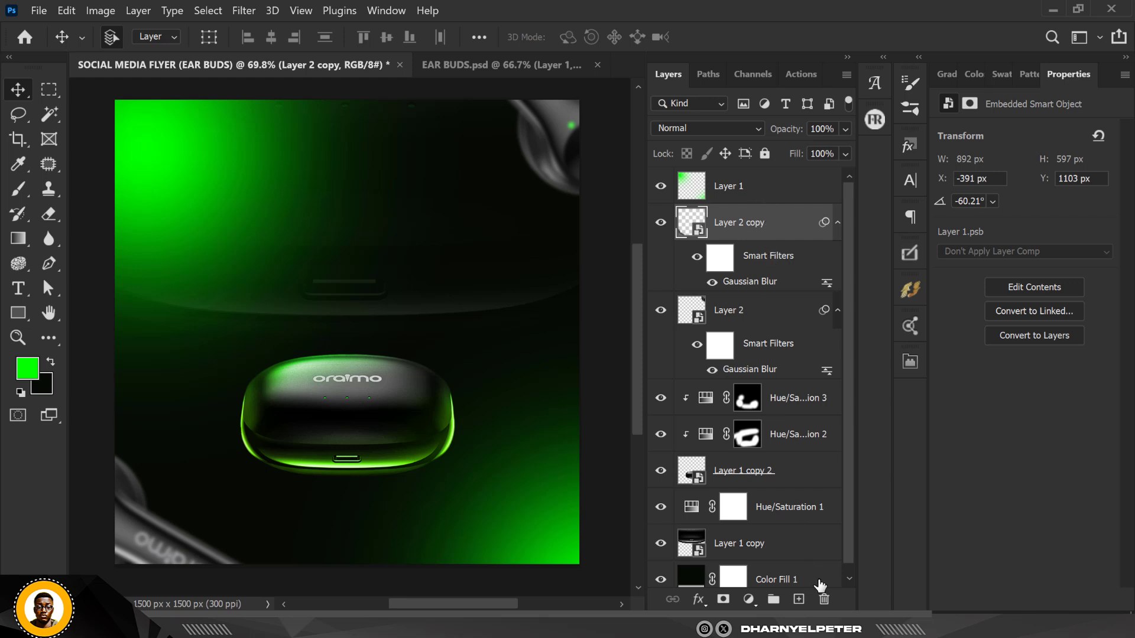
left_click(759, 600)
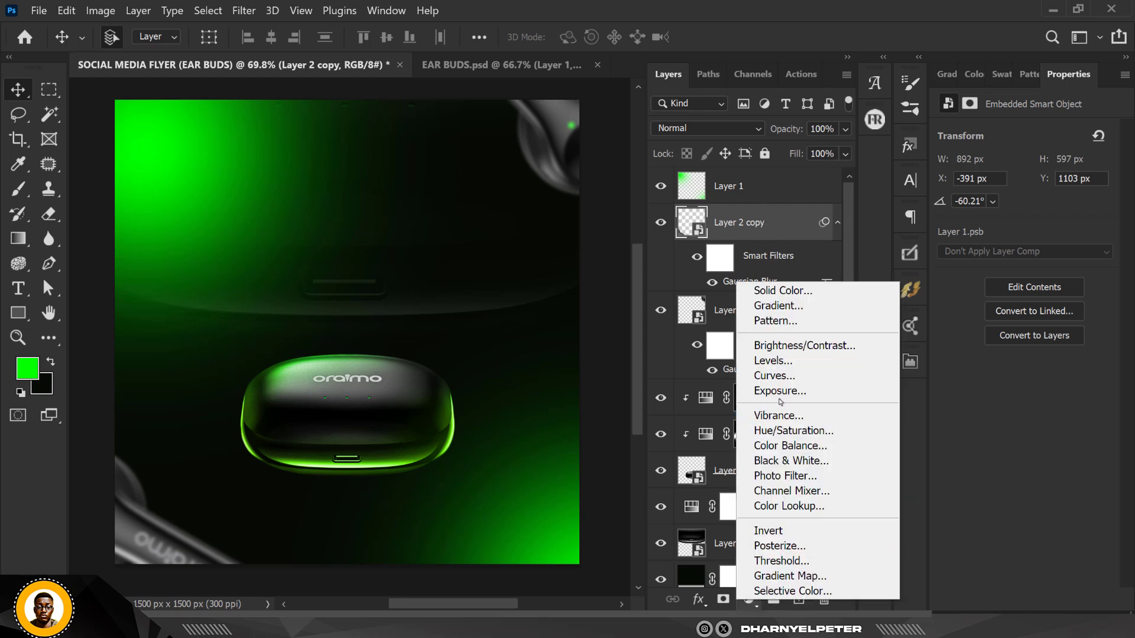
left_click(784, 378)
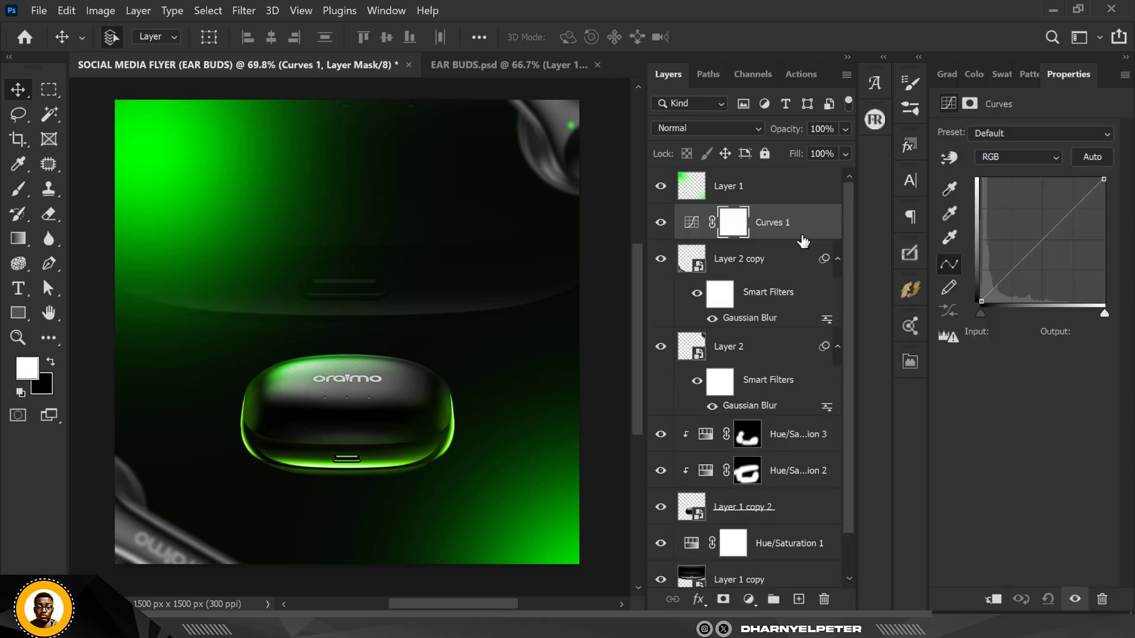
right_click(804, 238)
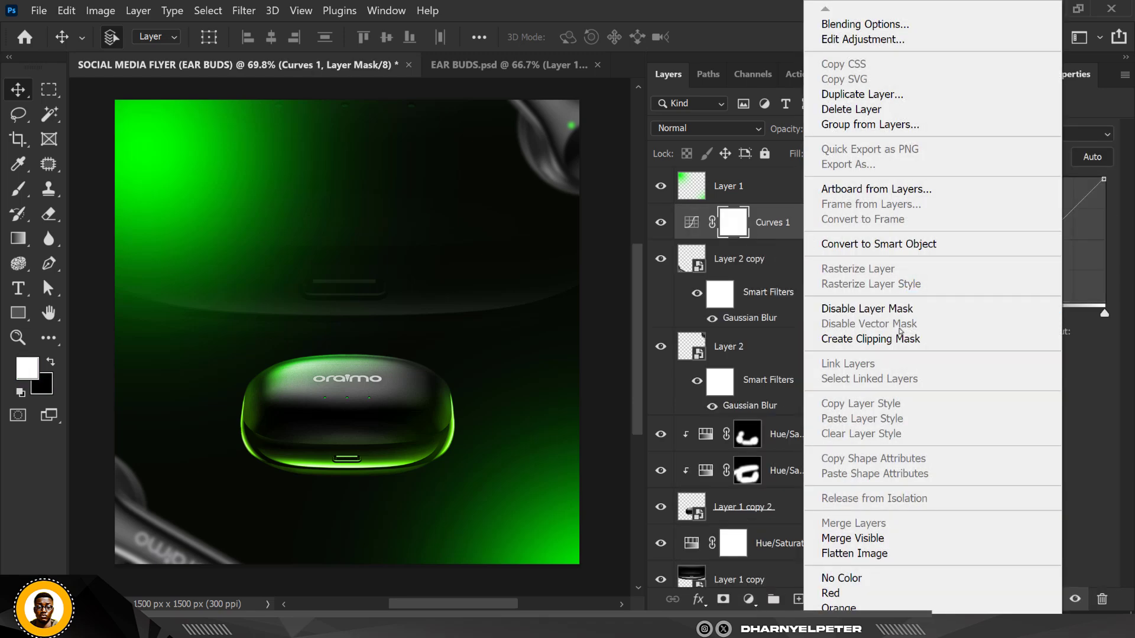
left_click(898, 341)
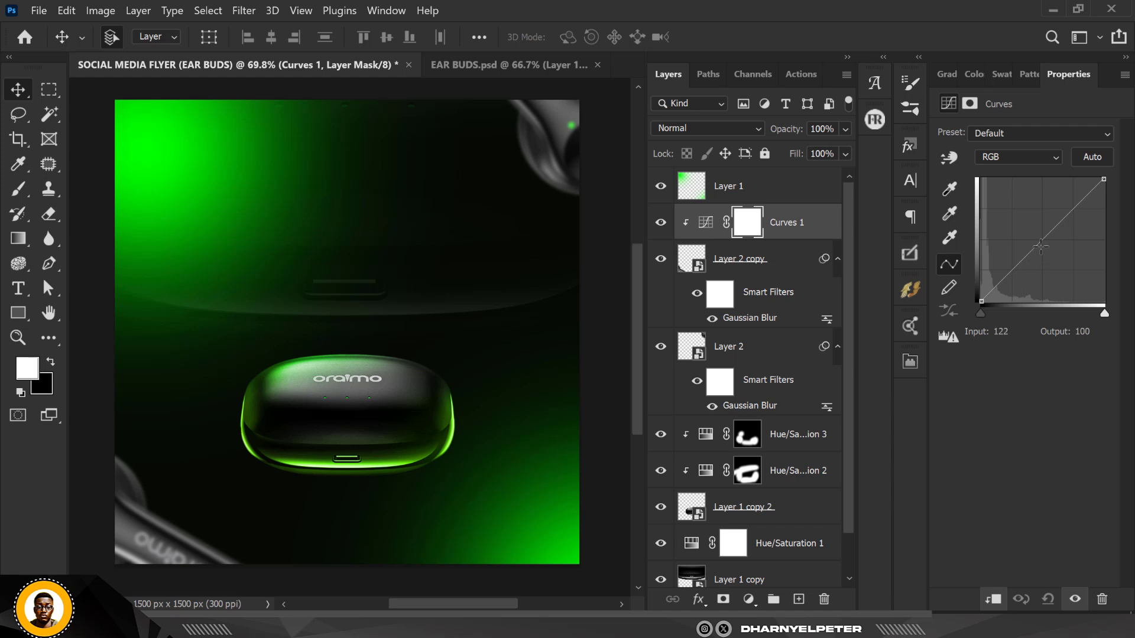
mouse_move(1041, 246)
left_mouse_down()
mouse_move(1061, 248)
mouse_move(1059, 258)
left_mouse_up()
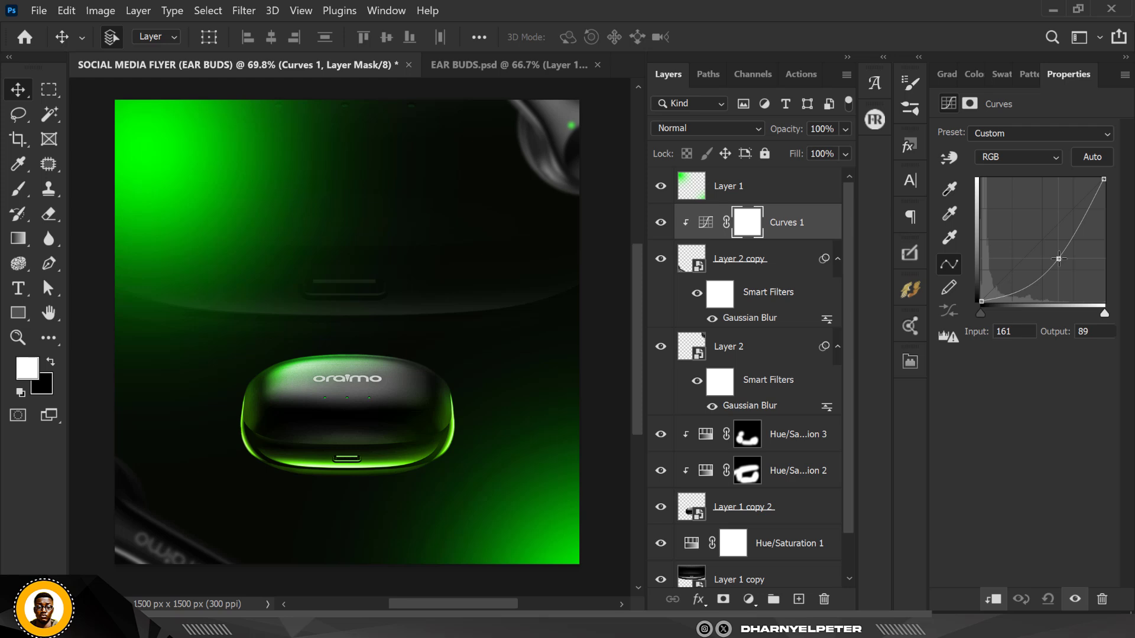
Invert the Curves mask and paint white with a 300 px brush over the bottom-left corner
left_click(747, 232)
key("ctrl+i")
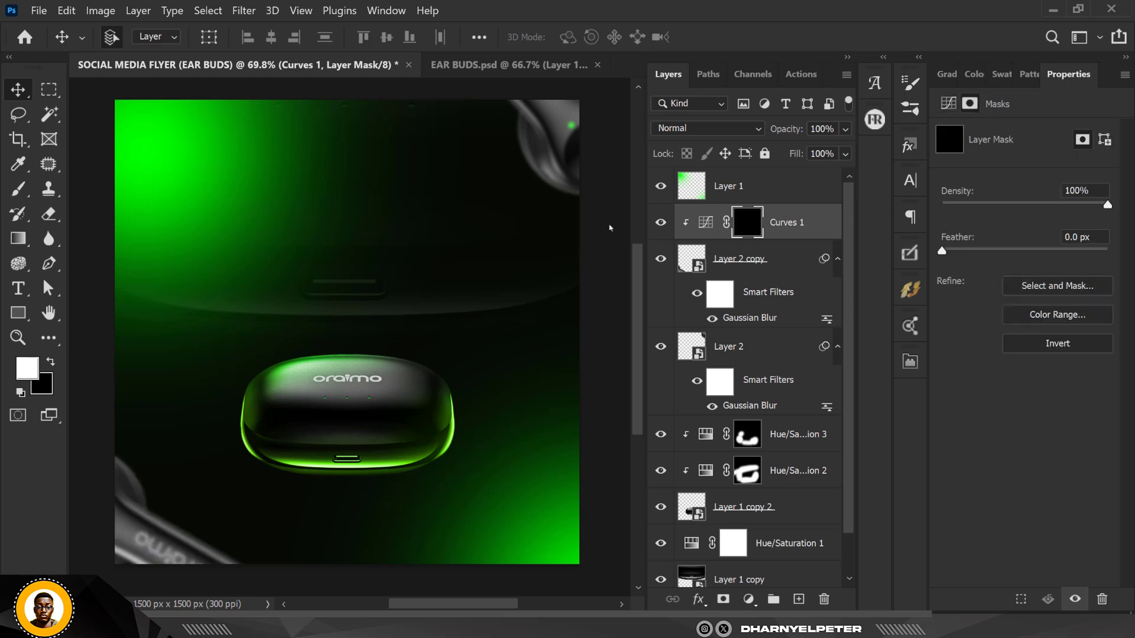
scroll(242, 402, "down", 2)
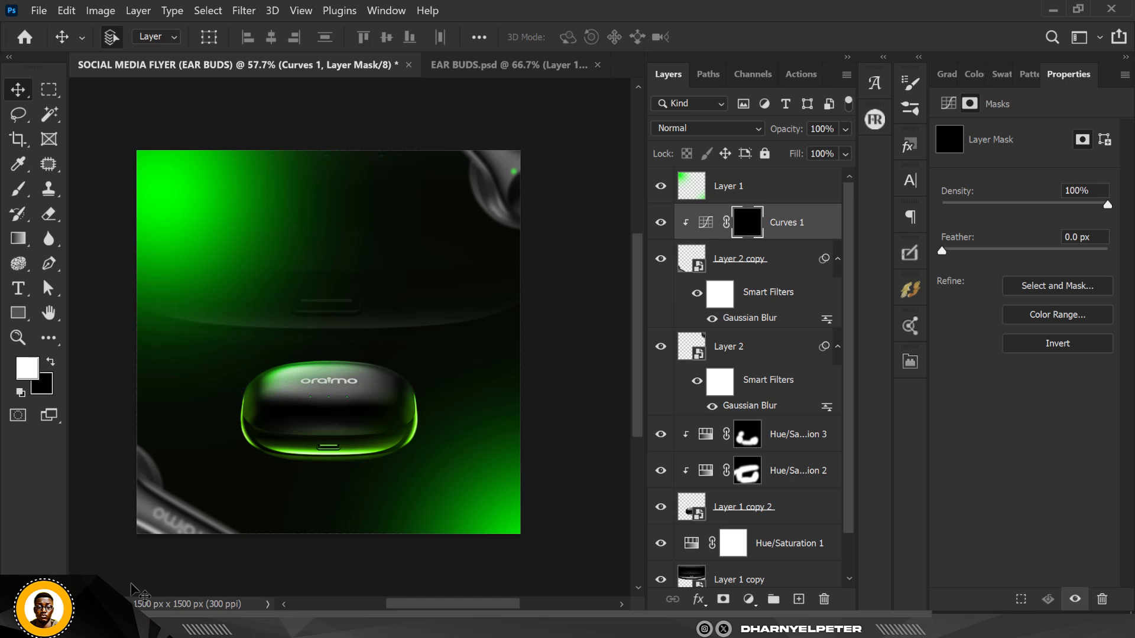
scroll(132, 586, "up", 1)
key("b")
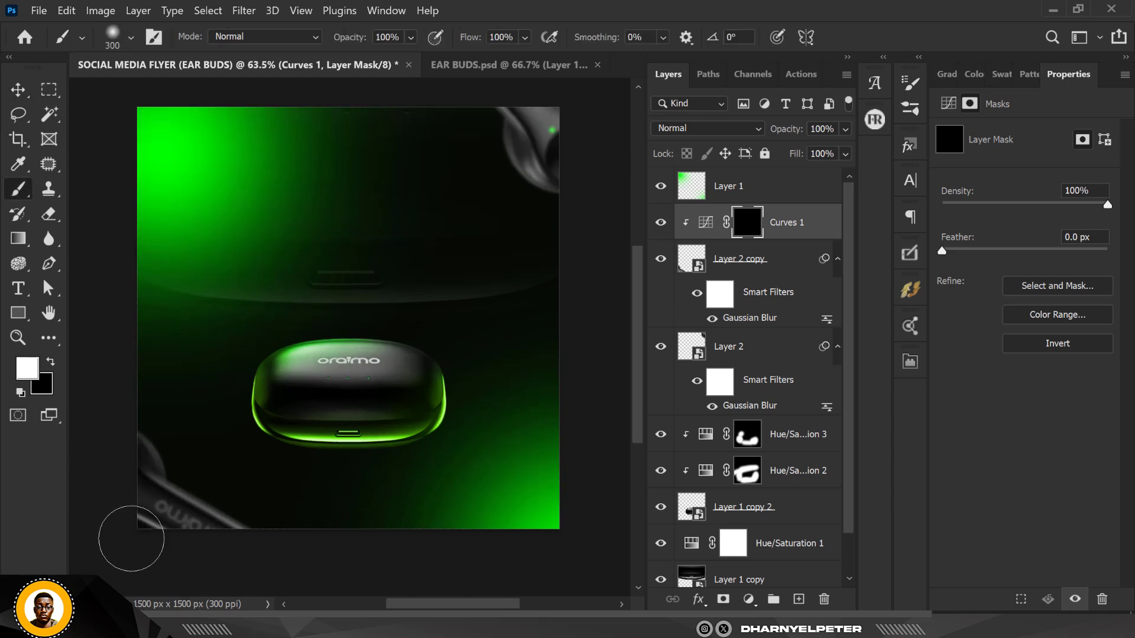
left_click_drag(131, 539, 148, 550)
scroll(150, 471, "up", 1)
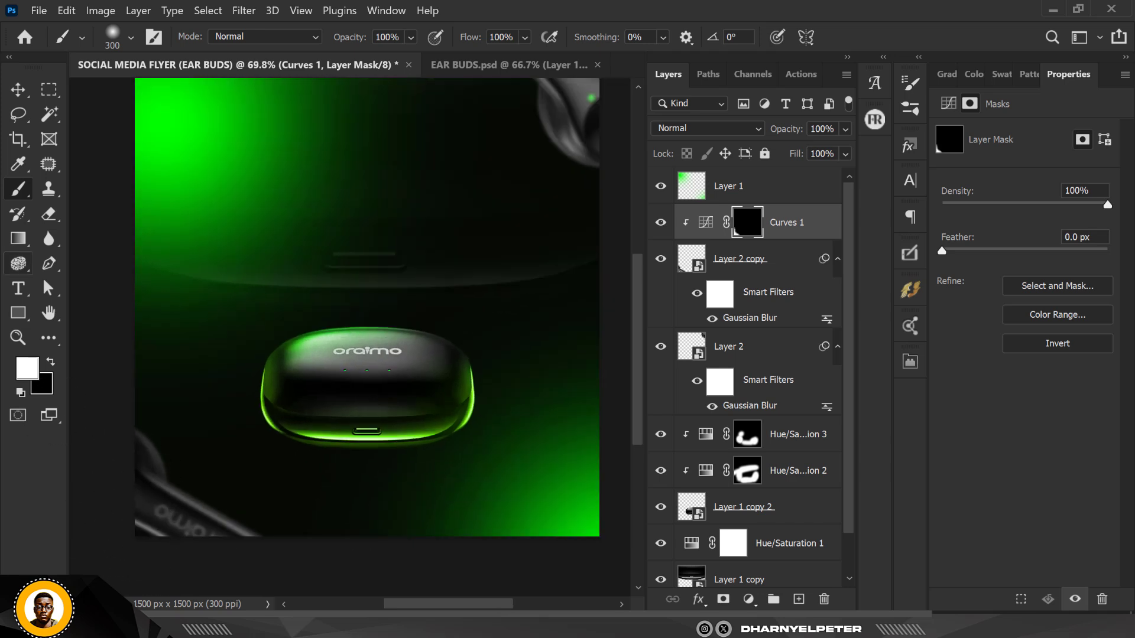
left_click(18, 90)
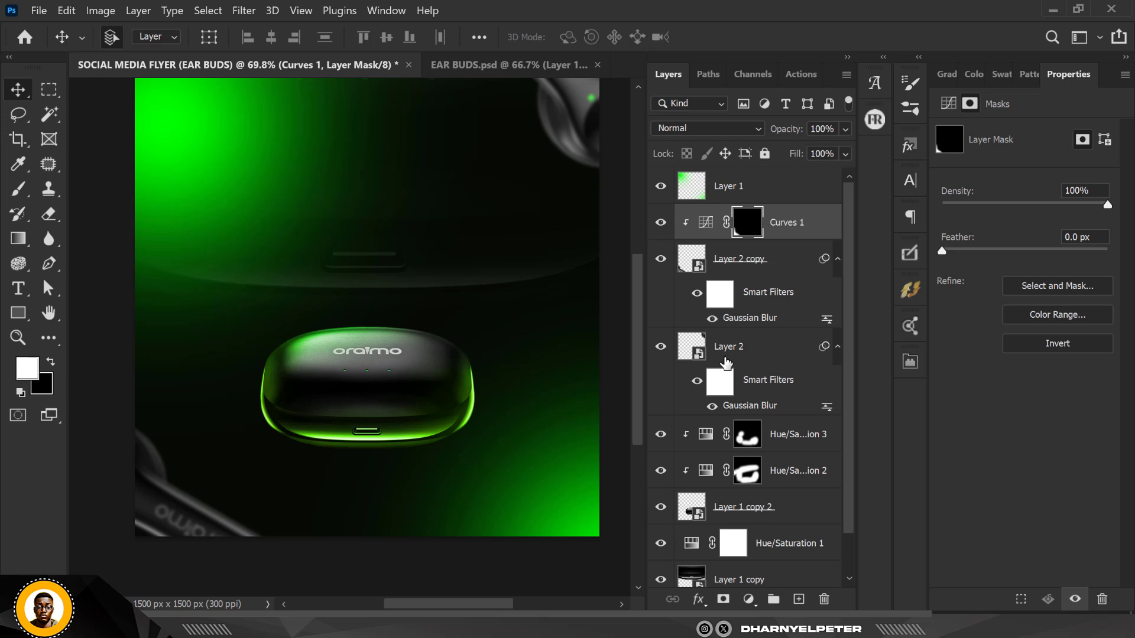
Add a fourth Hue/Saturation adjustment and clip it to the bottom-left earbud copy
left_click(749, 600)
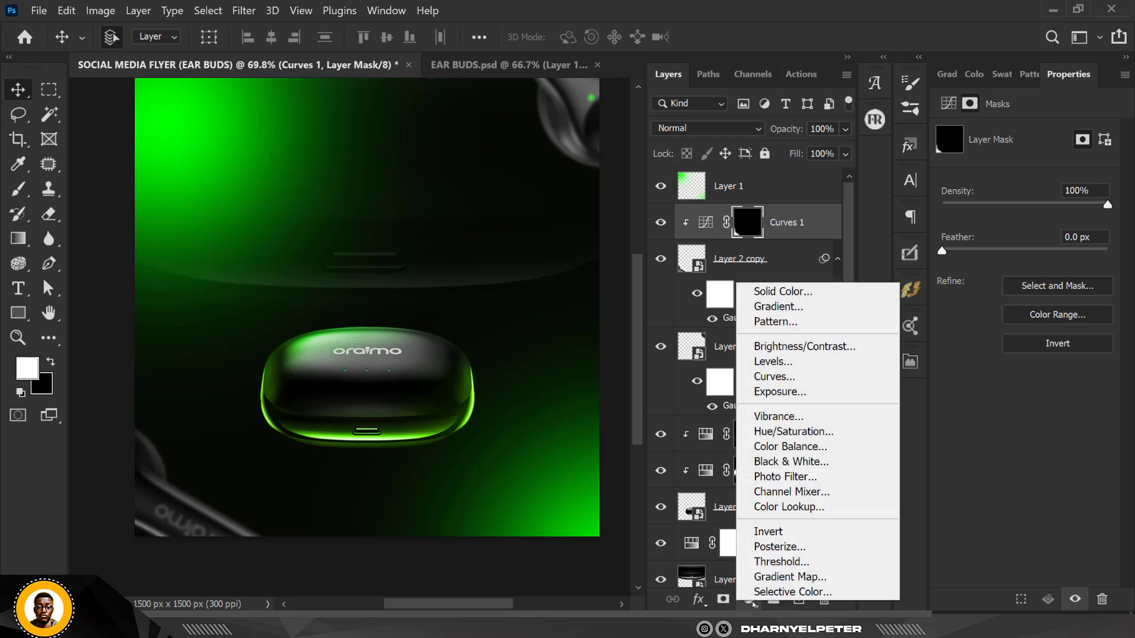
left_click(787, 432)
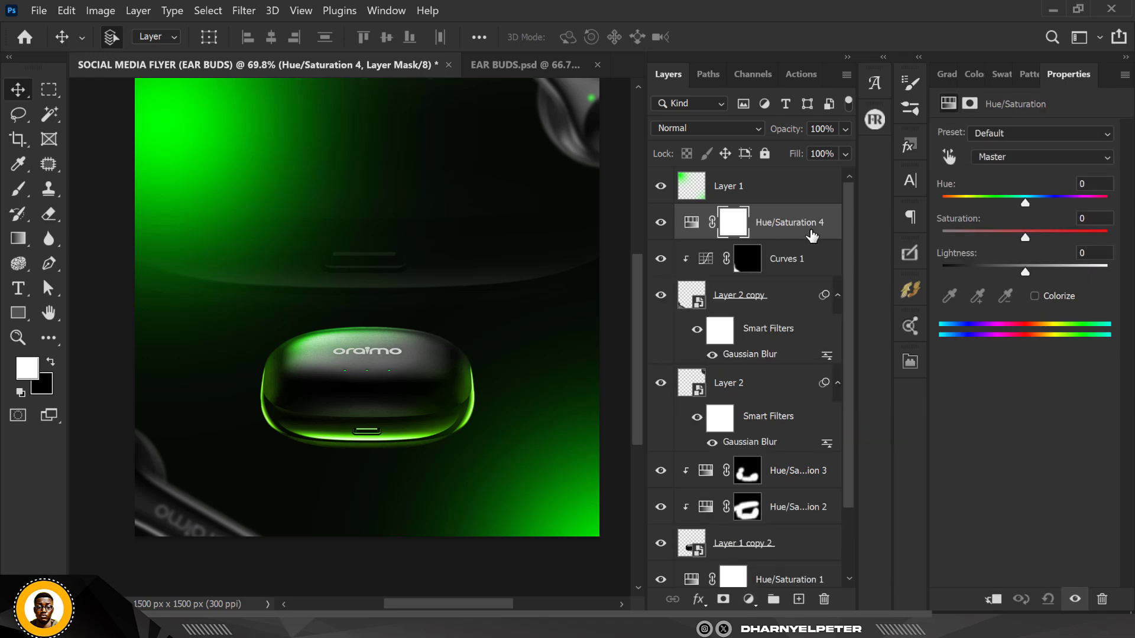
right_click(811, 235)
left_click(908, 336)
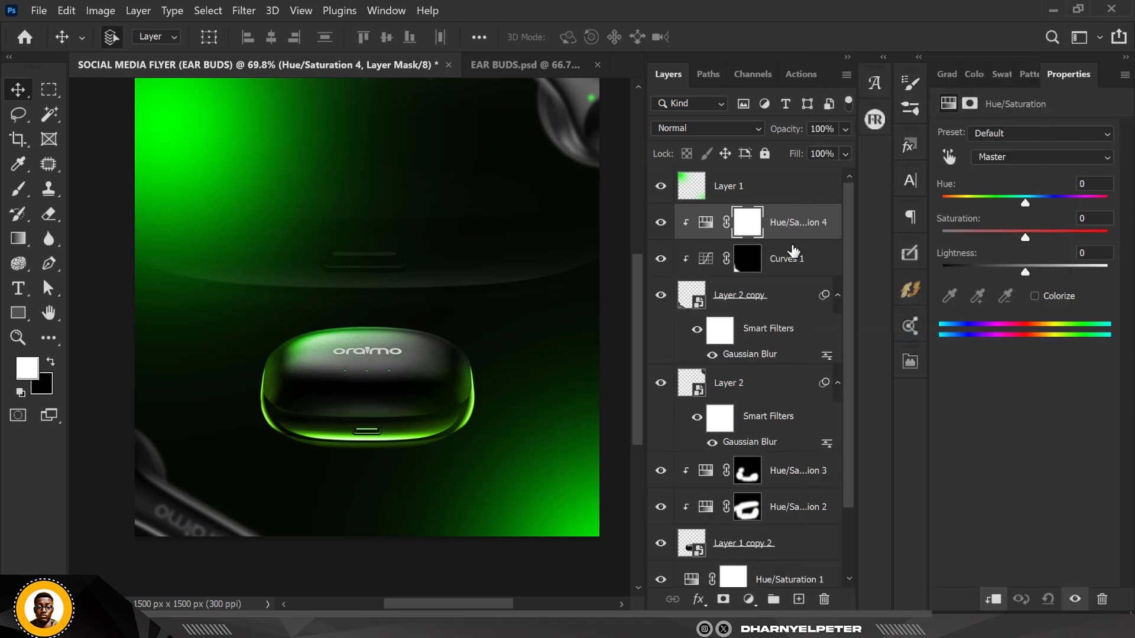
Colorize the fourth adjustment with saturation 100 and hue 100
left_click(1035, 297)
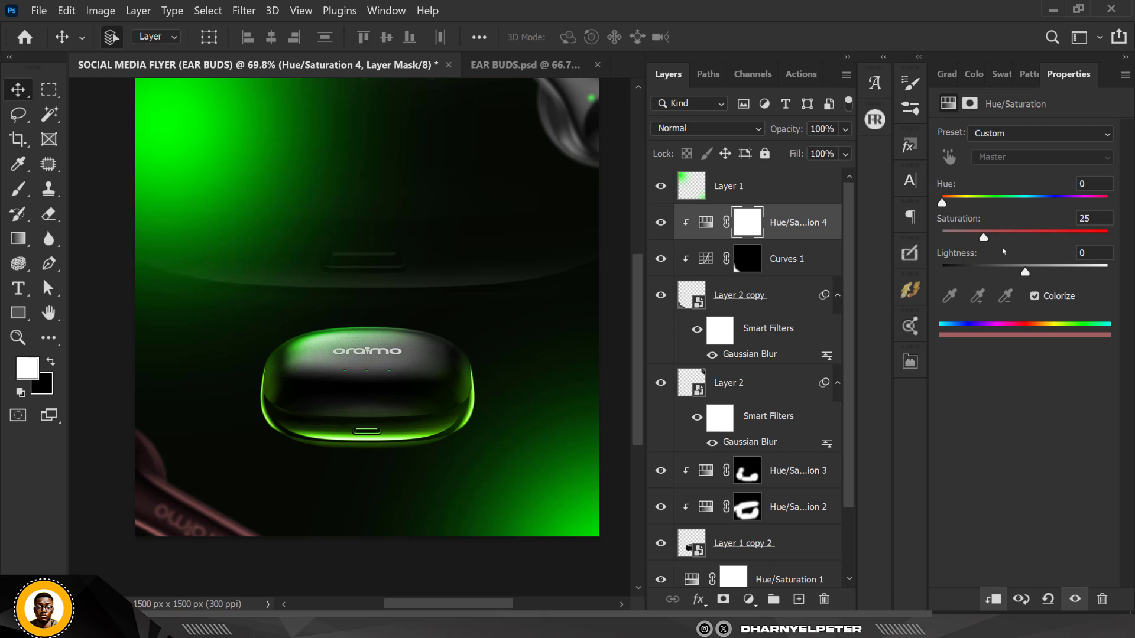
left_click_drag(983, 237, 1108, 238)
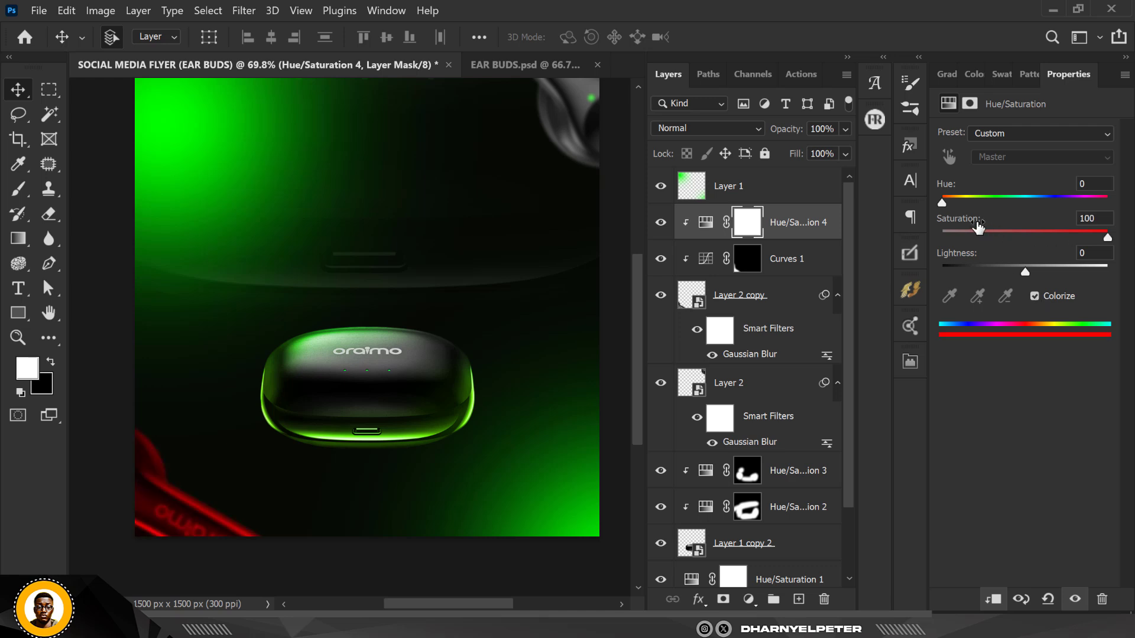
left_click_drag(944, 203, 989, 204)
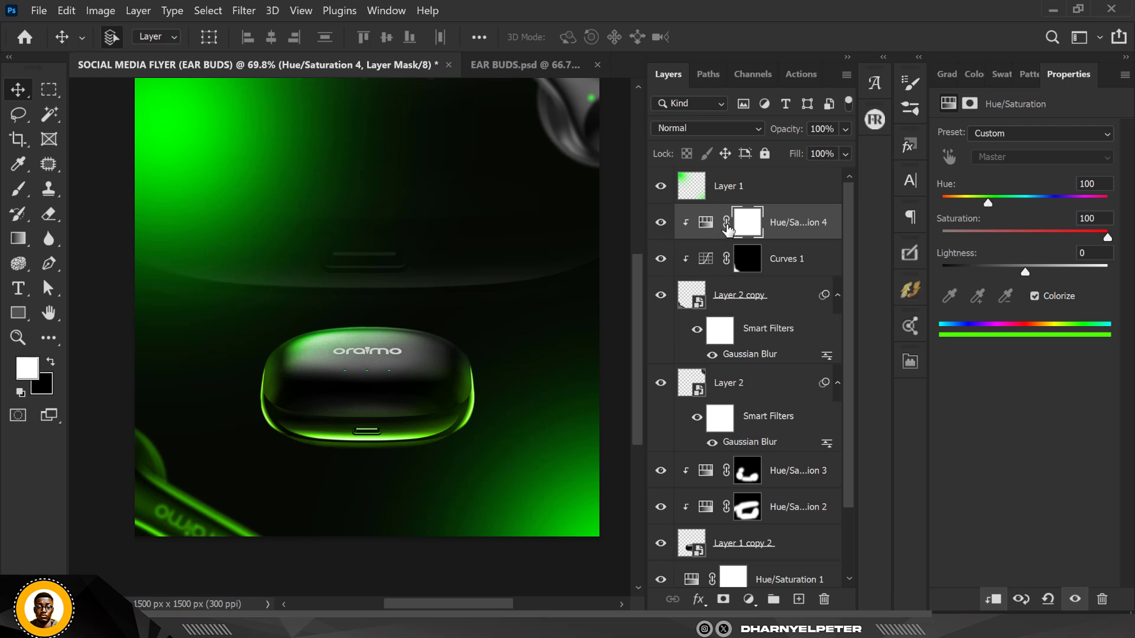
Invert the Hue/Saturation 4 mask and paint white over the bottom-left earbud with a low-flow brush of about 19%
left_click(747, 225)
key("ctrl+i")
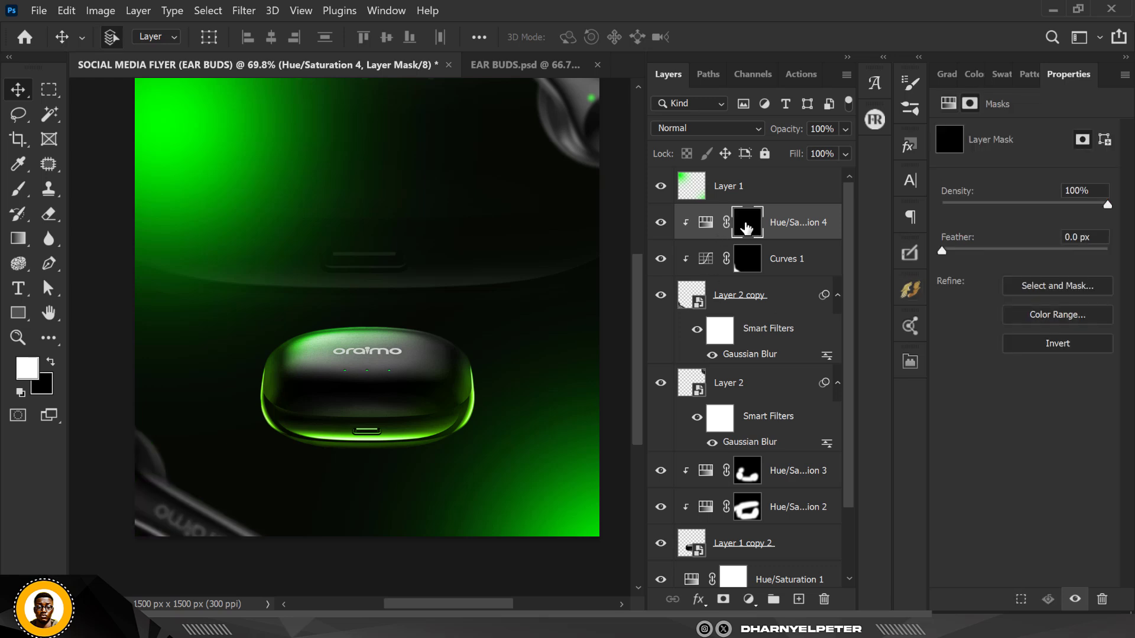
key("b")
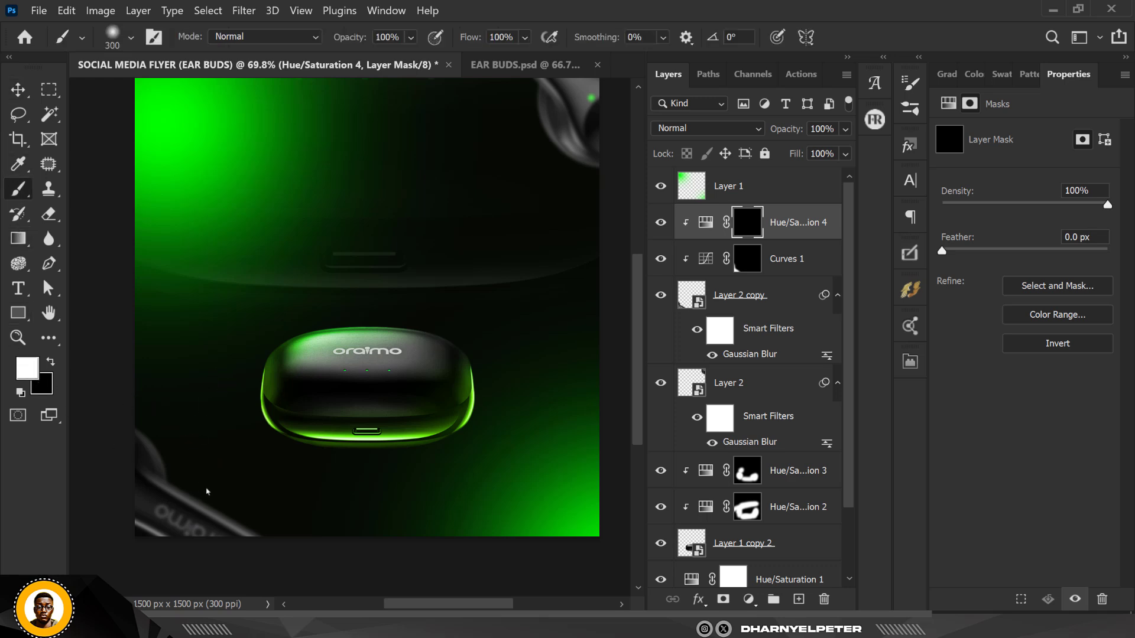
left_click_drag(207, 492, 357, 572)
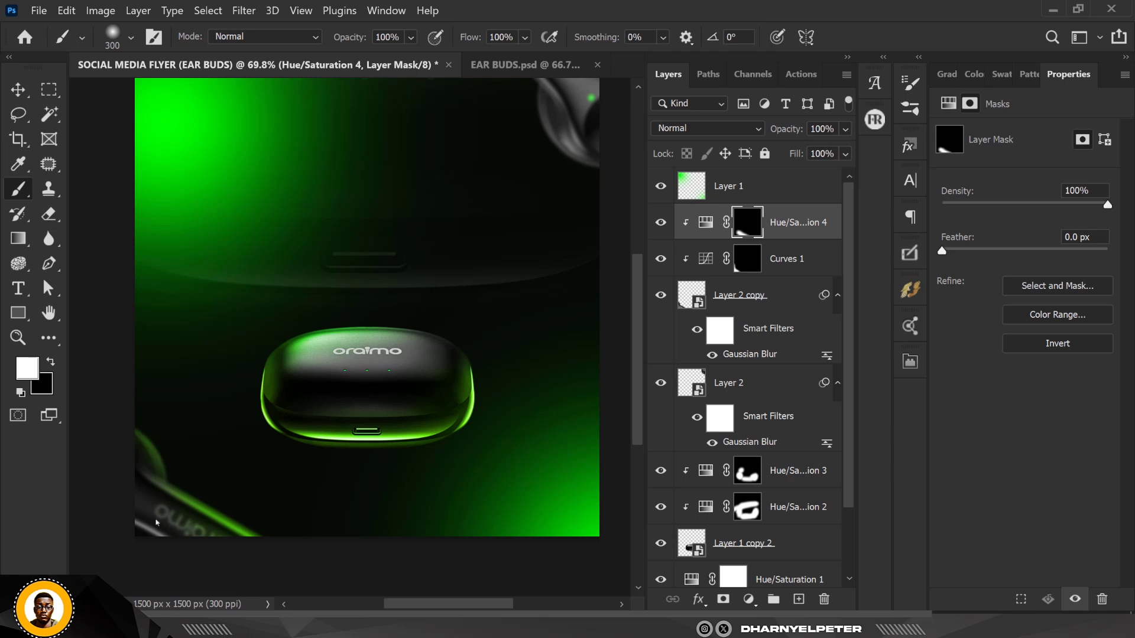
left_click(525, 38)
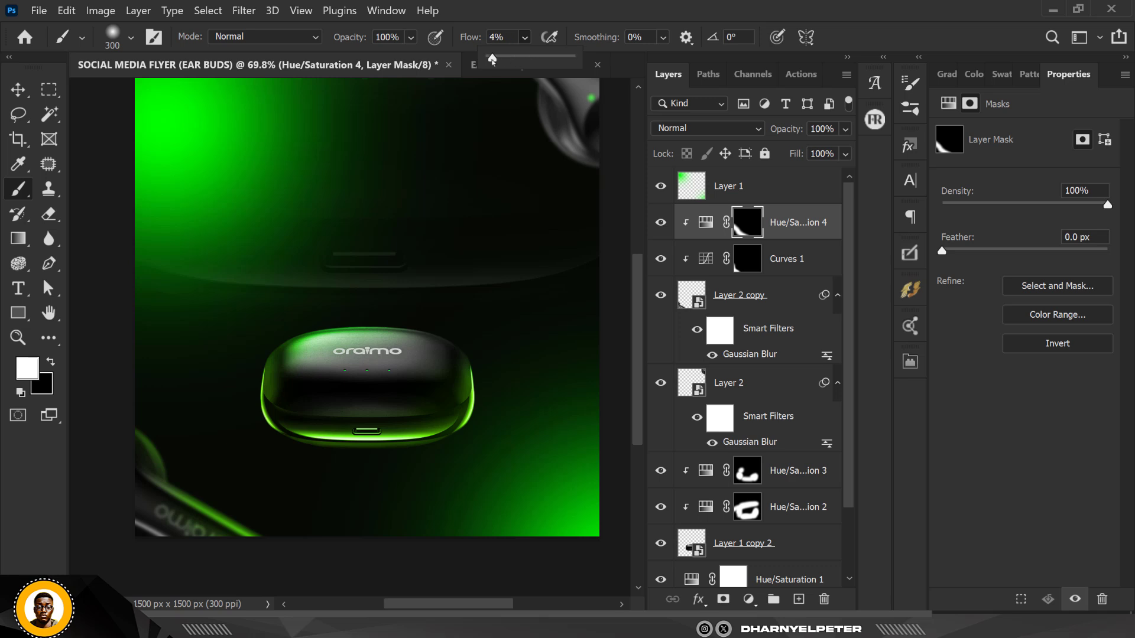
left_click(211, 605)
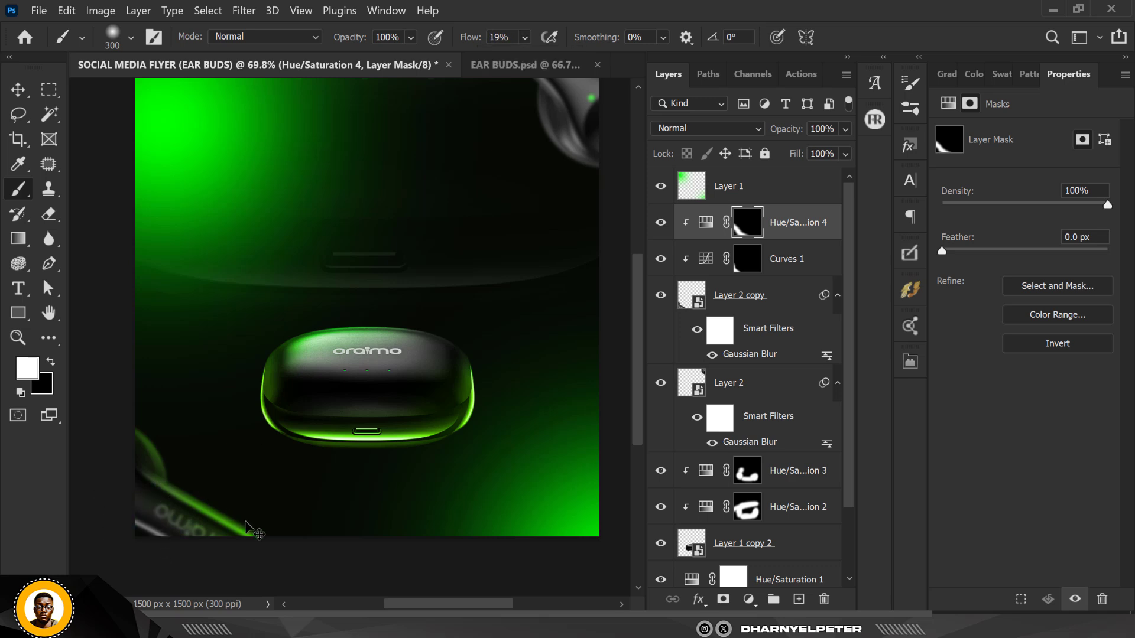
Reopen the Gaussian Blur smart filter on Layer 2 copy and reduce its radius slightly from 9.4 px
left_click(752, 307)
double_click(754, 357)
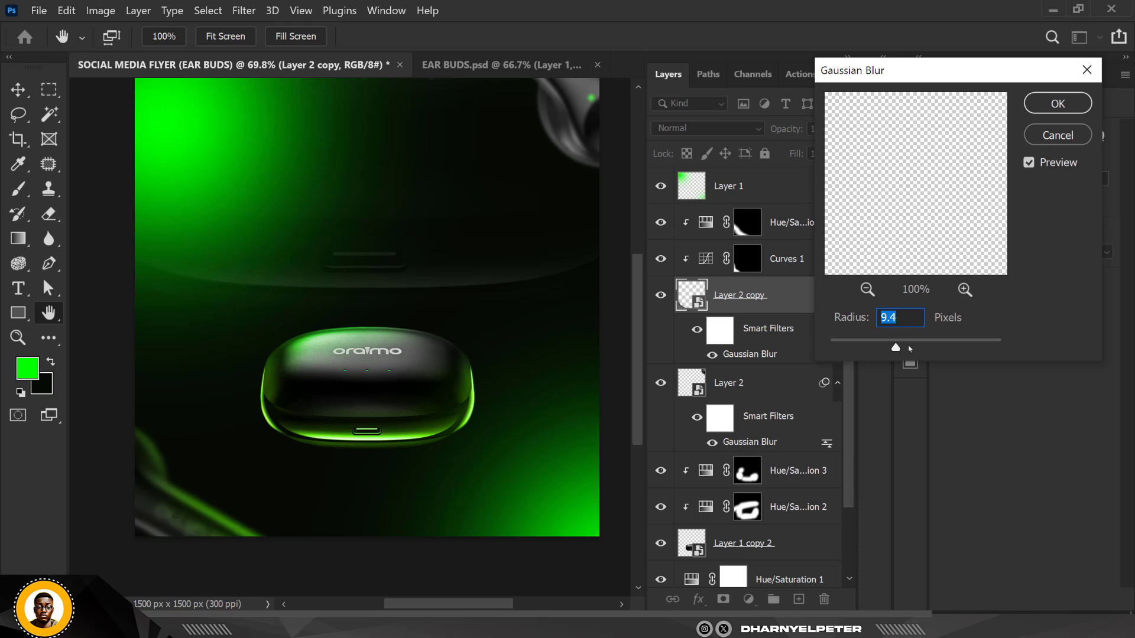
mouse_move(895, 346)
left_mouse_down()
mouse_move(908, 348)
mouse_move(887, 351)
left_mouse_up()
left_click(1058, 103)
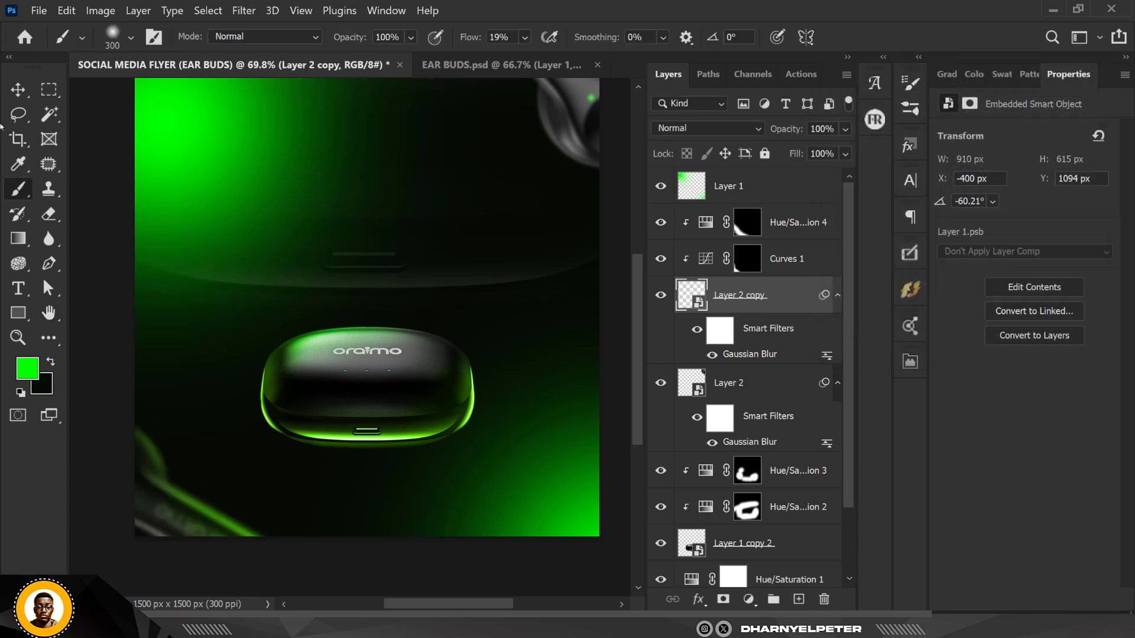
Group Hue/Saturation 4, Curves 1, Layer 2 copy and Layer 2 into one layer group
key("v")
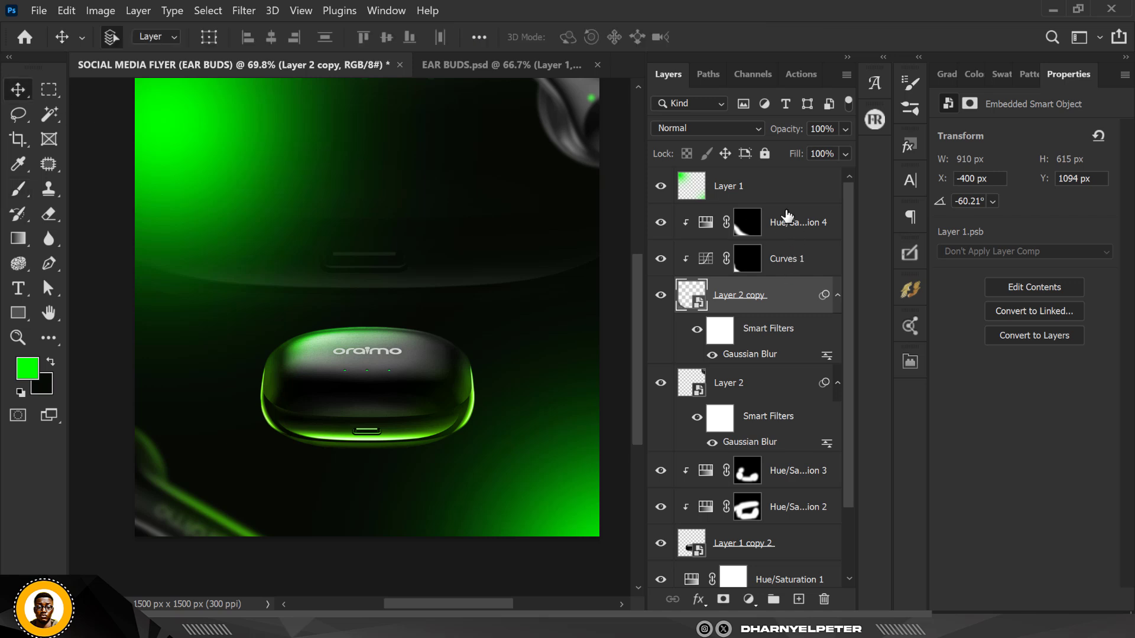
left_click(778, 187)
left_click(806, 226)
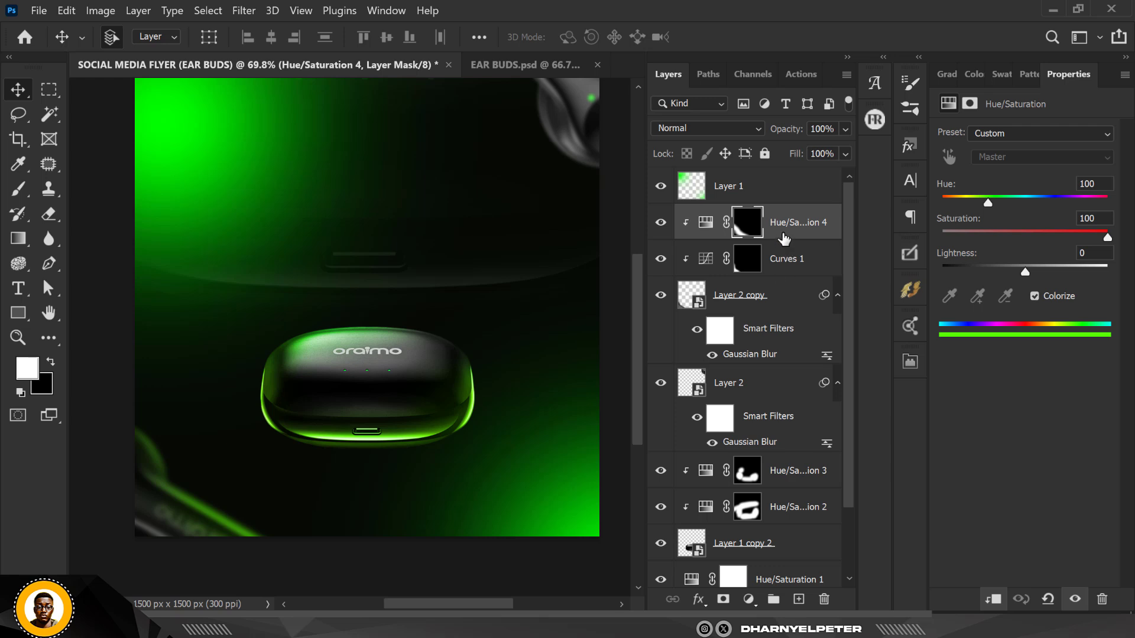
left_click(783, 305, "shift")
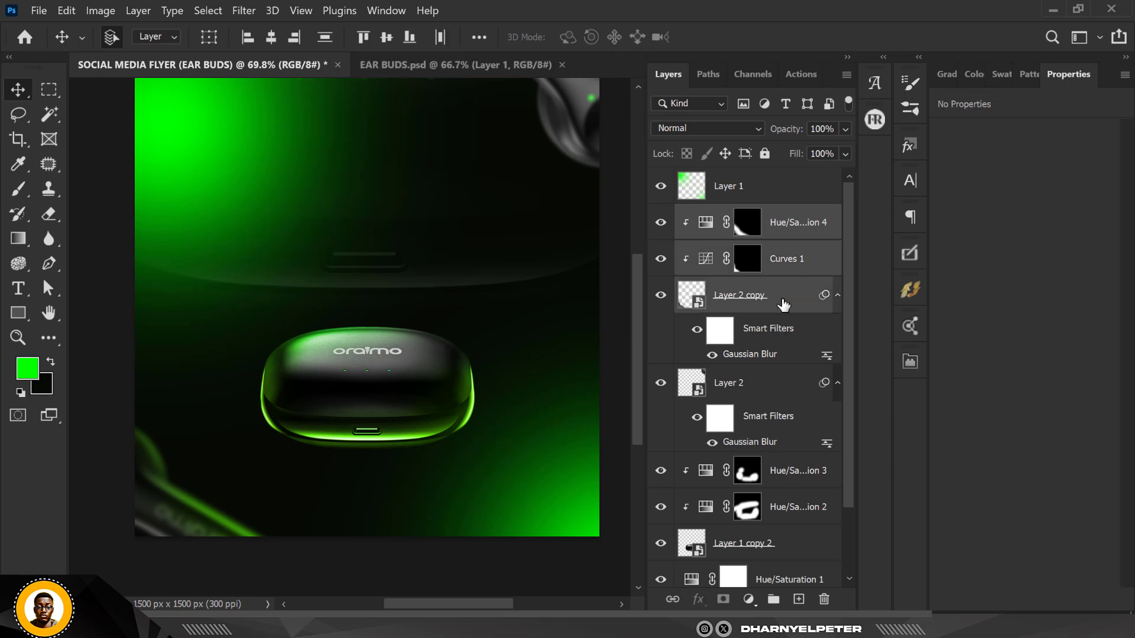
left_click(812, 219)
left_click(819, 204)
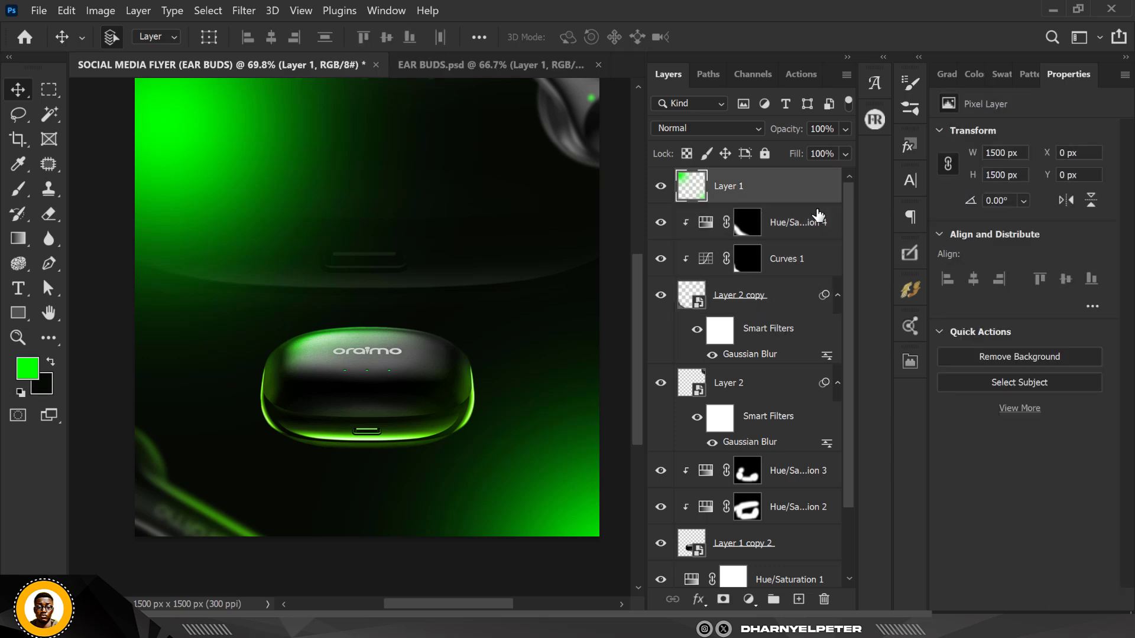
left_click(811, 223)
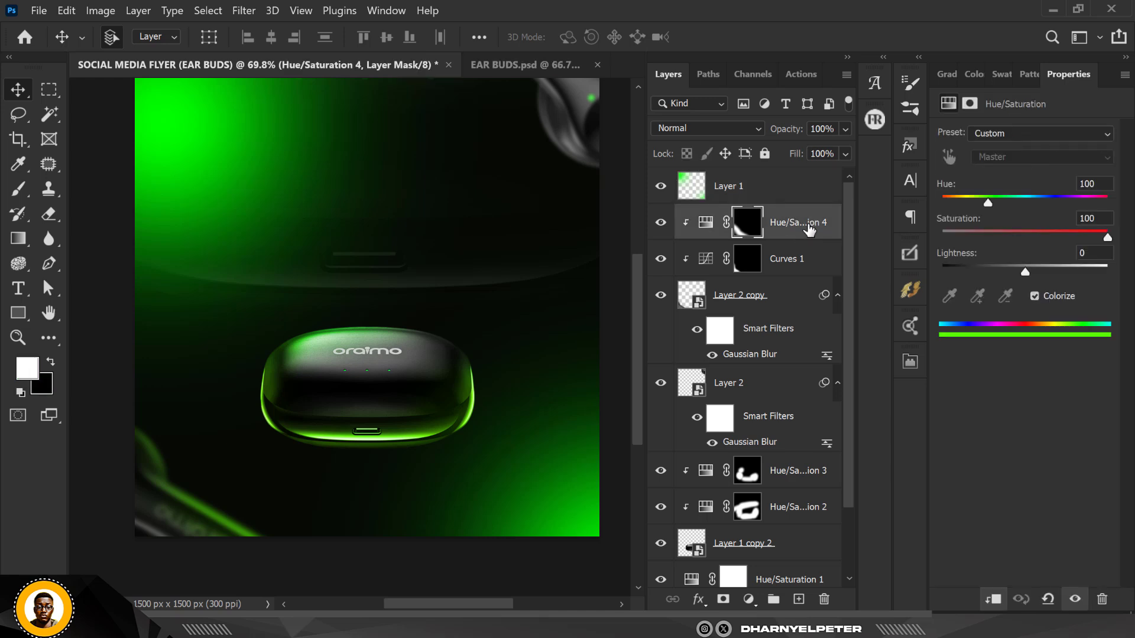
left_click(772, 385, "shift")
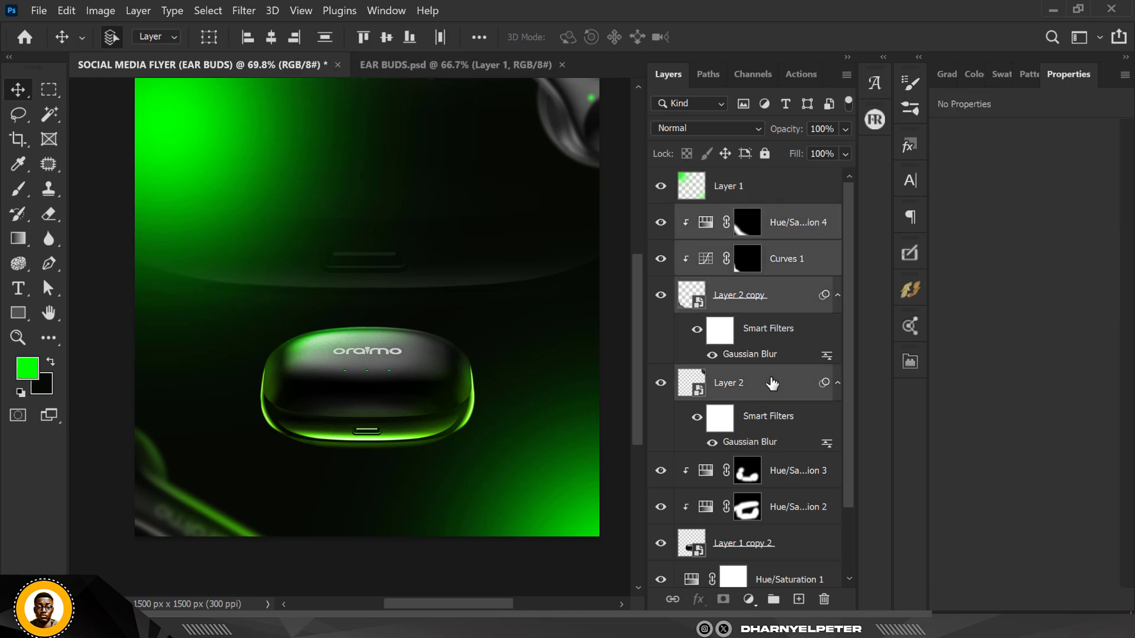
key("ctrl+g")
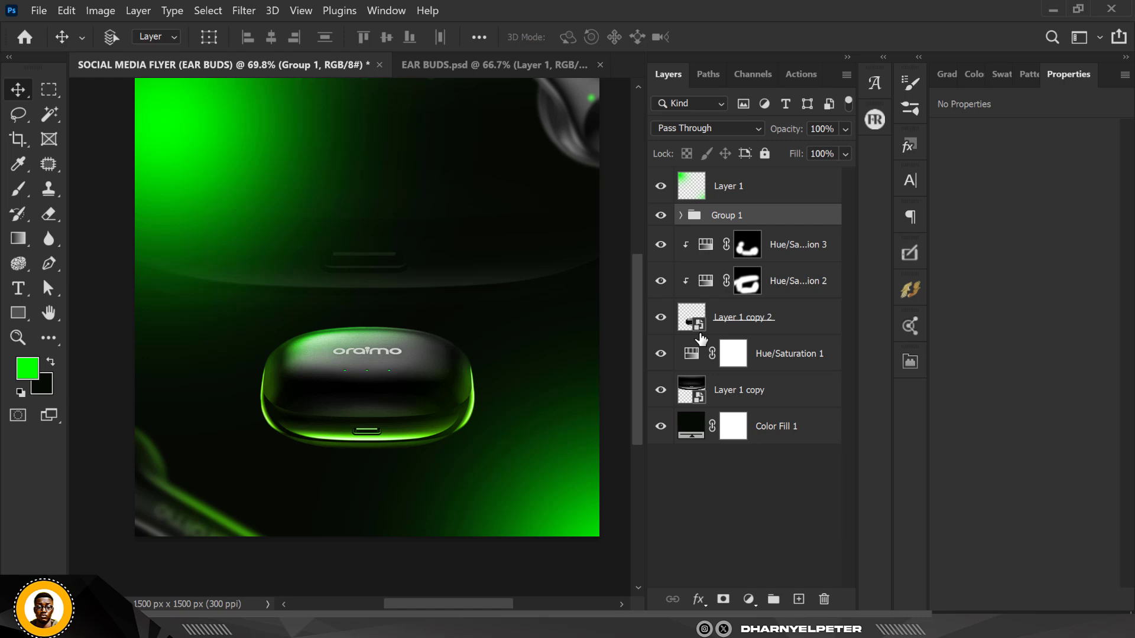
Rename the group as FADED BUDS and add a new empty layer above it
double_click(726, 218)
type("FADED BUDS")
key("Return")
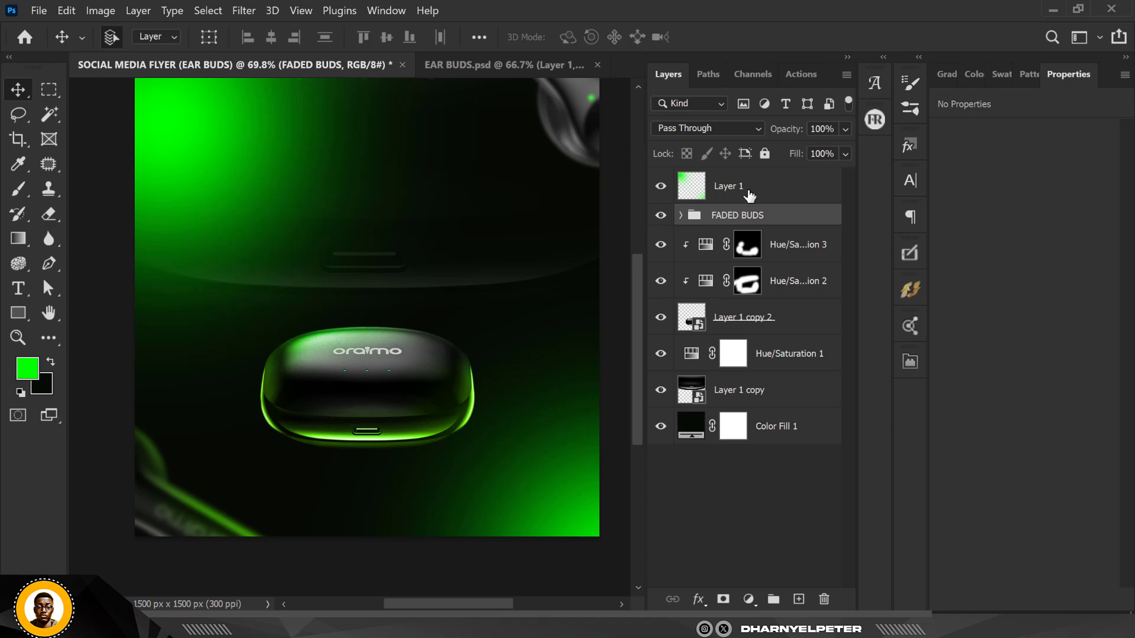
left_click(799, 600)
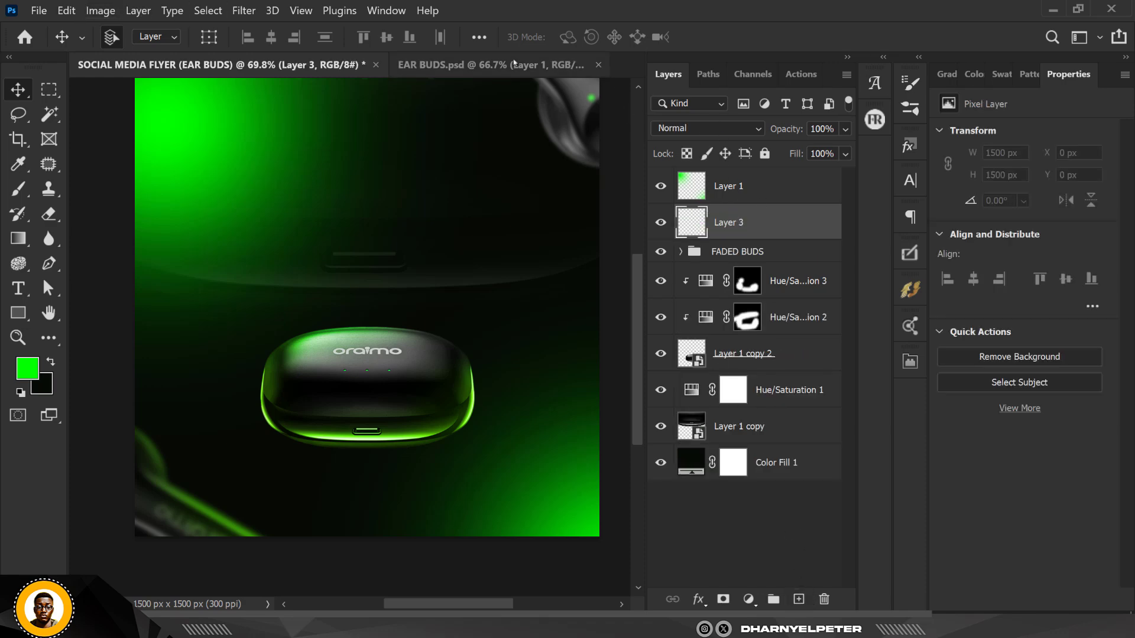
Bring the right earbud from EAR BUDS.psd into the flyer document above the case
left_click(468, 64)
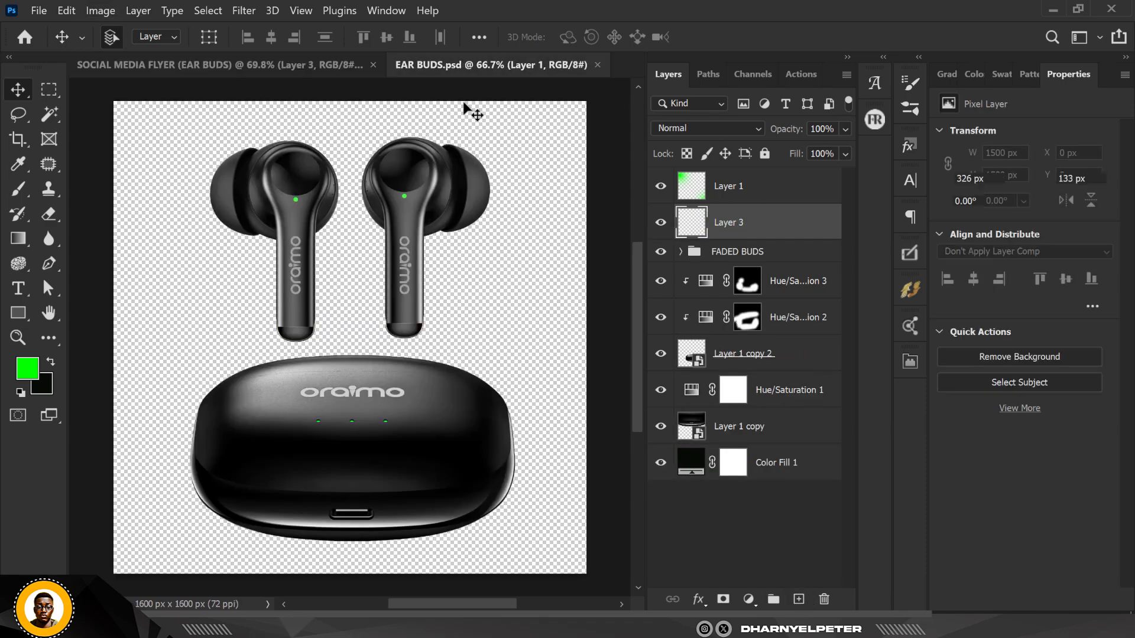
left_click_drag(411, 186, 368, 127)
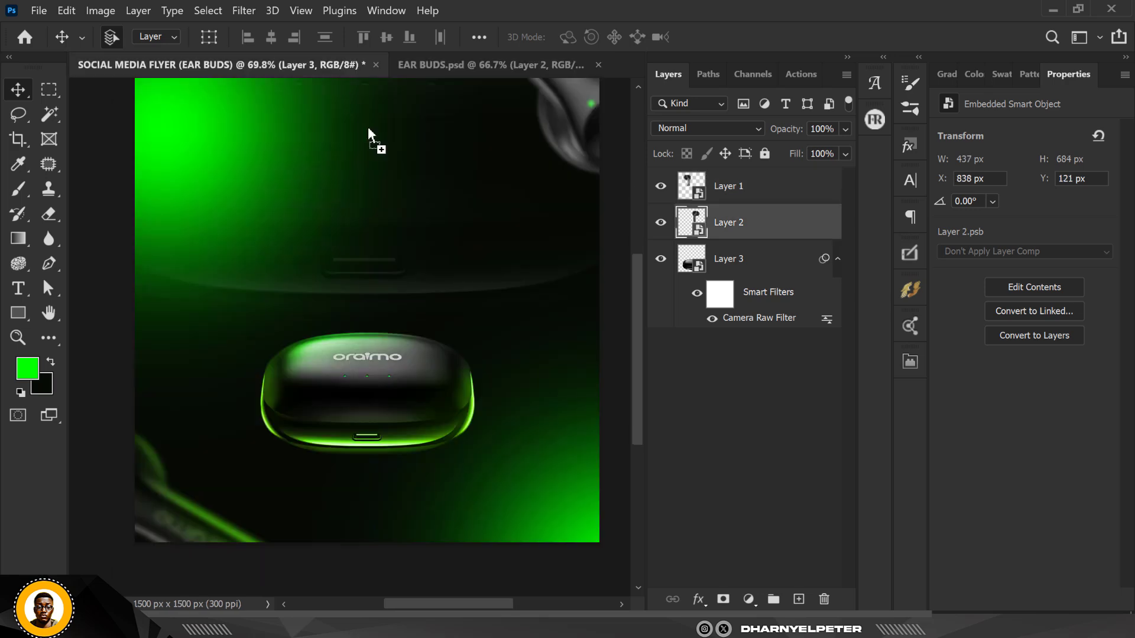
left_click_drag(423, 196, 395, 282)
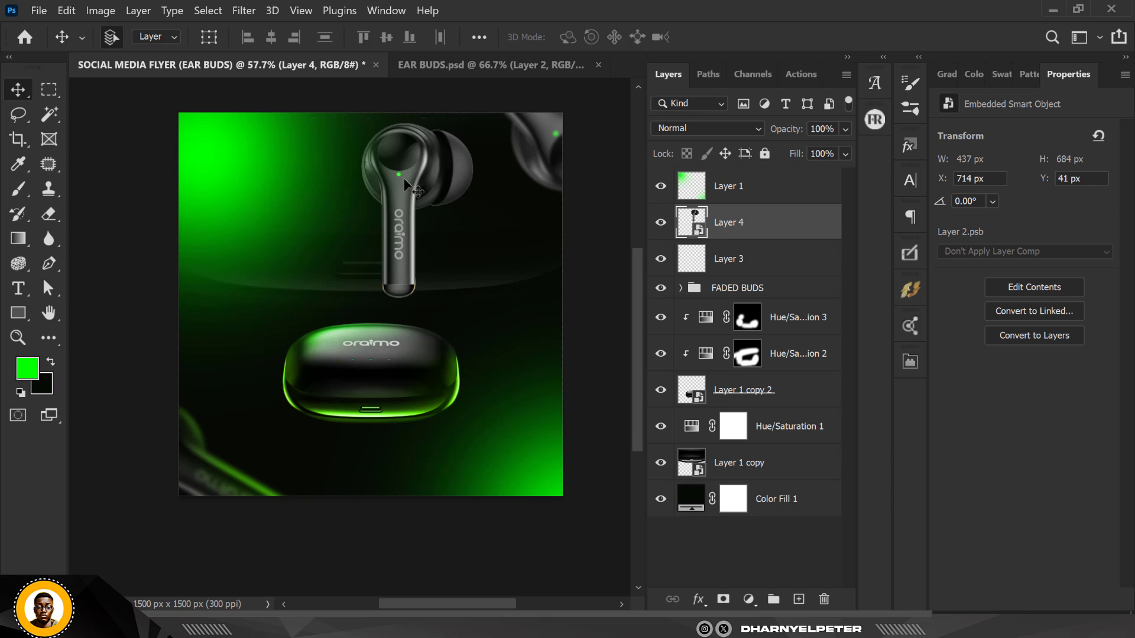
Scale the earbud down to about 15% and rotate it about 32°, placing it above the case
scroll(407, 158, "up", 3)
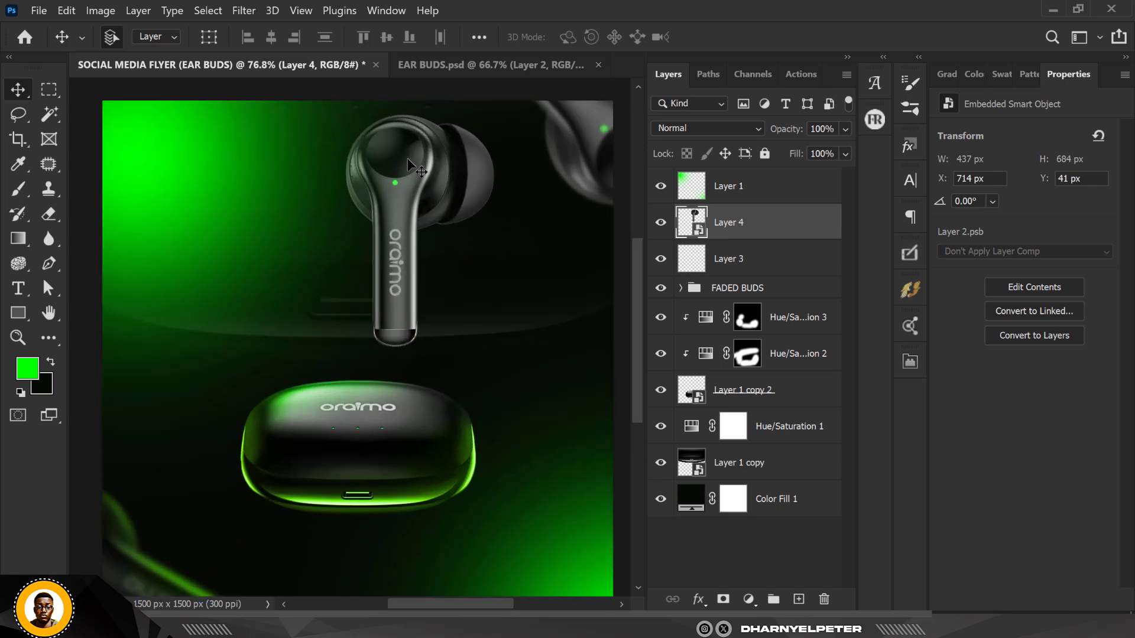
key("ctrl+t")
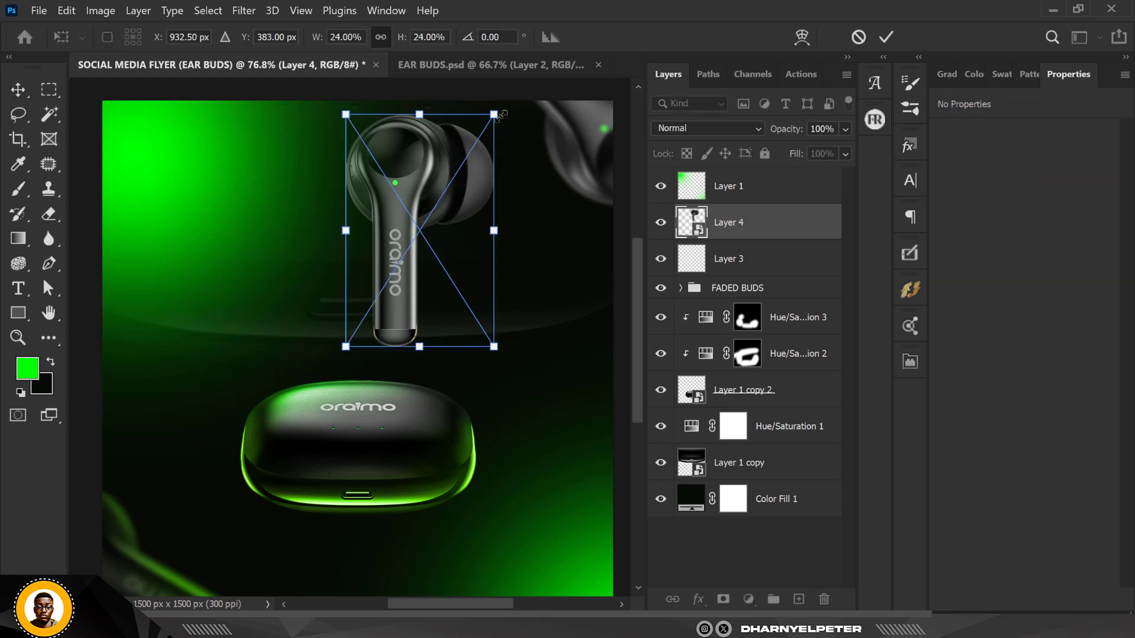
left_click_drag(502, 116, 494, 172)
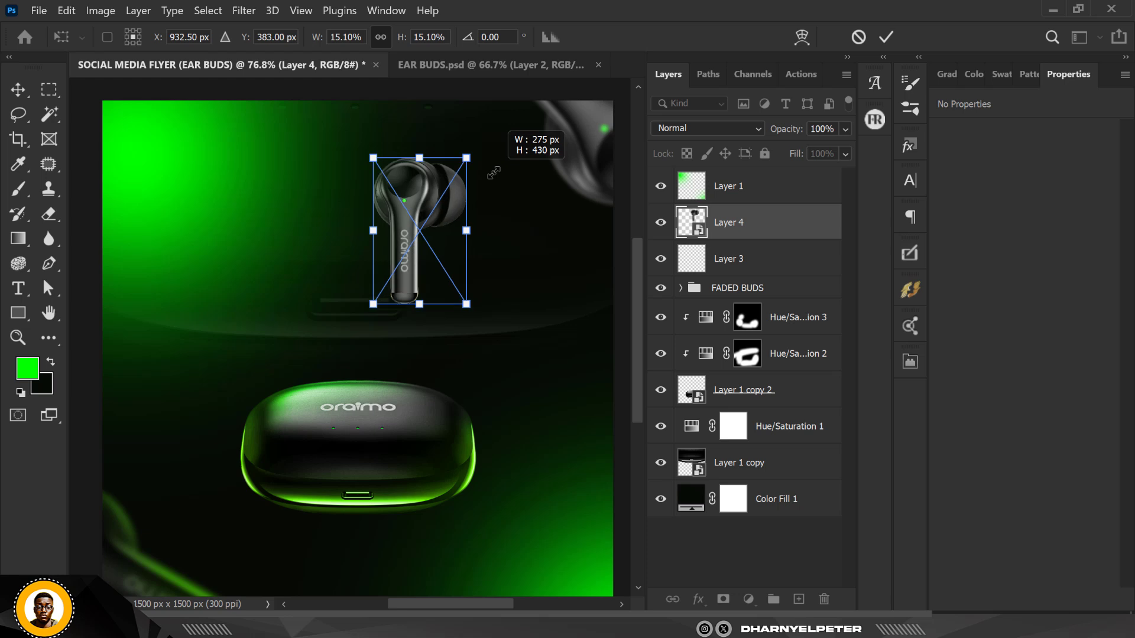
left_click_drag(533, 251, 518, 329)
left_click_drag(442, 200, 470, 263)
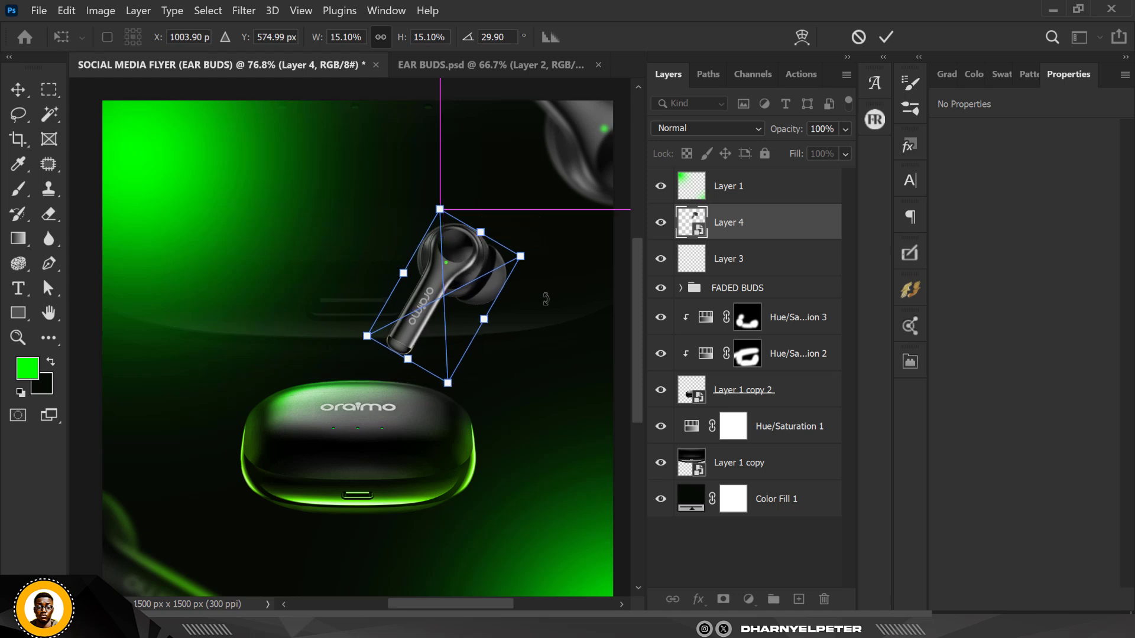
left_click_drag(545, 299, 476, 273)
key("Return")
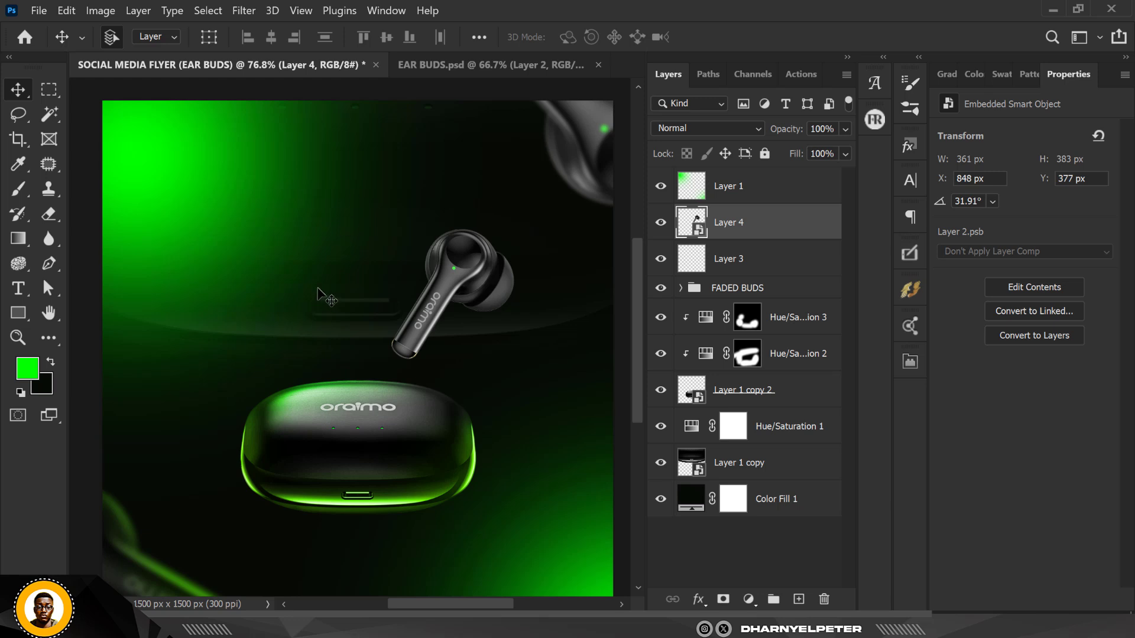
Load the new earbud layer as a selection and open the Refine Edge dialog
scroll(323, 295, "up", 2)
scroll(322, 296, "down", 3)
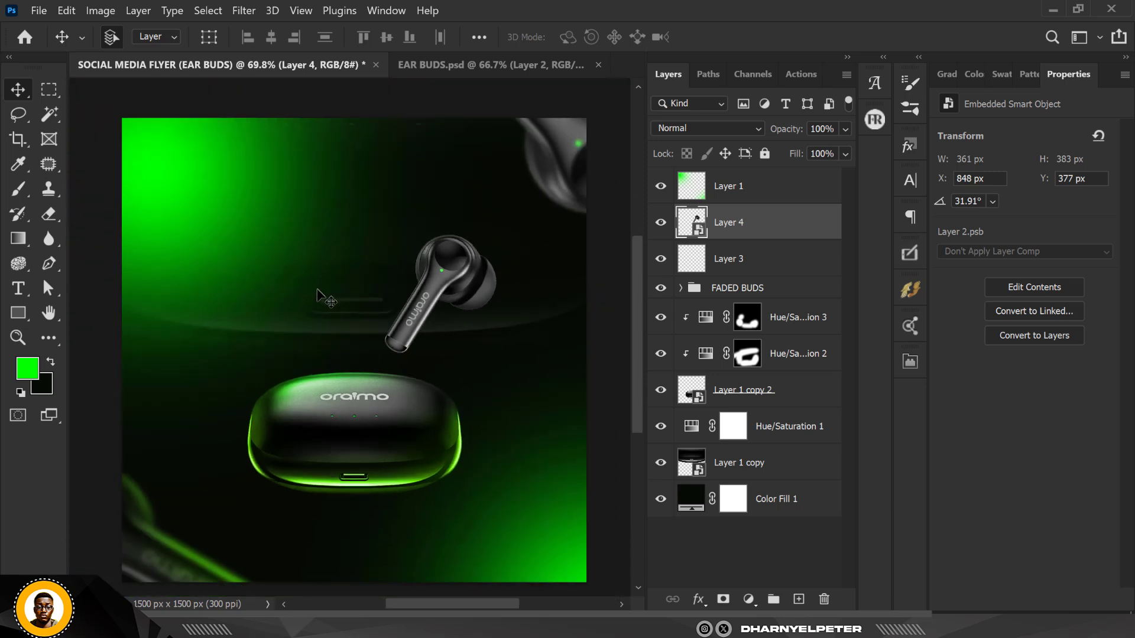
scroll(322, 296, "up", 1)
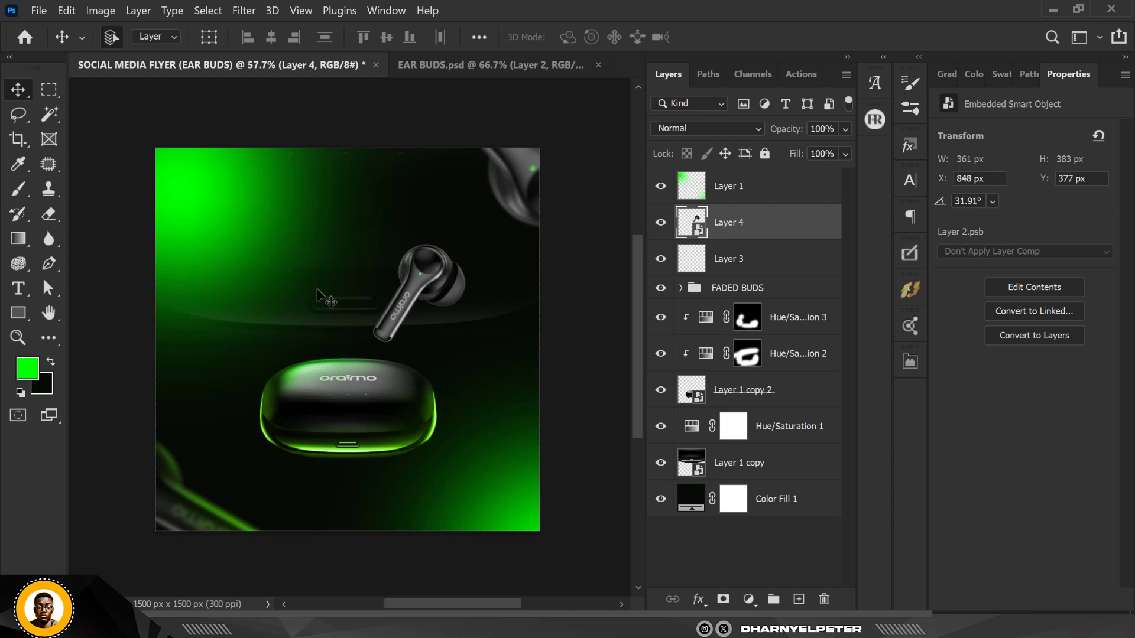
scroll(394, 276, "up", 3)
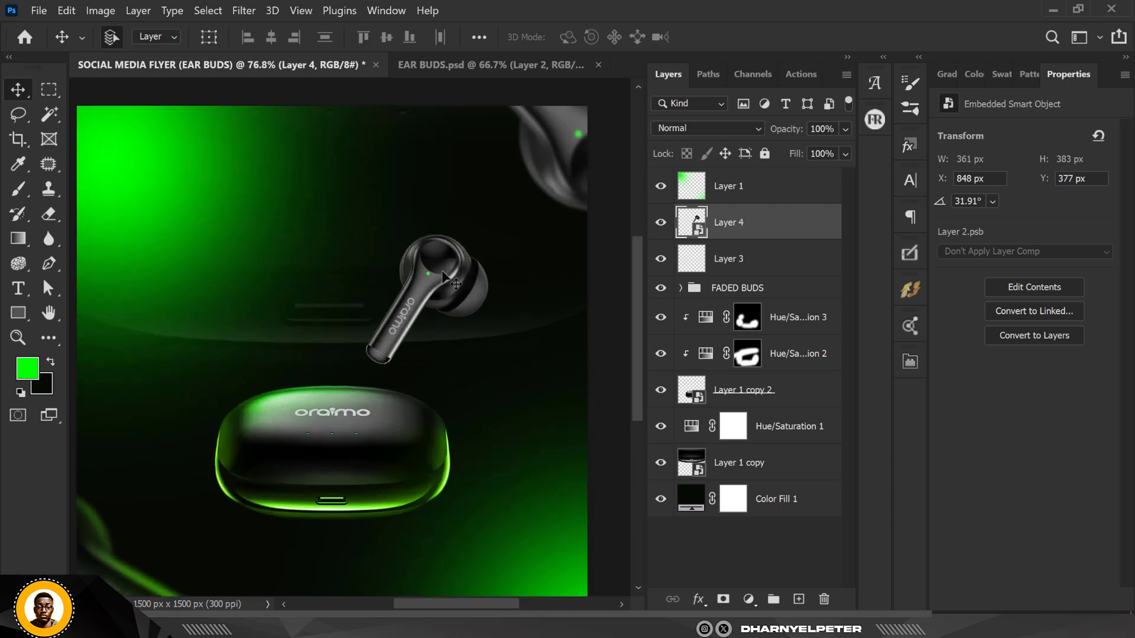
scroll(440, 269, "up", 8)
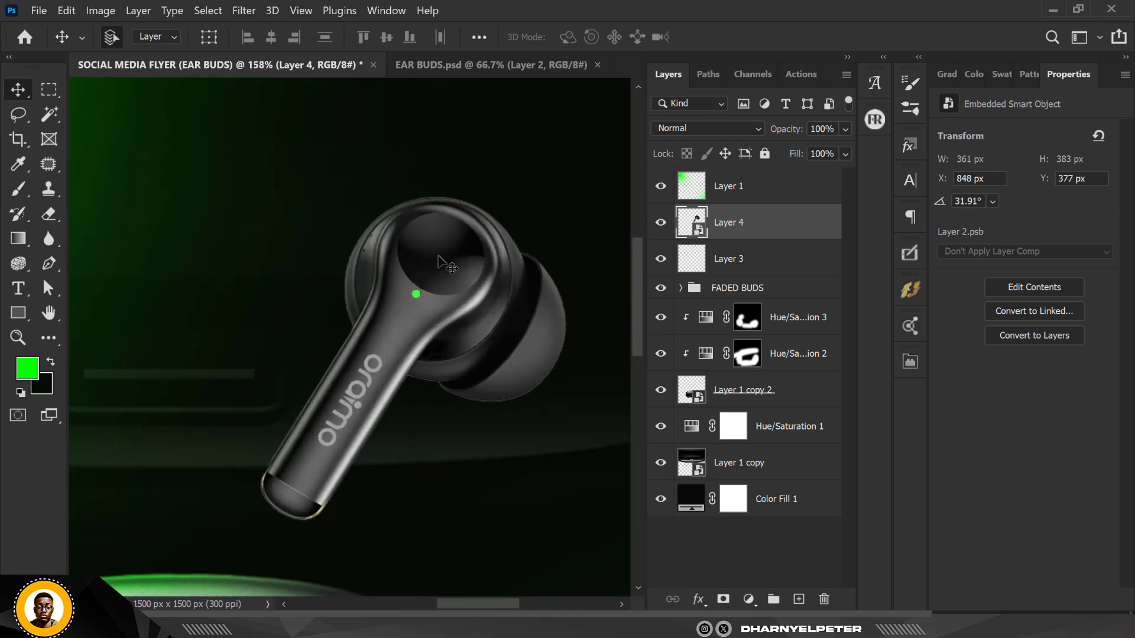
scroll(441, 266, "up", 10)
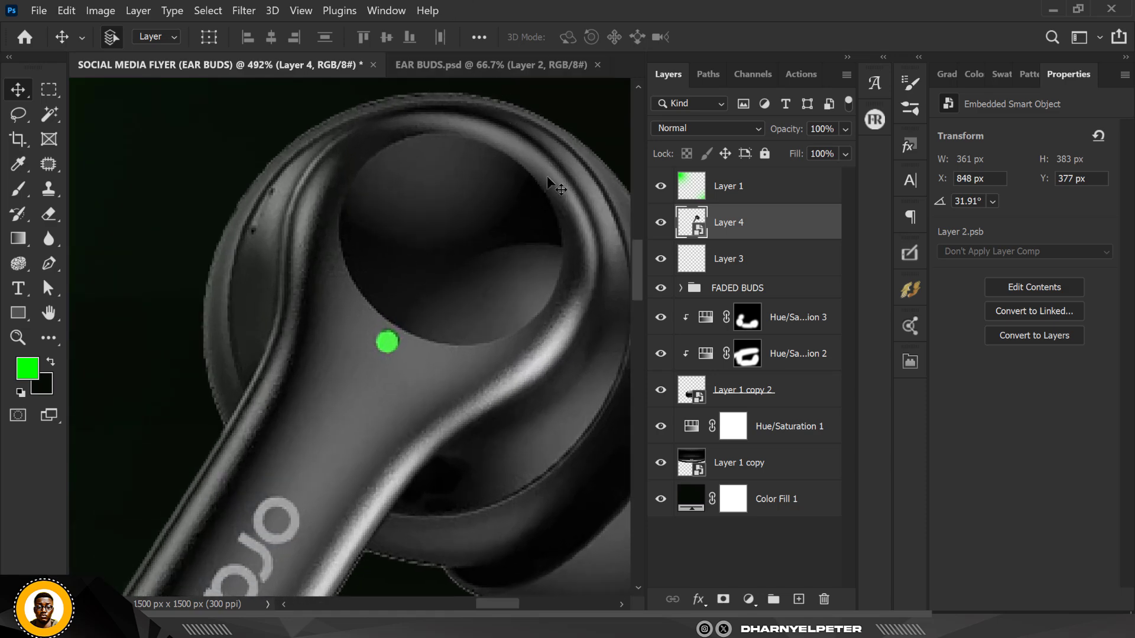
scroll(520, 186, "down", 4)
left_click(682, 229, "ctrl")
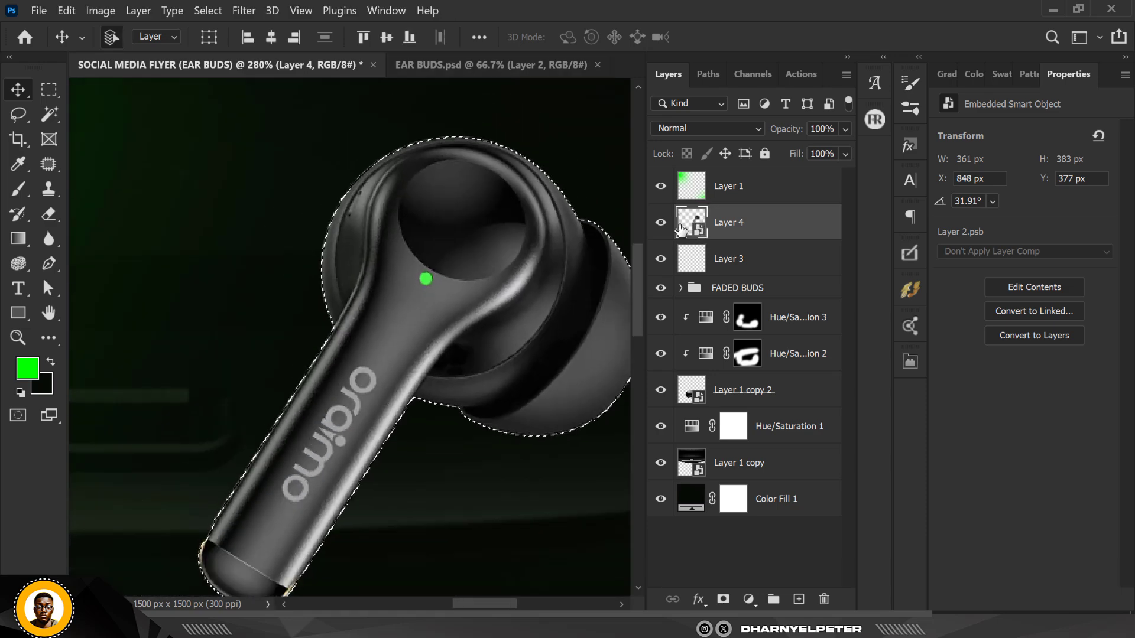
left_click(207, 10)
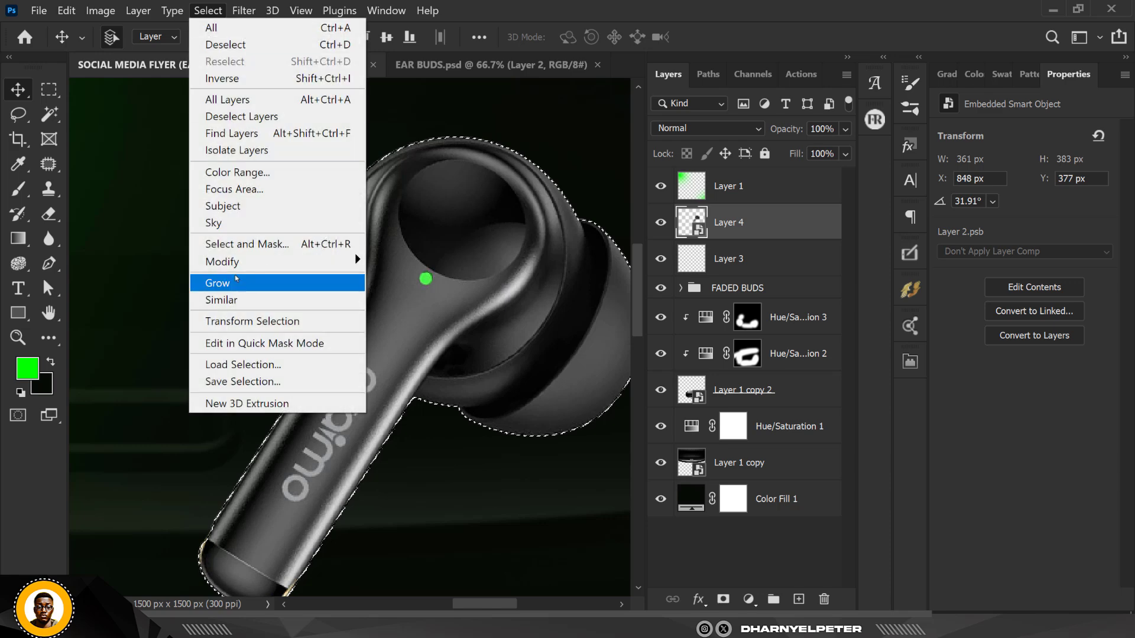
left_click(237, 244, "shift")
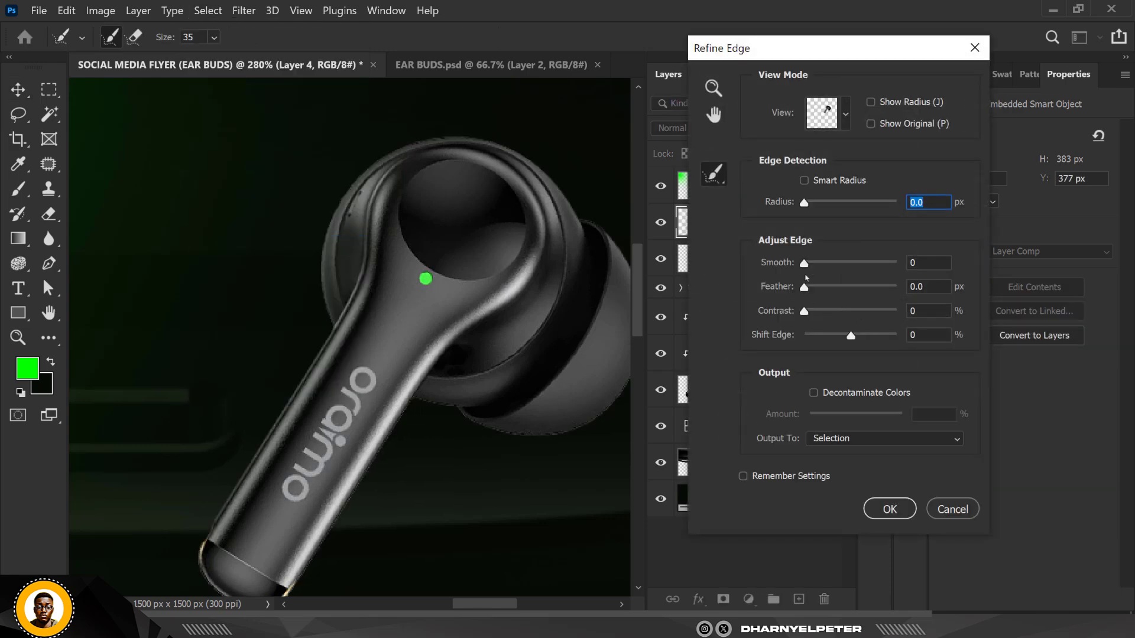
Refine the earbud edge with smooth 70 and decontaminate colors at 100%, outputting a new layer with layer mask
left_click(869, 264)
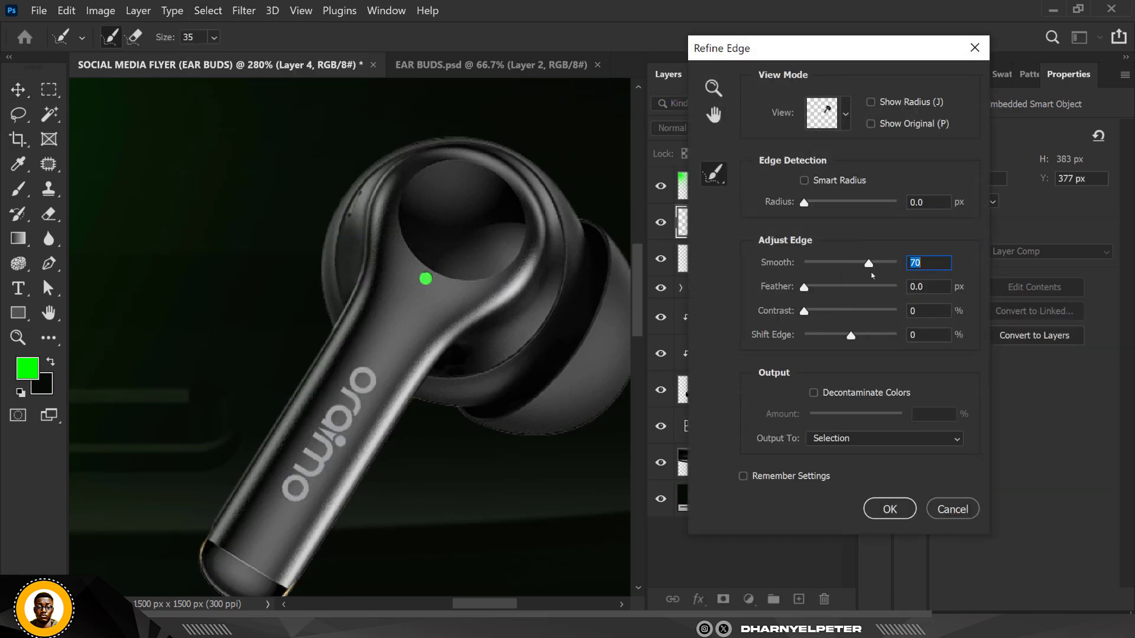
left_click(823, 392)
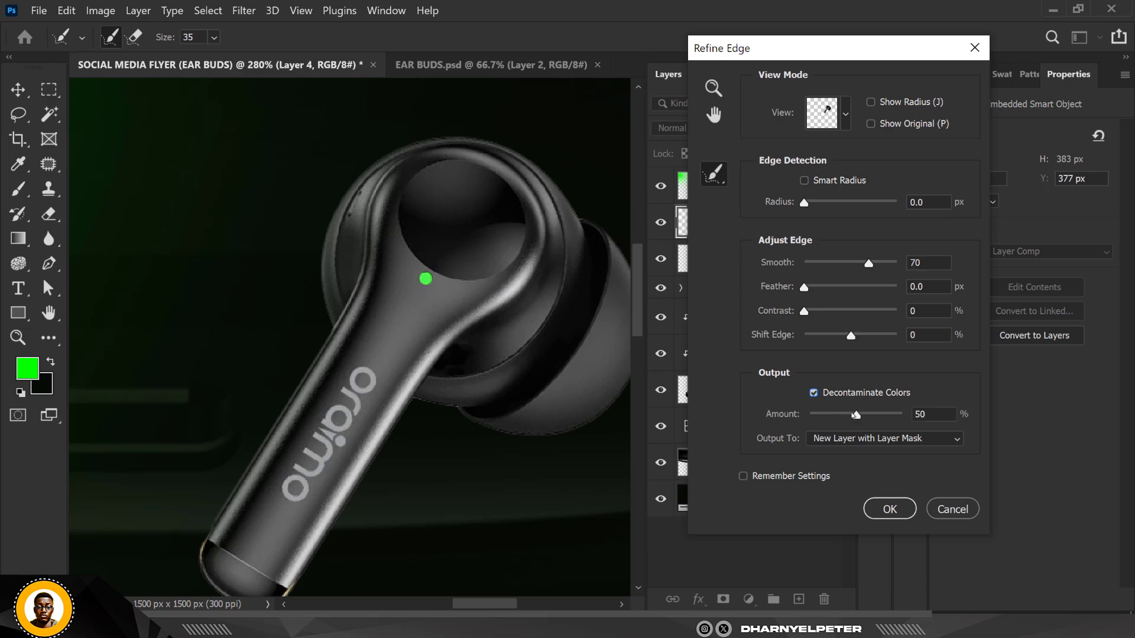
left_click_drag(885, 419, 905, 416)
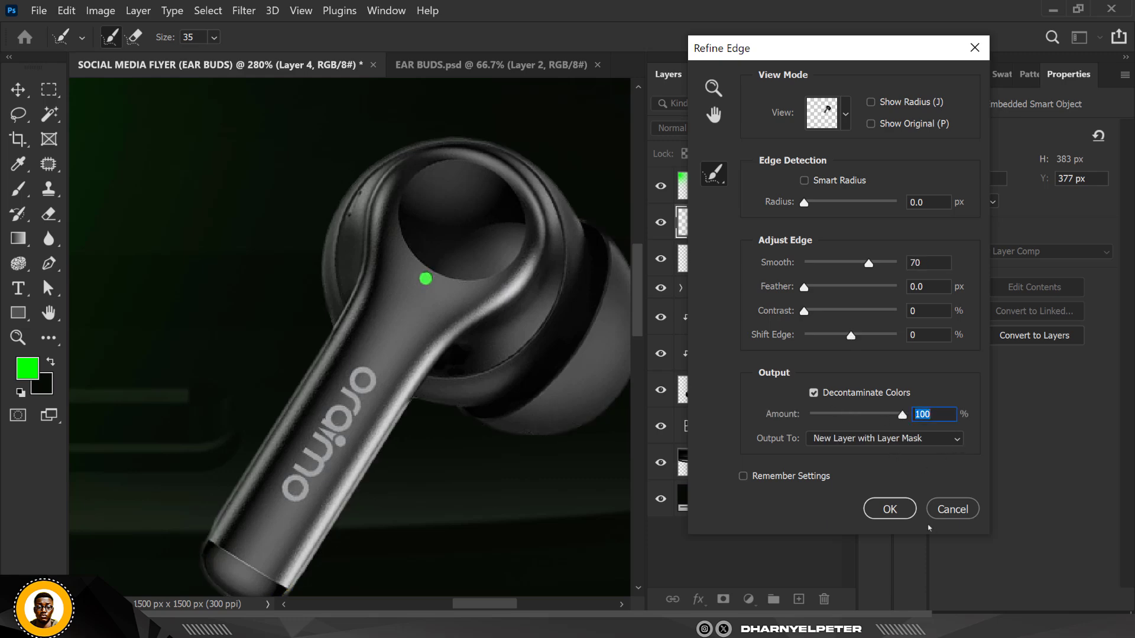
left_click(890, 509)
scroll(399, 240, "down", 5)
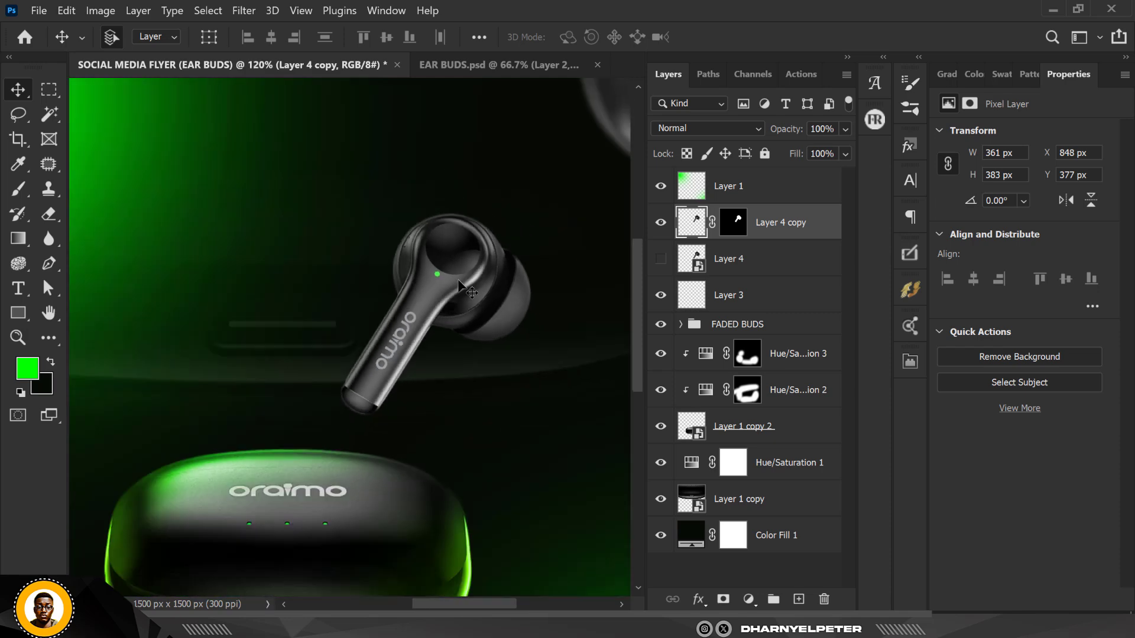
Convert the refined earbud layer together with the original Layer 4 into a single smart object
scroll(461, 289, "down", 4)
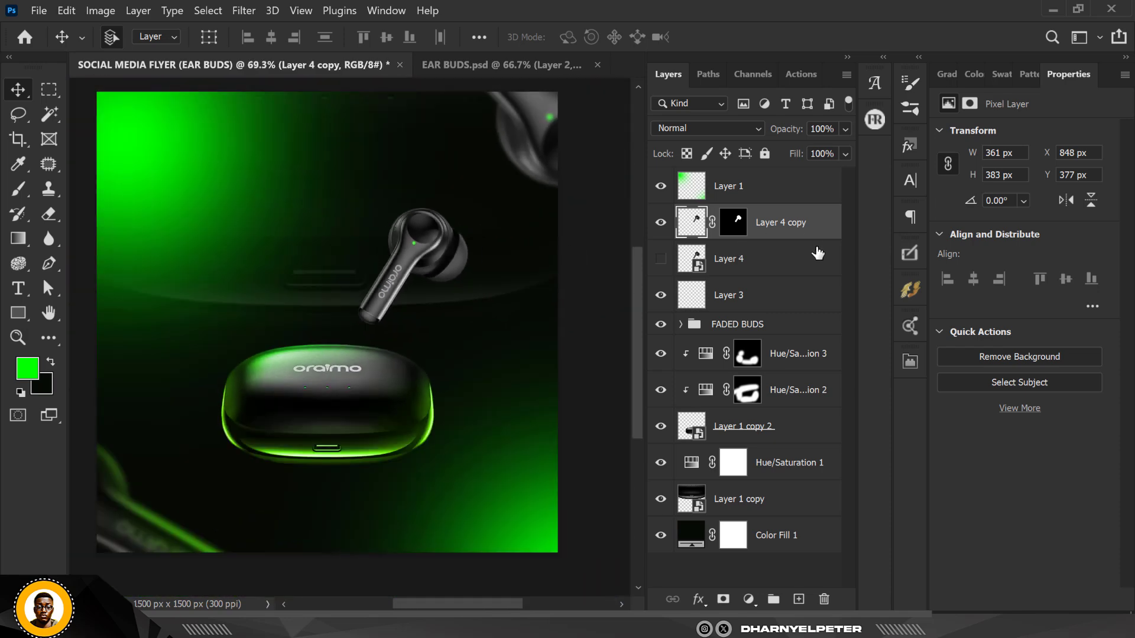
left_click(760, 260, "ctrl")
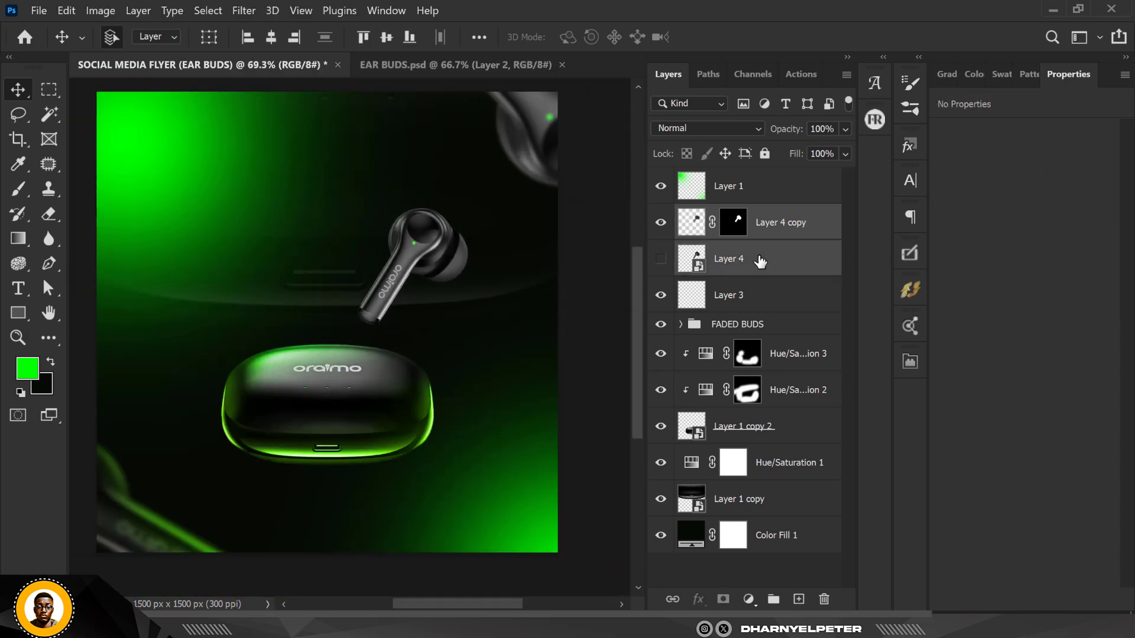
right_click(760, 260)
left_click(874, 182)
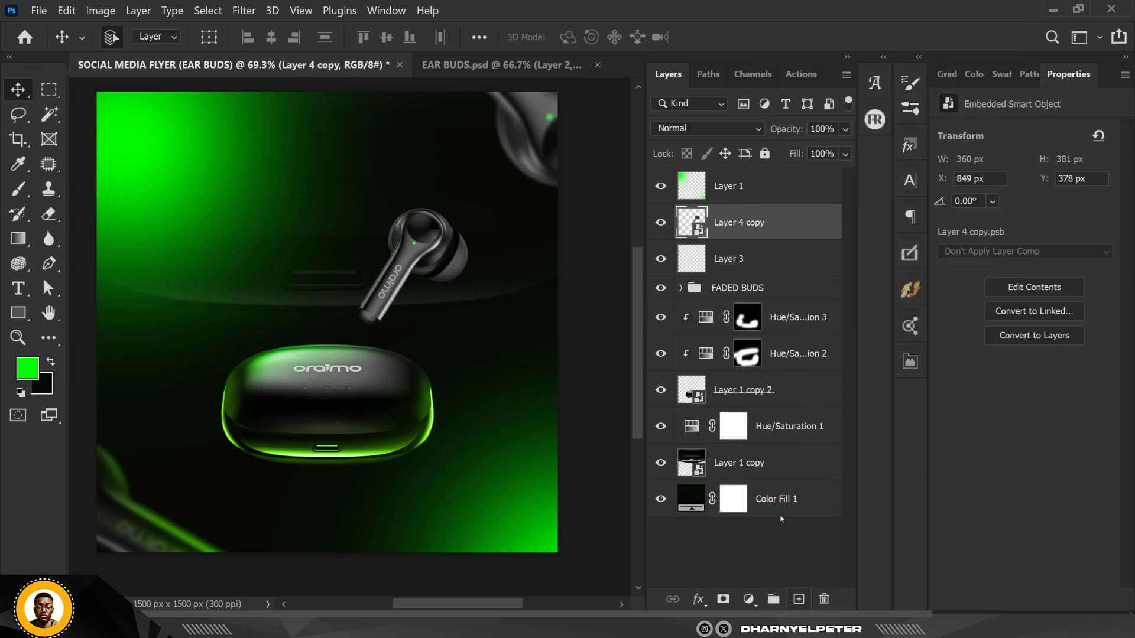
Add a Hue/Saturation adjustment layer above the earbud and clip it to the earbud layer
left_click(749, 599)
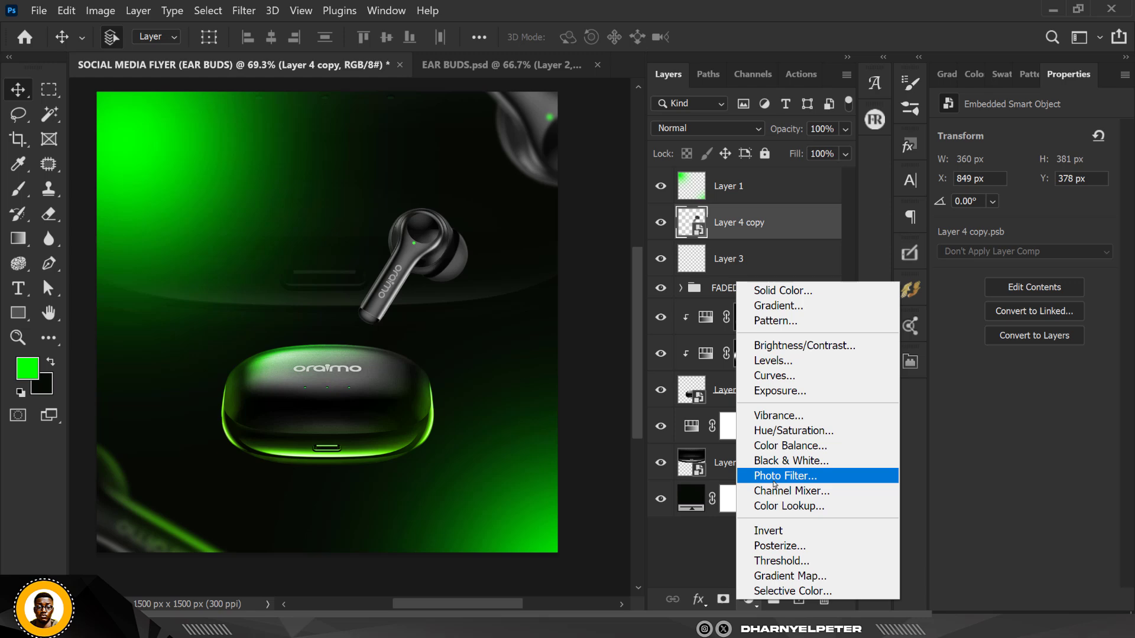
left_click(763, 431)
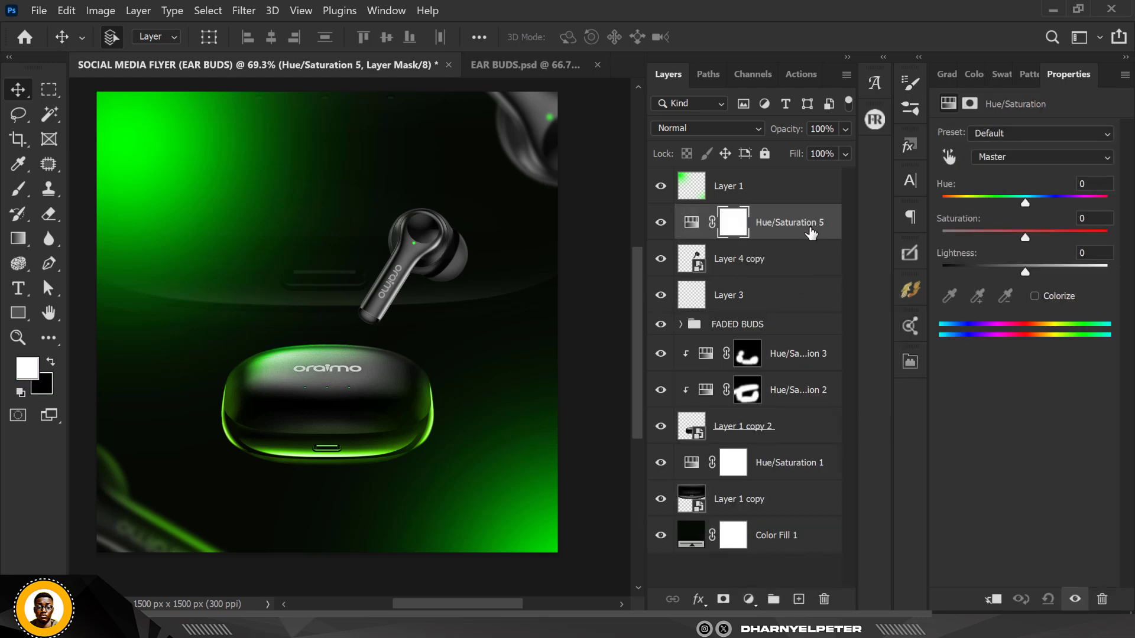
right_click(811, 233)
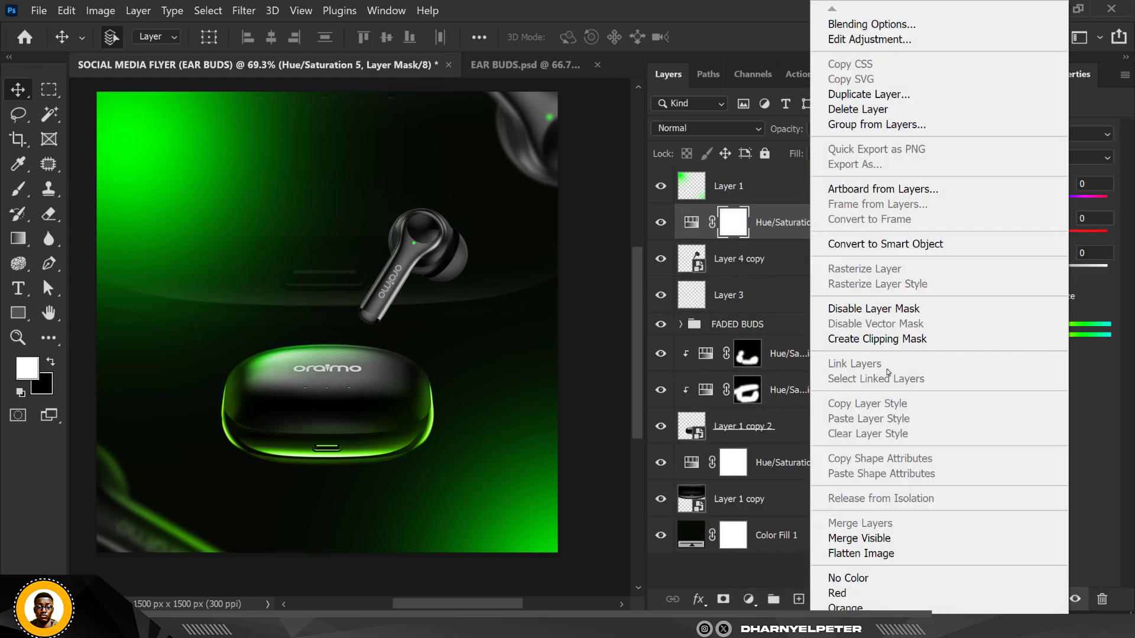
left_click(882, 340)
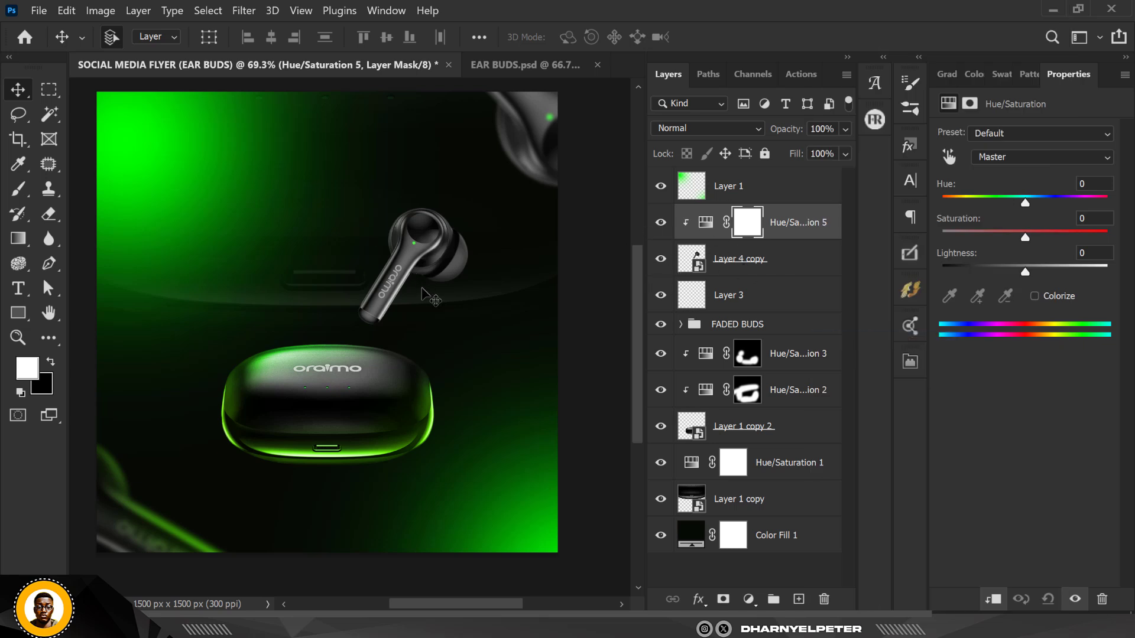
Colorize the earbud adjustment with hue 120 and saturation 100
scroll(432, 298, "down", 1)
scroll(359, 251, "up", 3)
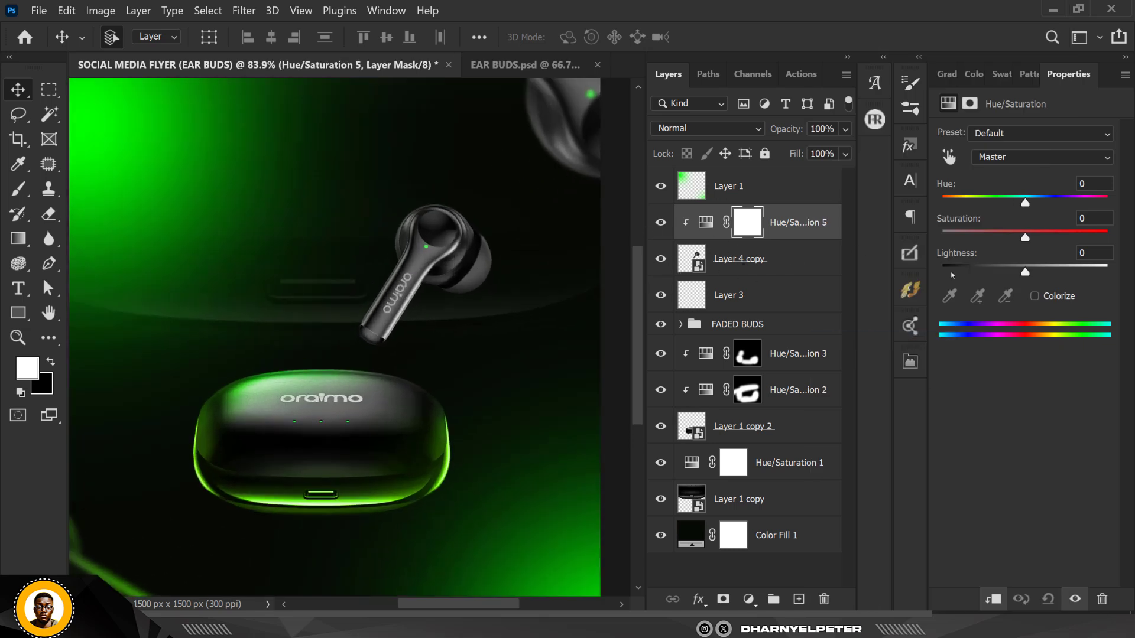
left_click(1035, 297)
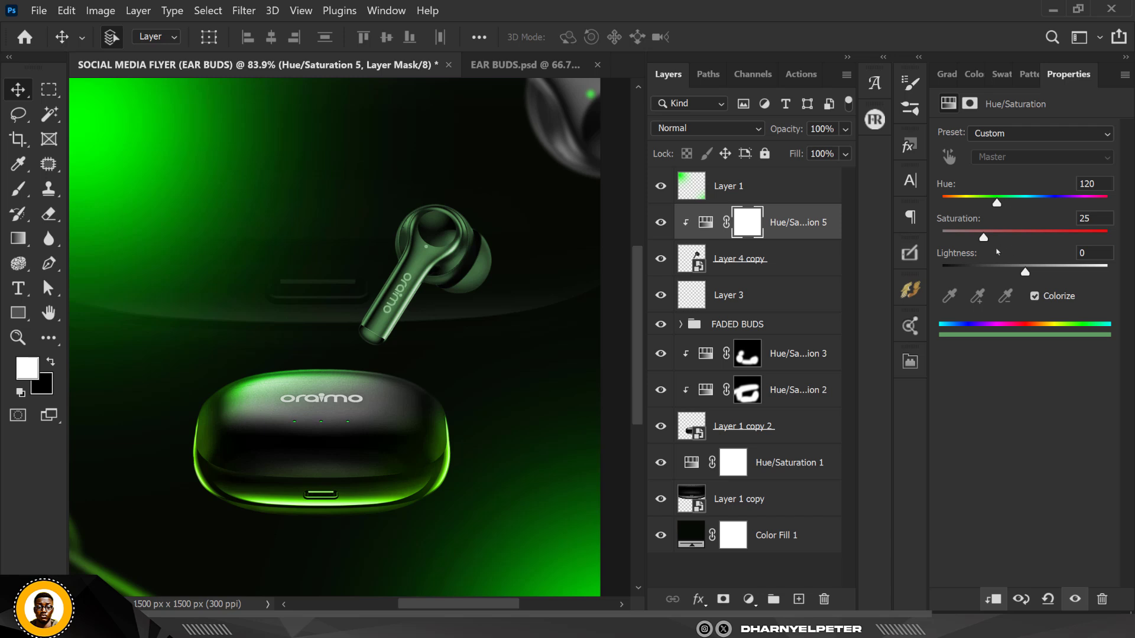
left_click_drag(984, 238, 1118, 231)
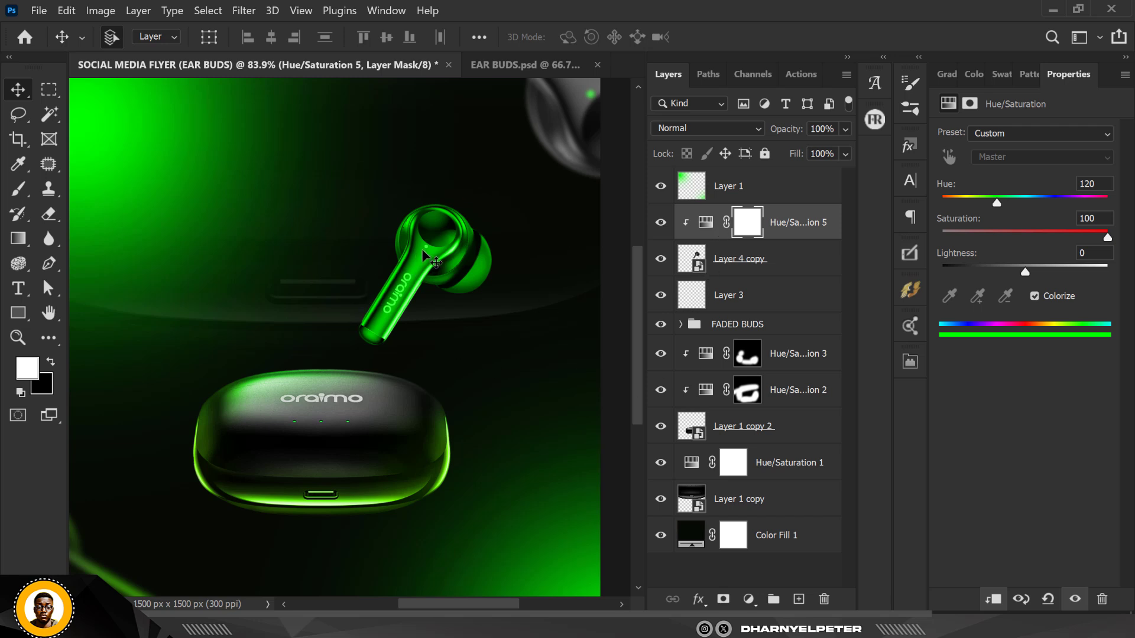
Invert the adjustment's mask to black, switch to the Brush tool and set its flow to 78%
left_click(749, 224)
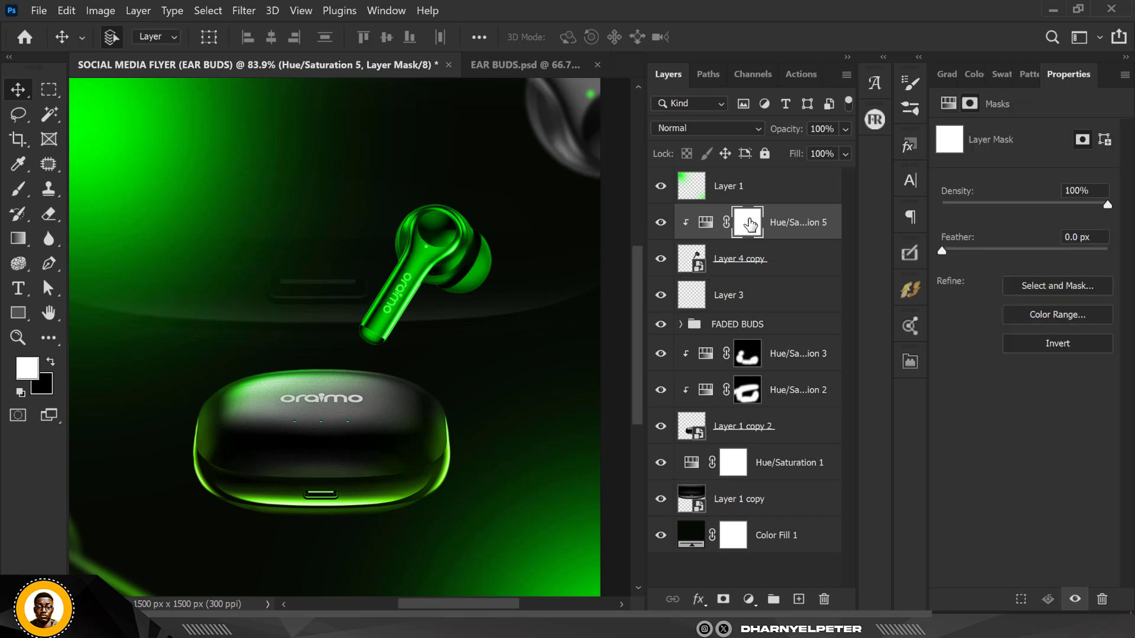
key("ctrl+i")
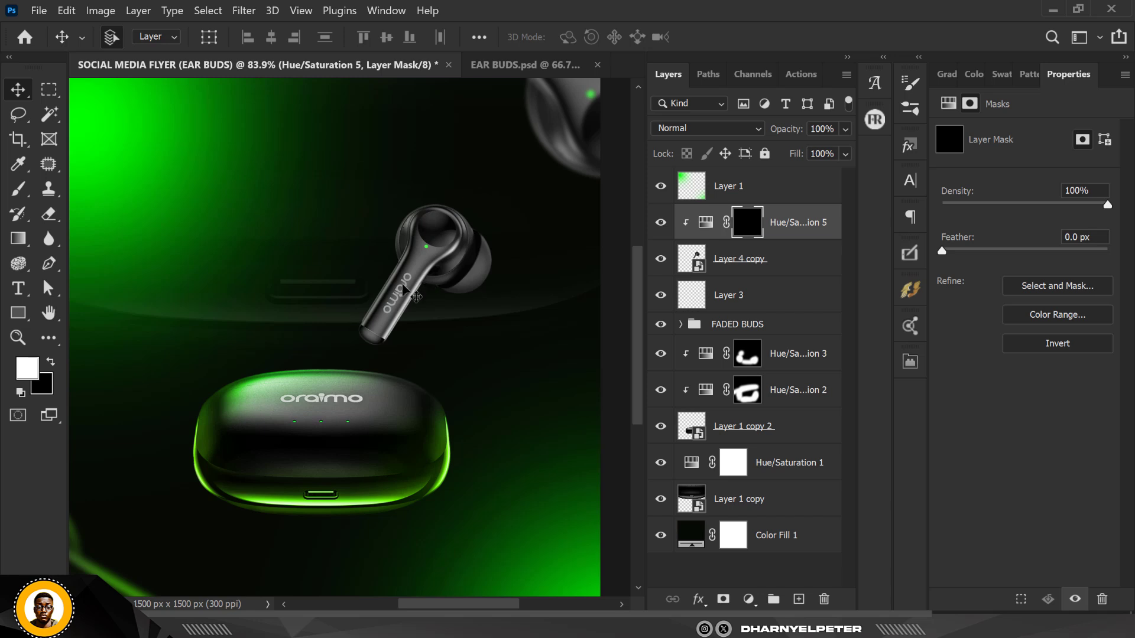
key("b")
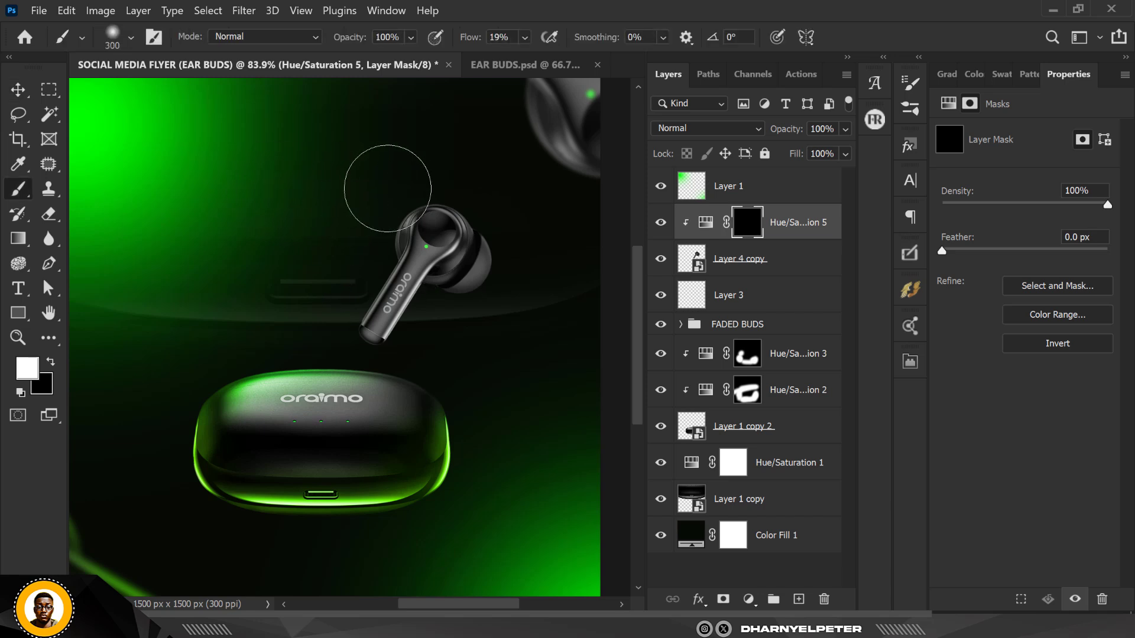
scroll(381, 201, "up", 2)
left_click(525, 37)
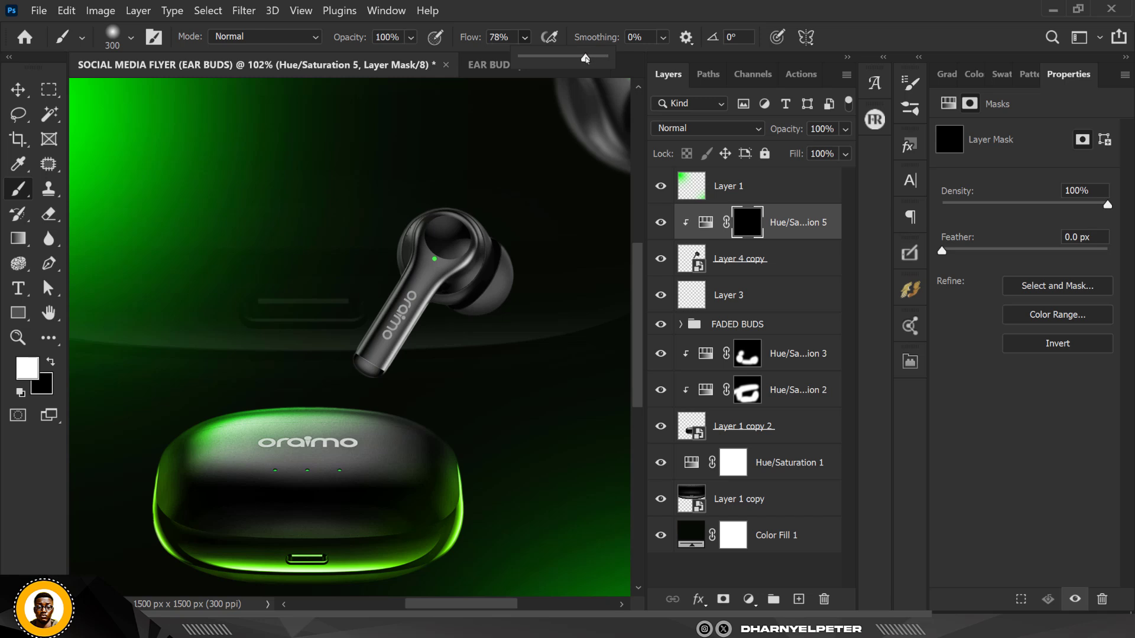
Paint white on the mask with a 150 px brush to reveal the green tint along the earbud's edges
key("bracketleft")
key("bracketleft")
key("bracketleft")
key("bracketleft")
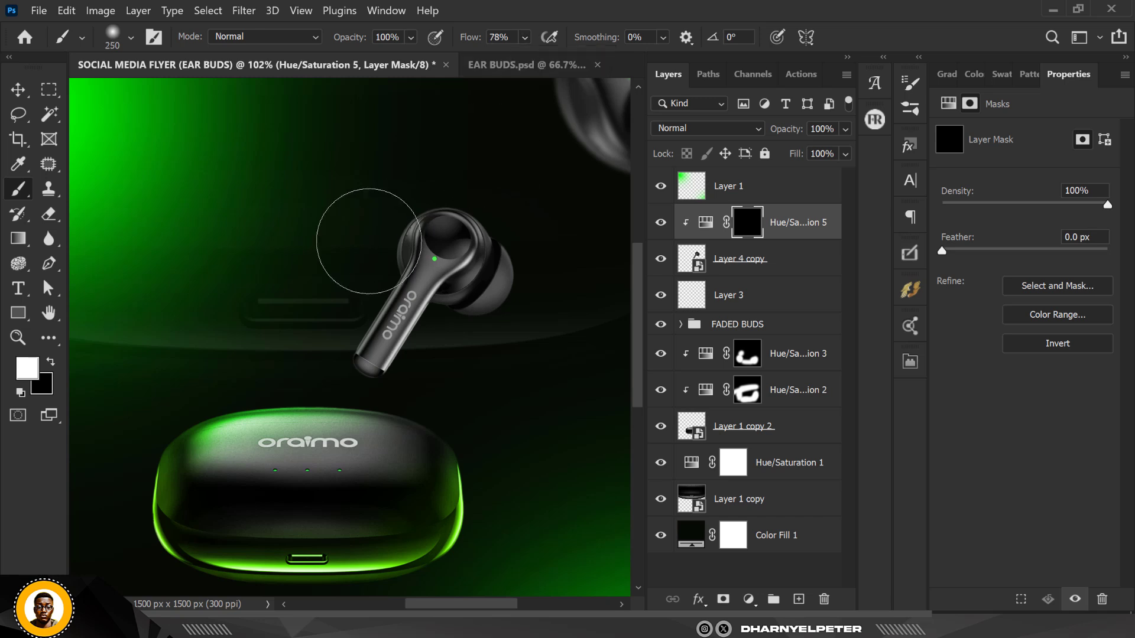
scroll(366, 231, "up", 2)
mouse_move(366, 230)
left_mouse_down()
mouse_move(445, 172)
mouse_move(398, 220)
left_mouse_up()
mouse_move(340, 354)
left_mouse_down()
mouse_move(390, 206)
mouse_move(380, 242)
mouse_move(406, 230)
mouse_move(438, 175)
mouse_move(423, 186)
mouse_move(540, 190)
left_mouse_up()
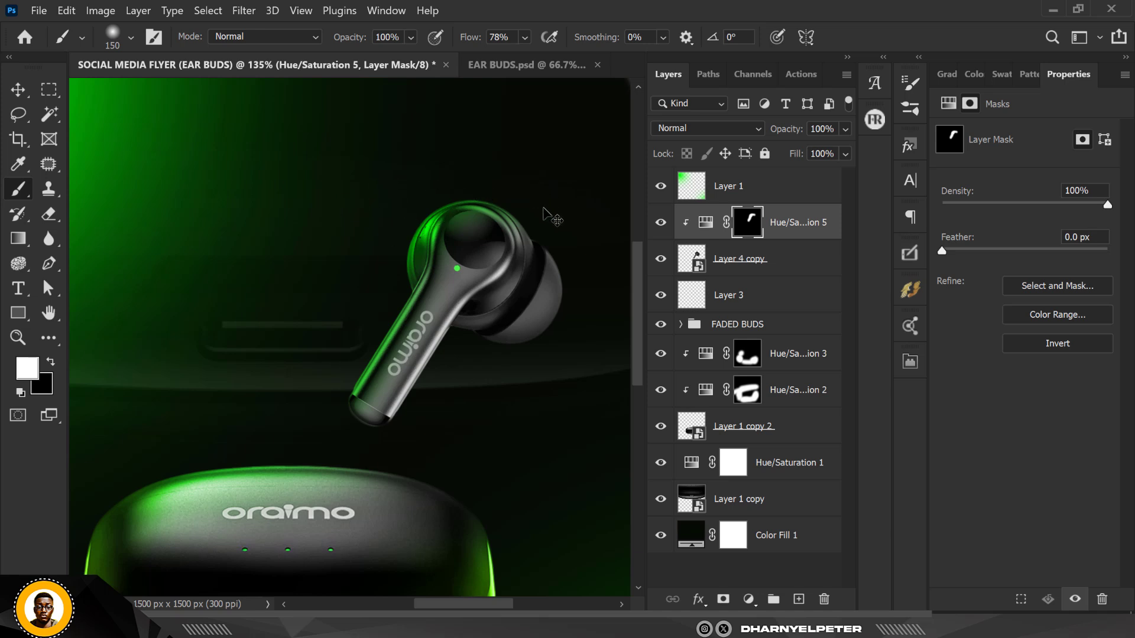
key("x")
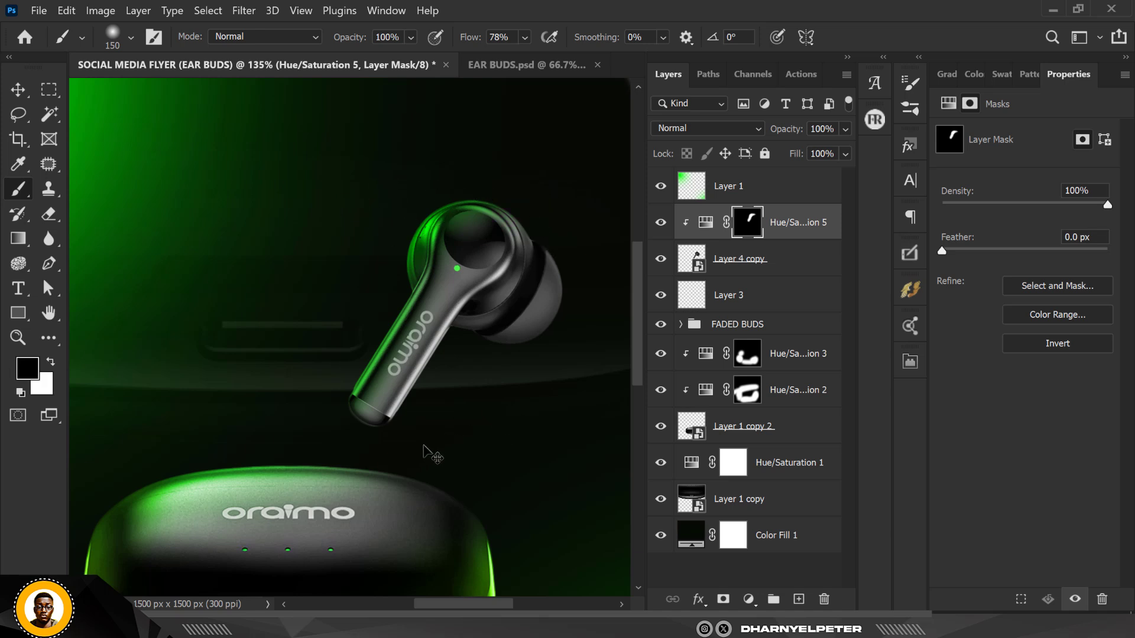
key("x")
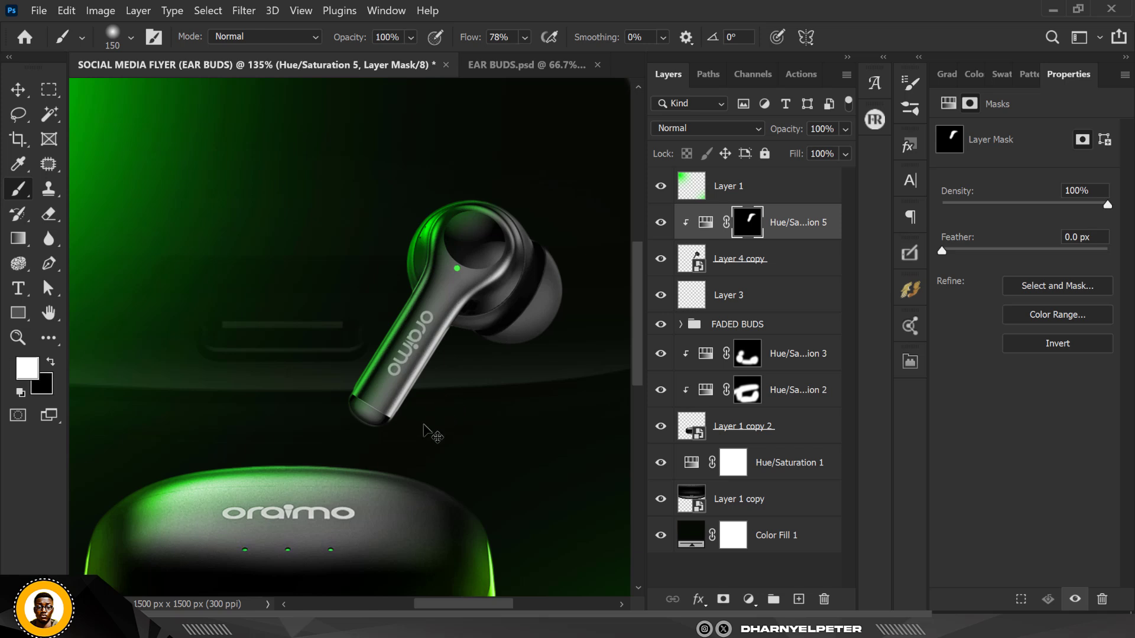
mouse_move(489, 370)
left_mouse_down()
mouse_move(531, 370)
mouse_move(598, 307)
mouse_move(608, 241)
mouse_move(539, 185)
mouse_move(588, 300)
left_mouse_up()
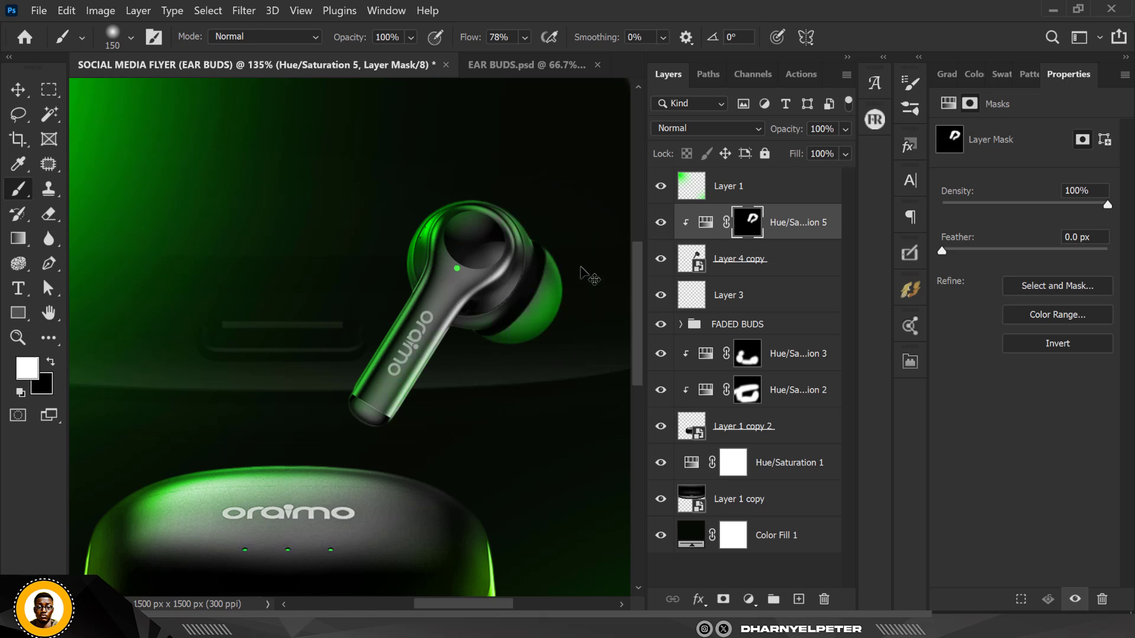
scroll(473, 349, "down", 6)
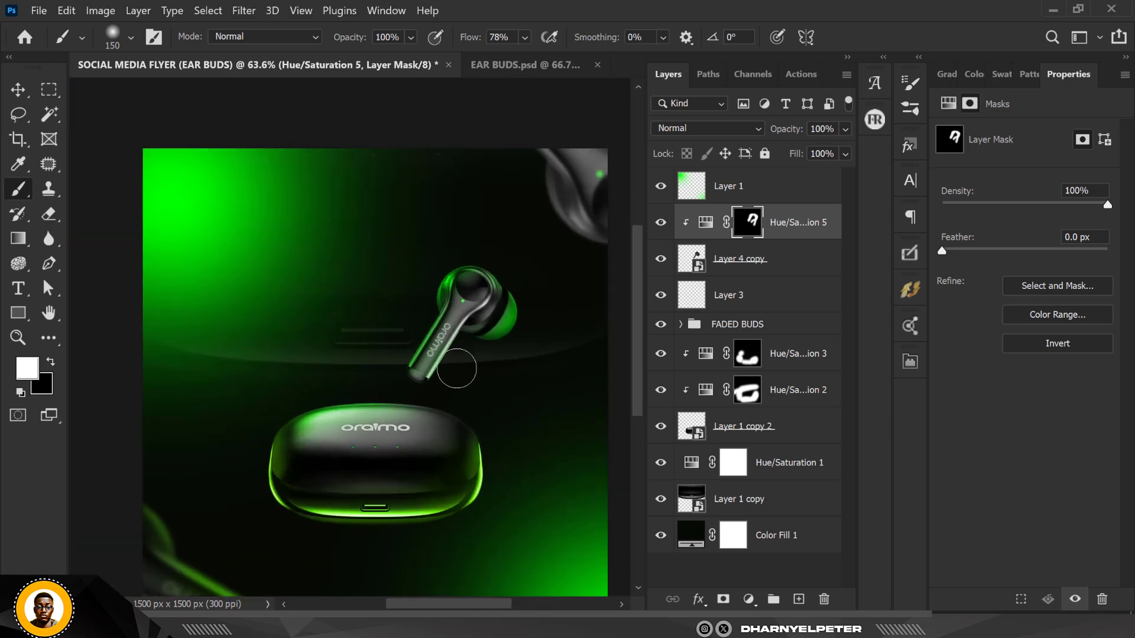
scroll(462, 363, "up", 3)
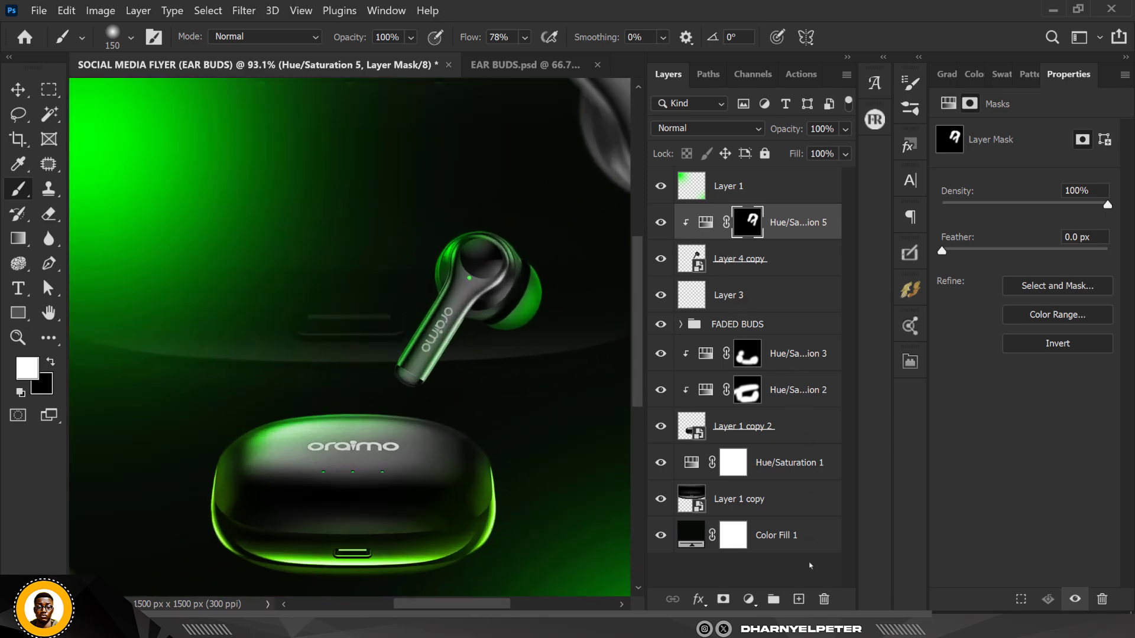
Add a new empty layer above and clip it to the earbud
left_click(801, 602)
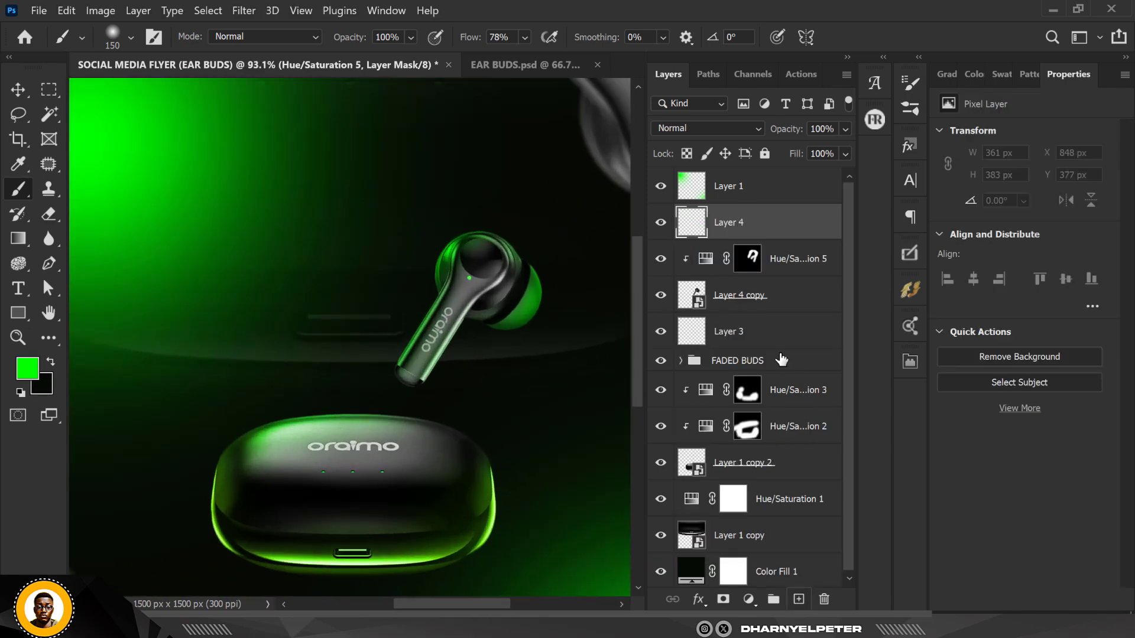
right_click(771, 222)
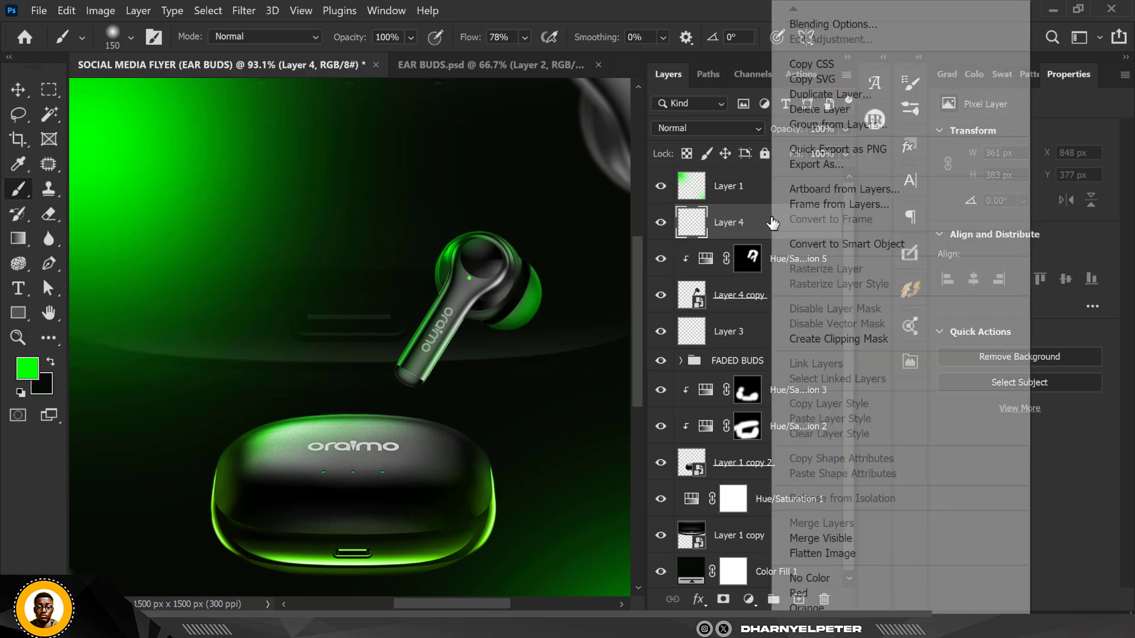
left_click(852, 338)
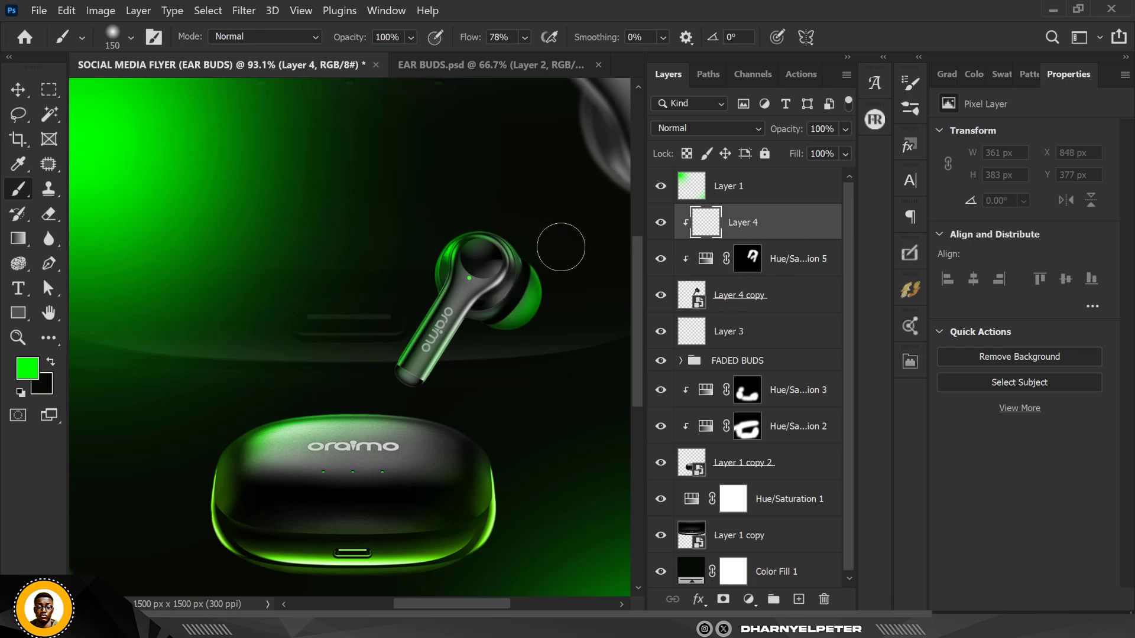
Set the brush flow to 100% and paint green highlights over the earbud's outer edges on the new layer
left_click(525, 37)
left_click_drag(560, 57, 579, 57)
scroll(566, 266, "up", 2)
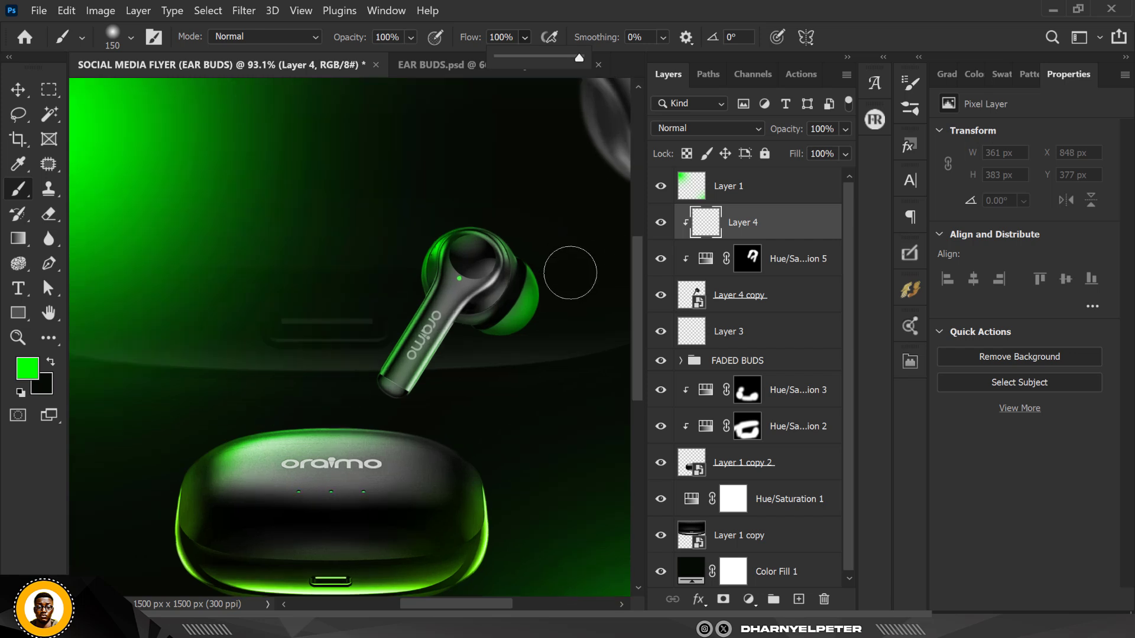
mouse_move(562, 260)
left_mouse_down()
mouse_move(579, 331)
mouse_move(571, 363)
mouse_move(540, 388)
left_mouse_up()
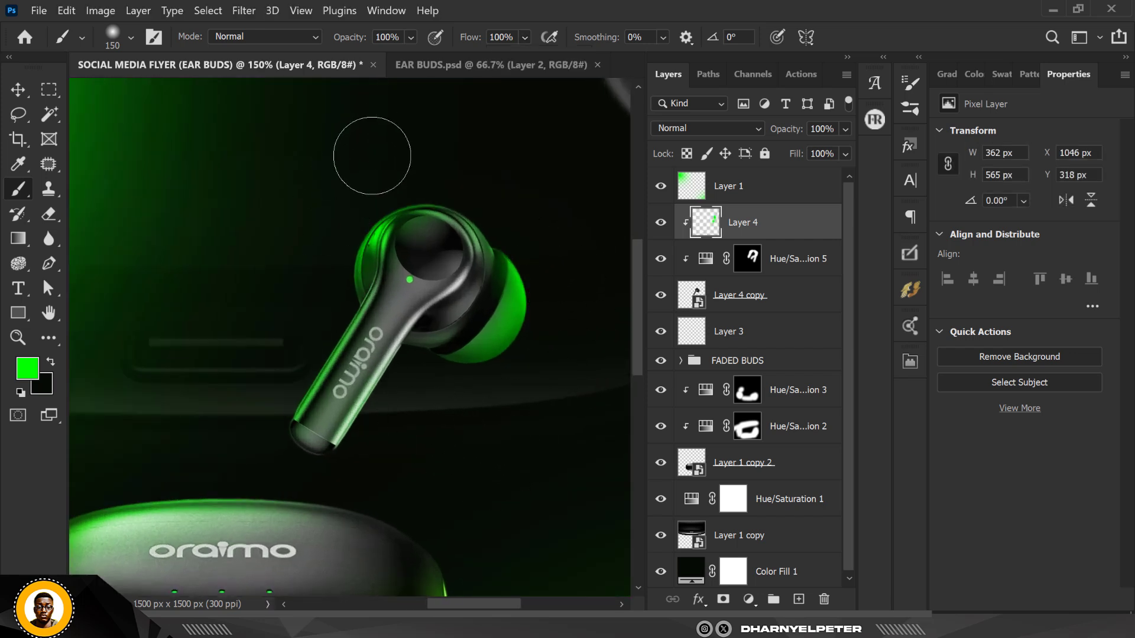
left_click(337, 222)
mouse_move(337, 222)
left_mouse_down()
mouse_move(286, 303)
mouse_move(331, 290)
left_mouse_up()
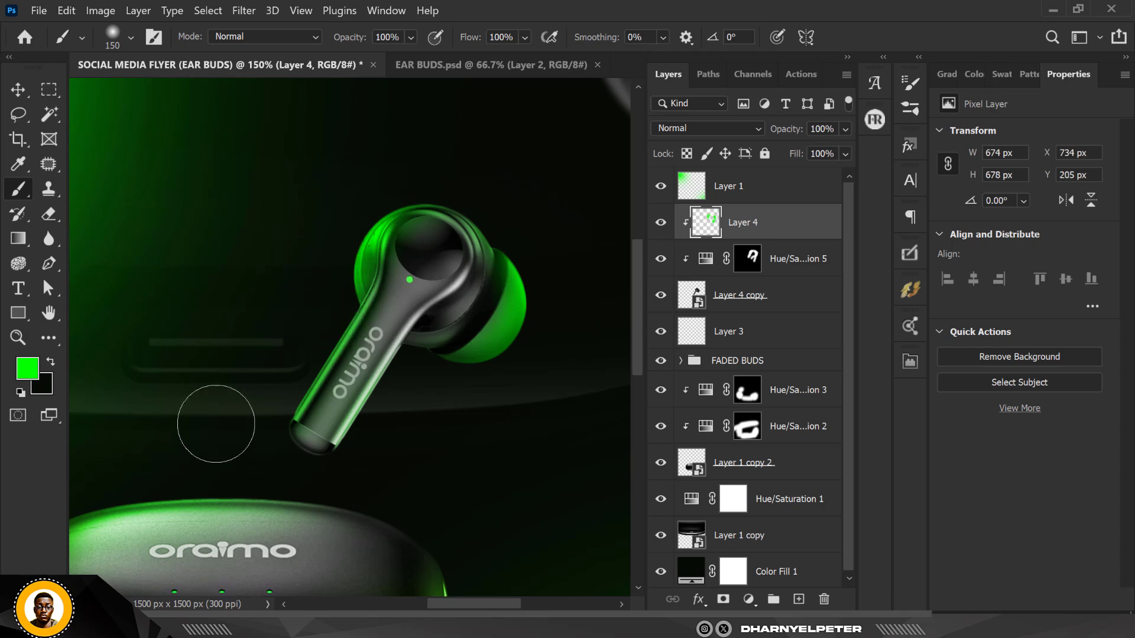
left_click_drag(215, 425, 240, 410)
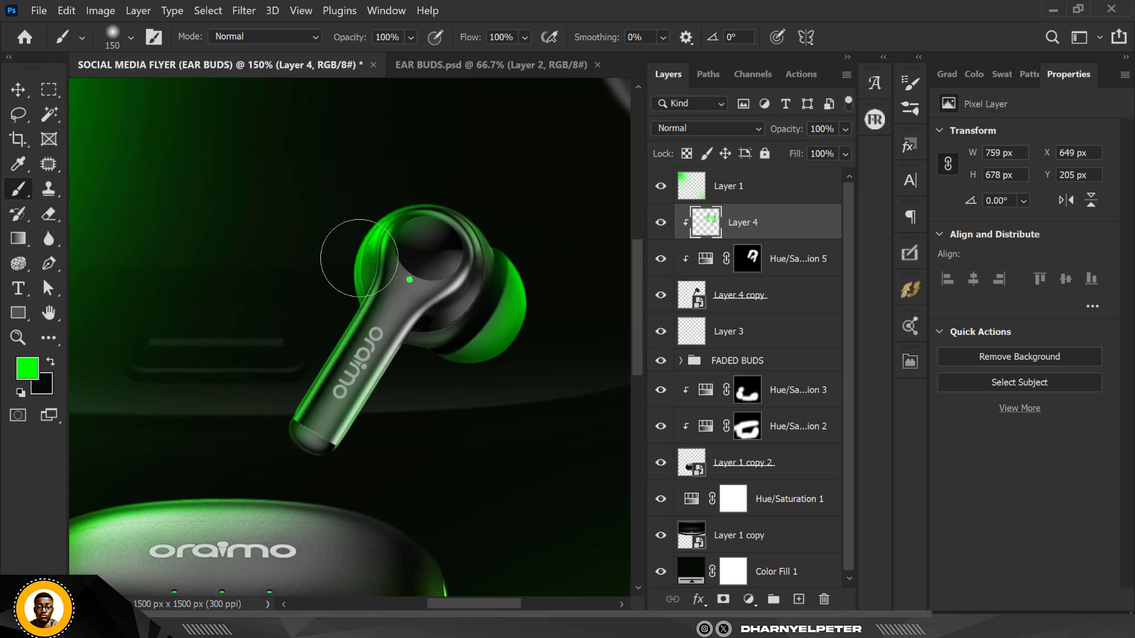
scroll(421, 172, "down", 4)
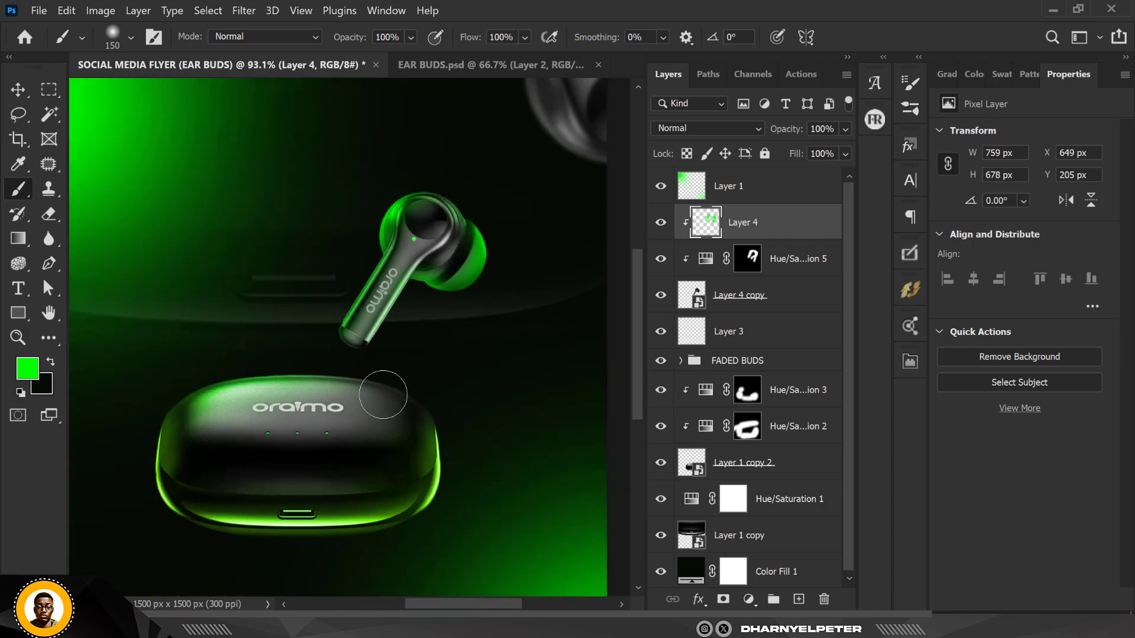
scroll(394, 248, "down", 3)
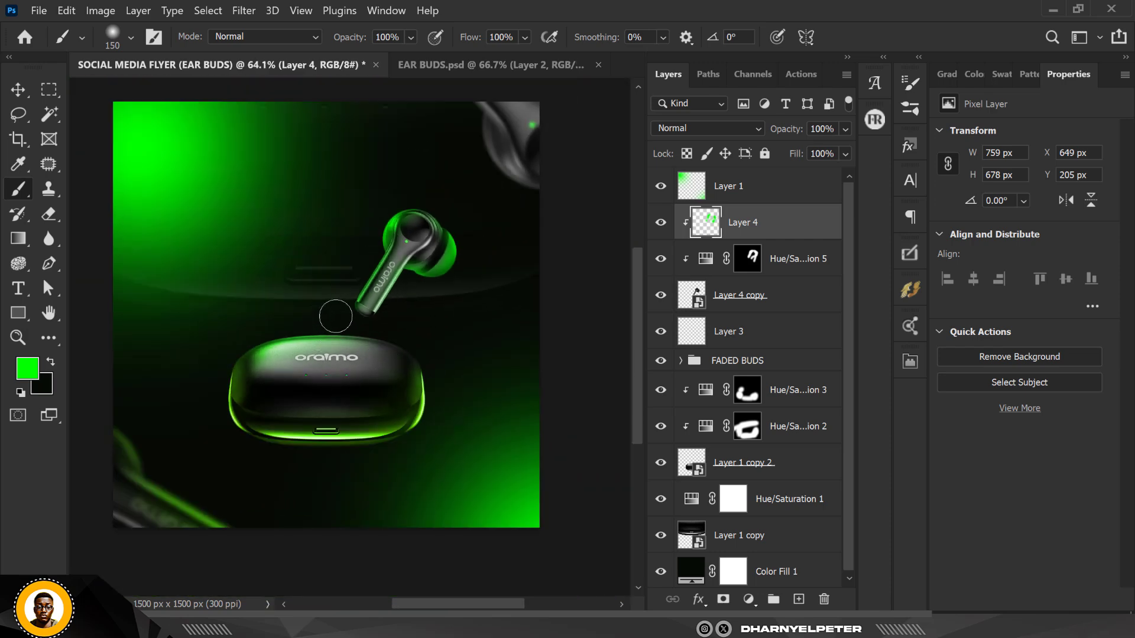
scroll(416, 282, "up", 4)
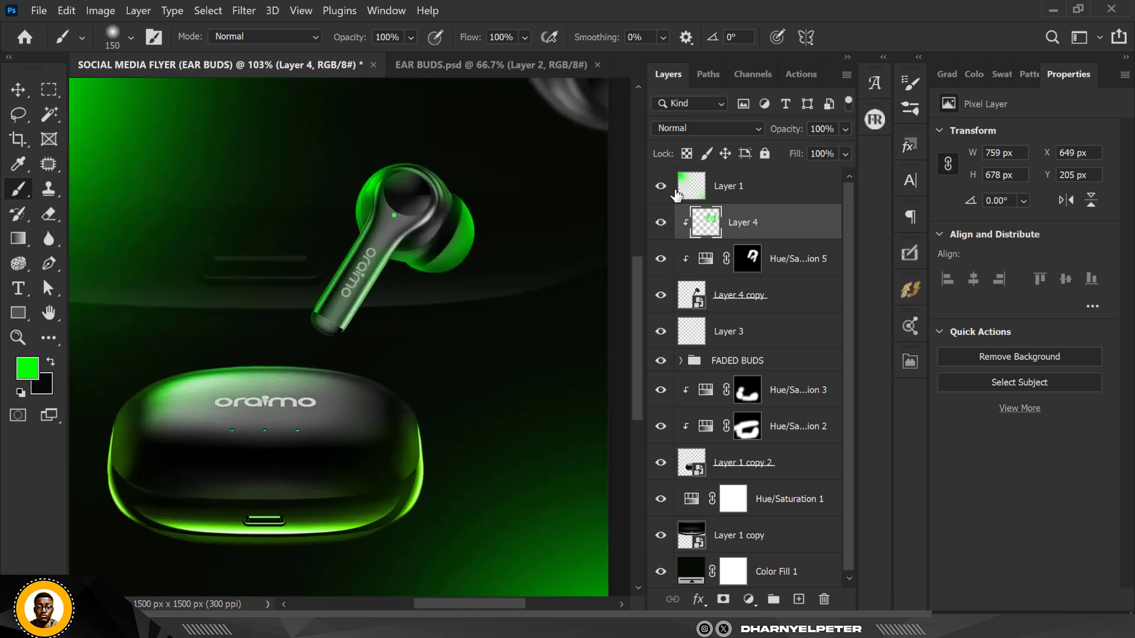
Set the painted highlight layer's blend mode to Linear Dodge (Add) and switch to the Move tool
left_click(701, 130)
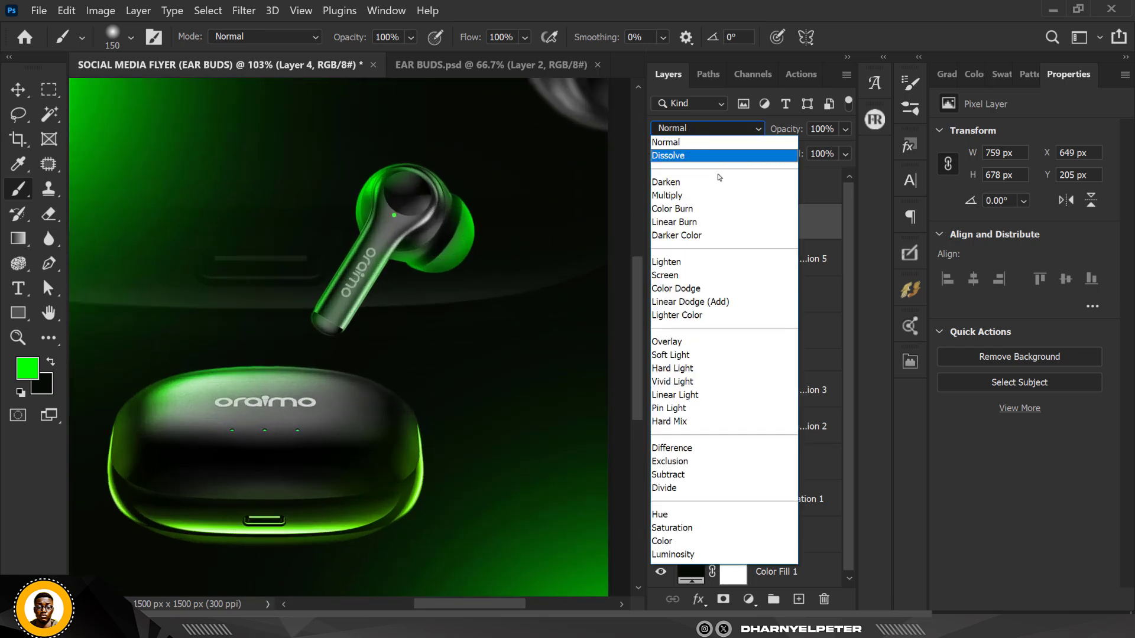
left_click(709, 305)
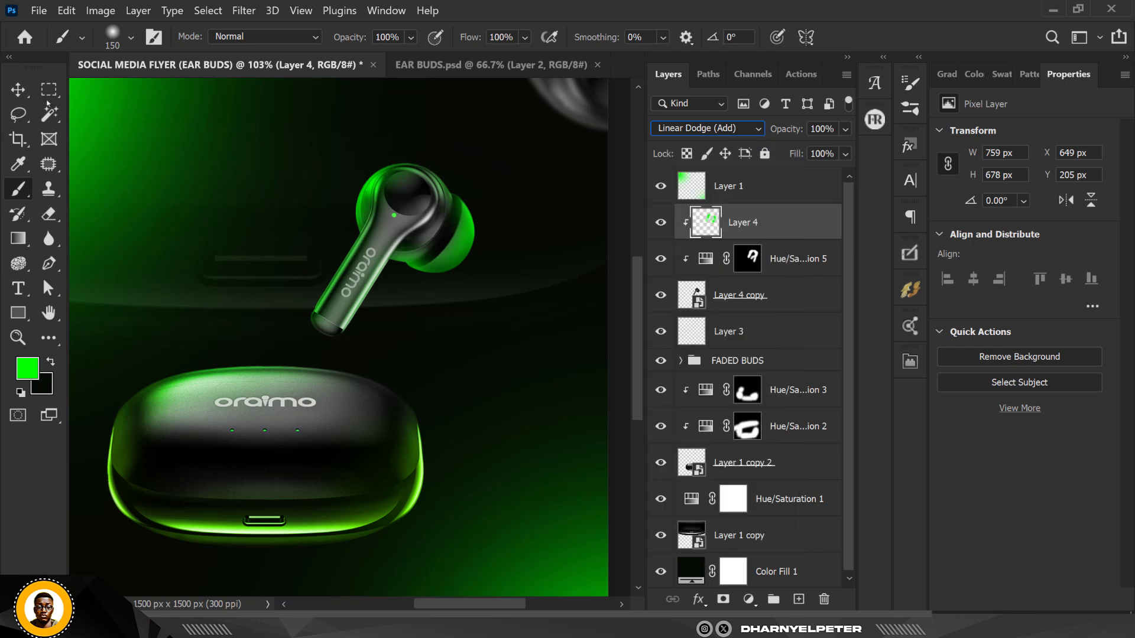
left_click(17, 90)
Switch to the EAR BUDS.psd document
scroll(437, 296, "down", 4)
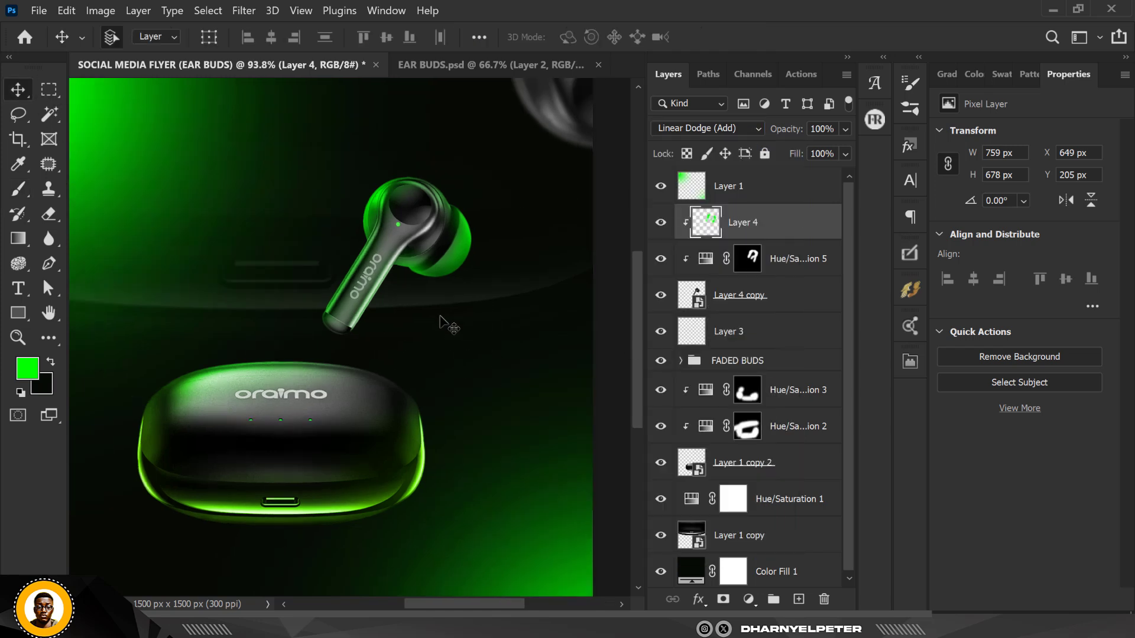
scroll(425, 272, "down", 3)
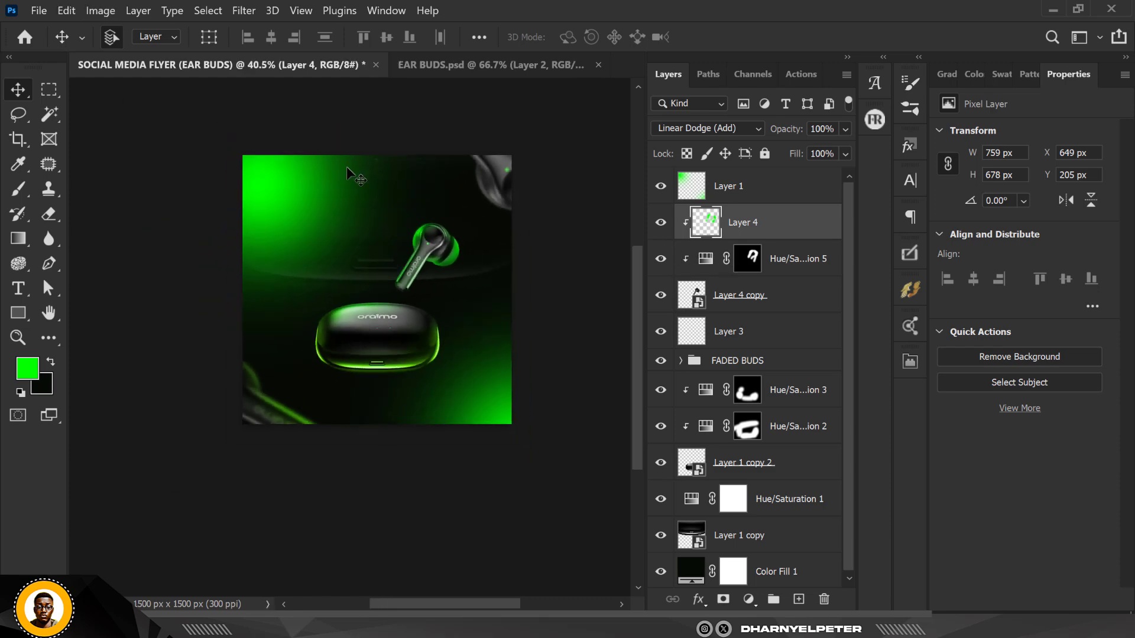
scroll(346, 166, "up", 1)
left_click(449, 60)
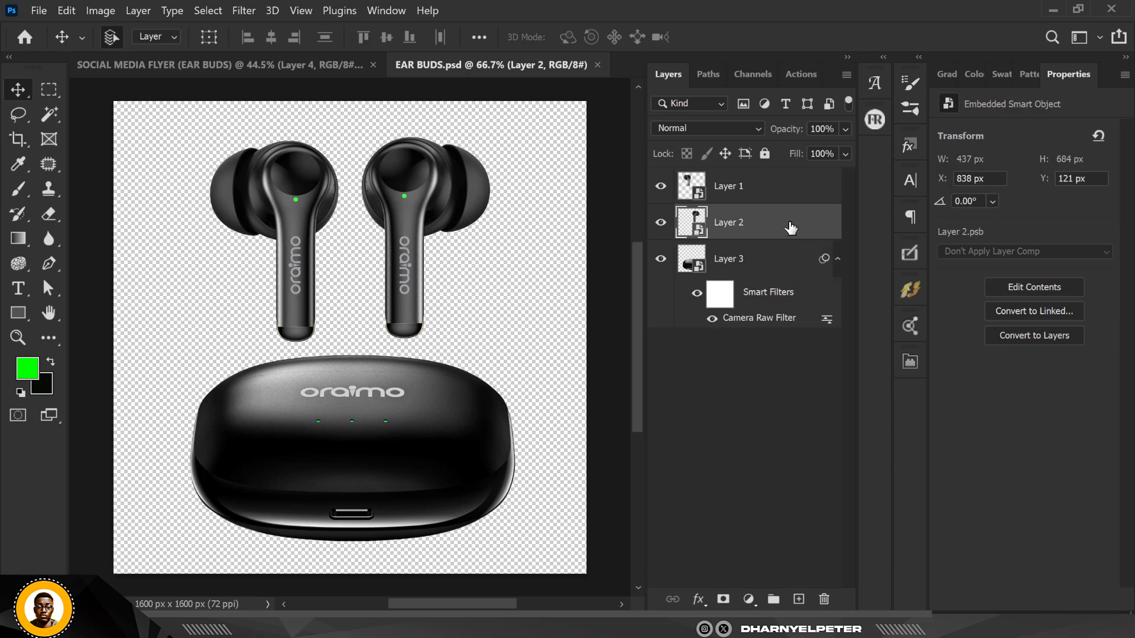
Back in the flyer, group the green earbud with its hue/saturation and highlight layers and name the group BUD 1
left_click(171, 64)
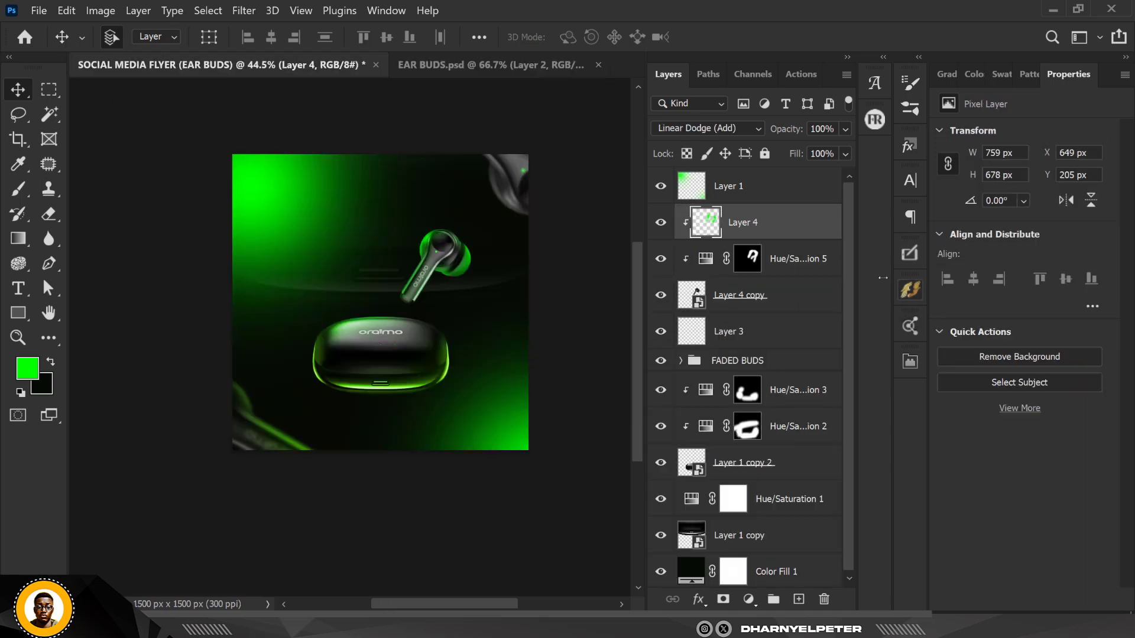
left_click(764, 307, "shift")
key("ctrl+g")
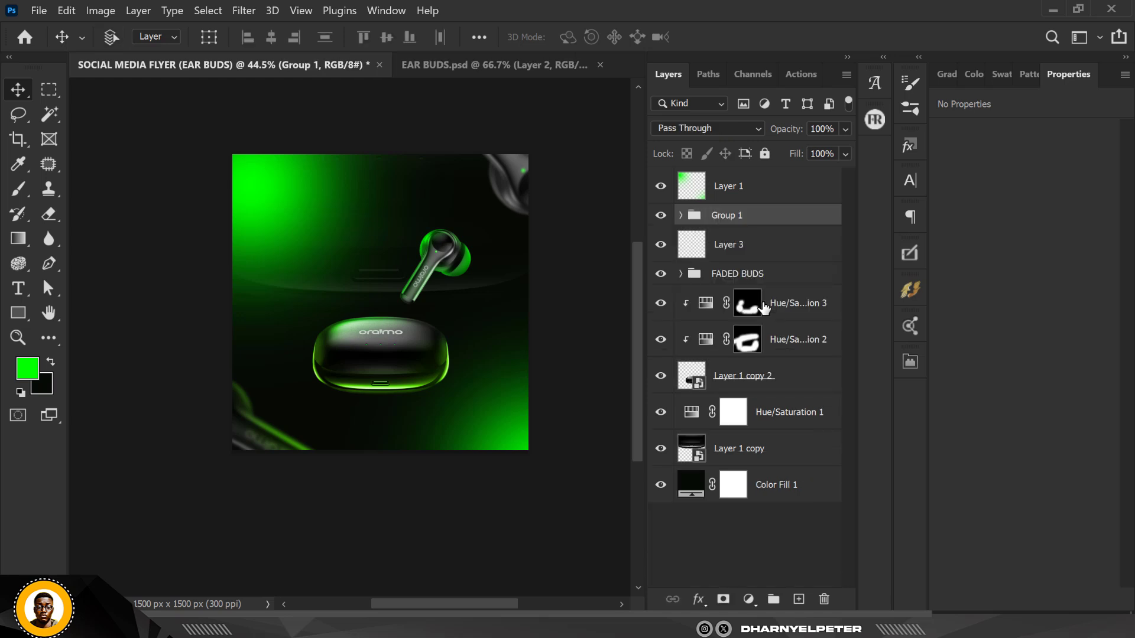
double_click(726, 216)
type("bUD 1")
key("Return")
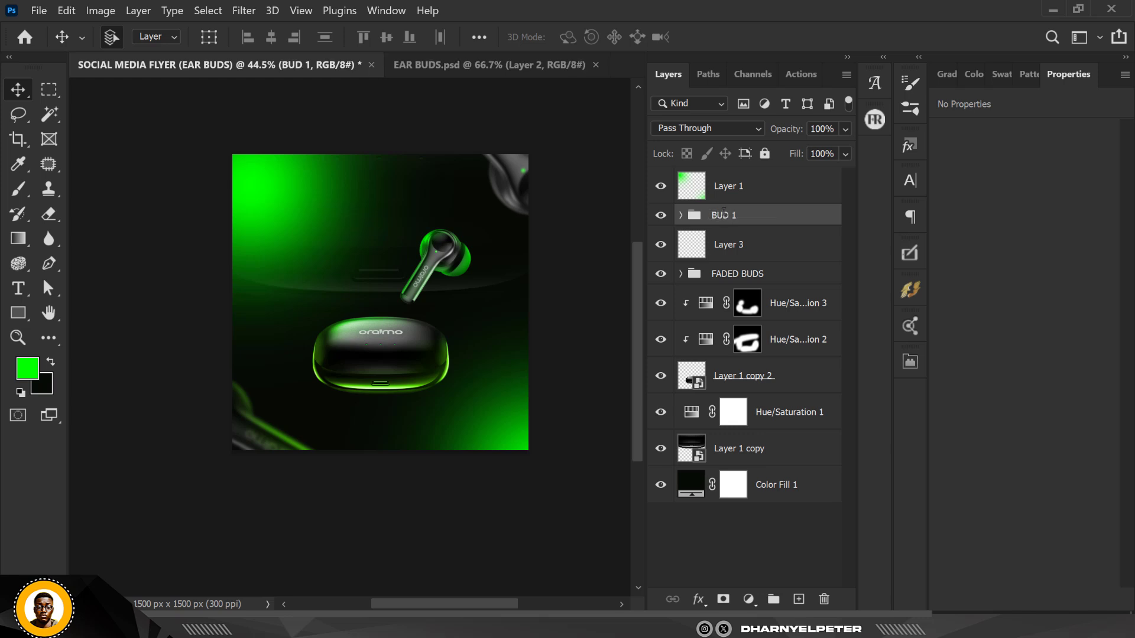
Bring the second earbud from EAR BUDS.psd into the flyer document as a new layer
scroll(485, 220, "up", 3)
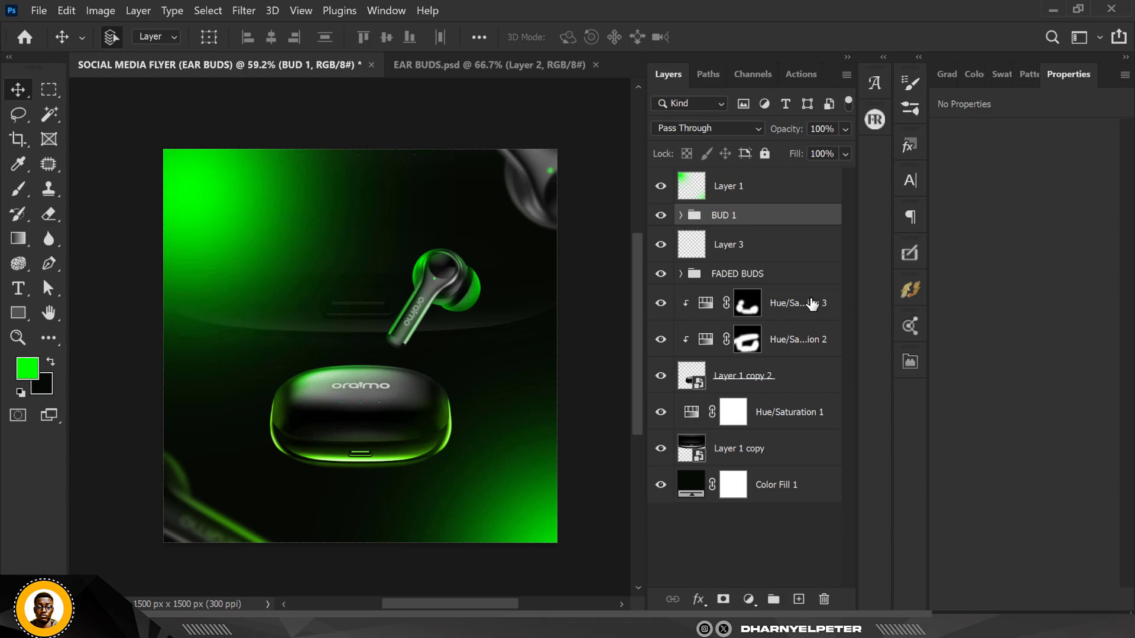
left_click(473, 65)
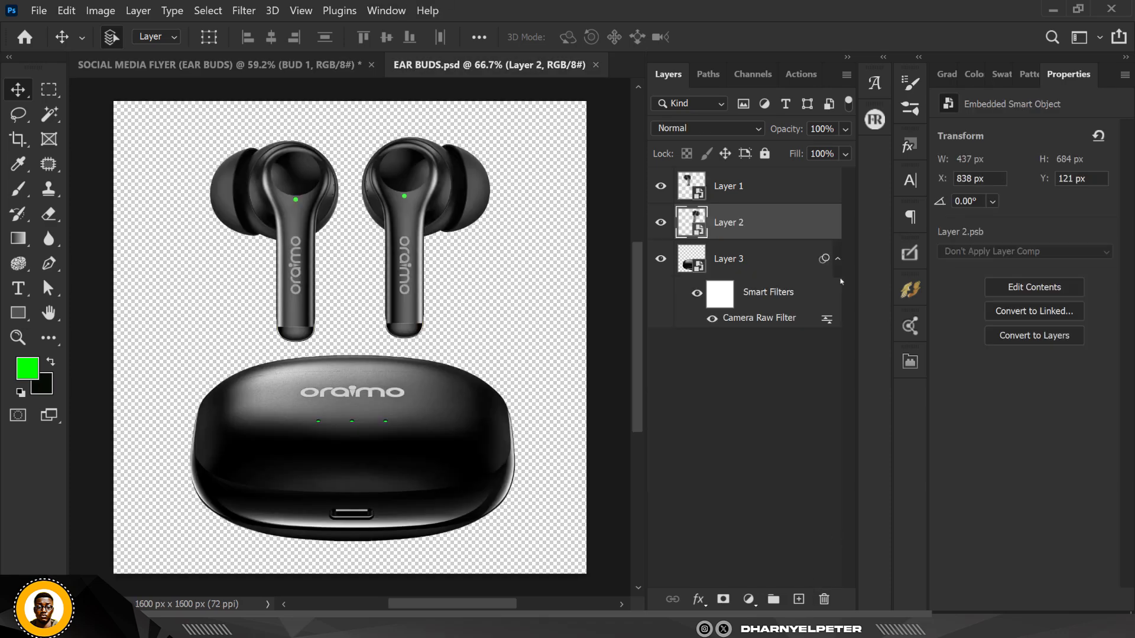
left_click_drag(768, 193, 348, 284)
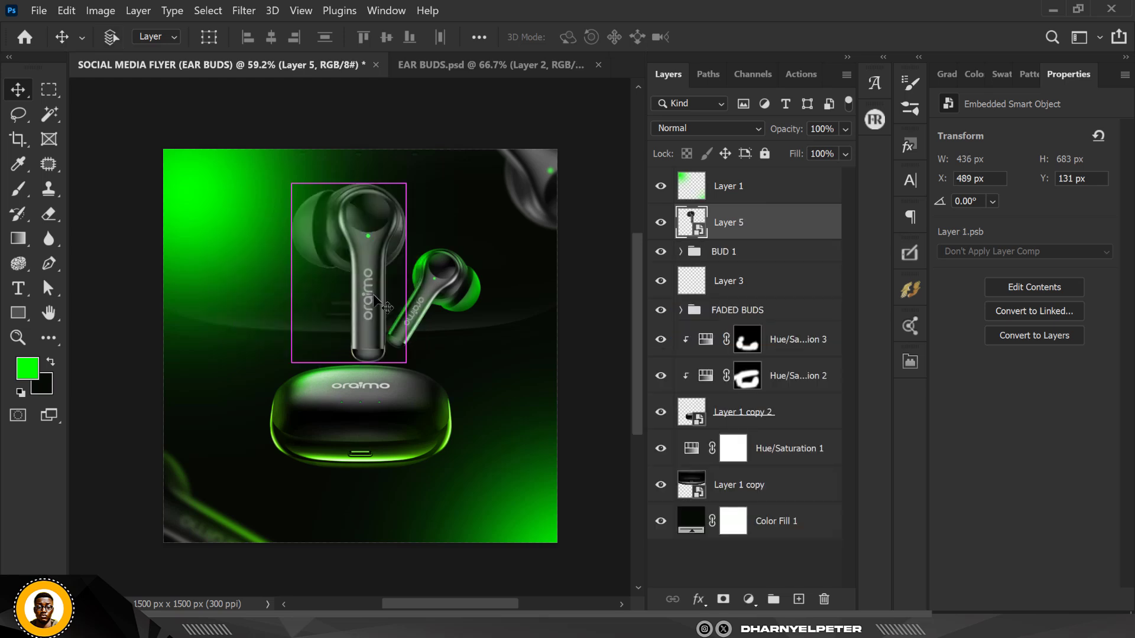
Free-transform the new earbud, rotating it about -45° and placing it at the upper left beside the green earbud
key("ctrl+t")
left_click_drag(414, 195, 346, 168)
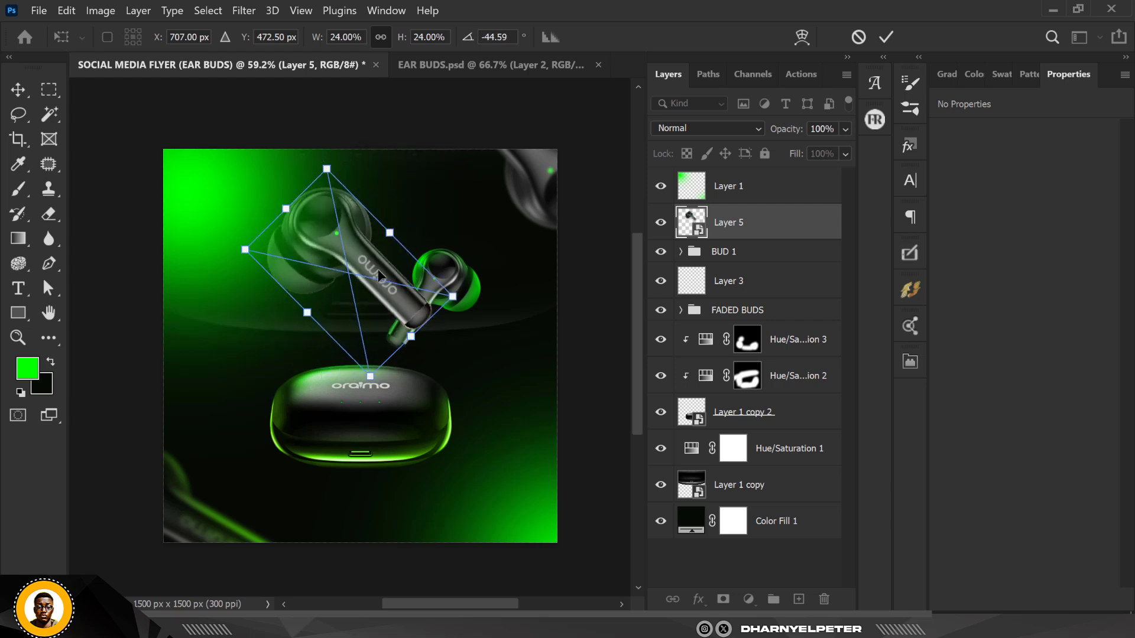
left_click_drag(378, 268, 340, 288)
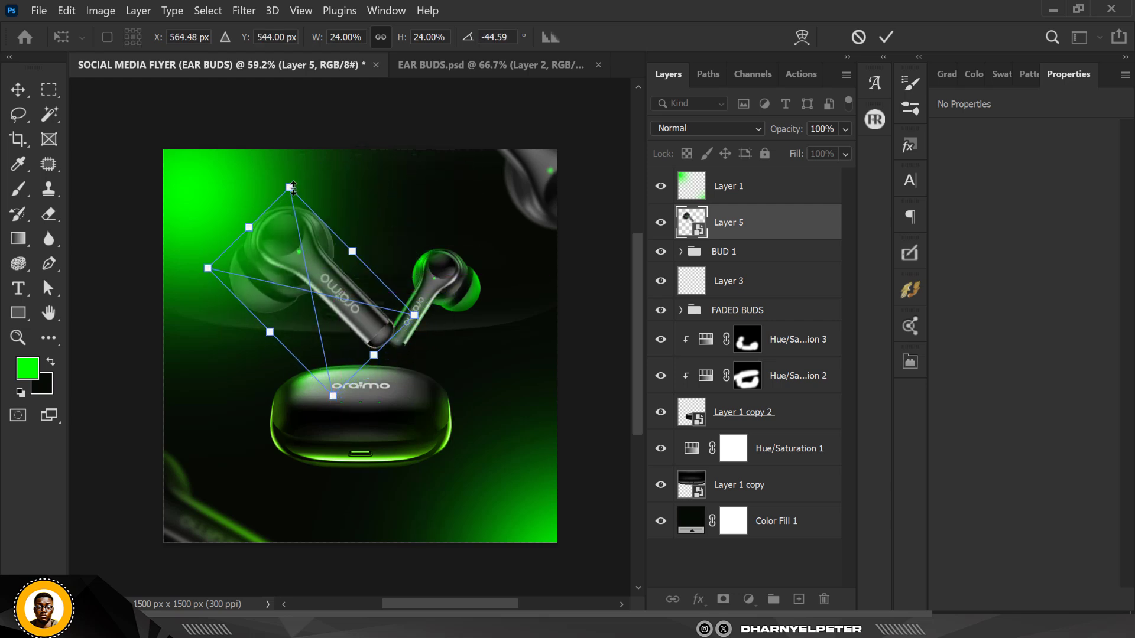
left_click_drag(292, 187, 331, 207)
left_click_drag(417, 254, 294, 321)
Nudge the BUD 1 group 30 px down and 20 px to the right
left_click(744, 253)
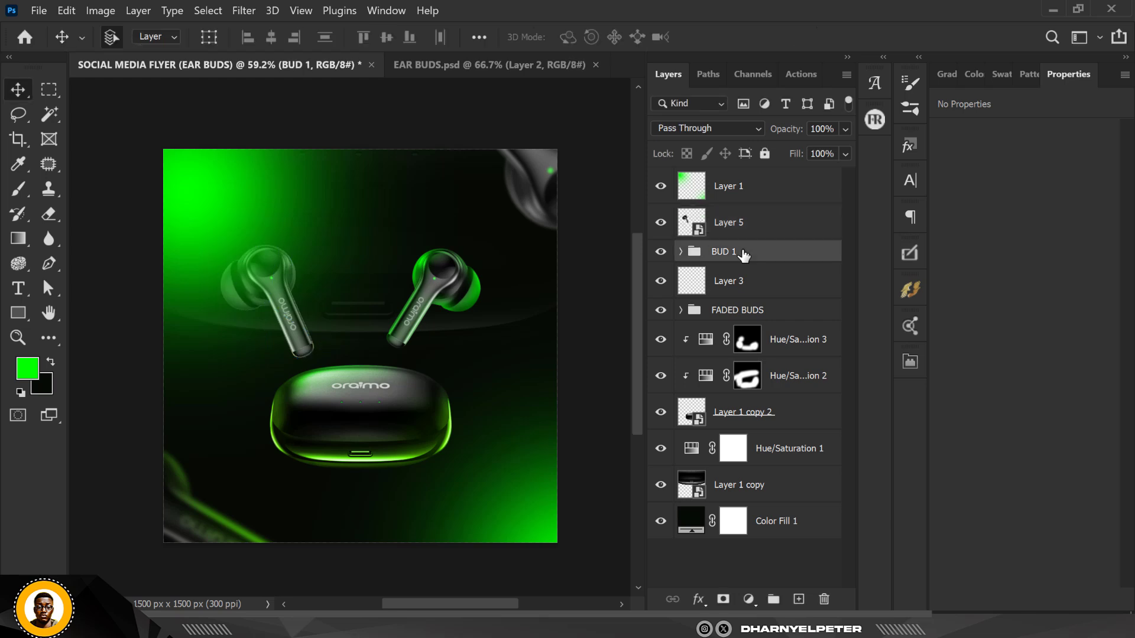
key("shift+Down")
key("shift+Down")
key("shift+Down")
key("shift+Right")
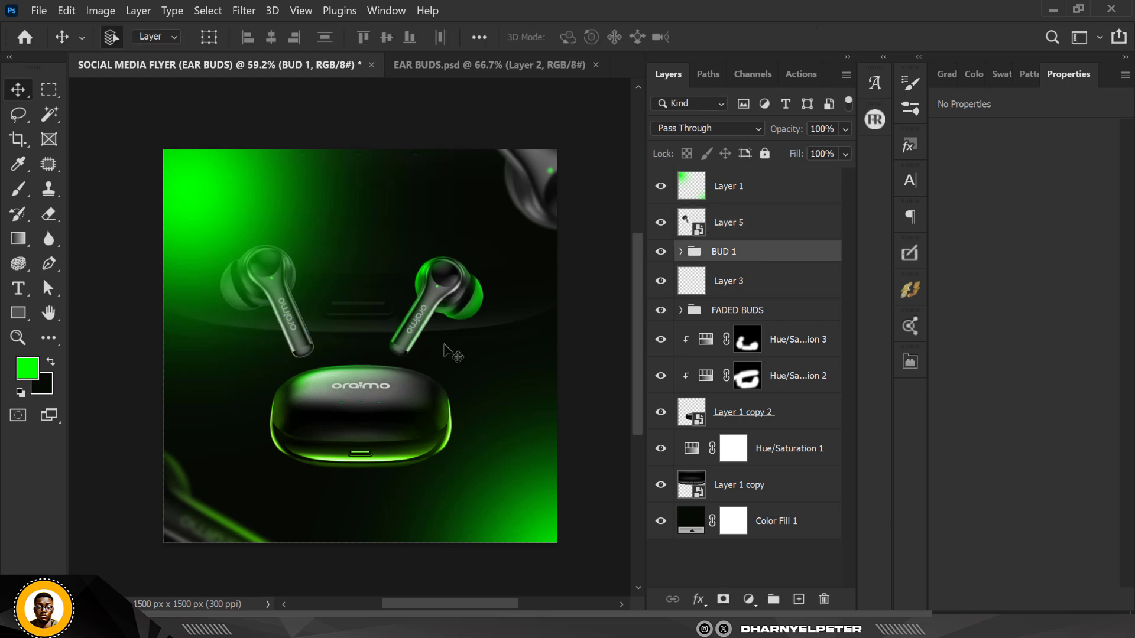
key("shift+Right")
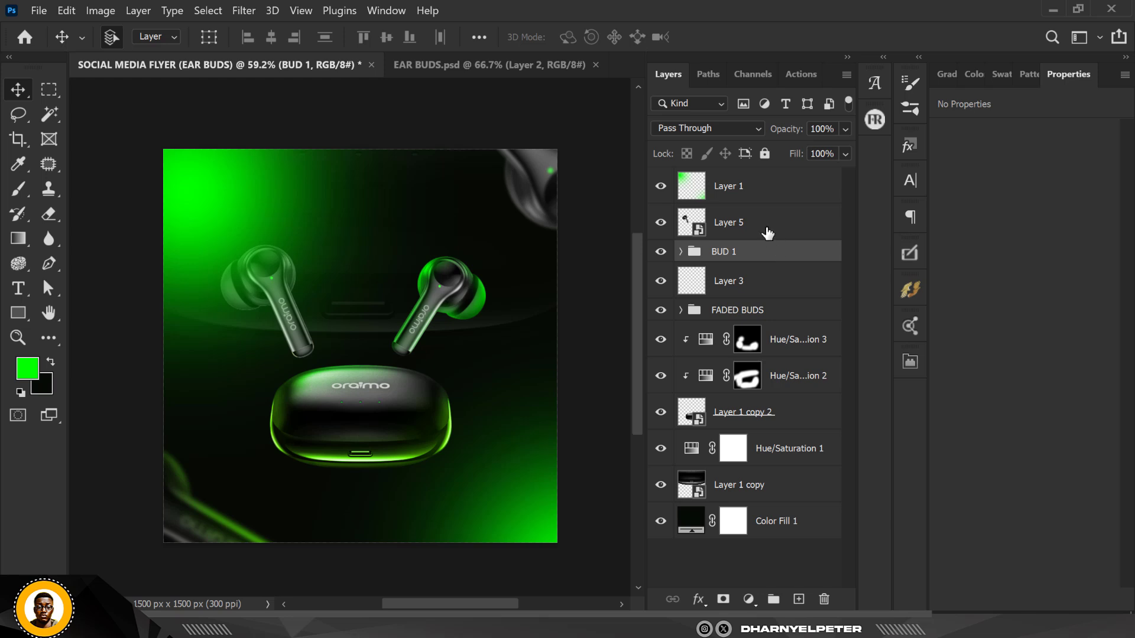
Bring the second earbud's layer to the top of the stack and shift the earbud about 115 px to the right
left_click(766, 231)
key("ctrl+bracketright")
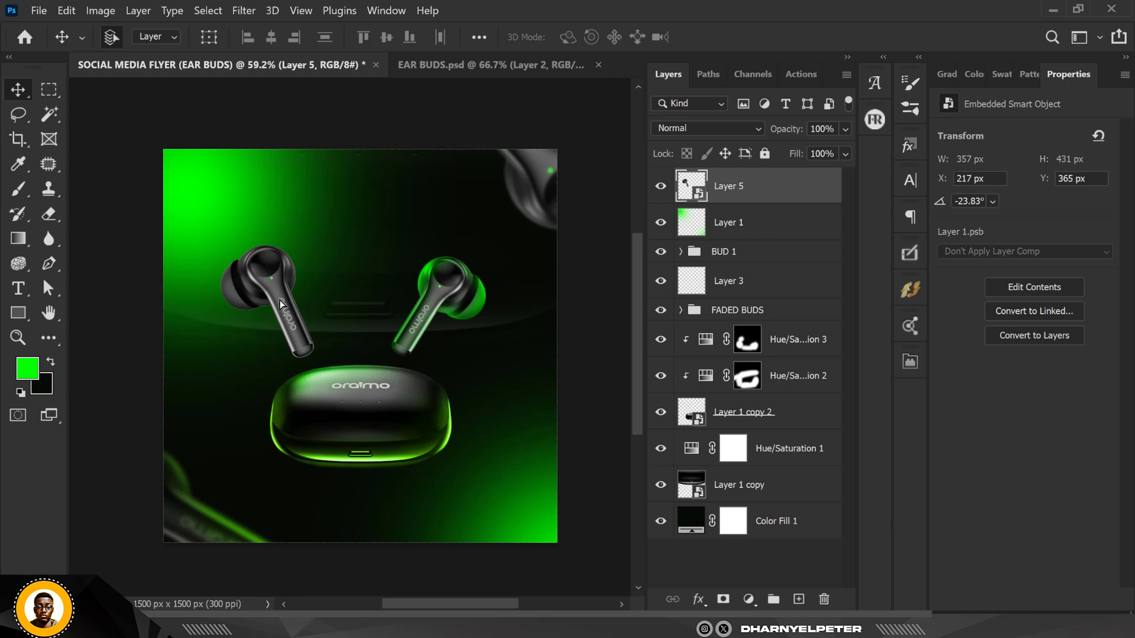
left_click_drag(279, 300, 308, 298)
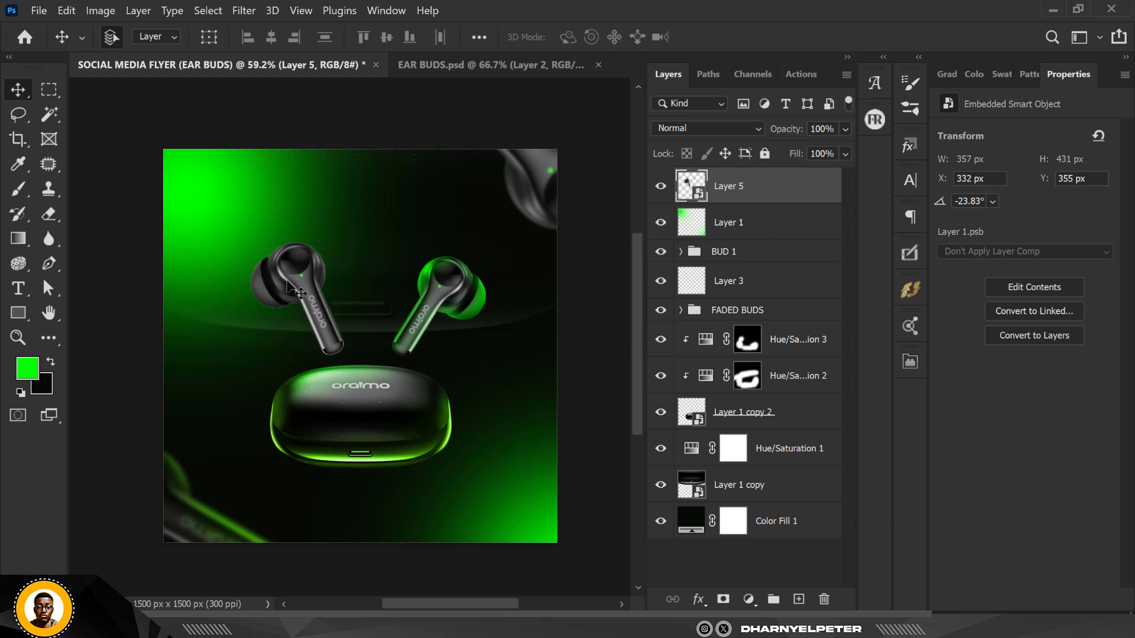
Load the earbud as a selection and refine its edge with Smooth 100 and Decontaminate Colors at 100%, outputting a new layer with layer mask
scroll(288, 283, "up", 3)
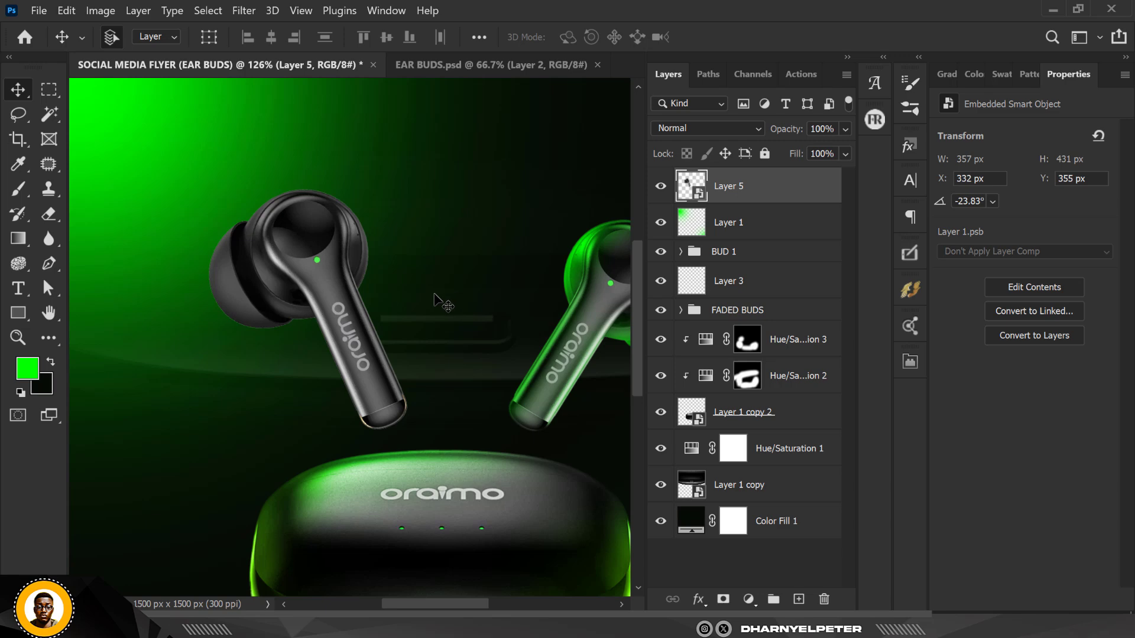
scroll(435, 295, "down", 3)
scroll(434, 295, "up", 1)
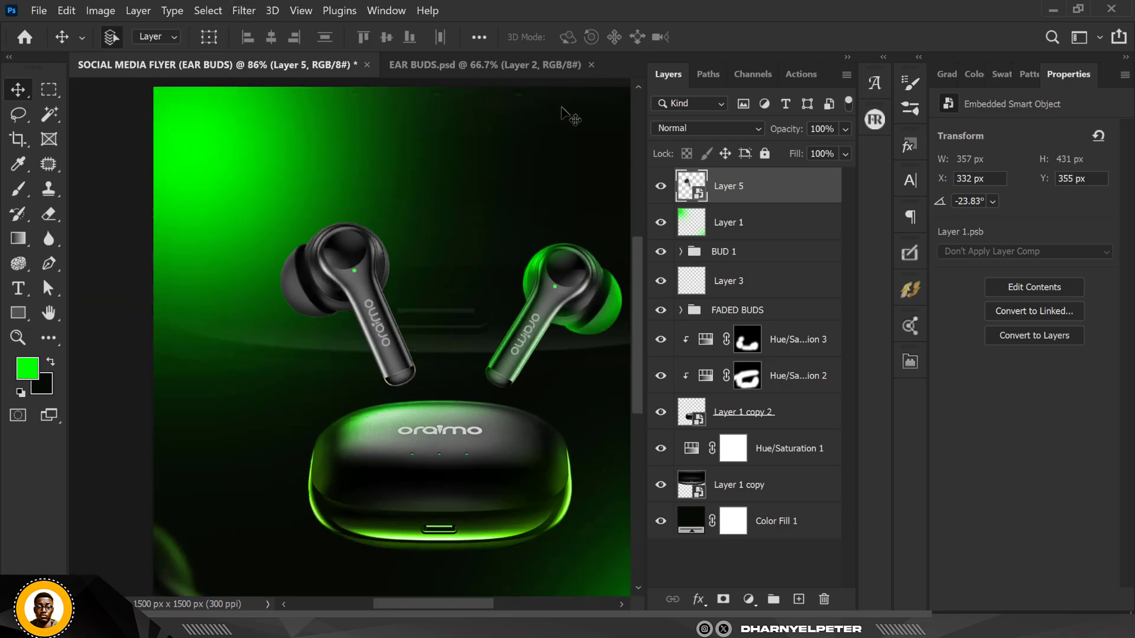
left_click(698, 193, "ctrl")
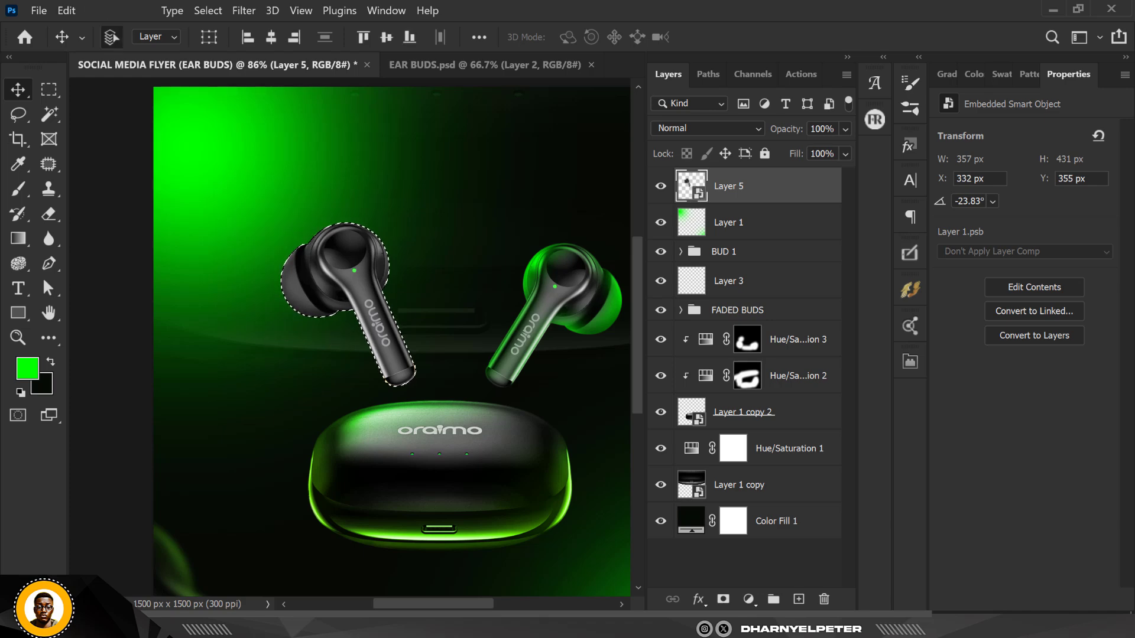
left_click(208, 10)
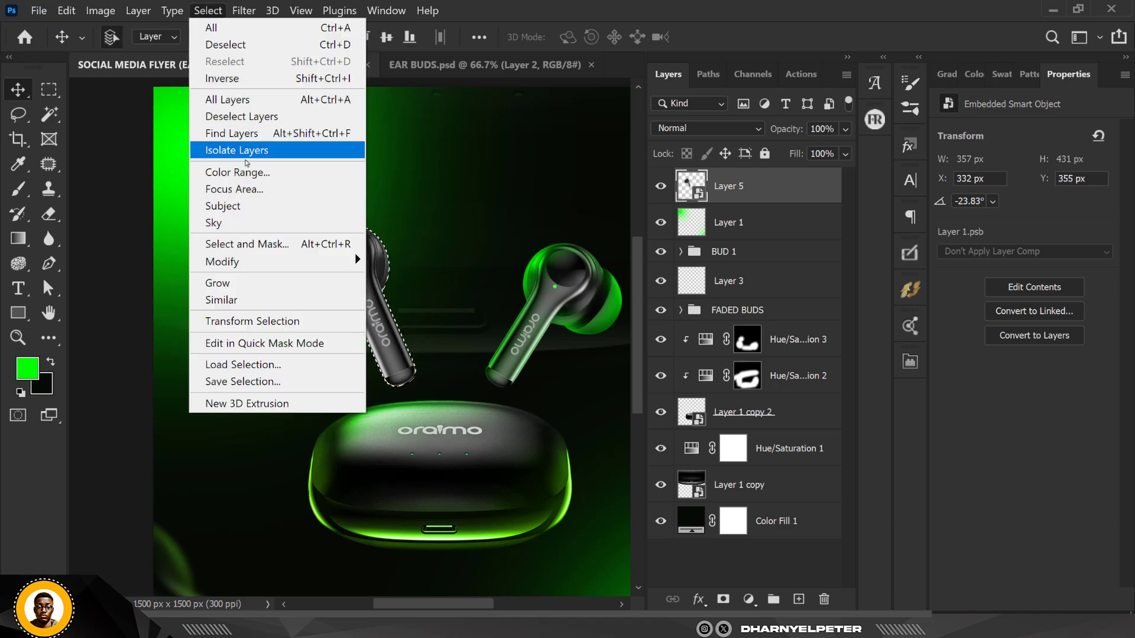
left_click(248, 250)
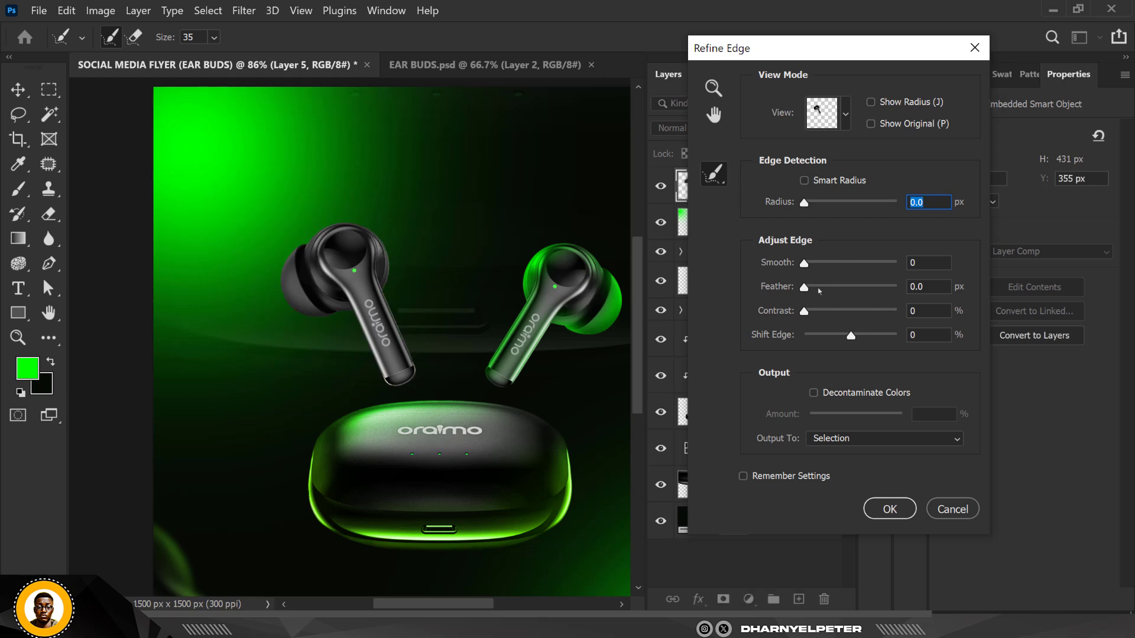
left_click(823, 394)
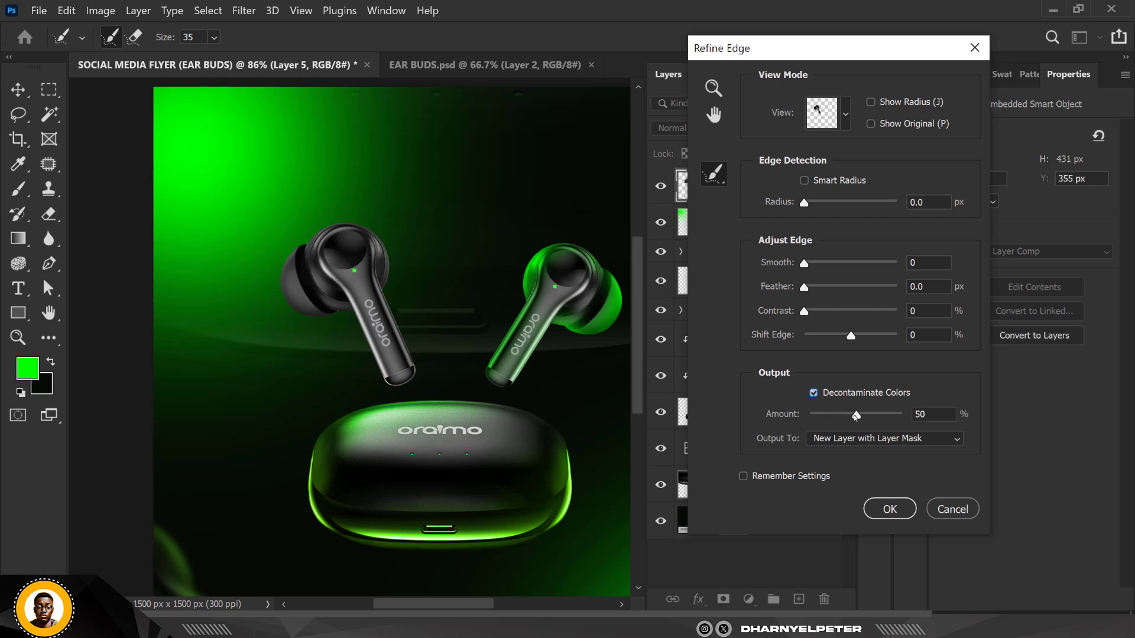
left_click_drag(983, 418, 986, 418)
left_click_drag(894, 266, 901, 265)
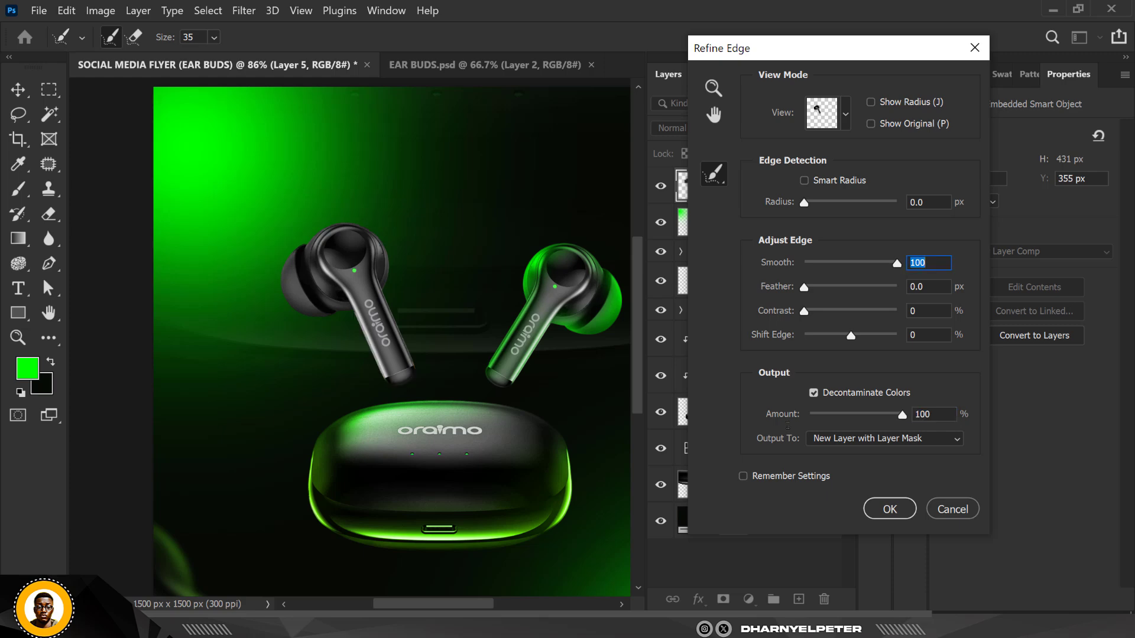
left_click(912, 509)
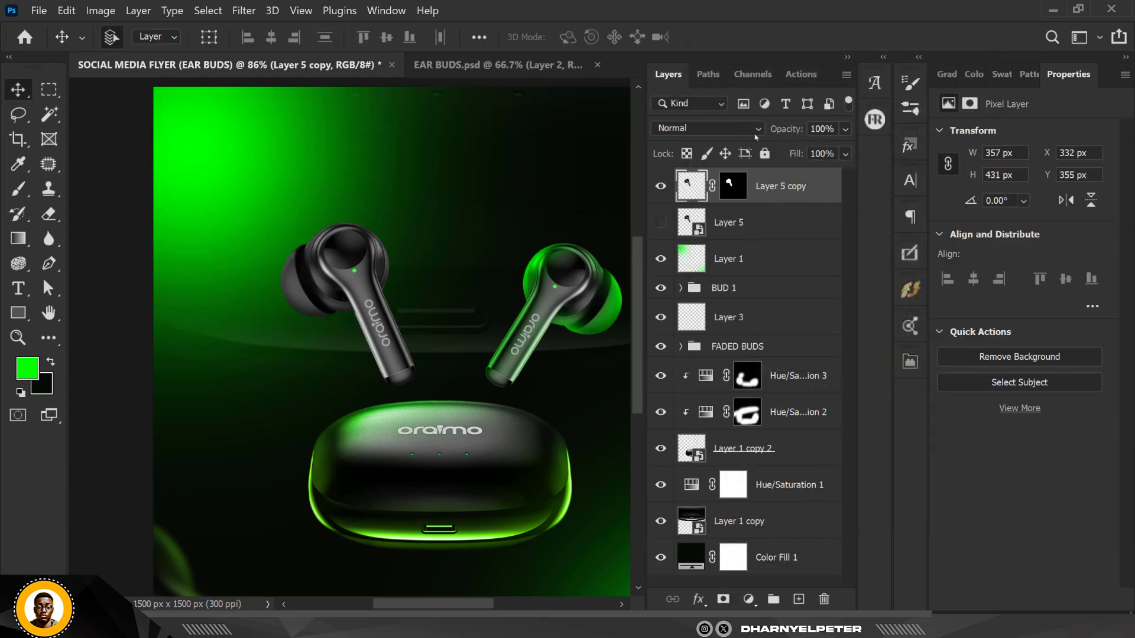
Convert the original and refined earbud layers into a single smart object
left_click(775, 228, "shift")
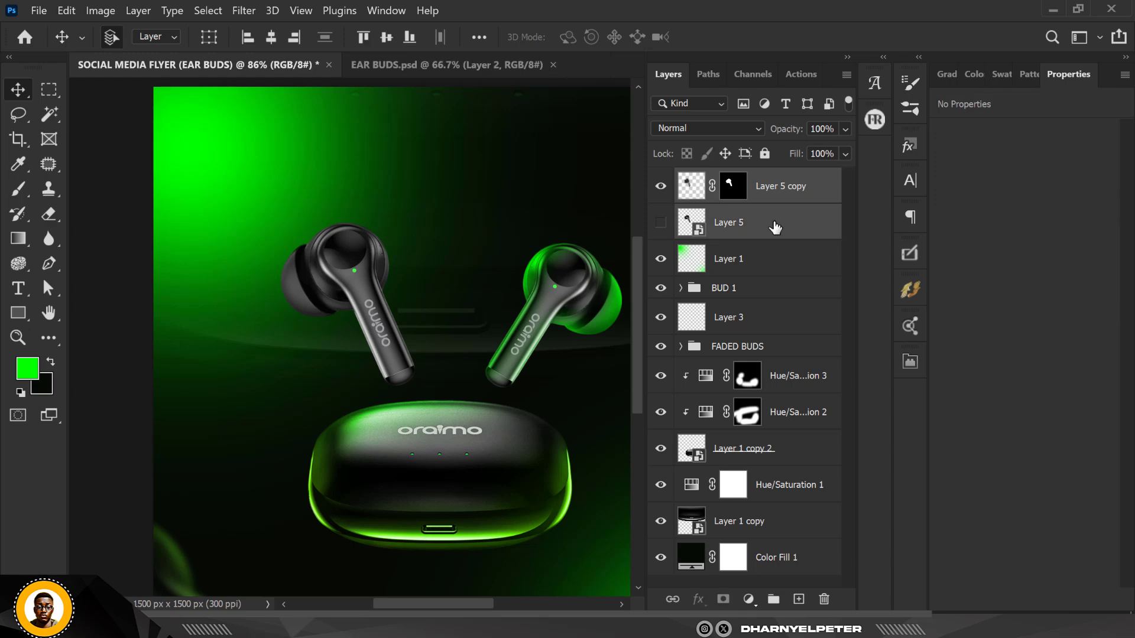
right_click(774, 228)
left_click(853, 184)
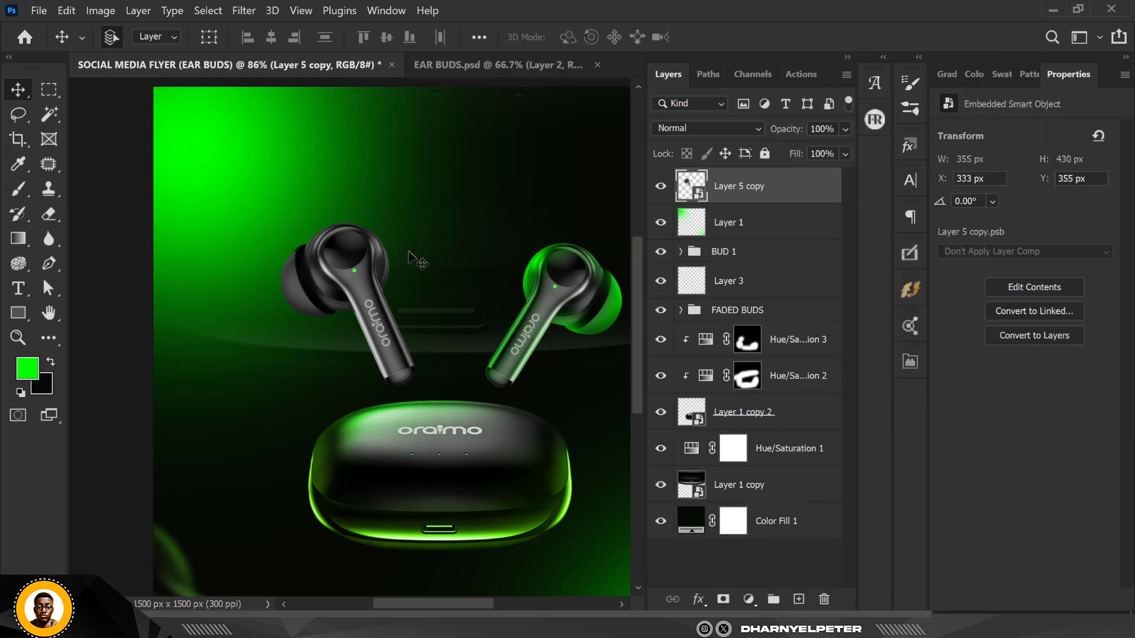
Add a Hue/Saturation adjustment layer and clip it to the earbud smart object
scroll(408, 269, "up", 4)
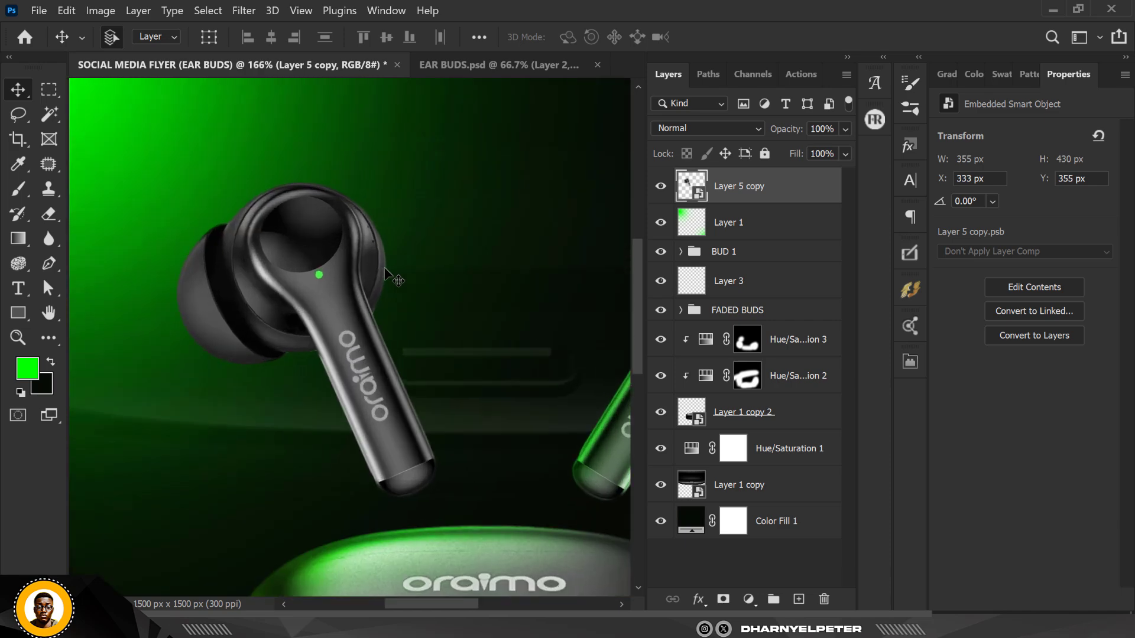
scroll(385, 274, "down", 2)
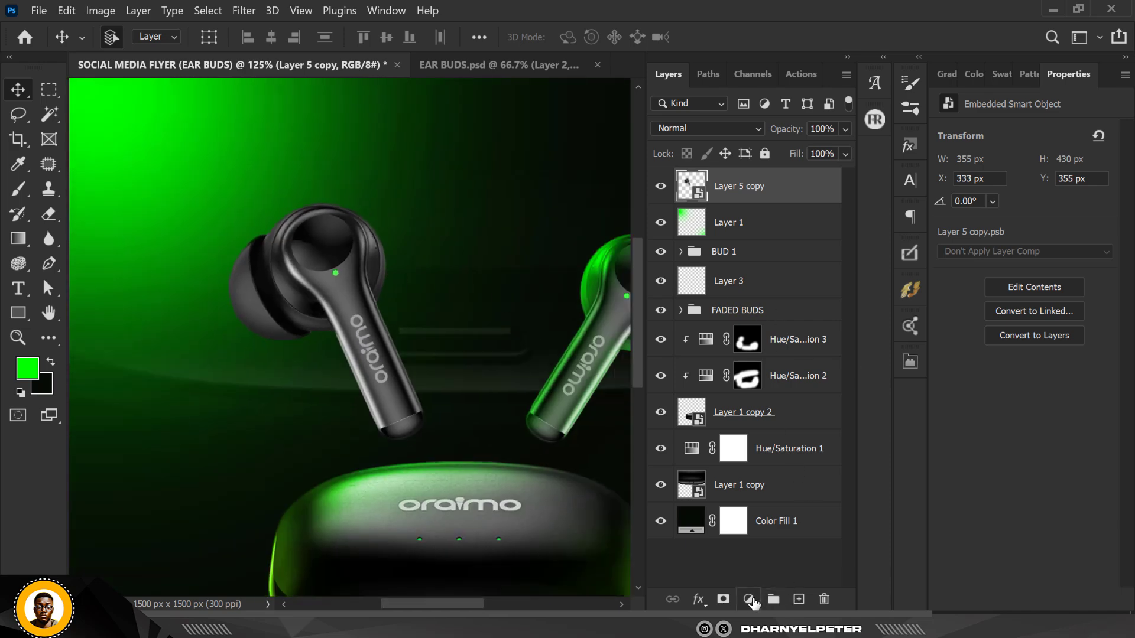
left_click(749, 600)
left_click(776, 429)
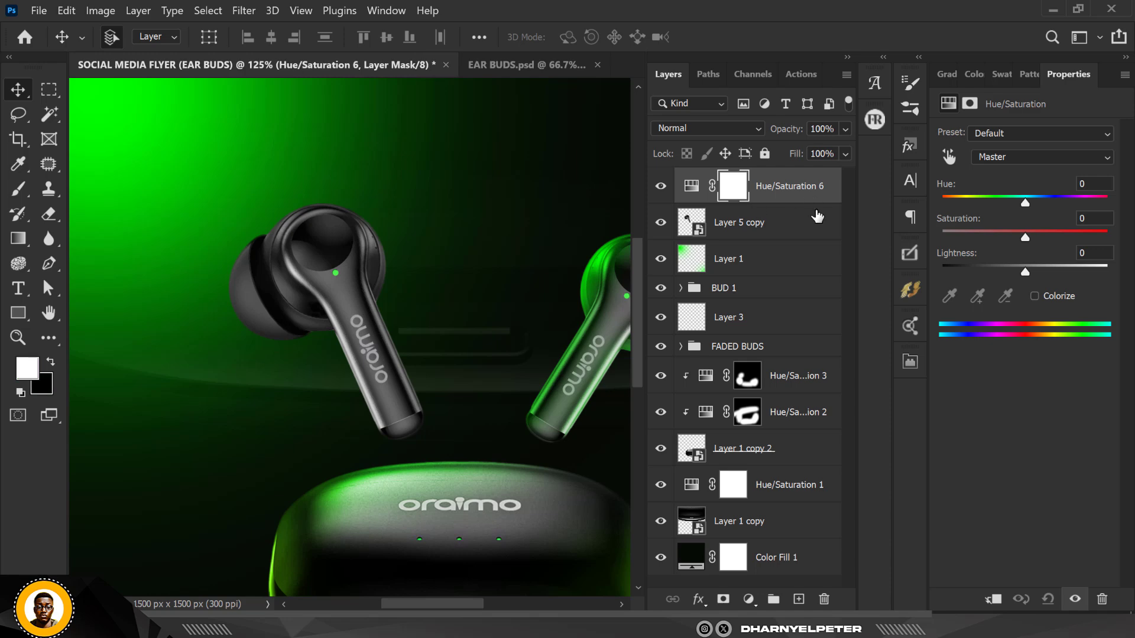
right_click(813, 192)
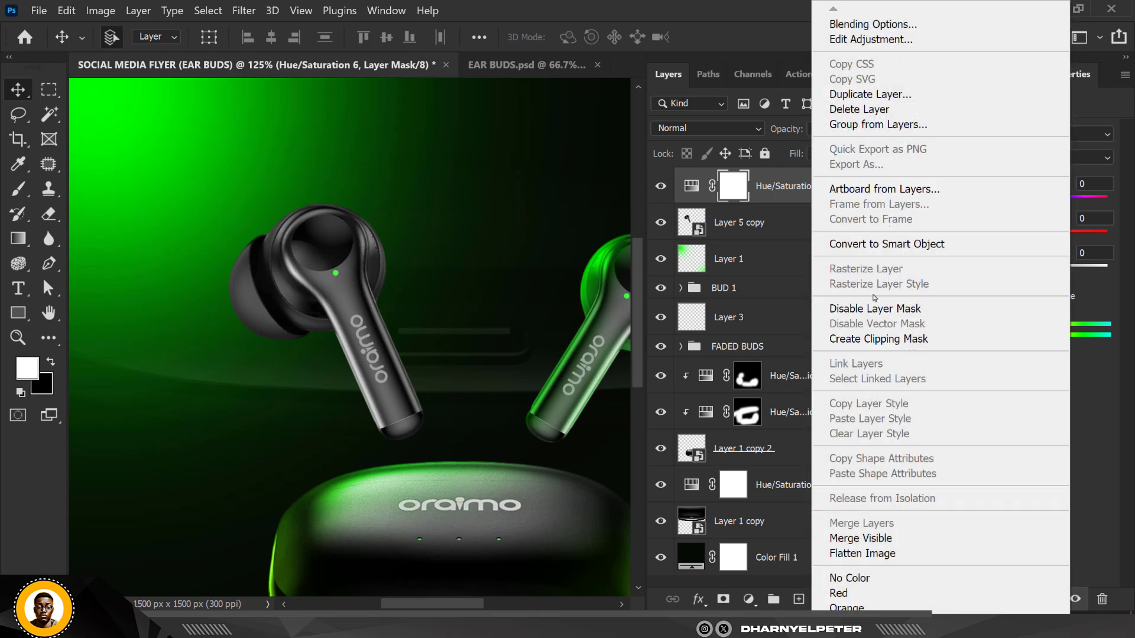
left_click(878, 339)
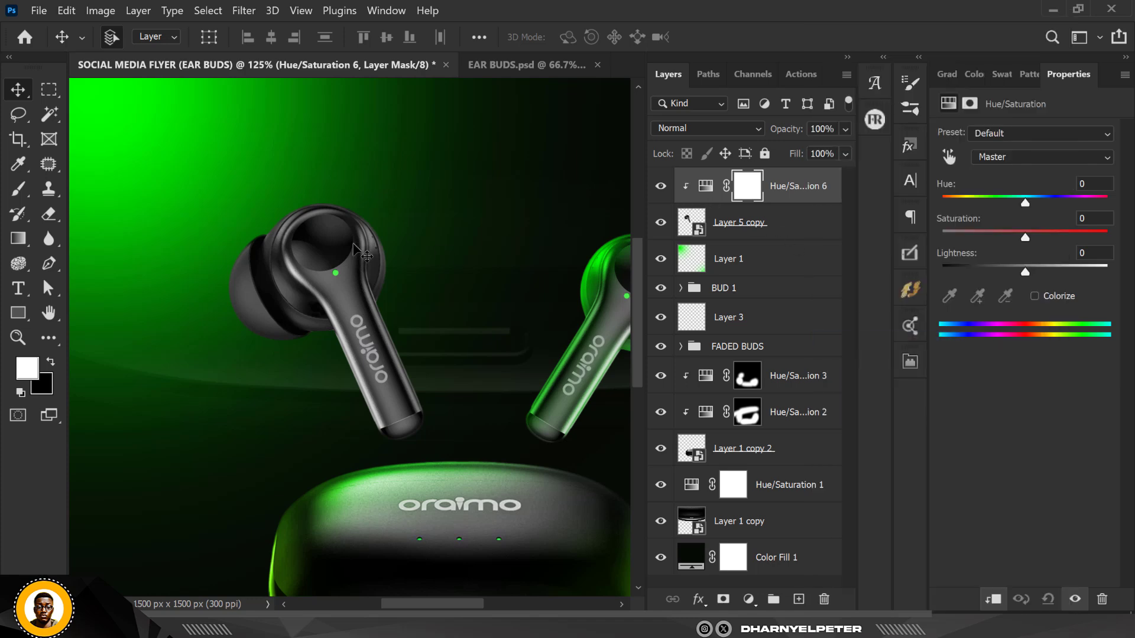
Paint a black stroke with a 150 px brush on the adjustment's mask near the earbud's top
scroll(354, 244, "down", 3)
scroll(307, 209, "up", 2)
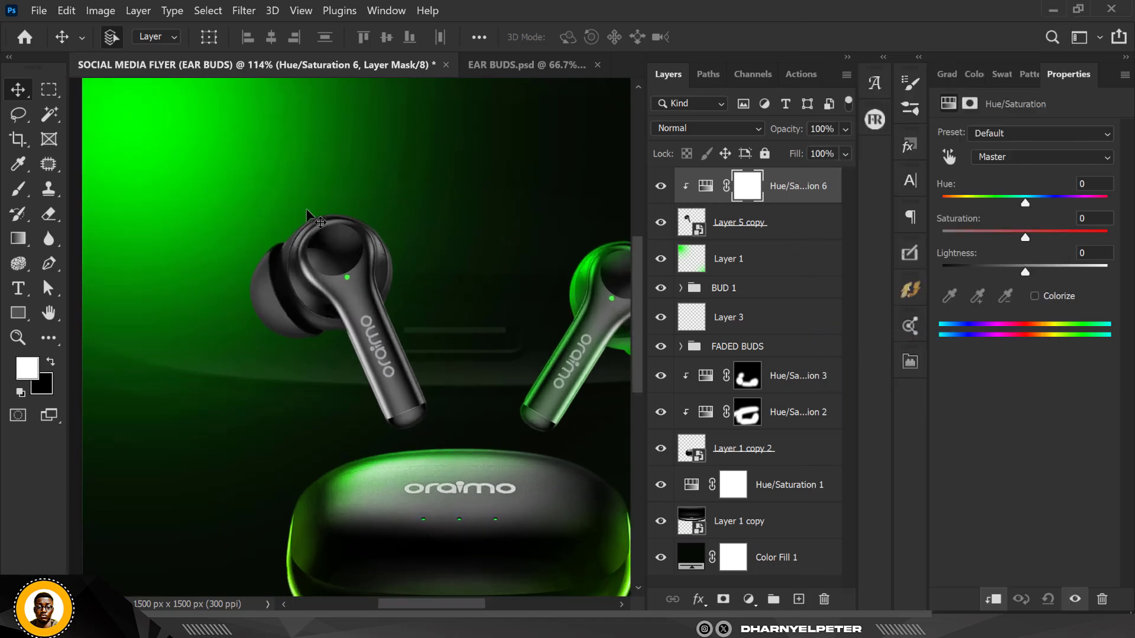
key("b")
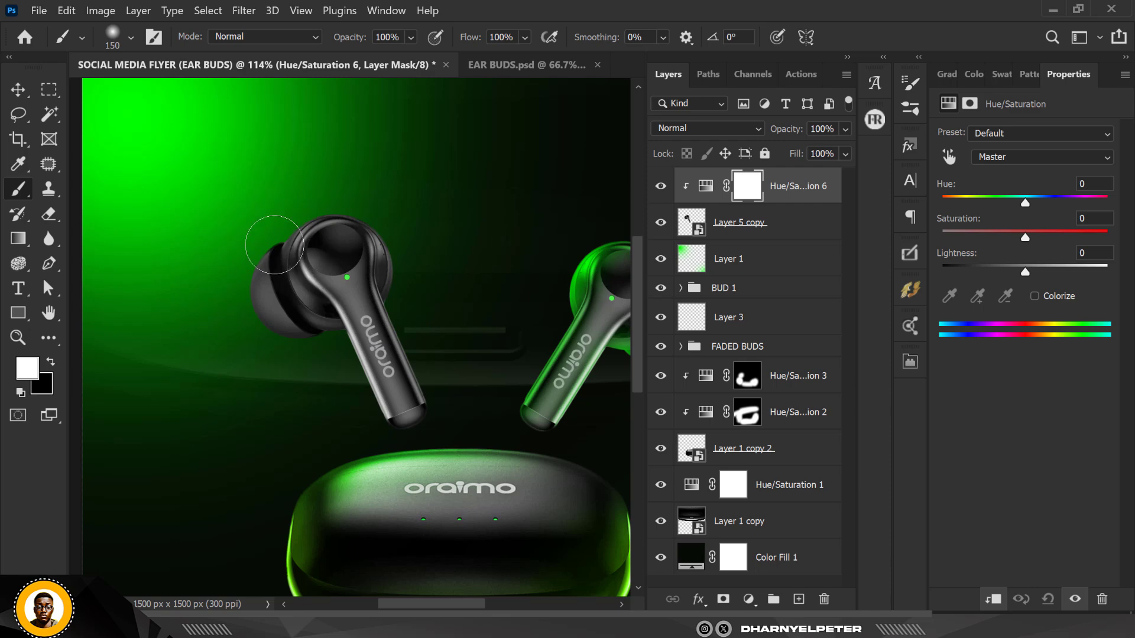
key("x")
scroll(262, 245, "down", 1)
scroll(256, 213, "up", 1)
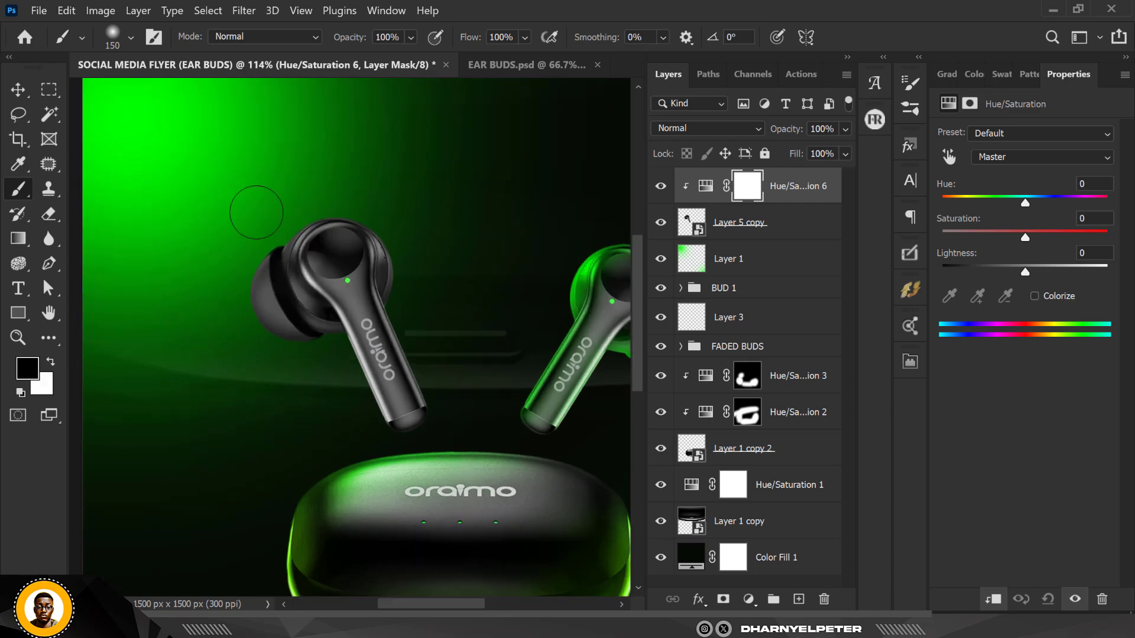
scroll(256, 212, "up", 1)
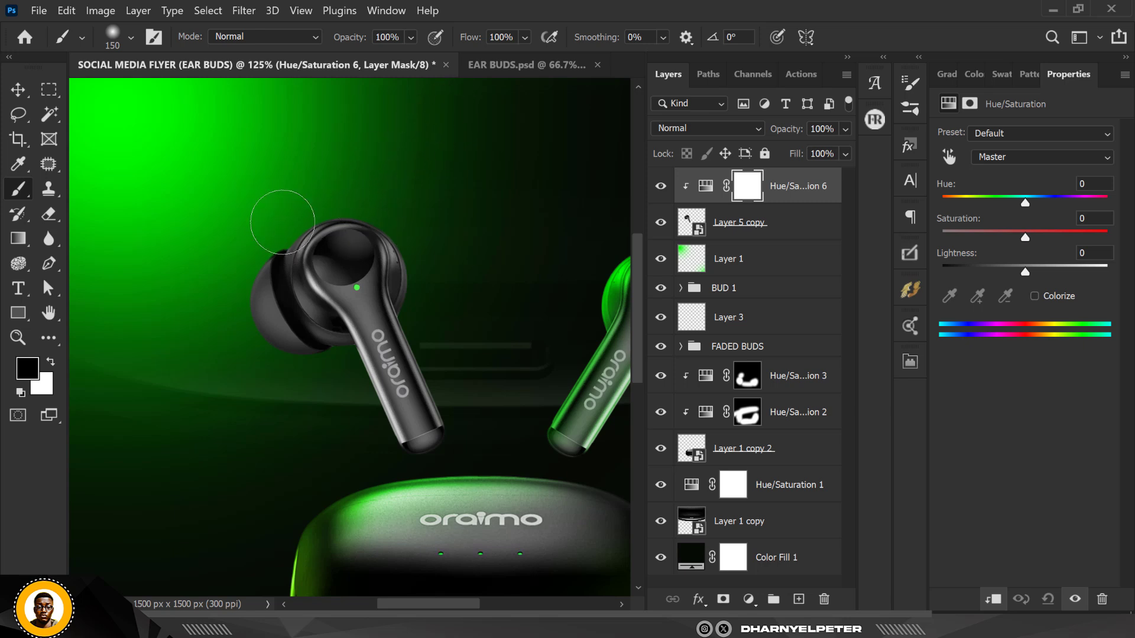
mouse_move(282, 222)
left_mouse_down()
mouse_move(240, 246)
mouse_move(287, 223)
left_mouse_up()
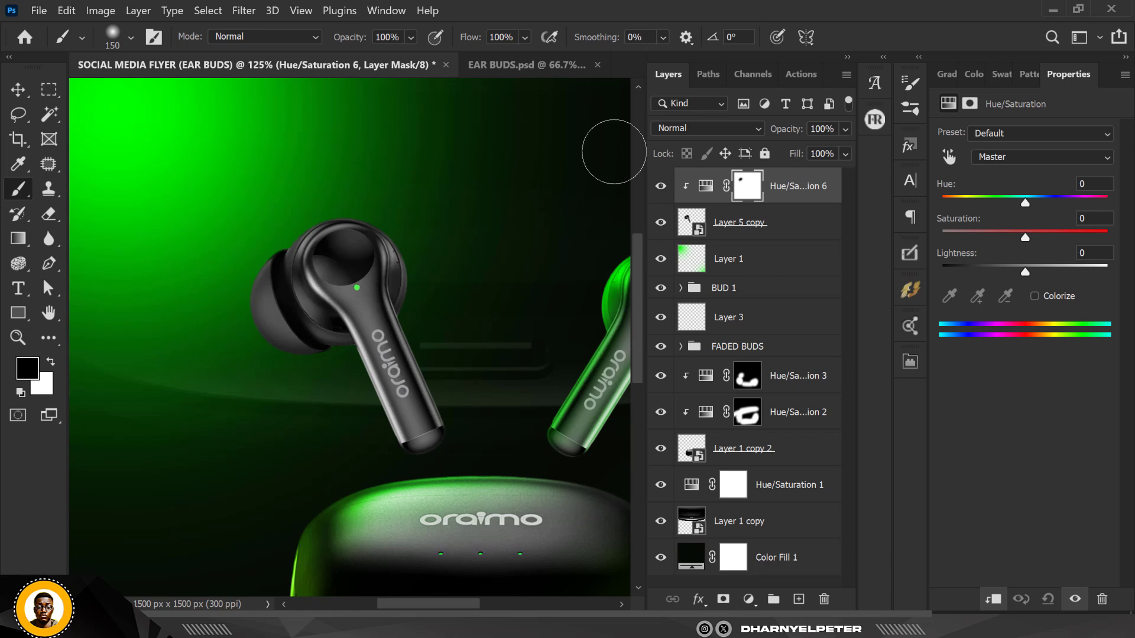
Colorize the earbud in the Hue/Saturation adjustment with Hue 120 and Saturation 100
left_click(714, 194)
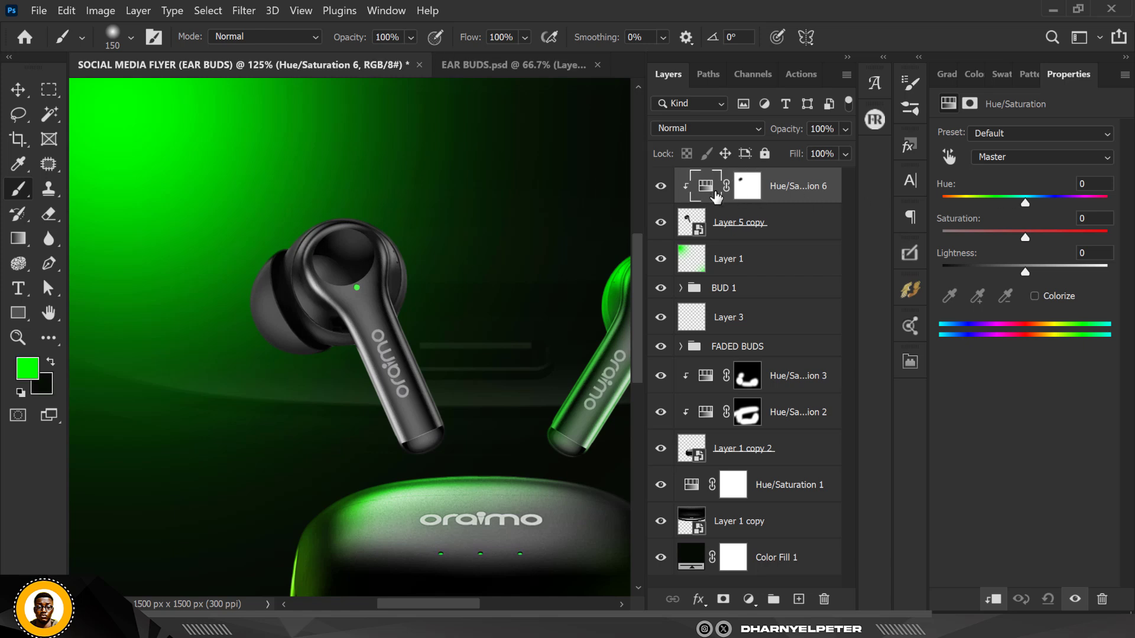
left_click(1035, 296)
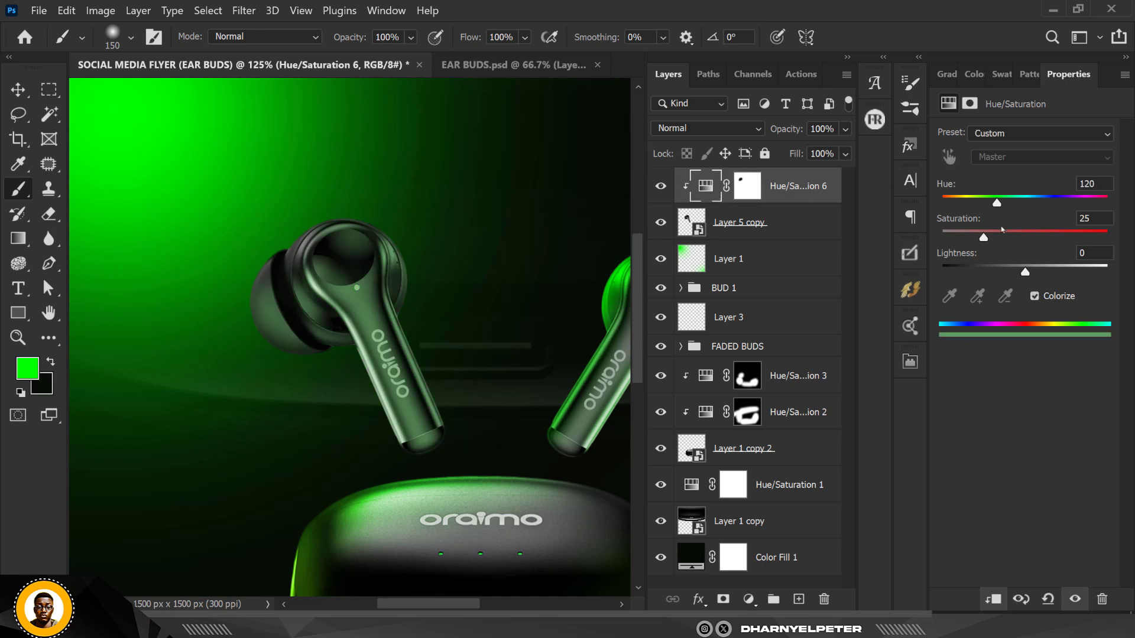
left_click_drag(984, 238, 1108, 238)
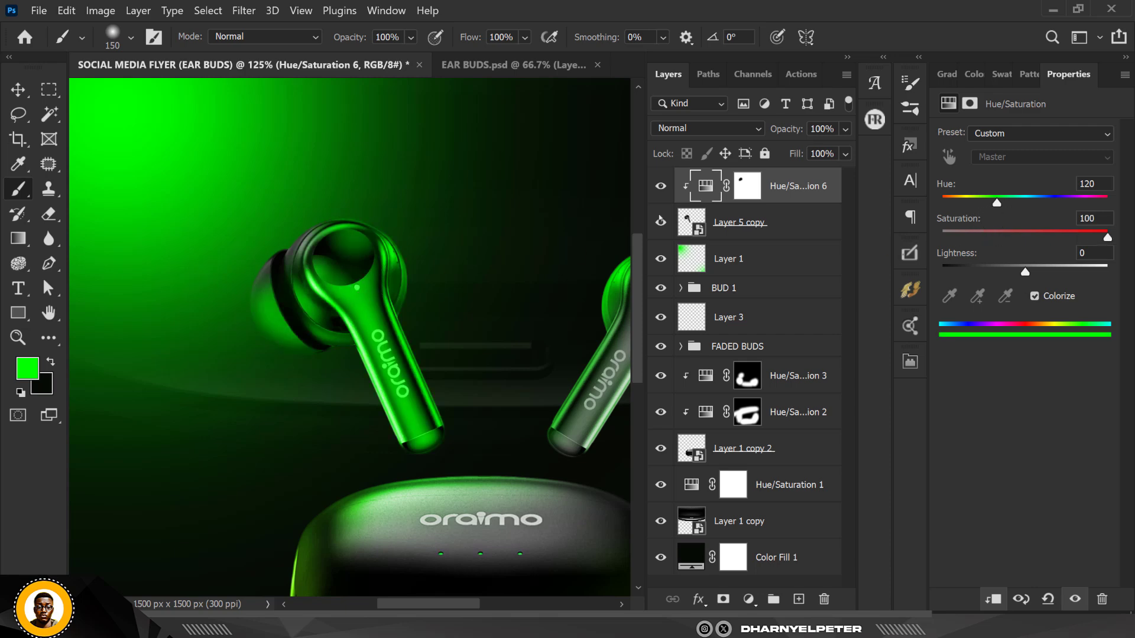
Paint on the adjustment's mask, then invert the whole mask to hide the green tint
left_click(748, 186)
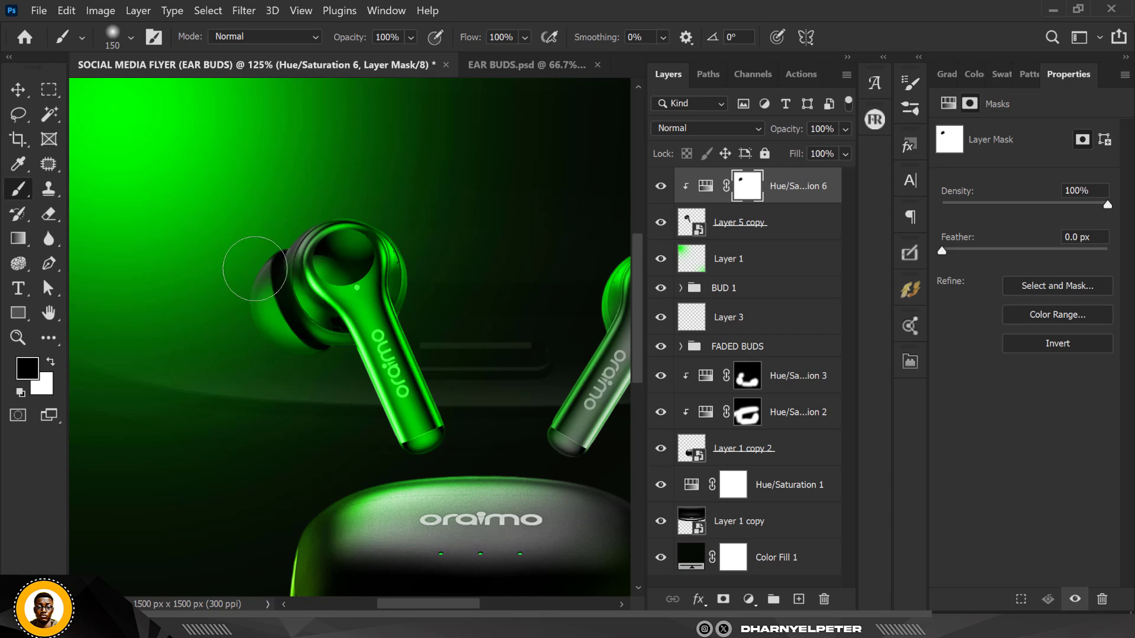
key("x")
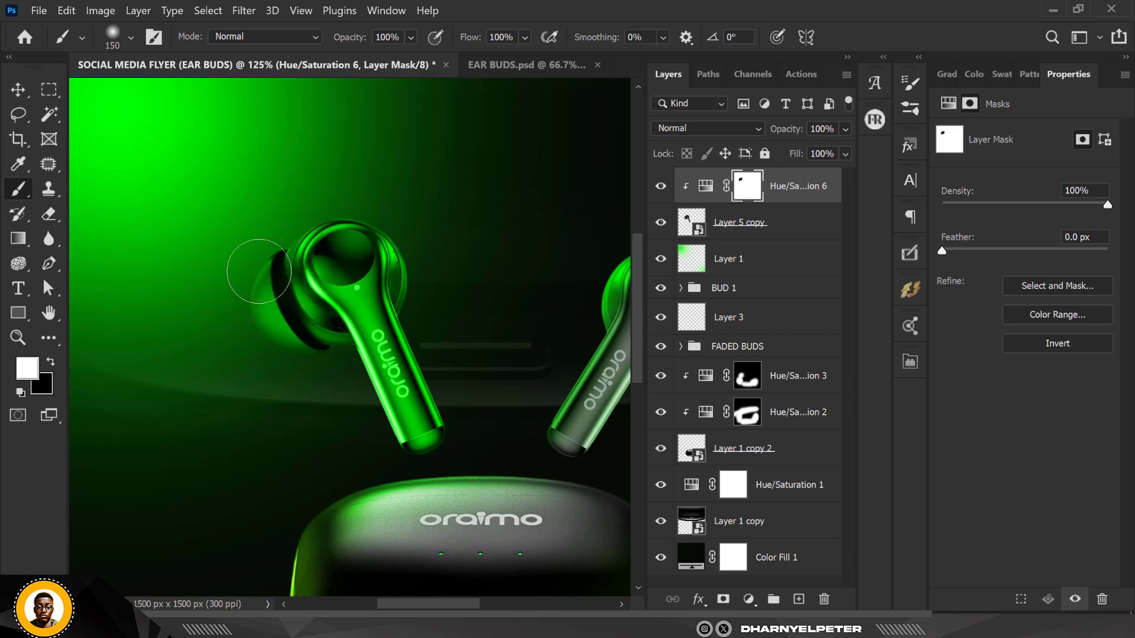
left_click_drag(303, 262, 368, 315)
key("ctrl+i")
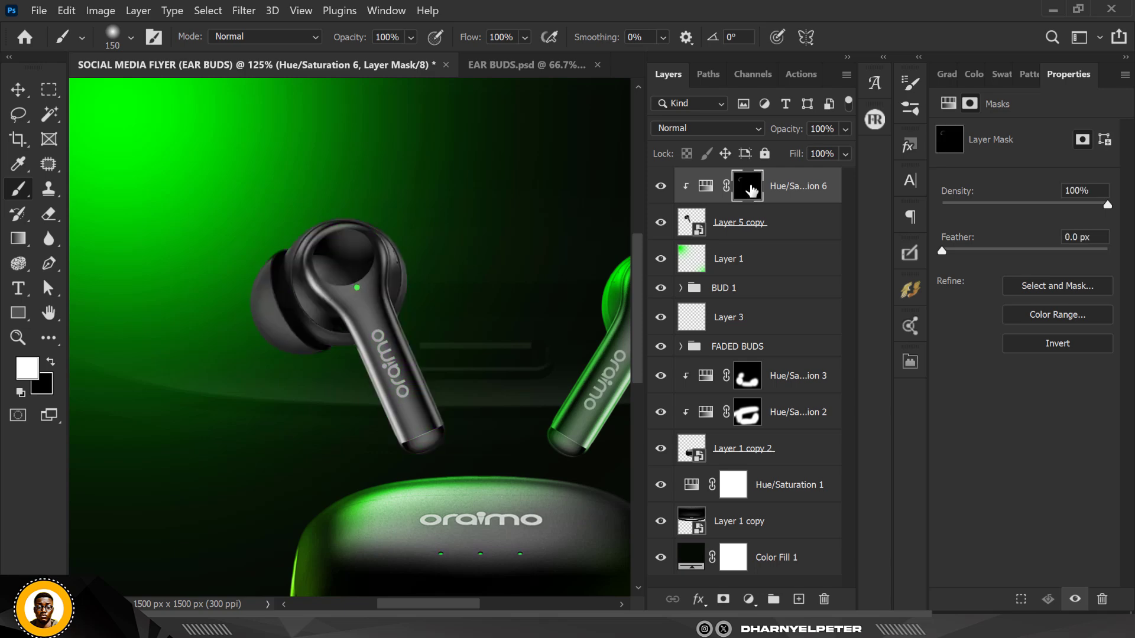
Paint white on the mask over the earbud's left edges to reveal the green tint there
scroll(355, 228, "down", 3)
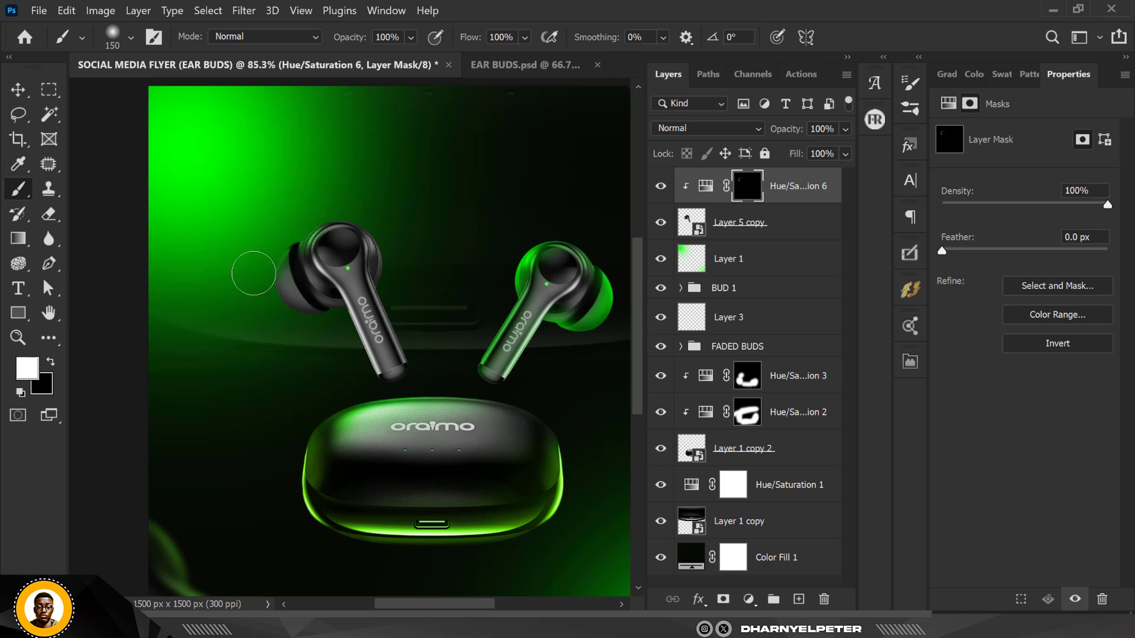
mouse_move(252, 249)
left_mouse_down()
mouse_move(369, 208)
mouse_move(392, 228)
left_mouse_up()
mouse_move(334, 348)
left_mouse_down()
mouse_move(323, 321)
mouse_move(357, 370)
mouse_move(285, 329)
mouse_move(253, 293)
mouse_move(276, 325)
mouse_move(265, 285)
mouse_move(285, 328)
mouse_move(240, 285)
left_mouse_up()
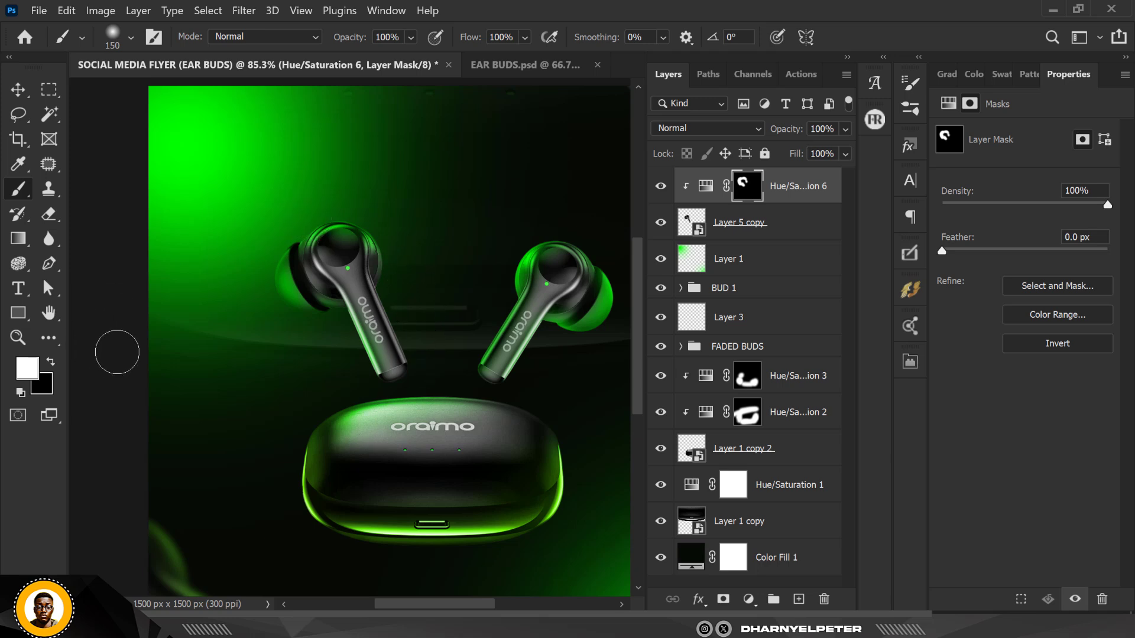
scroll(391, 262, "down", 1)
scroll(391, 261, "down", 1)
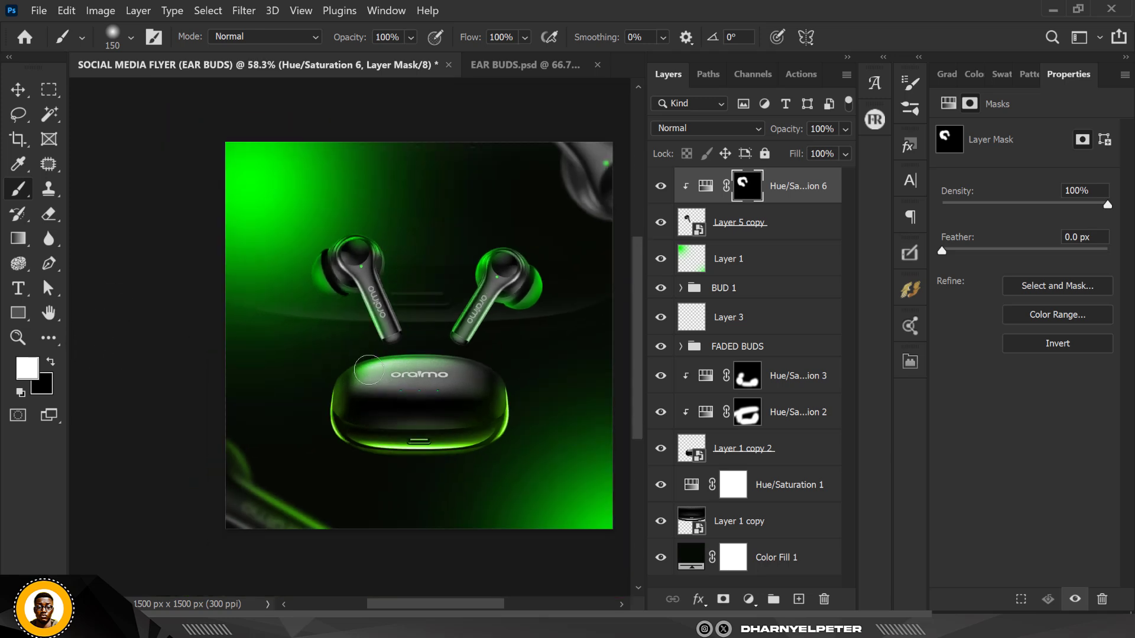
scroll(377, 371, "down", 1)
scroll(401, 327, "up", 1)
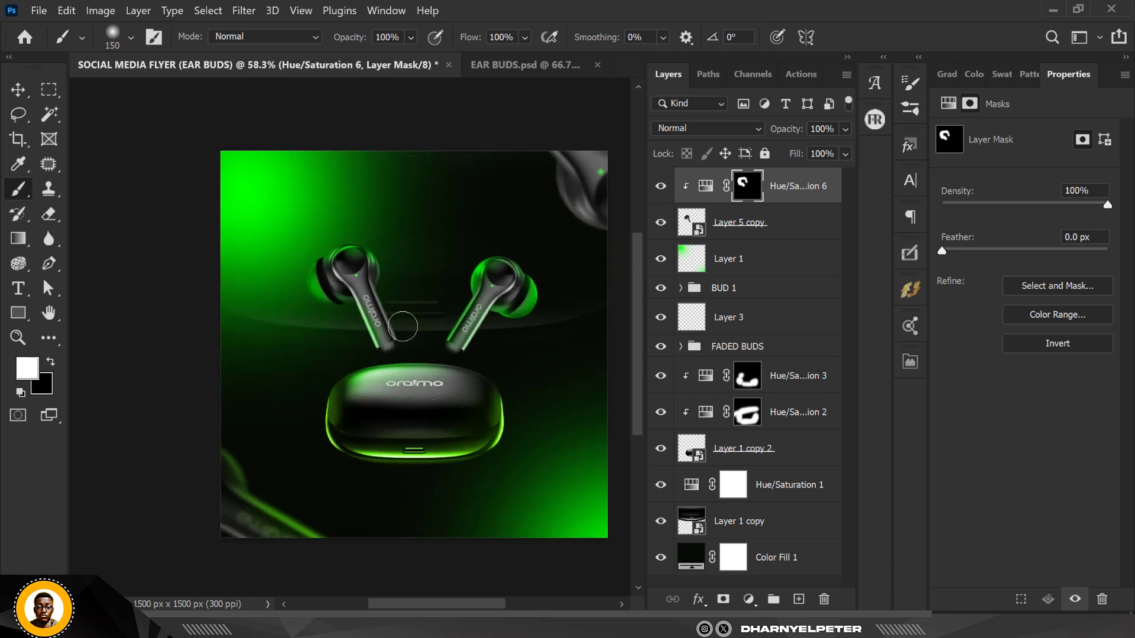
scroll(354, 278, "up", 3)
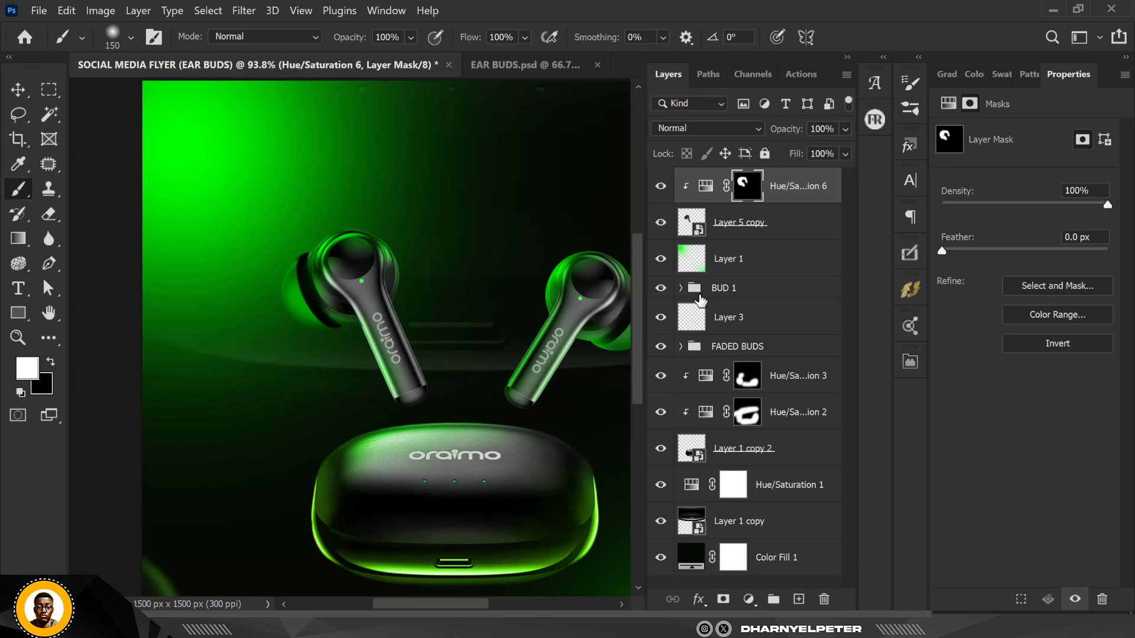
Add a new empty layer and clip it to the Hue/Saturation adjustment below
left_click(801, 601)
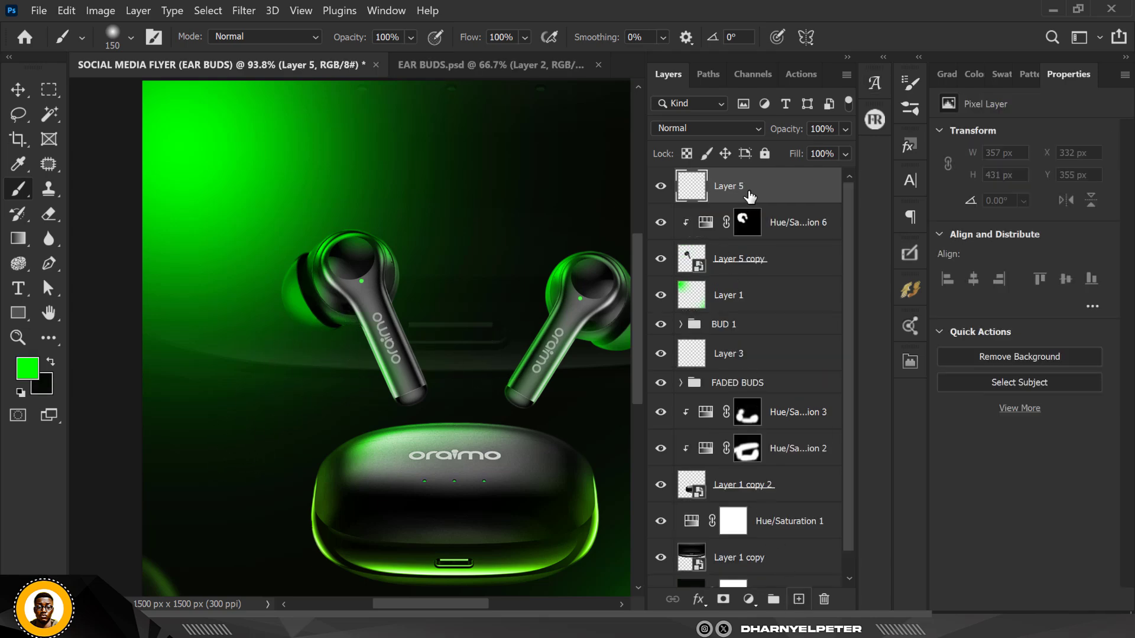
right_click(770, 195)
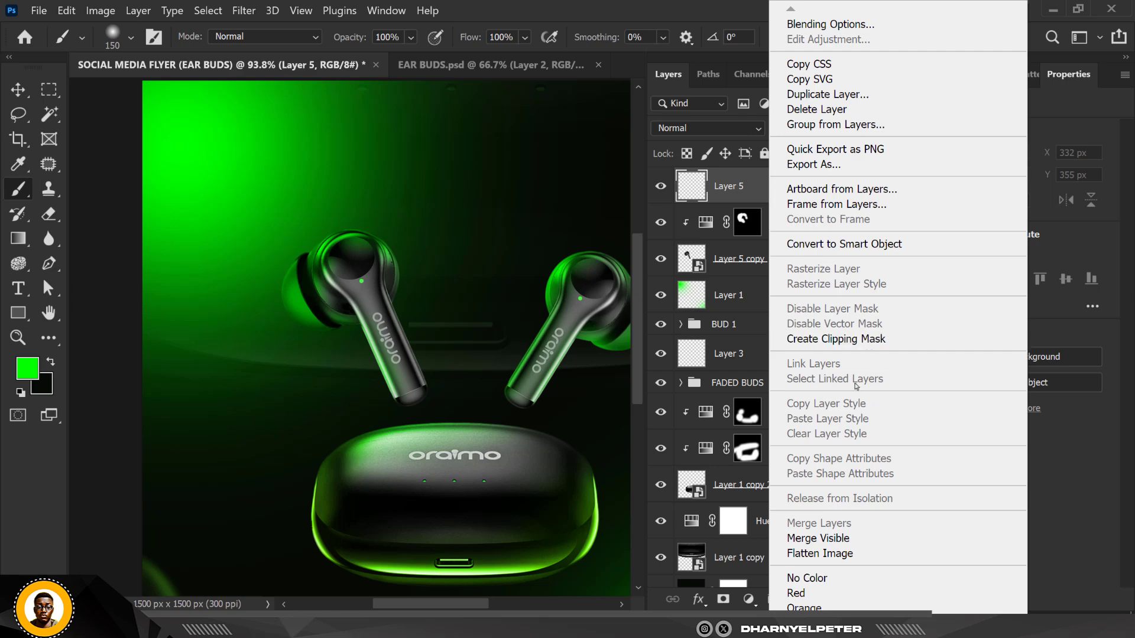
left_click(857, 339)
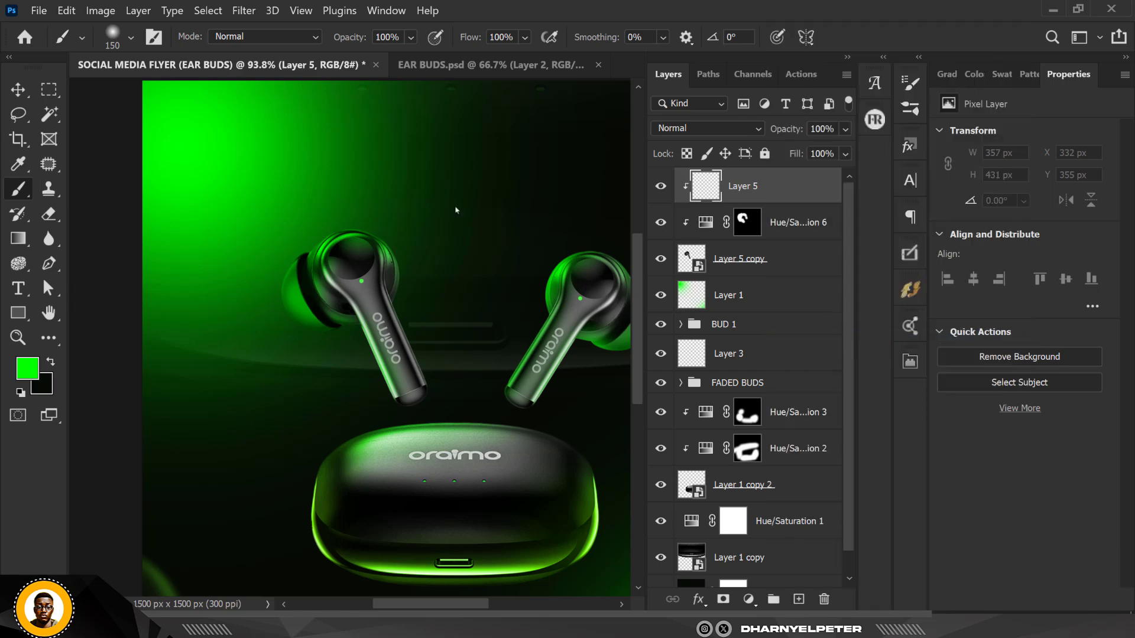
Paint green with the 150 px brush over the left earbud on the new layer and set its blend mode to Linear Dodge (Add)
mouse_move(251, 248)
left_mouse_down()
mouse_move(305, 224)
mouse_move(257, 277)
mouse_move(273, 238)
left_mouse_up()
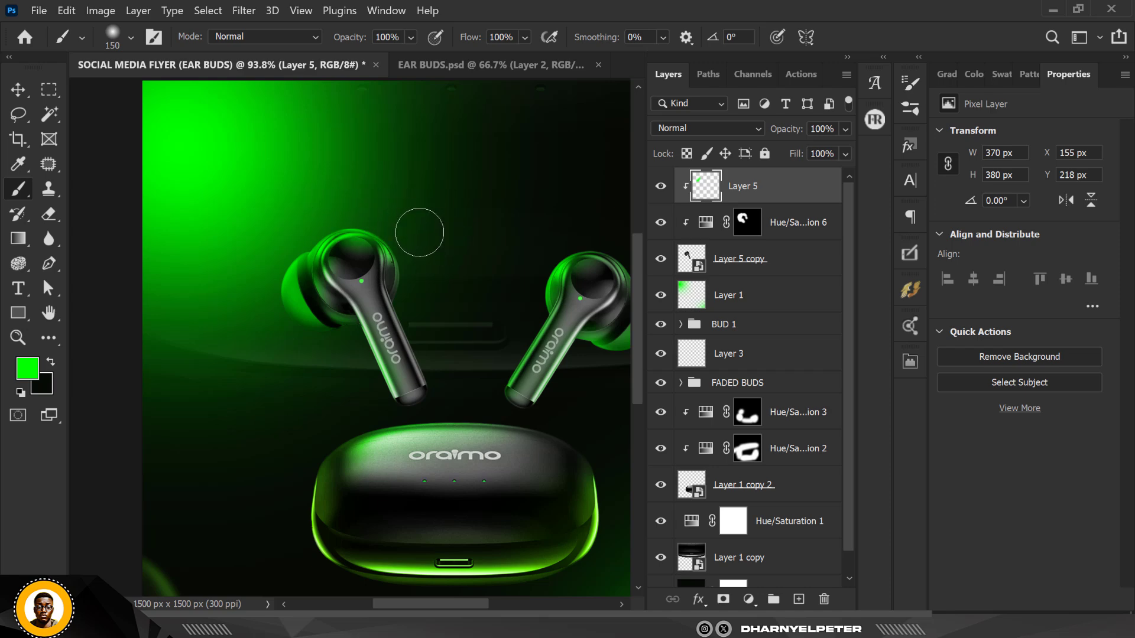
mouse_move(420, 233)
left_mouse_down()
mouse_move(228, 272)
mouse_move(274, 302)
mouse_move(319, 370)
mouse_move(349, 360)
mouse_move(357, 393)
mouse_move(335, 347)
mouse_move(369, 403)
left_mouse_up()
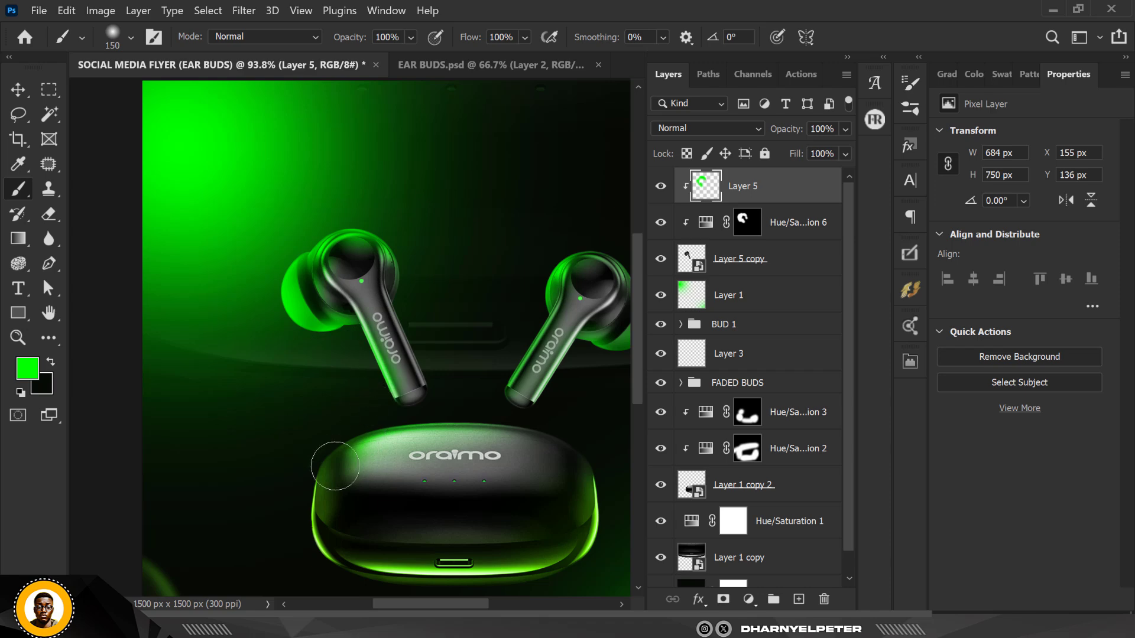
left_click(711, 128)
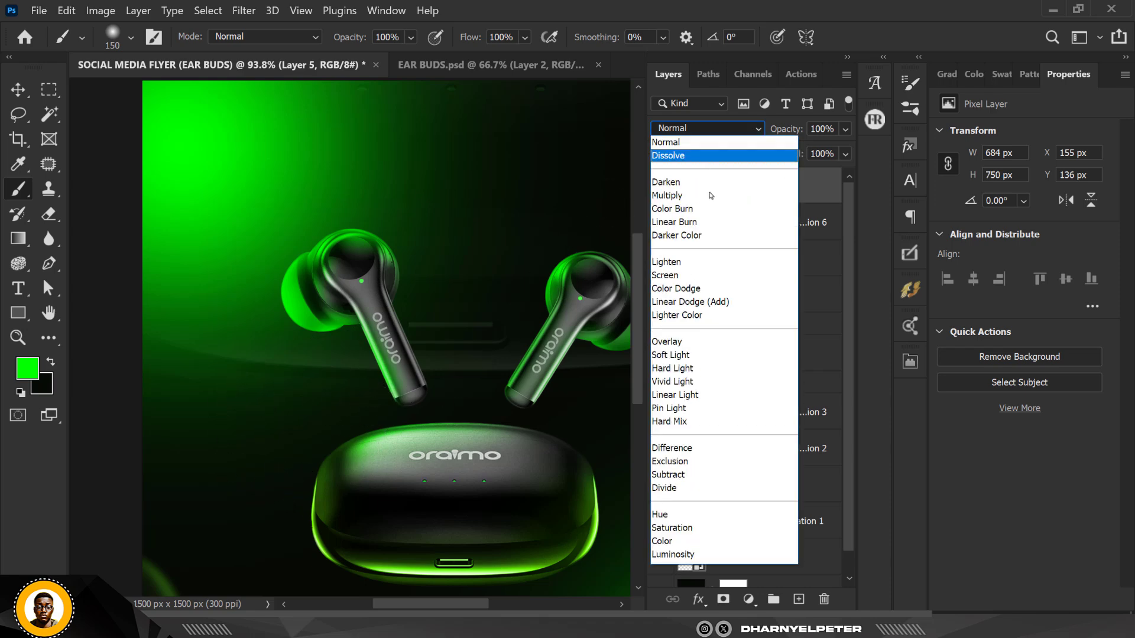
left_click(689, 298)
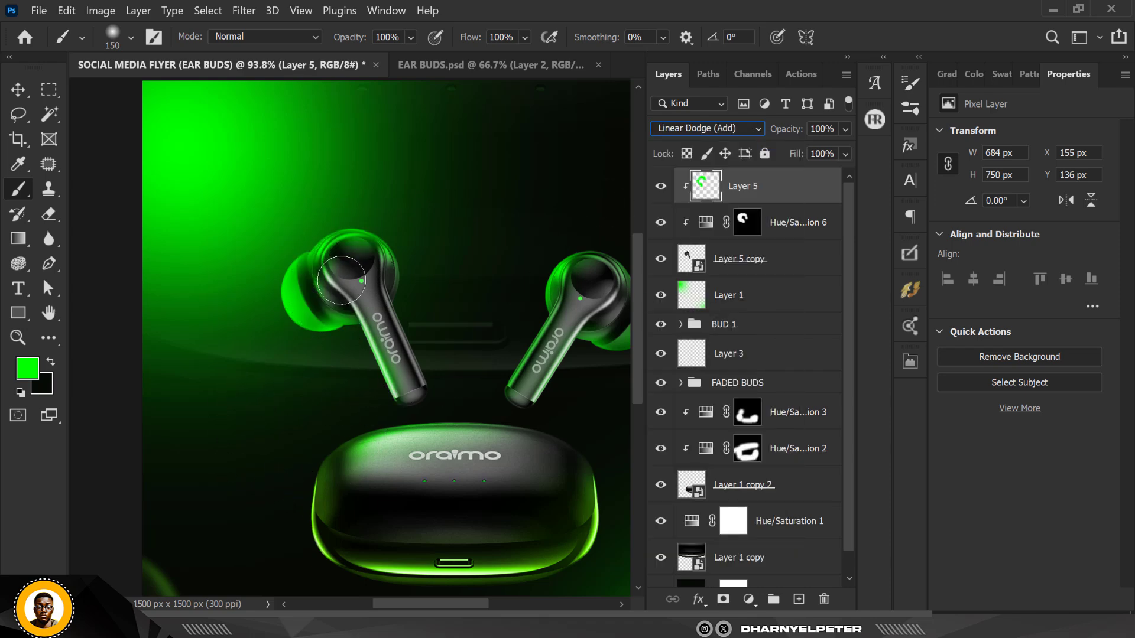
Add a layer mask to the green glow layer and paint black on it over the left earbud's outer edge
left_click(722, 600)
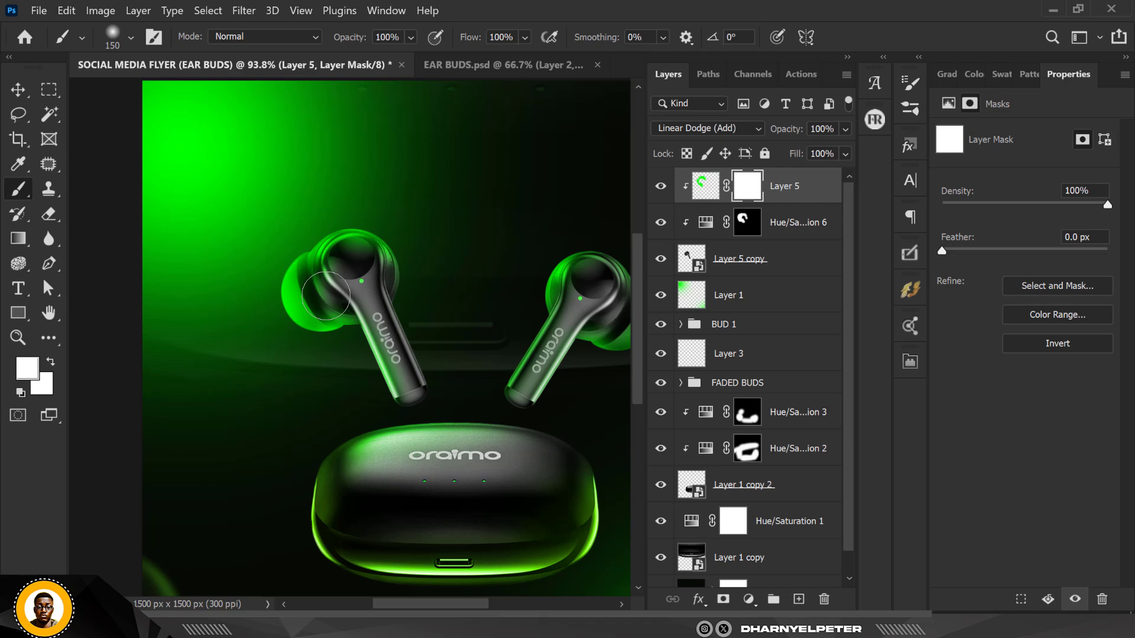
key("x")
left_click_drag(340, 269, 333, 303)
scroll(305, 313, "down", 3)
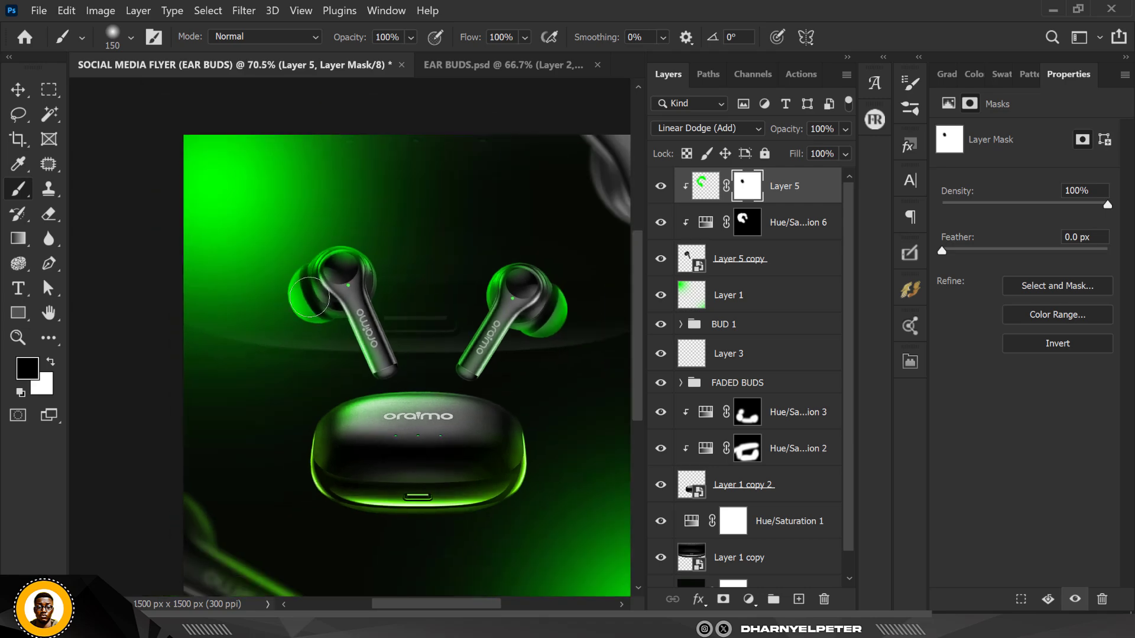
scroll(331, 275, "up", 2)
scroll(332, 276, "up", 1)
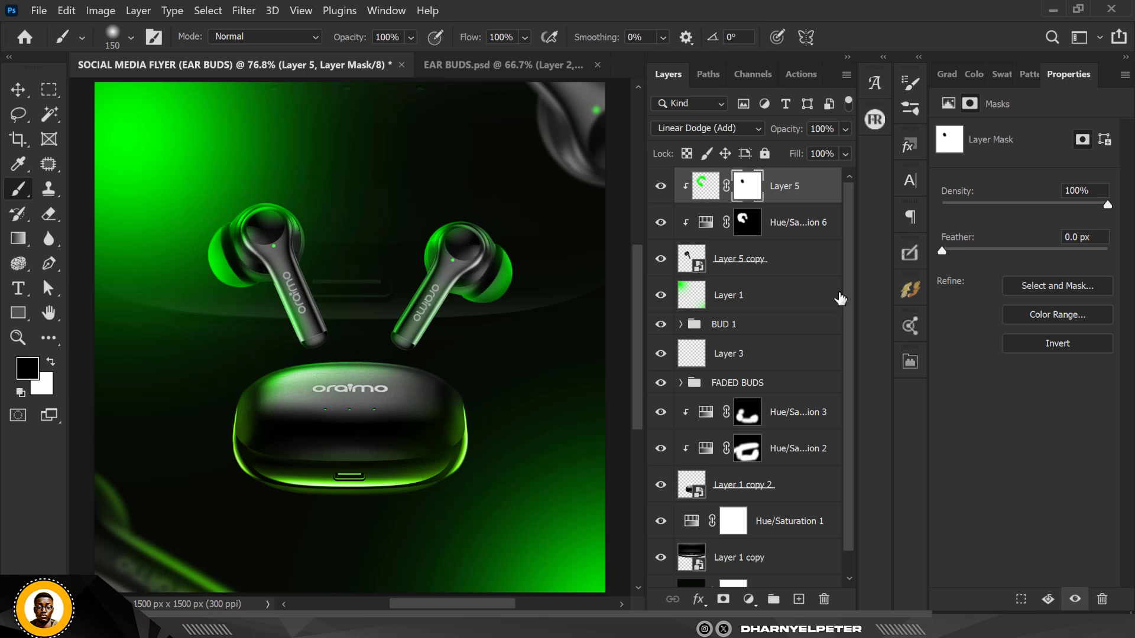
Group the left earbud's layers together and rename the group BUD 2
left_click(783, 266, "shift")
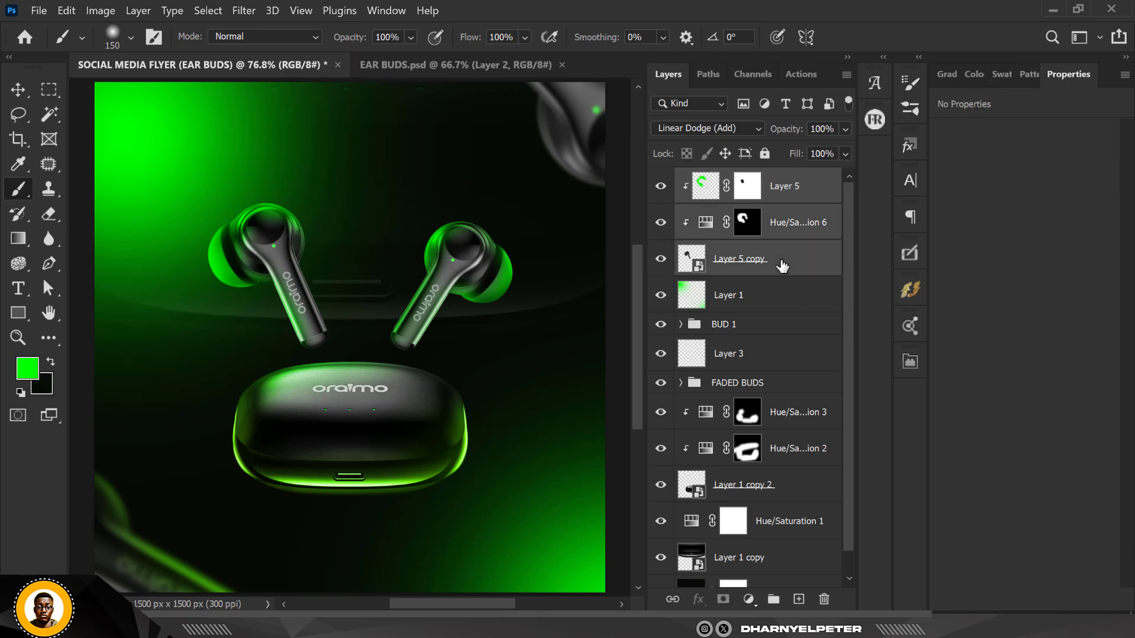
key("ctrl+g")
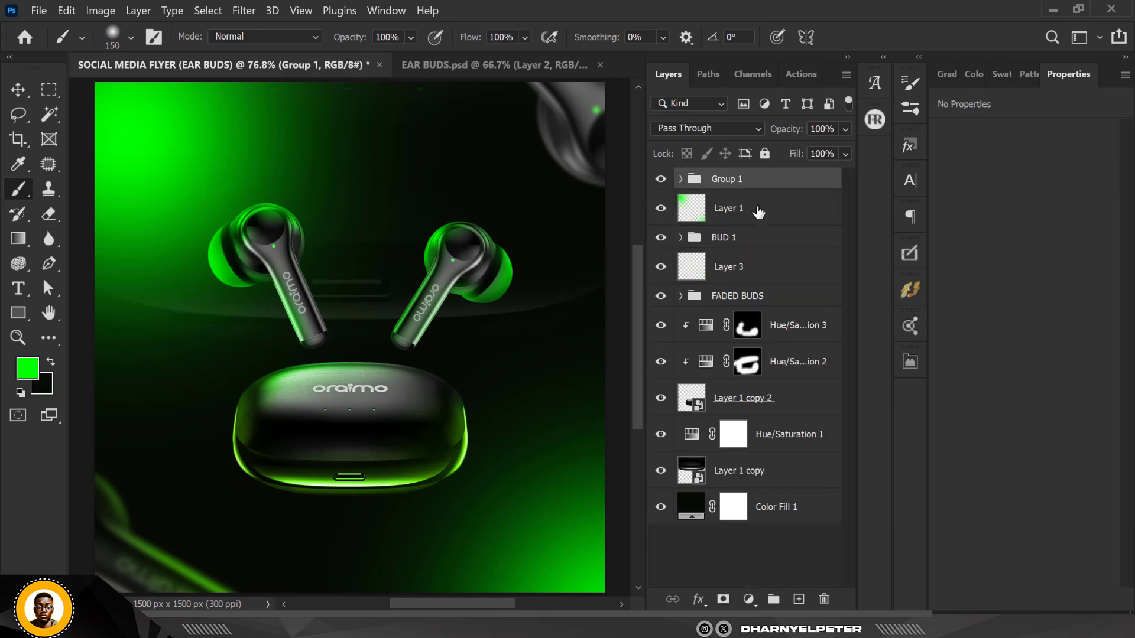
double_click(717, 180)
key("Return")
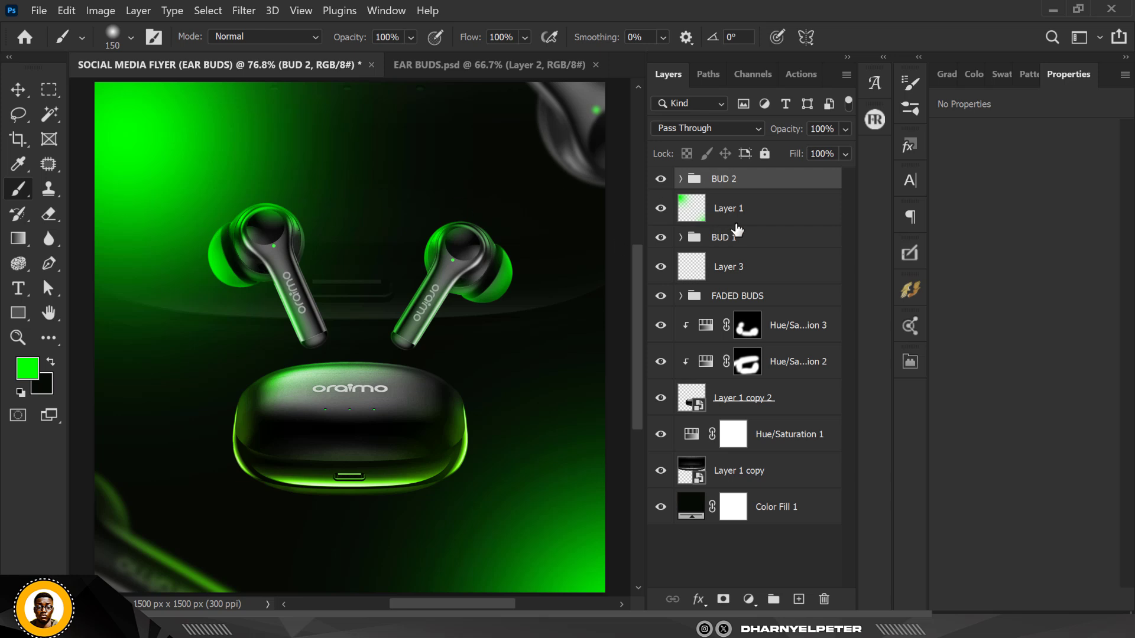
Transform the BUD 2 group: scale to about 95%, rotate about -12°, and move it slightly down
key("ctrl+t")
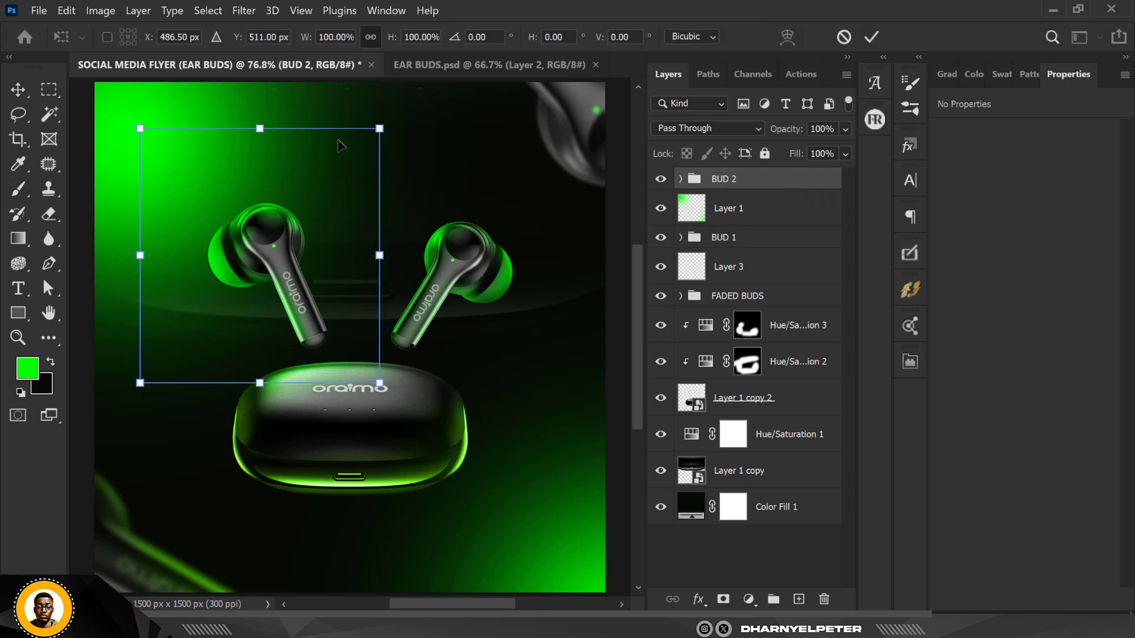
left_click_drag(382, 121, 378, 116)
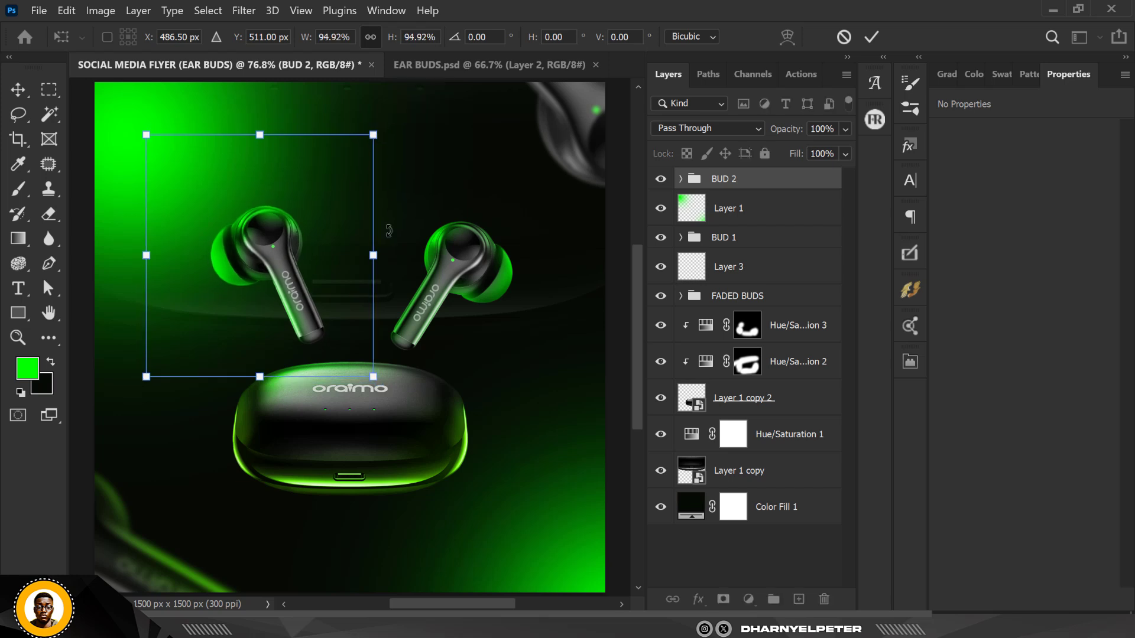
left_click_drag(385, 224, 381, 204)
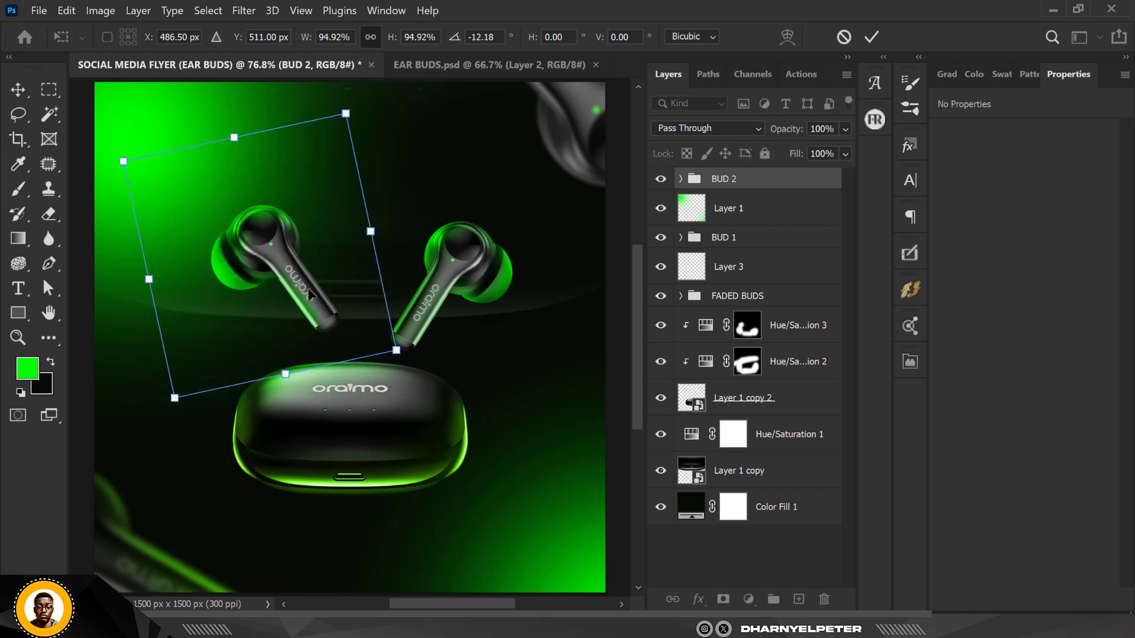
left_click_drag(310, 293, 304, 324)
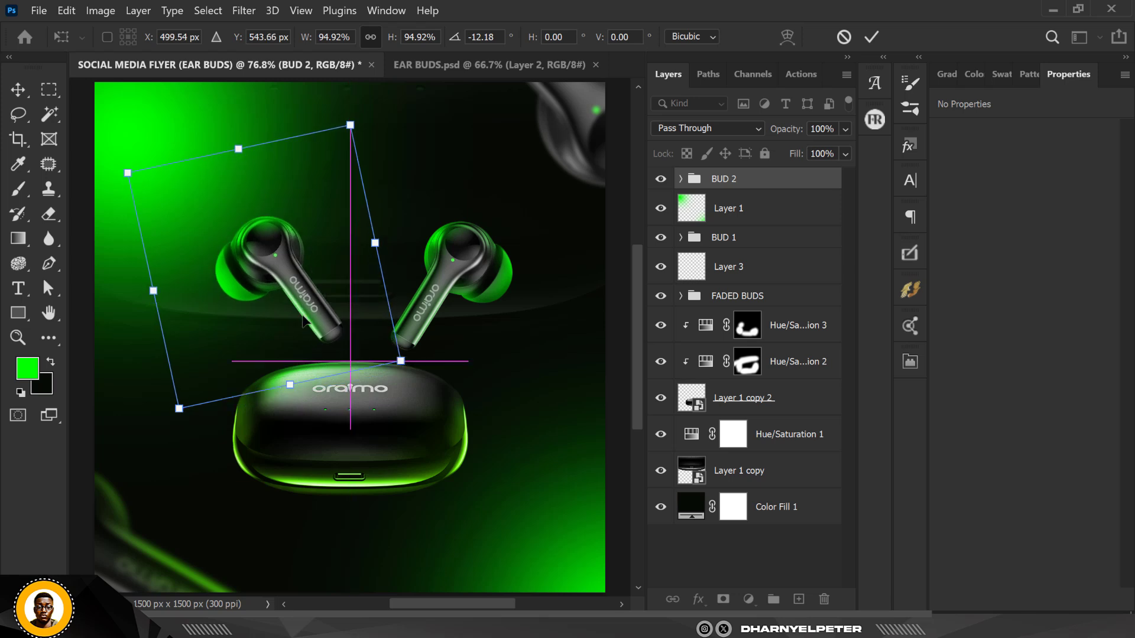
key("Return")
key("b")
Transform the BUD 1 group: scale to about 91% and nudge it down
scroll(313, 253, "down", 2)
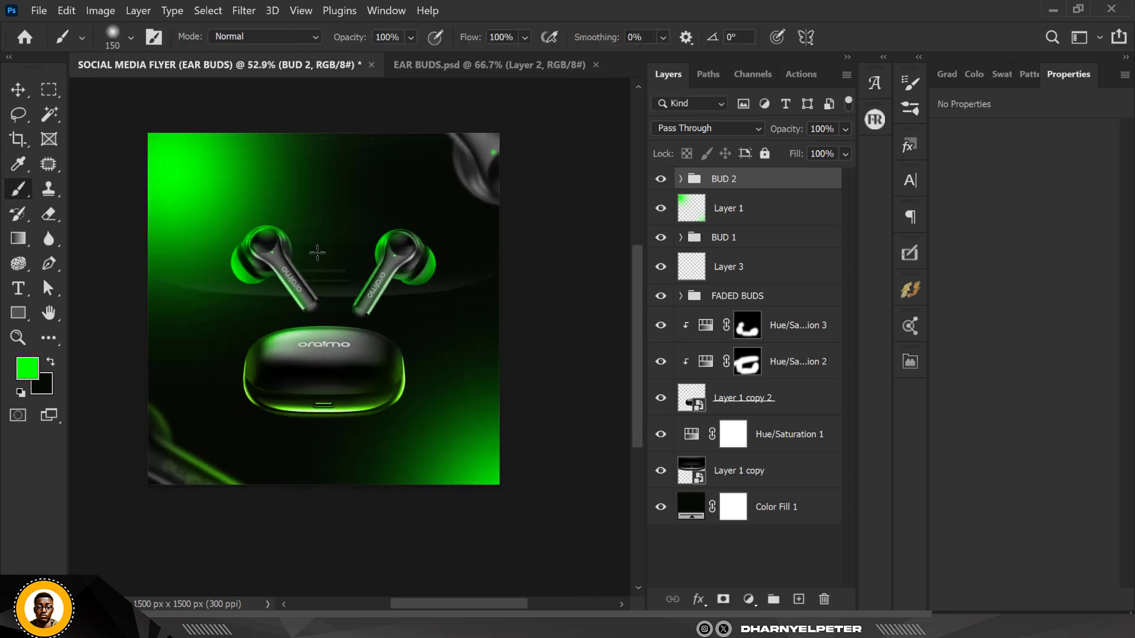
scroll(314, 248, "up", 3)
scroll(315, 250, "down", 1)
scroll(219, 212, "up", 2)
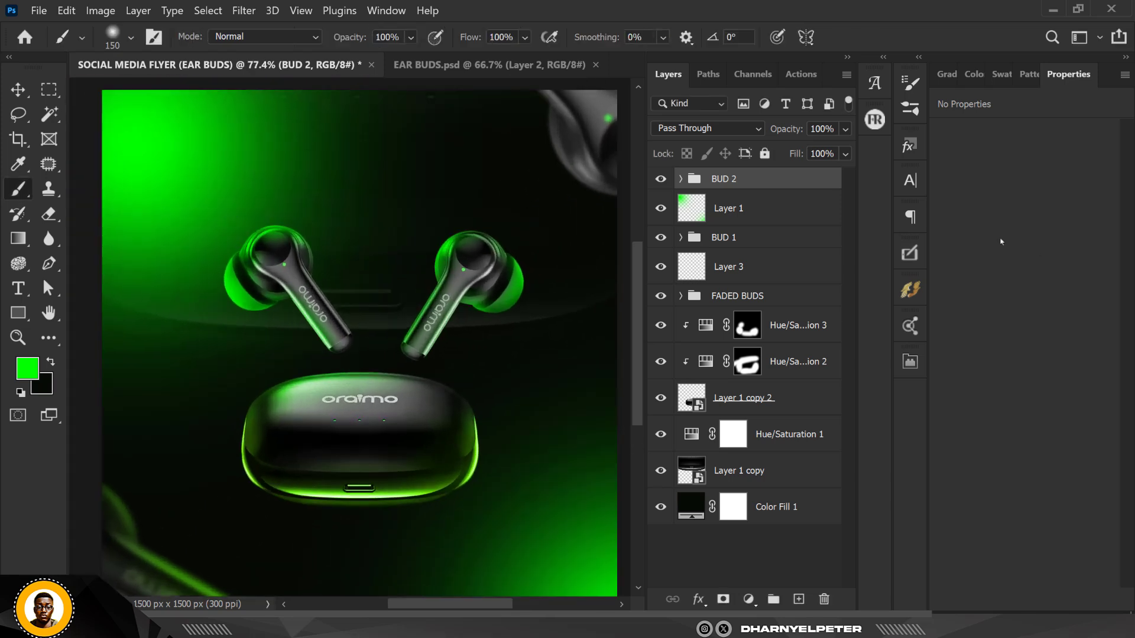
left_click(766, 239, "ctrl")
key("ctrl+t")
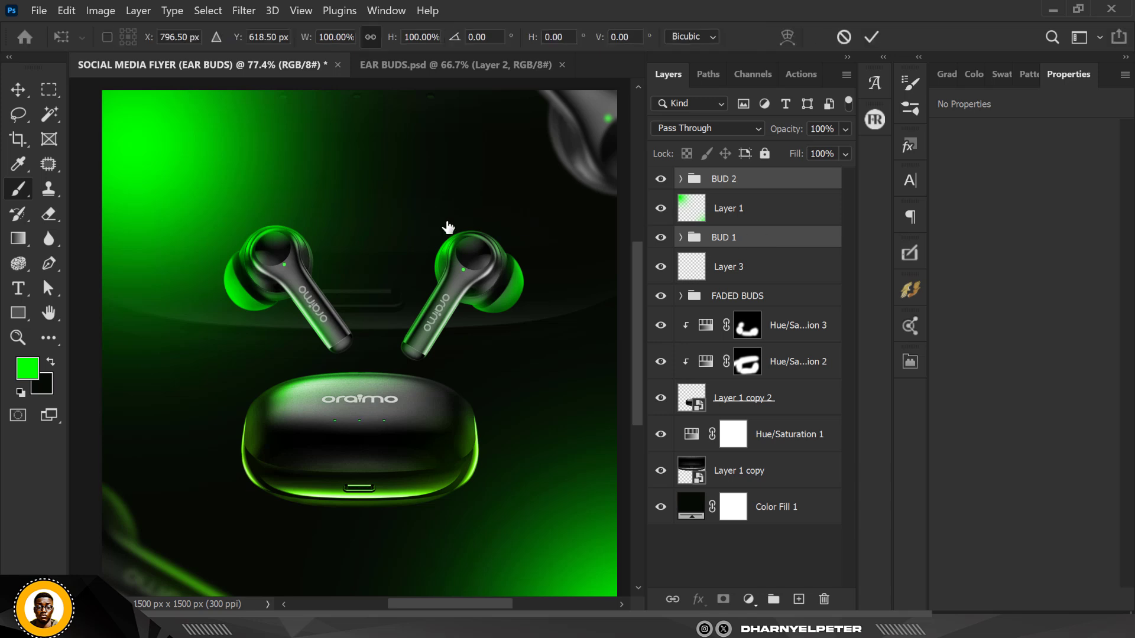
left_click_drag(593, 146, 574, 163)
left_click_drag(490, 267, 474, 278)
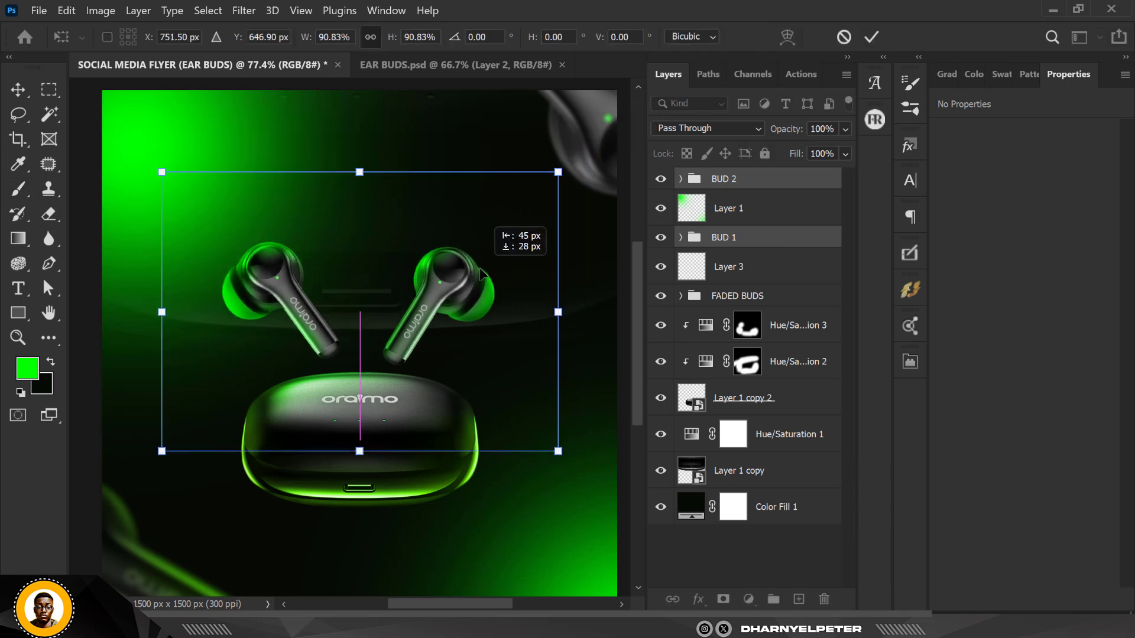
key("shift+Down")
key("shift+Down")
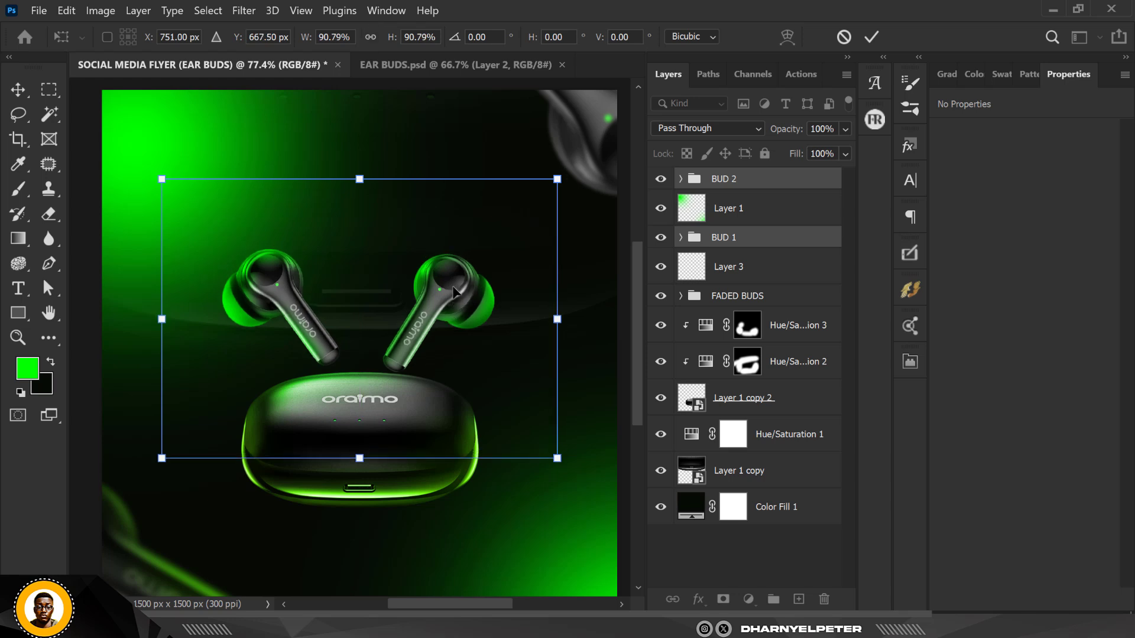
key("Return")
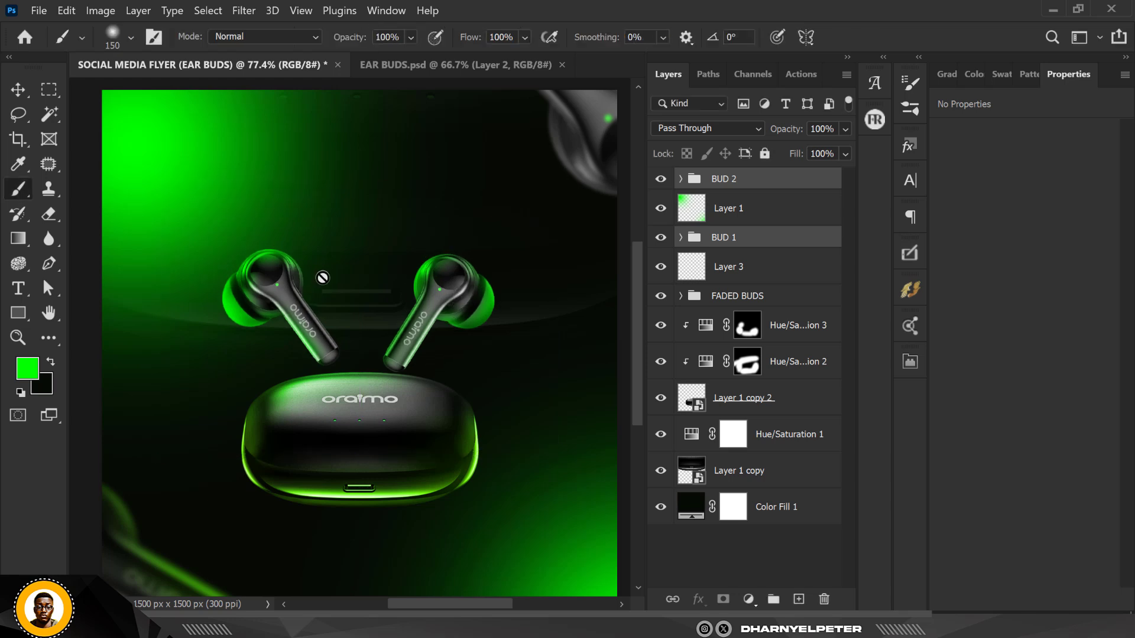
scroll(362, 265, "down", 3)
scroll(367, 264, "up", 1)
scroll(370, 300, "up", 1)
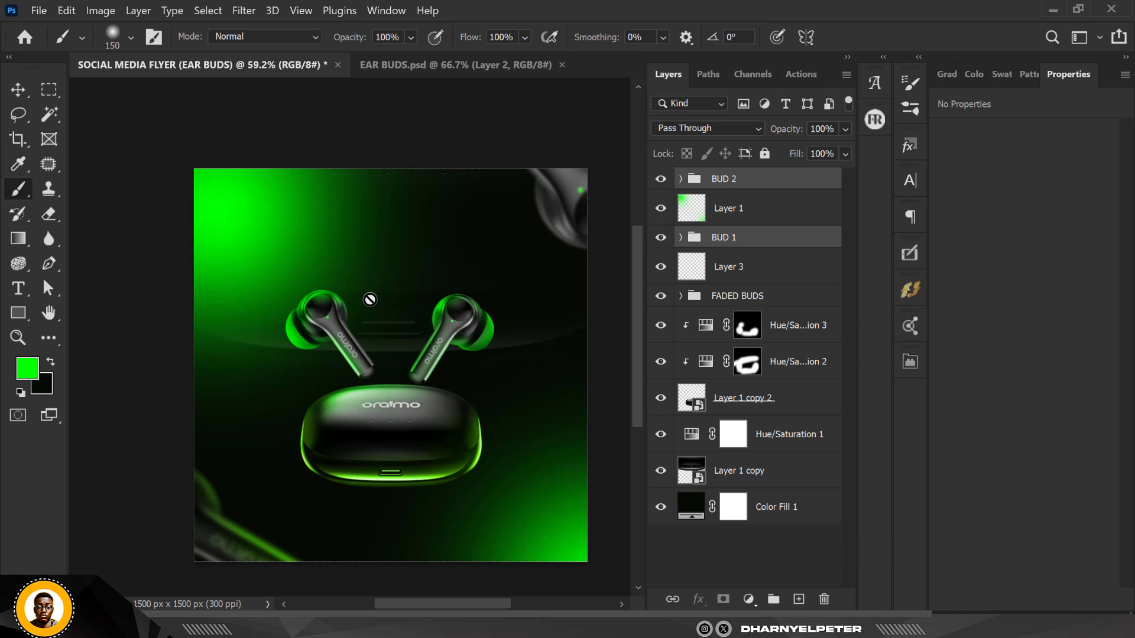
scroll(370, 300, "up", 2)
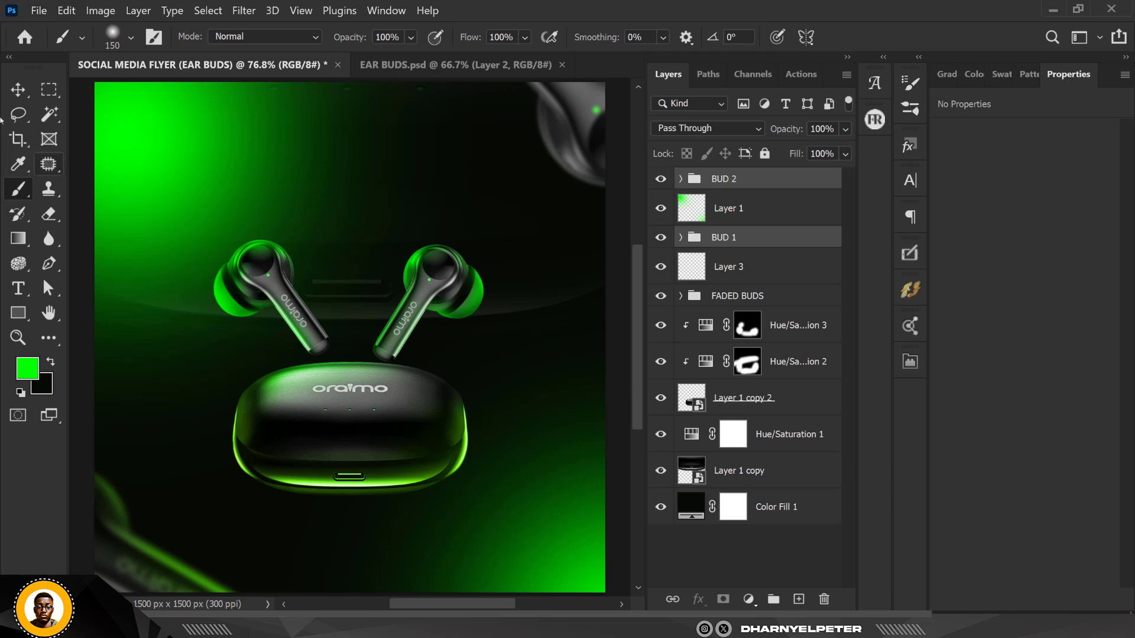
left_click(18, 89)
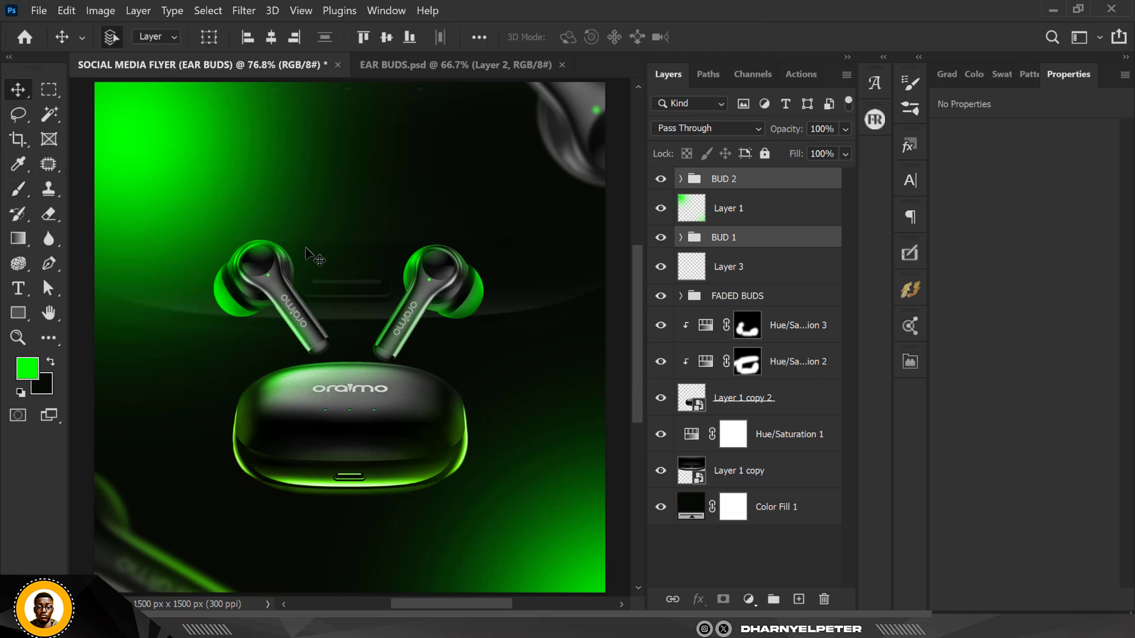
scroll(314, 257, "up", 1)
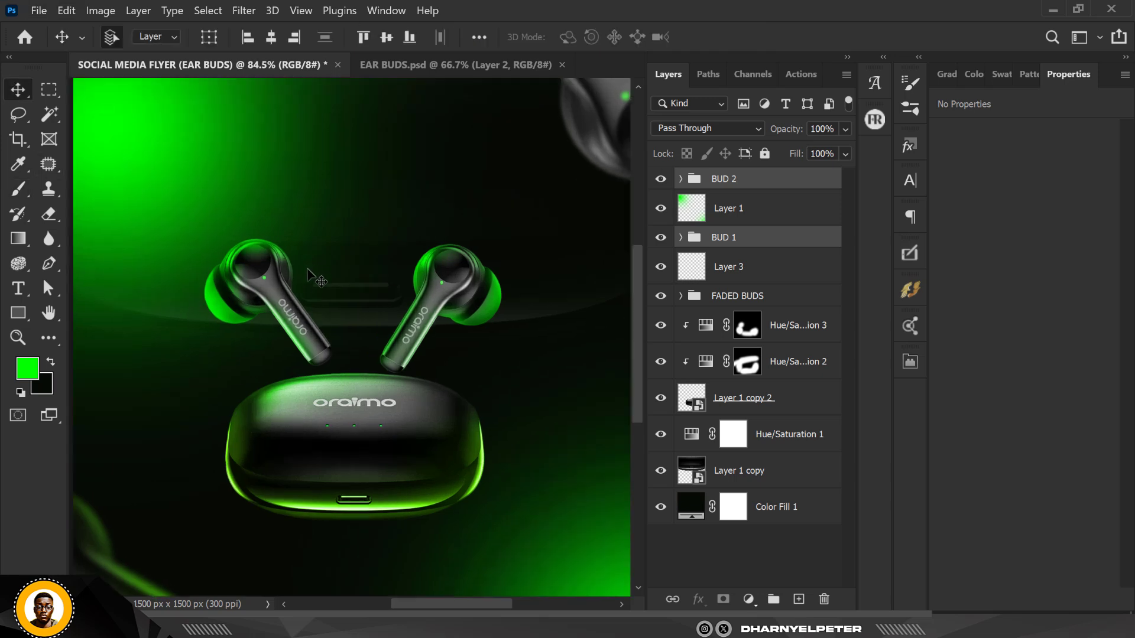
Add a new layer, paint a green glow in the top-left corner with a 400 px brush, and set it to Linear Dodge (Add)
left_click(800, 599)
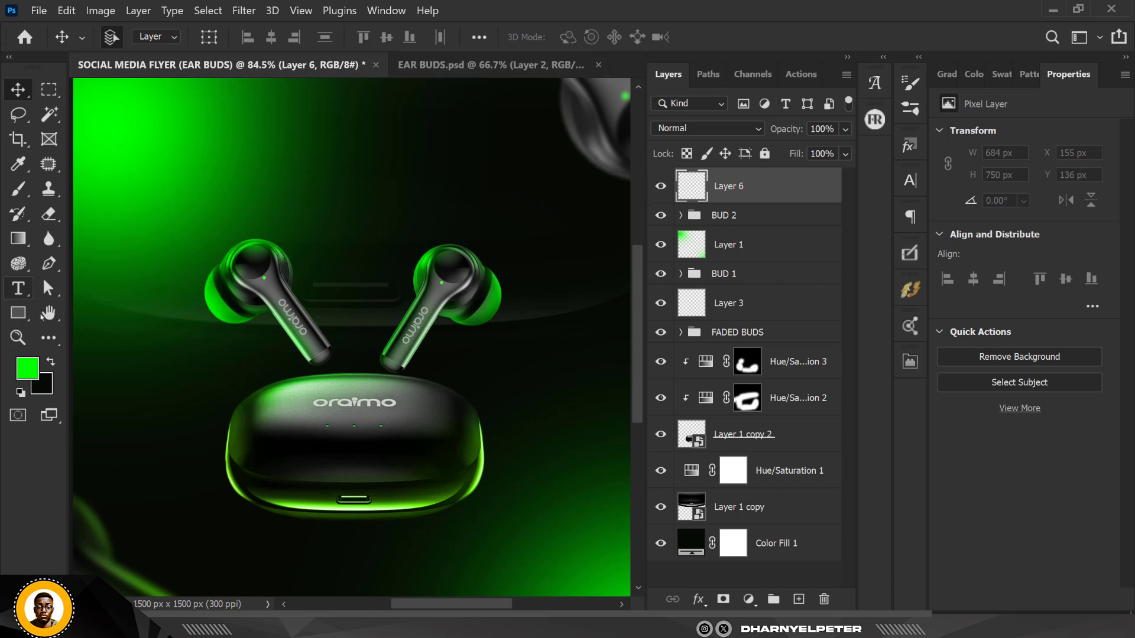
key("b")
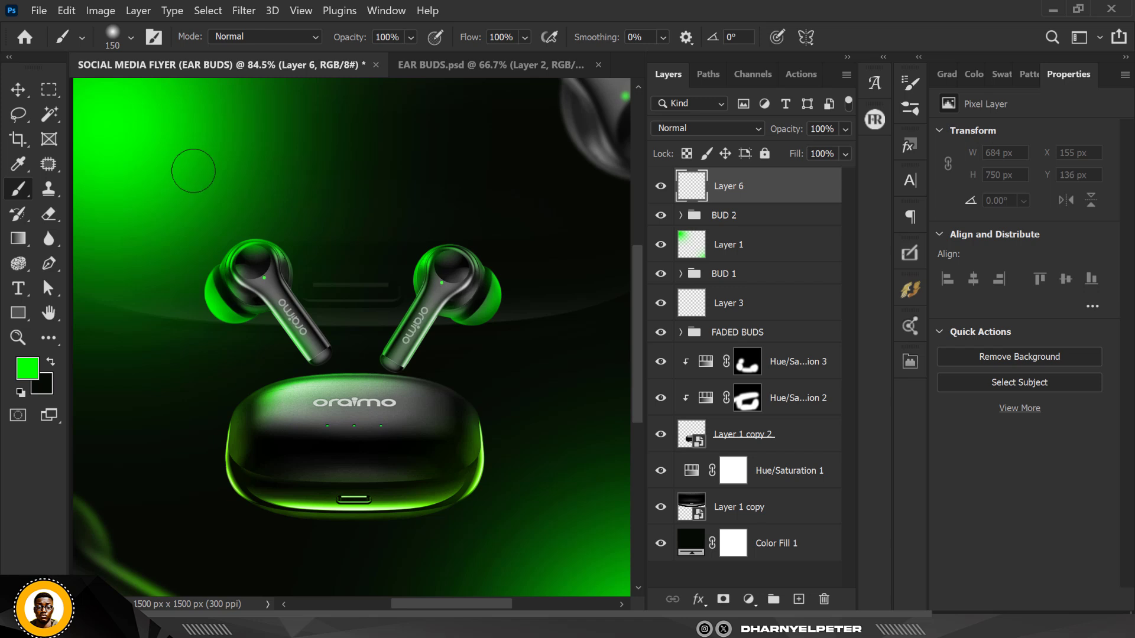
left_click(204, 176)
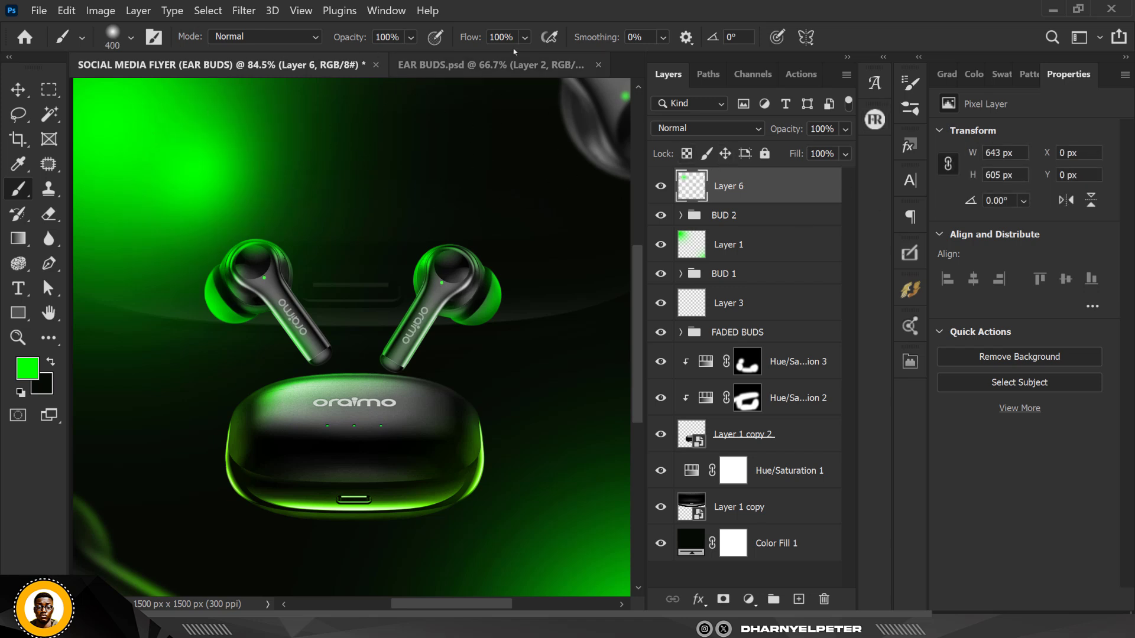
left_click(742, 129)
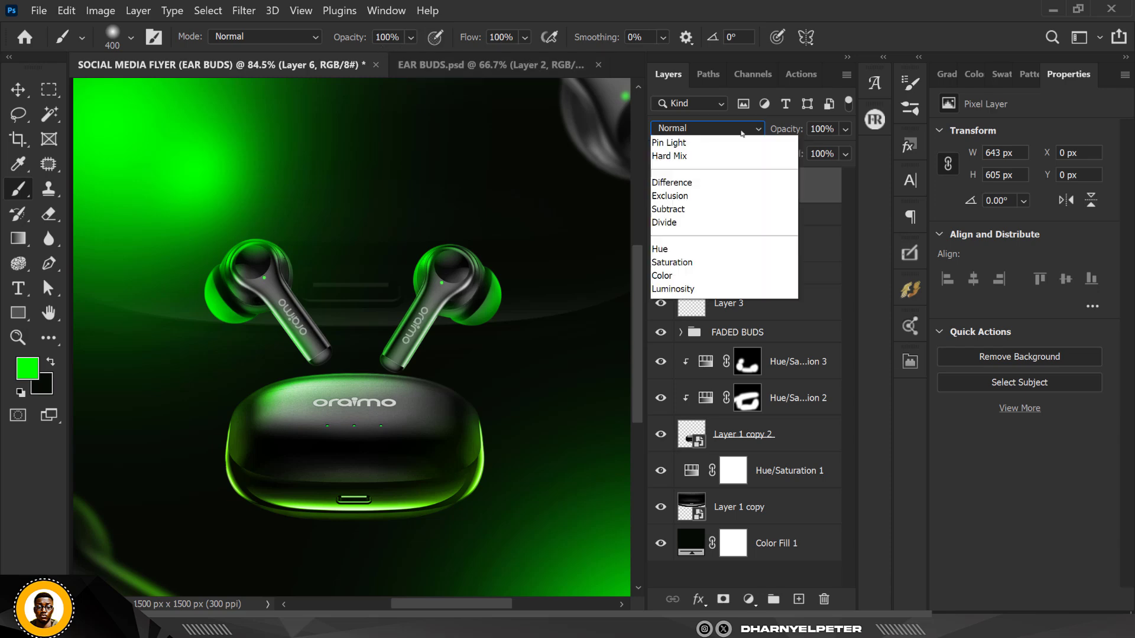
left_click(704, 302)
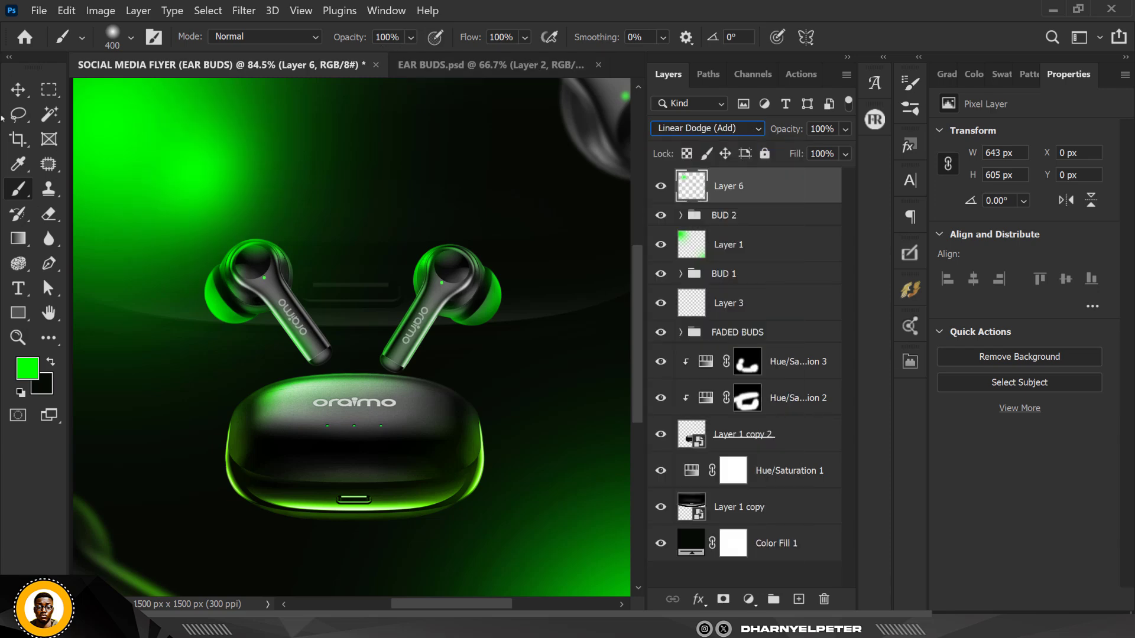
Move the green glow layer onto the left earbud and scale it down to about 88% width by 68% height
left_click(18, 90)
mouse_move(203, 215)
left_mouse_down()
mouse_move(261, 237)
mouse_move(247, 259)
mouse_move(234, 251)
left_mouse_up()
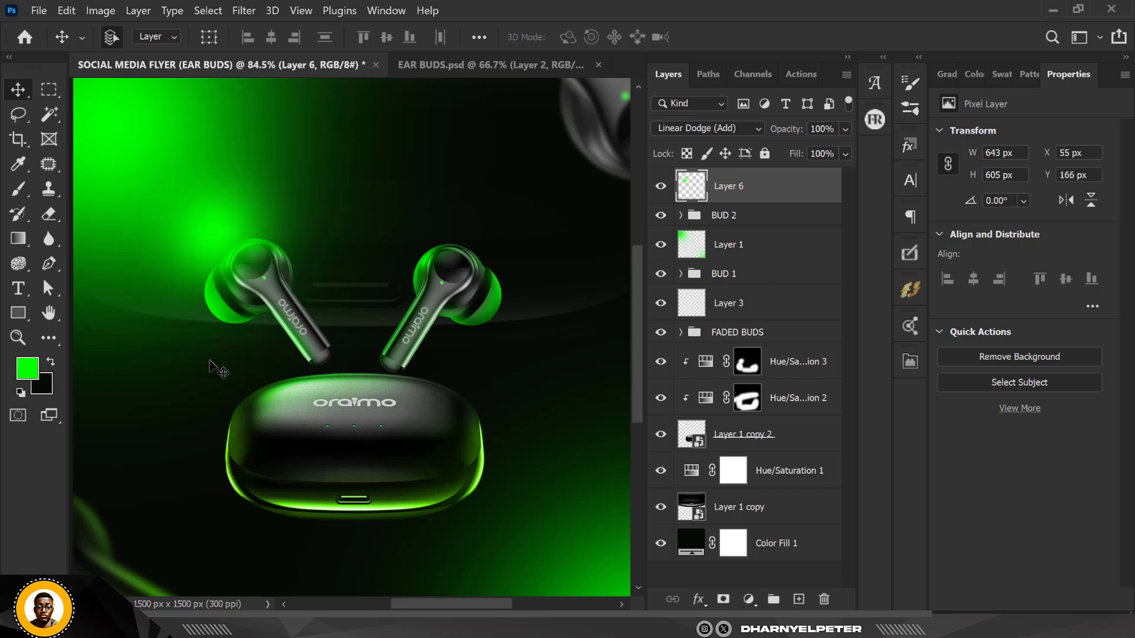
key("ctrl+t")
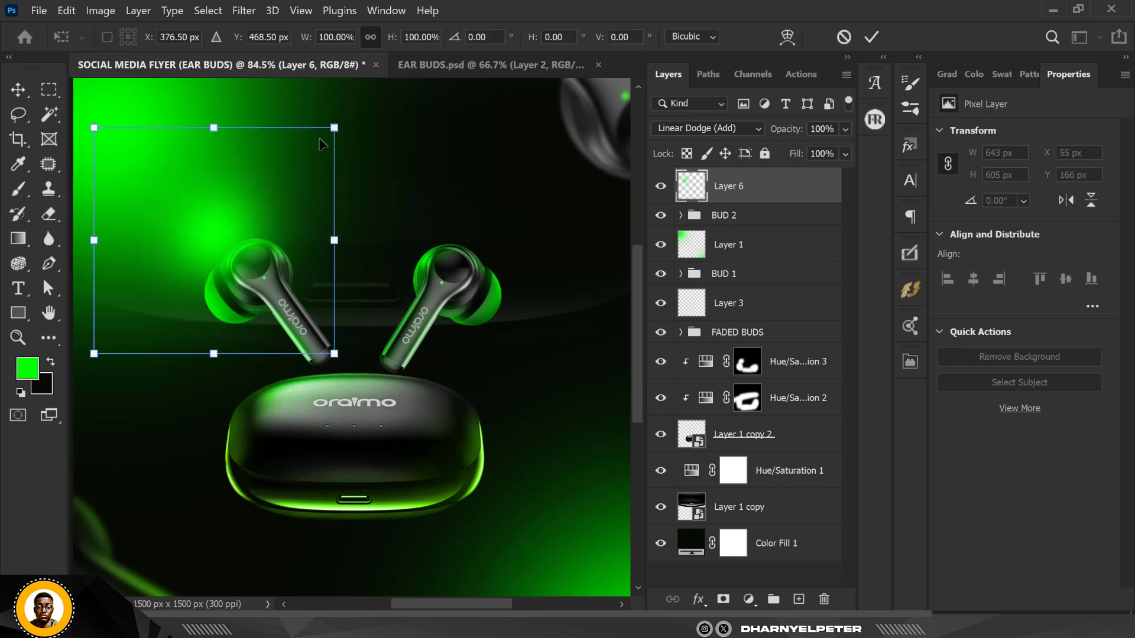
left_click_drag(313, 147, 283, 177)
left_click_drag(298, 243, 320, 244)
left_click_drag(230, 249, 227, 269)
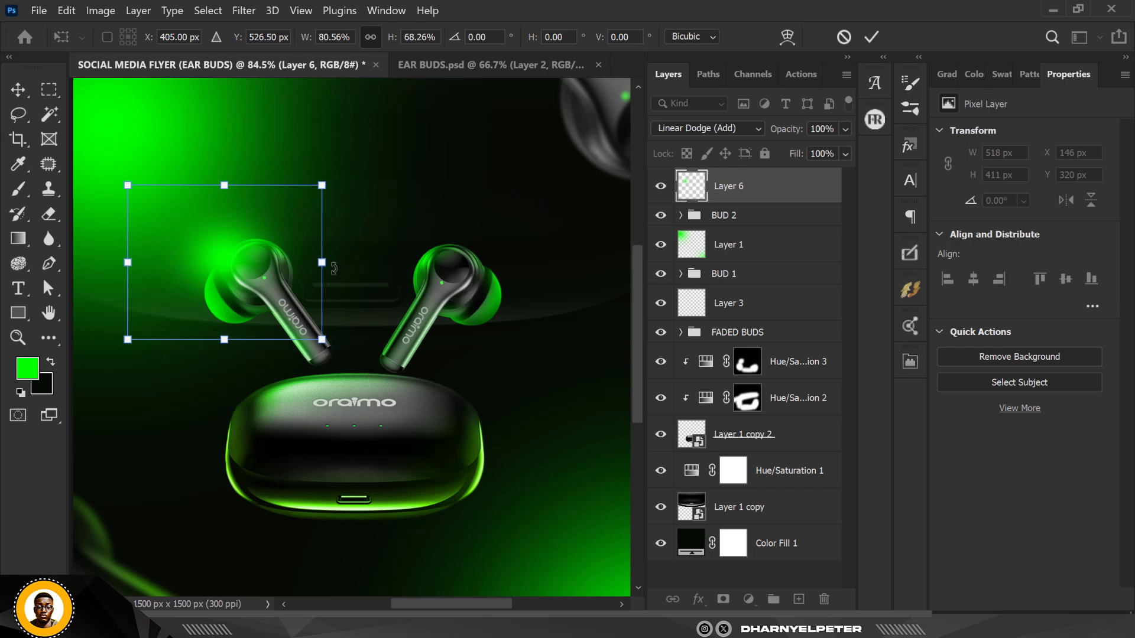
left_click_drag(329, 265, 347, 264)
left_click_drag(264, 275, 261, 275)
key("Return")
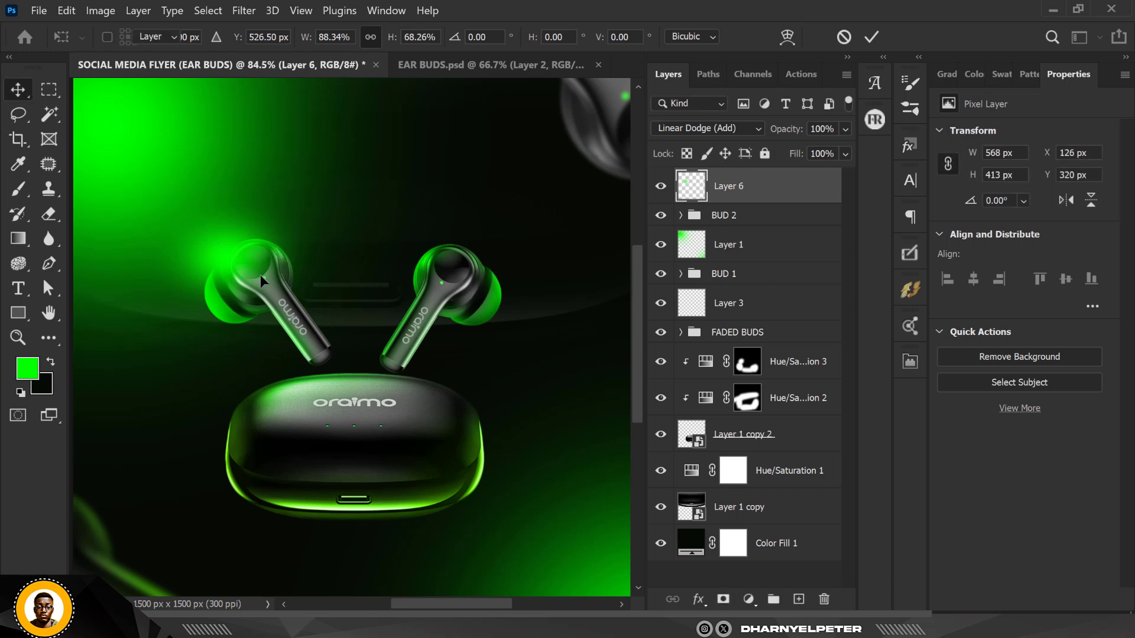
Duplicate the glow onto the right earbud, add a layer mask to the copy and paint out its lower part in black
left_click_drag(227, 254, 495, 262)
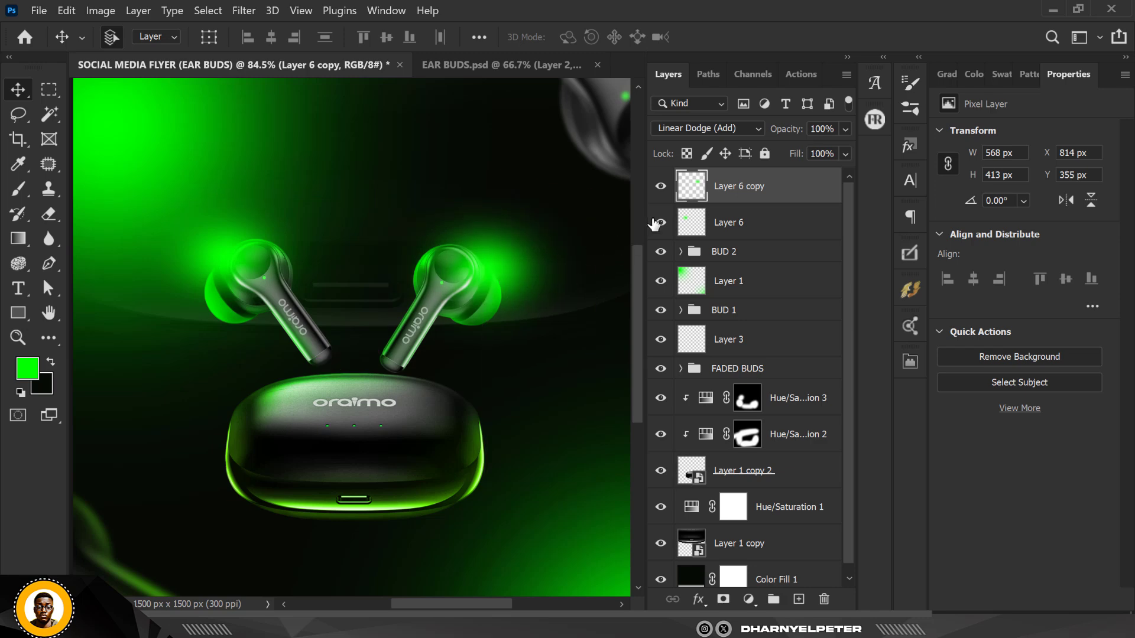
left_click(726, 599)
key("b")
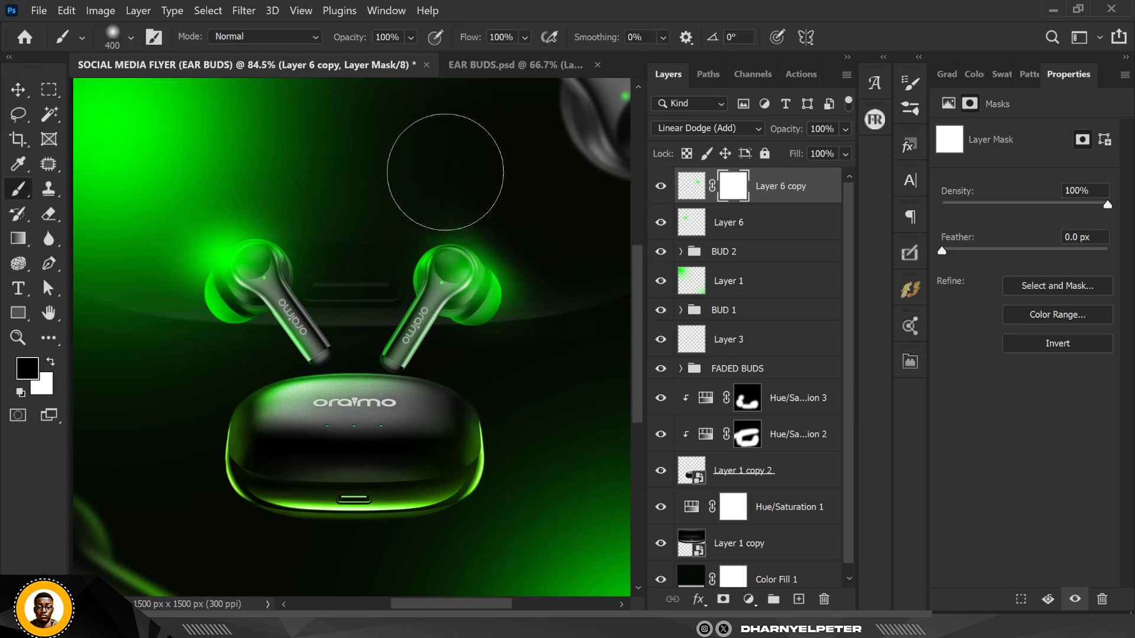
left_click_drag(579, 244, 601, 342)
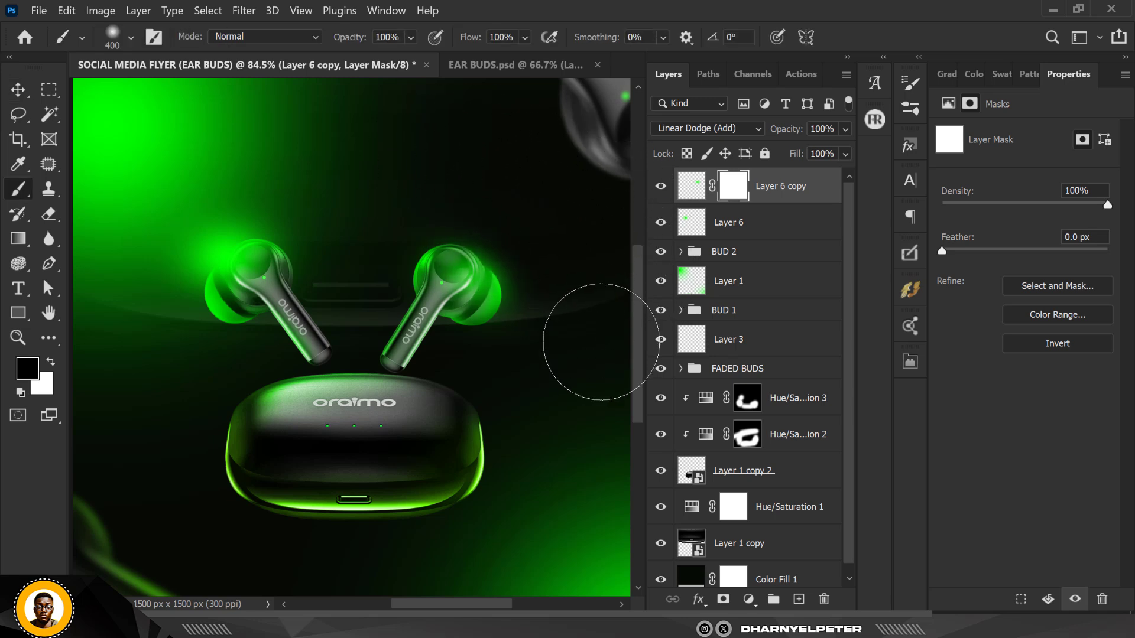
scroll(385, 223, "down", 2)
scroll(337, 185, "up", 3)
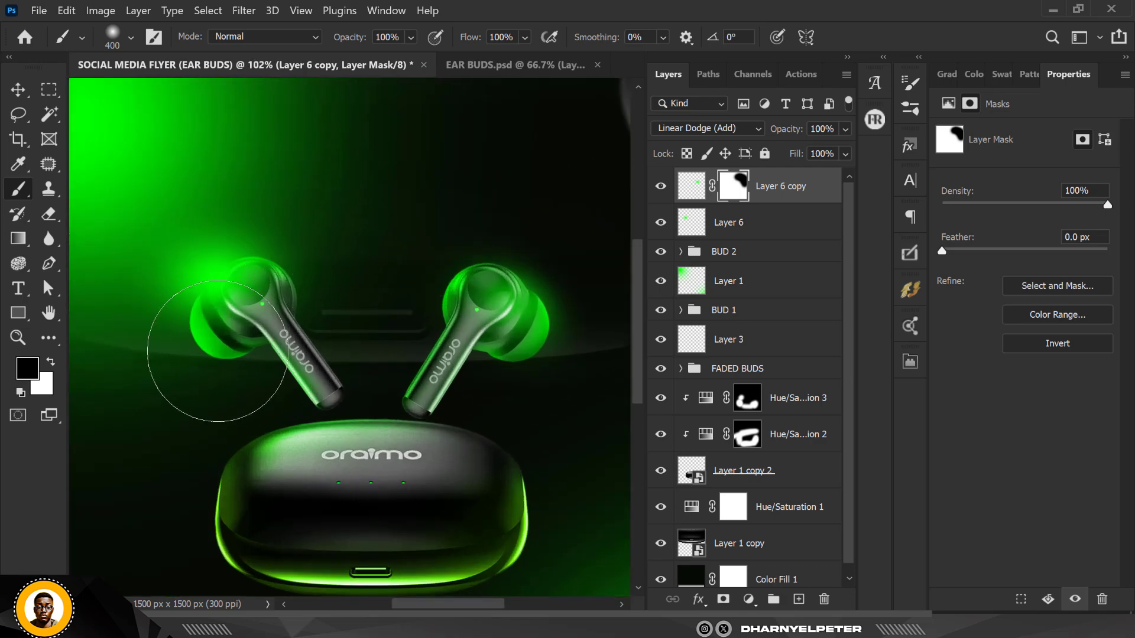
scroll(322, 263, "down", 3)
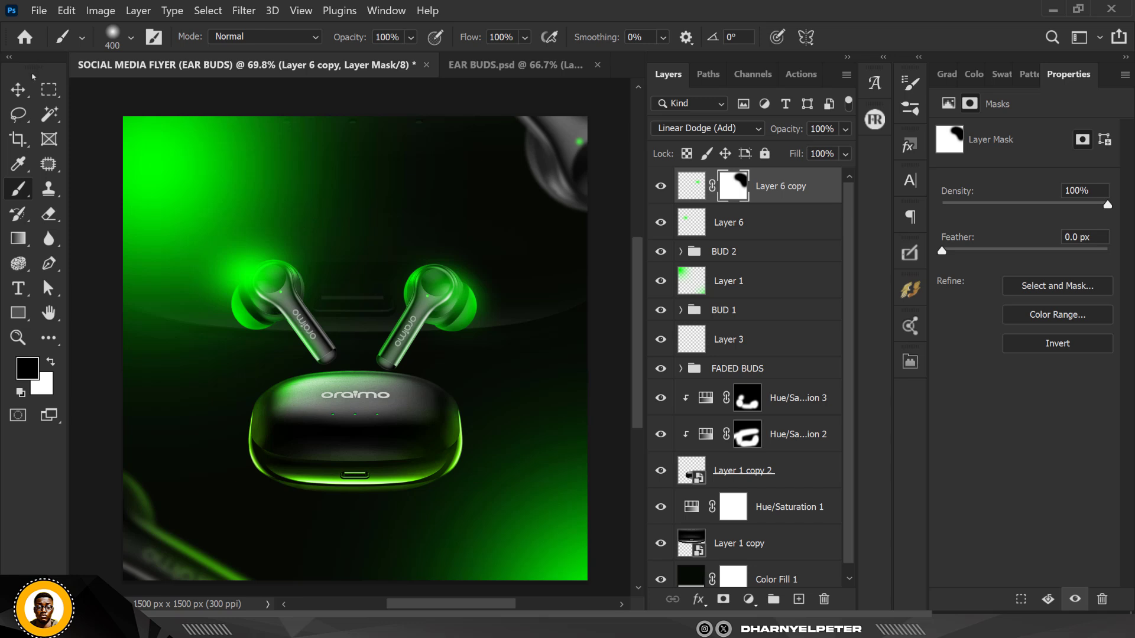
Duplicate the glow again and scale the copy down to a small spot about 107 x 79 px on the left earbud's tip
left_click(18, 89)
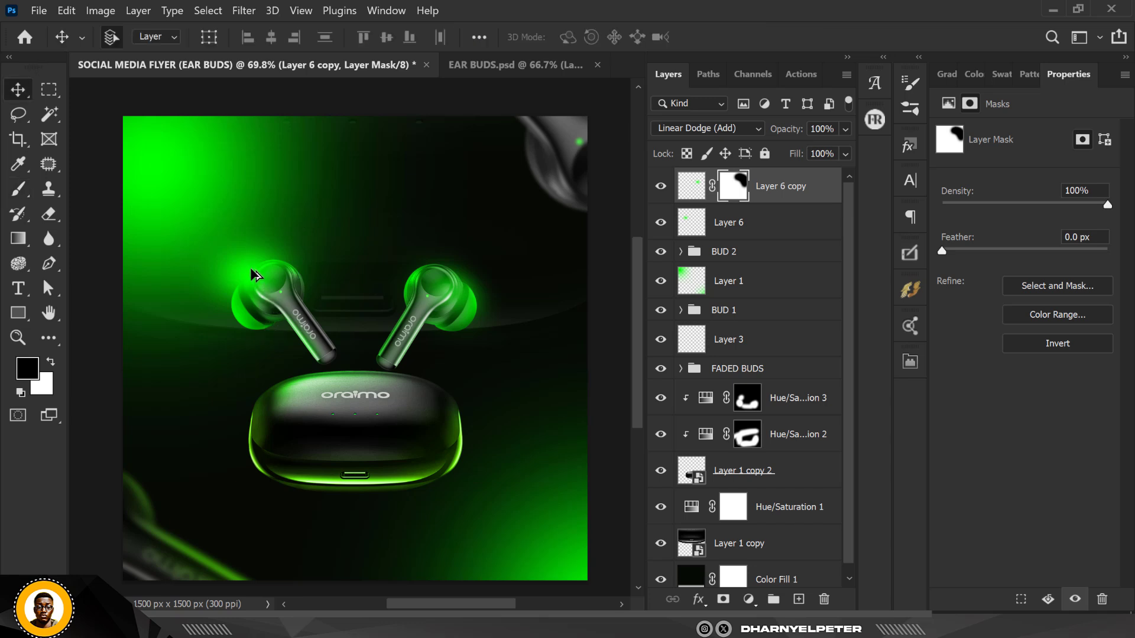
left_click_drag(250, 267, 309, 300)
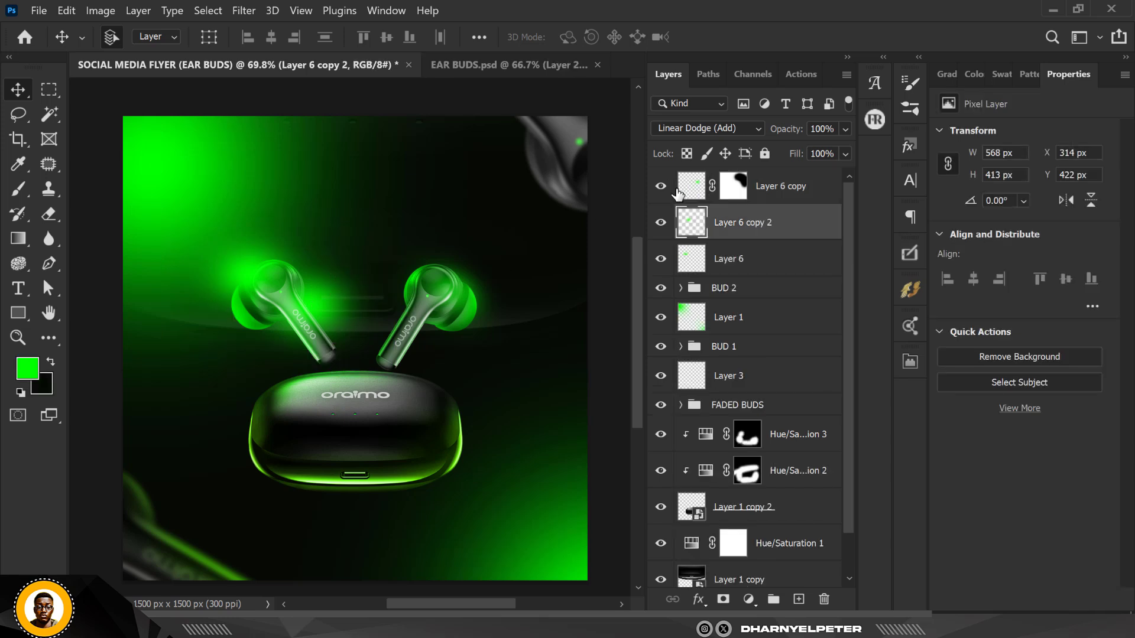
key("ctrl+t")
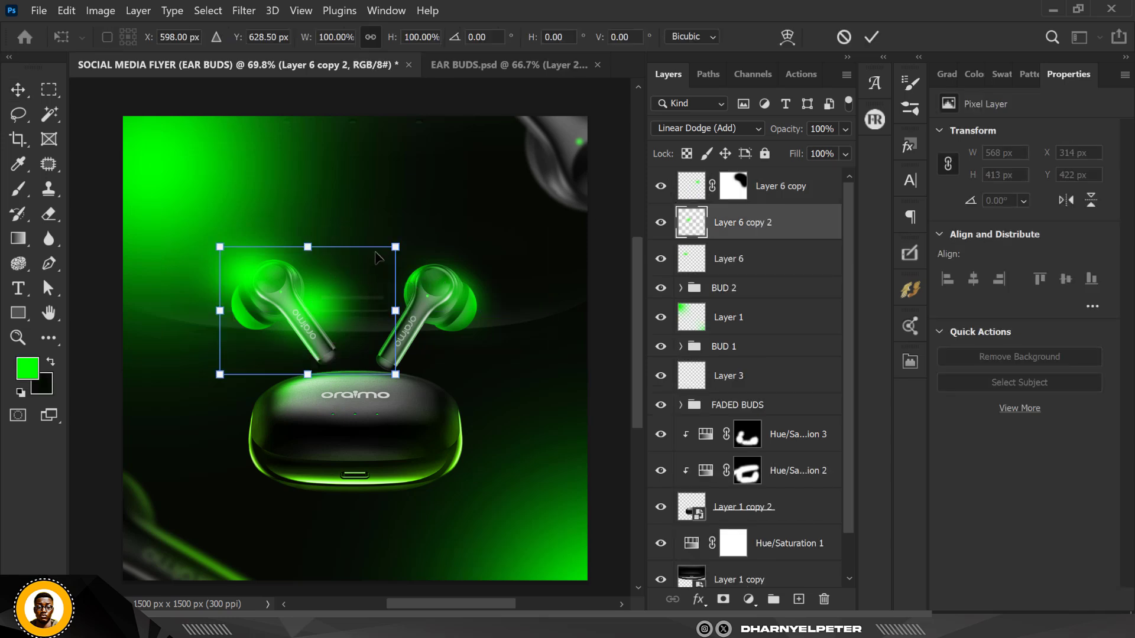
left_click_drag(395, 246, 193, 230)
scroll(292, 315, "up", 5)
left_click_drag(319, 142, 248, 191)
left_click_drag(167, 270, 186, 238)
scroll(182, 230, "up", 3)
key("Return")
Duplicate the small glow spot onto the tip of the right earbud
scroll(246, 232, "down", 10)
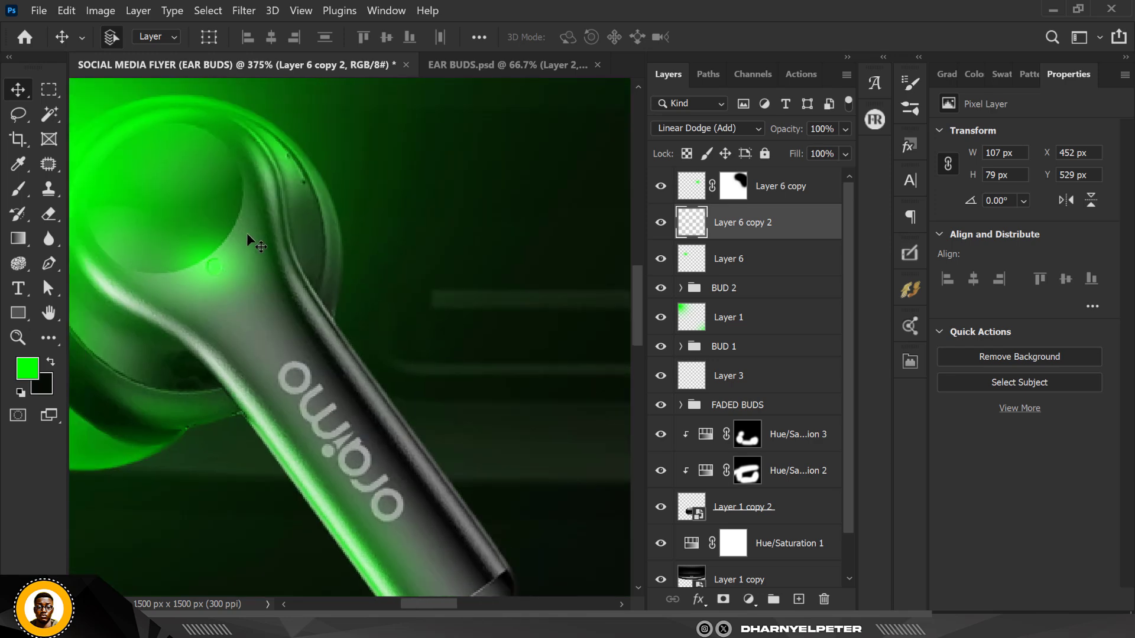
scroll(244, 261, "up", 4)
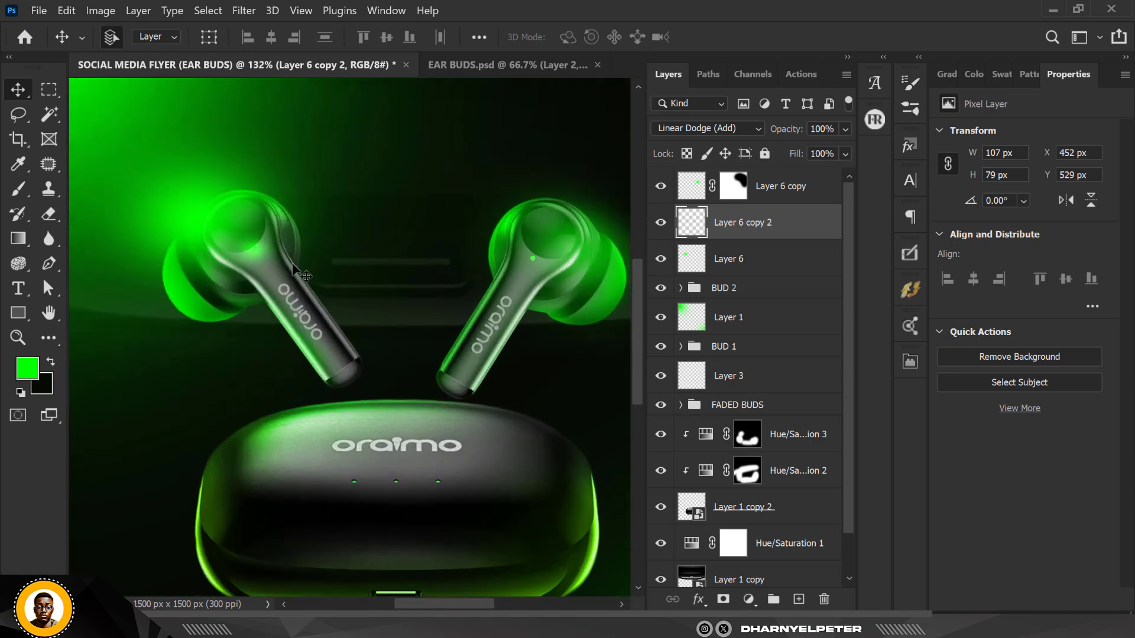
scroll(239, 243, "down", 3)
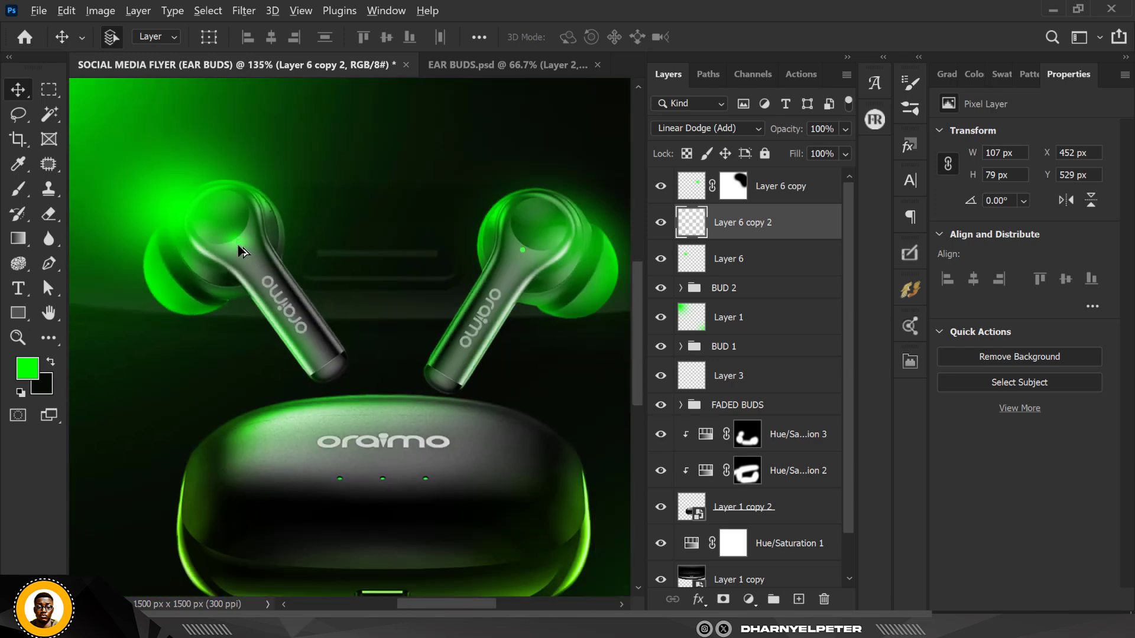
left_click_drag(240, 247, 525, 253)
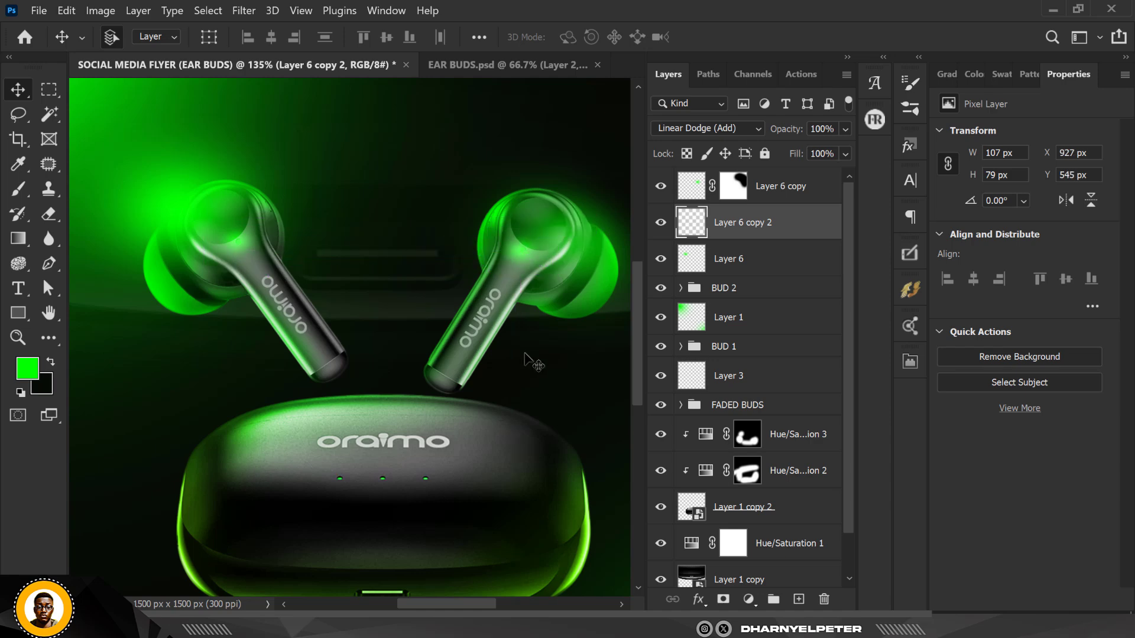
Examine the earbud glows across the whole flyer at different zoom levels
scroll(432, 287, "down", 4)
scroll(393, 279, "up", 2)
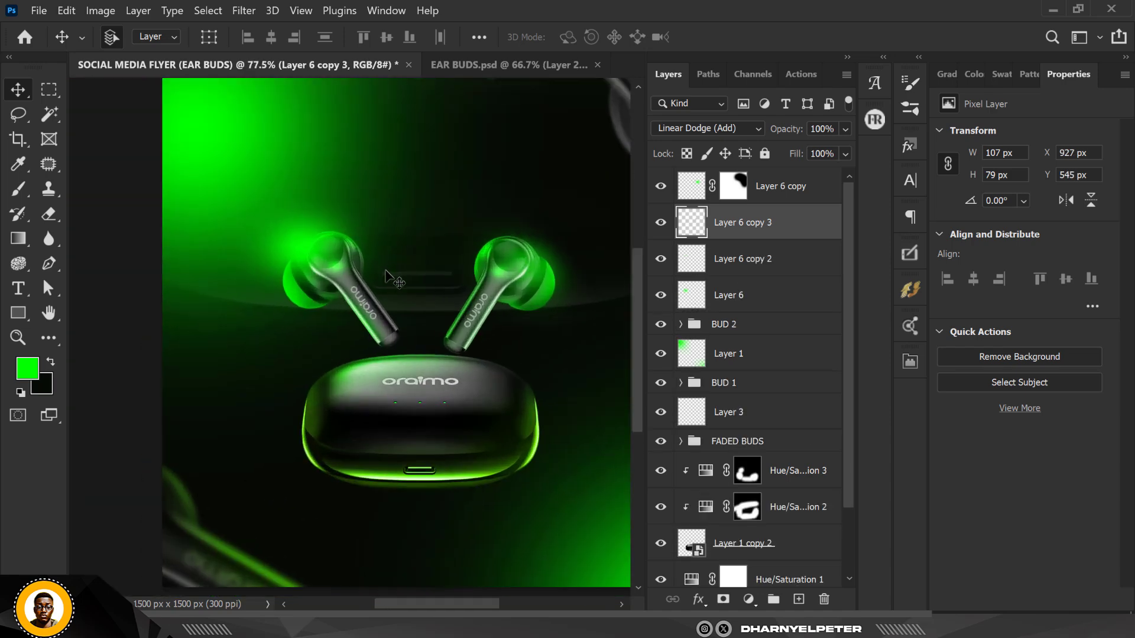
scroll(389, 353, "down", 2)
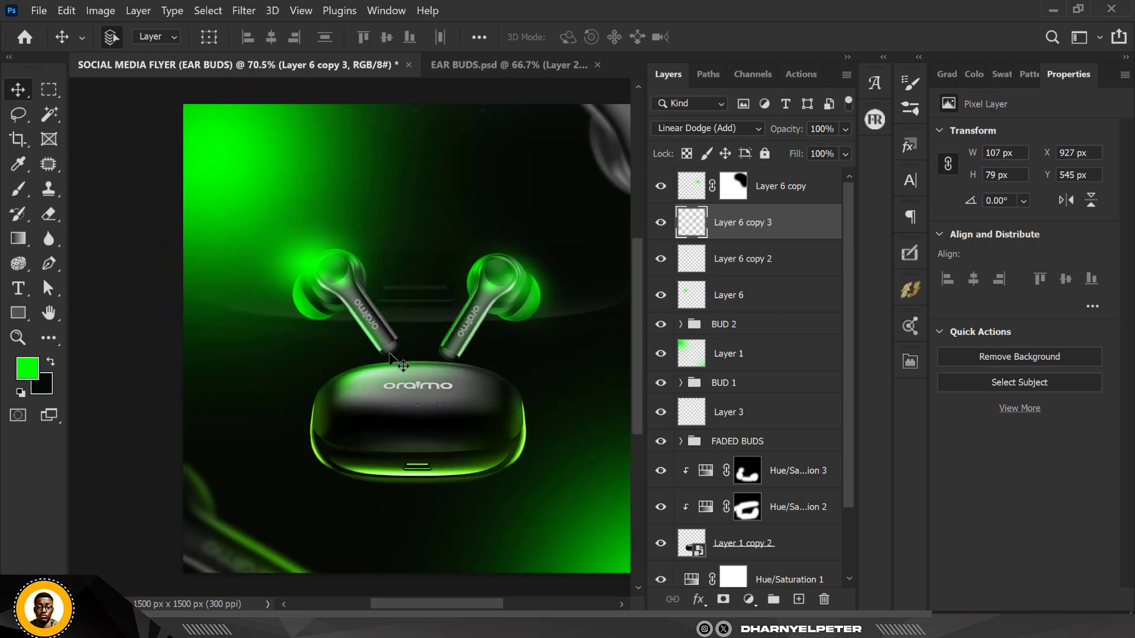
scroll(390, 355, "up", 1)
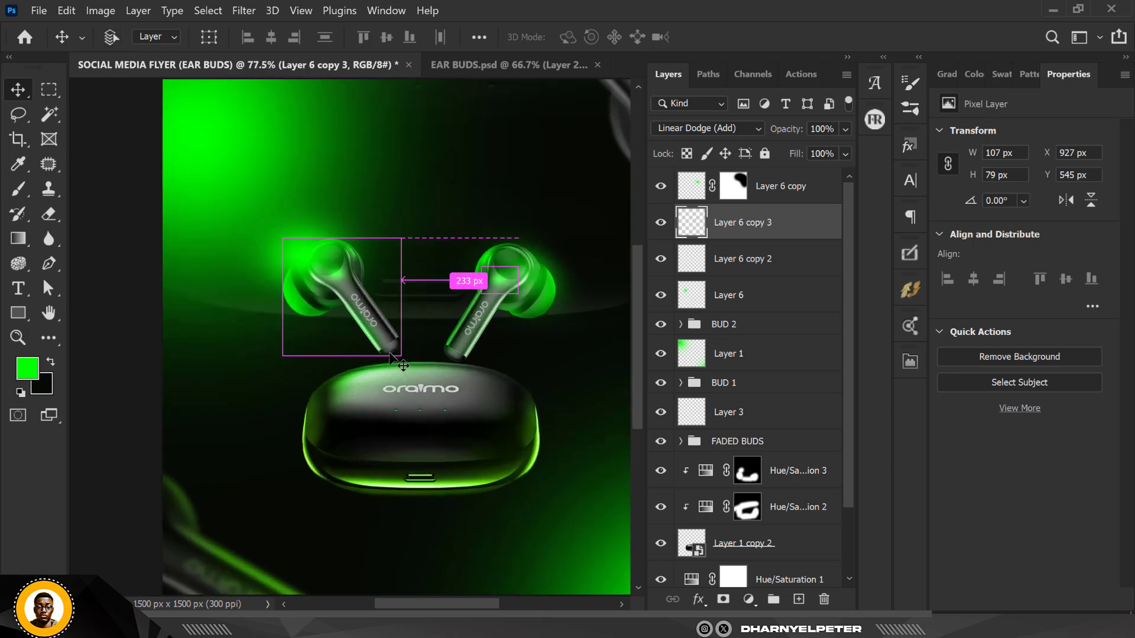
key("ctrl+0")
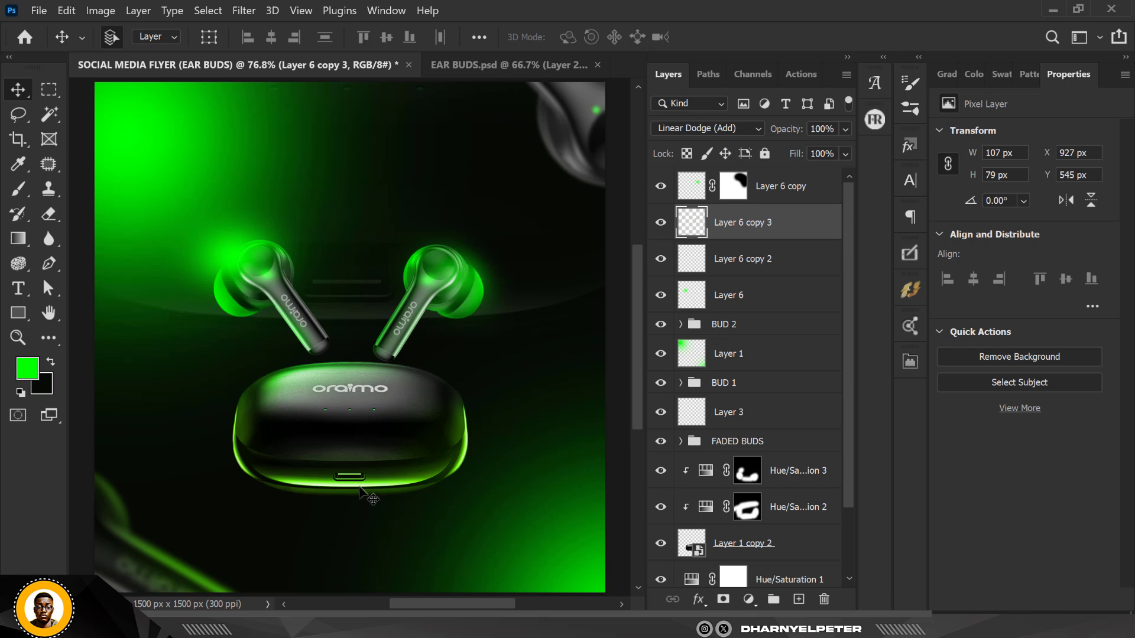
scroll(358, 384, "down", 1)
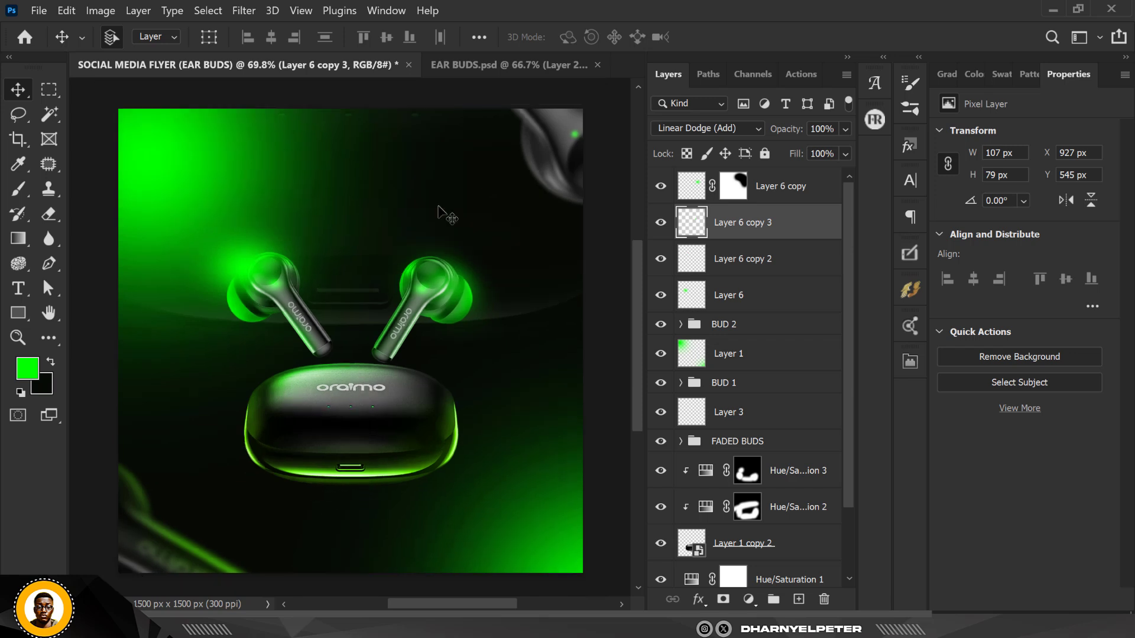
scroll(445, 163, "down", 1)
scroll(522, 142, "up", 1)
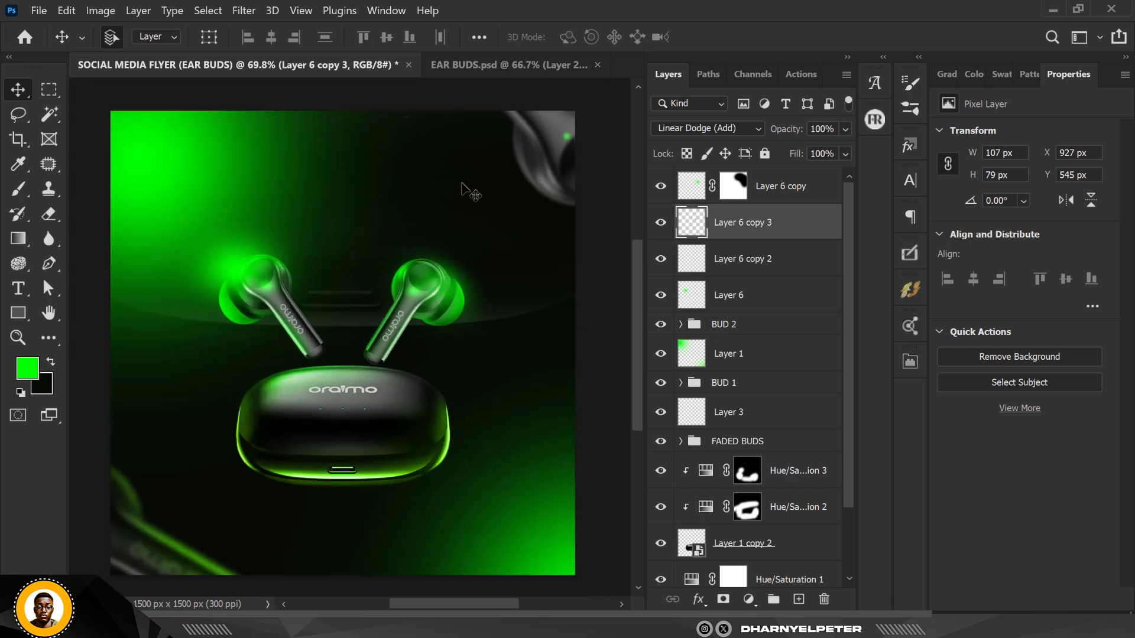
scroll(250, 242, "up", 1)
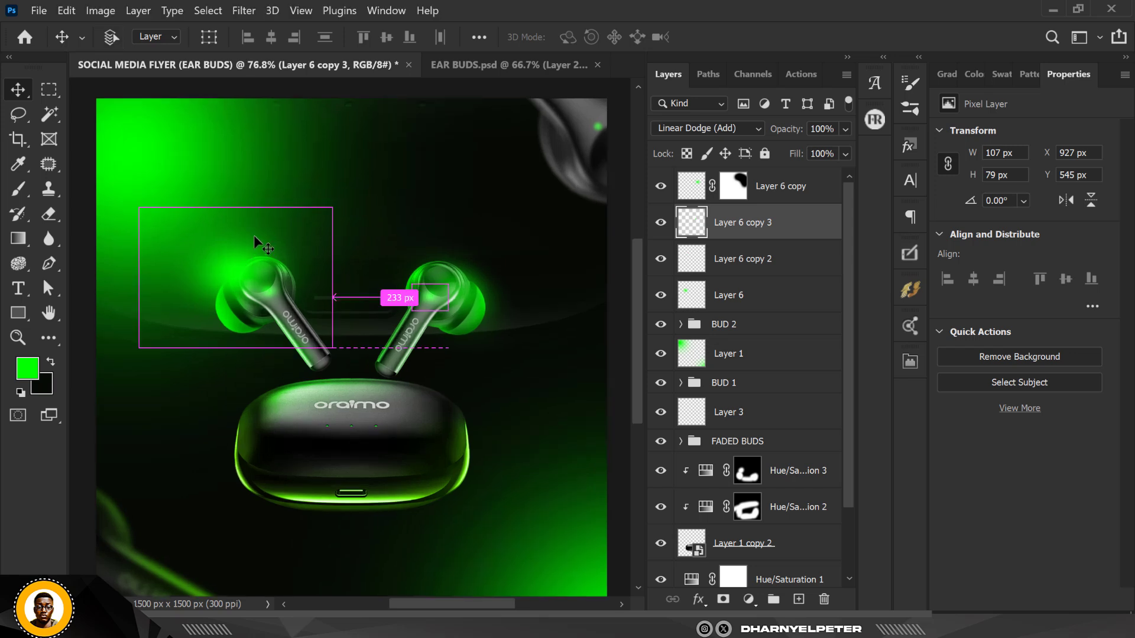
scroll(254, 235, "down", 1)
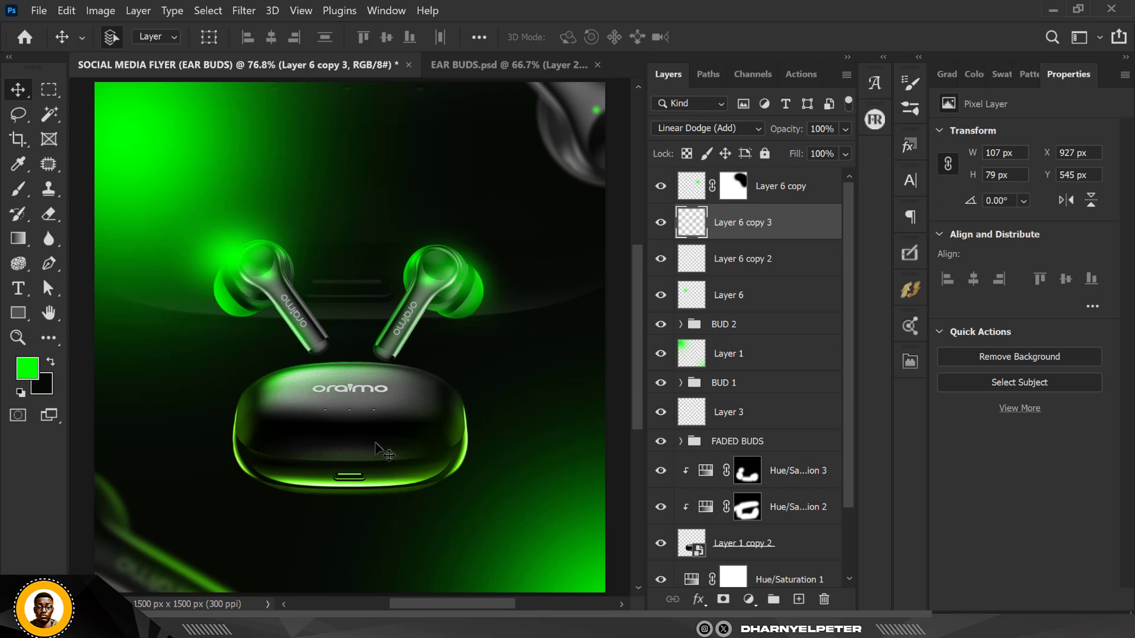
Duplicate the large glow layer under the case's front and scale it to about 83% by 49%
left_click(227, 250)
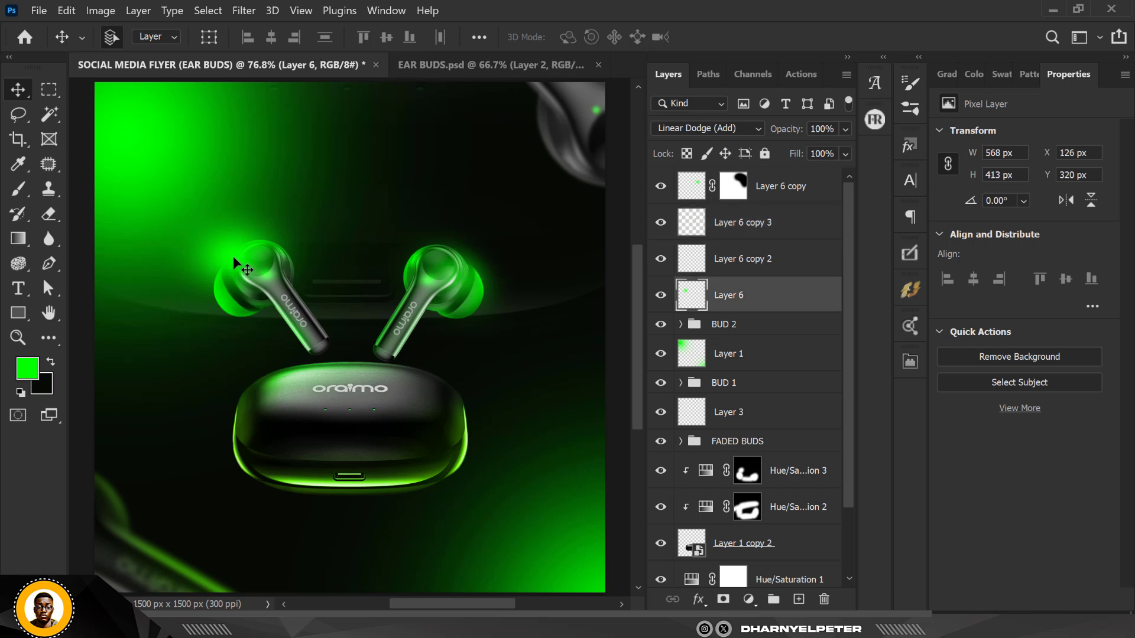
left_click_drag(232, 258, 370, 480)
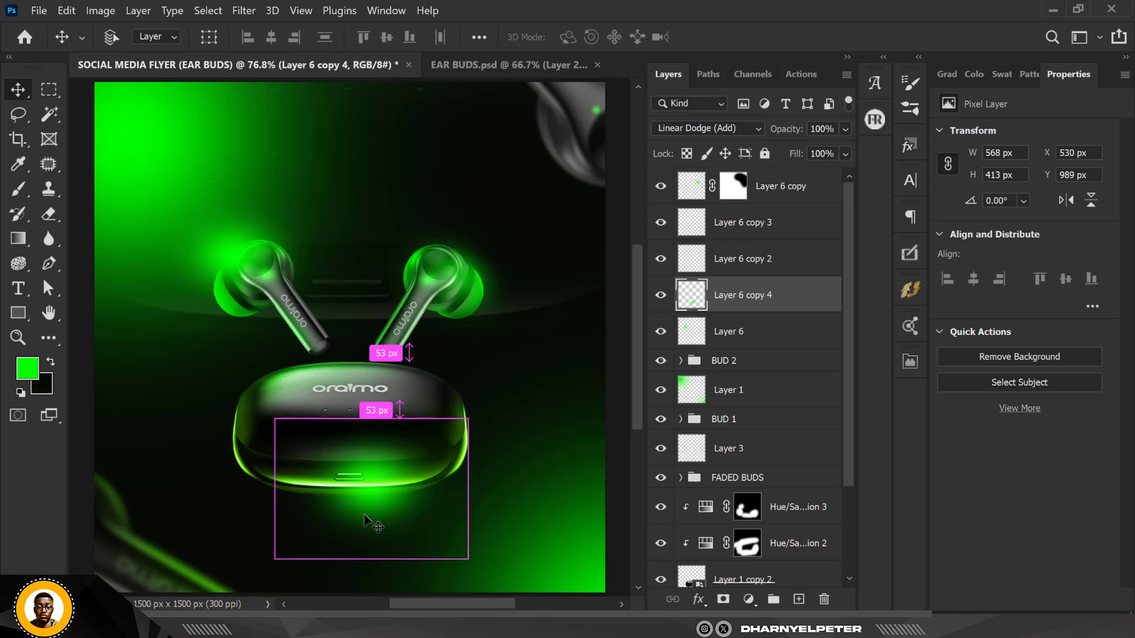
key("ctrl+t")
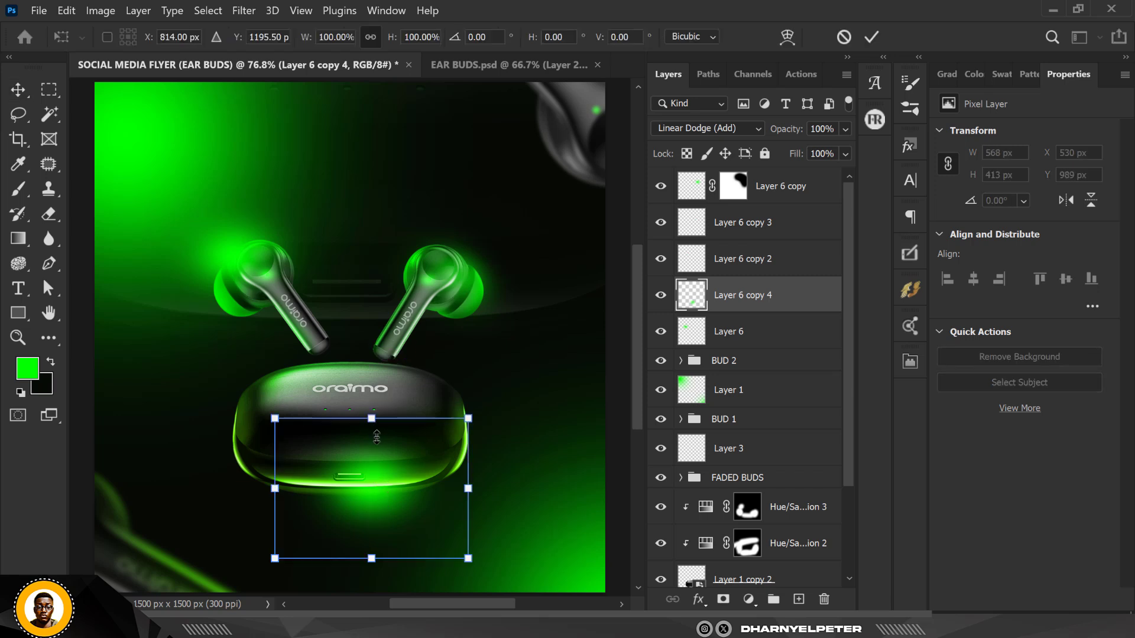
left_click_drag(377, 436, 481, 486)
left_click_drag(410, 499, 397, 498)
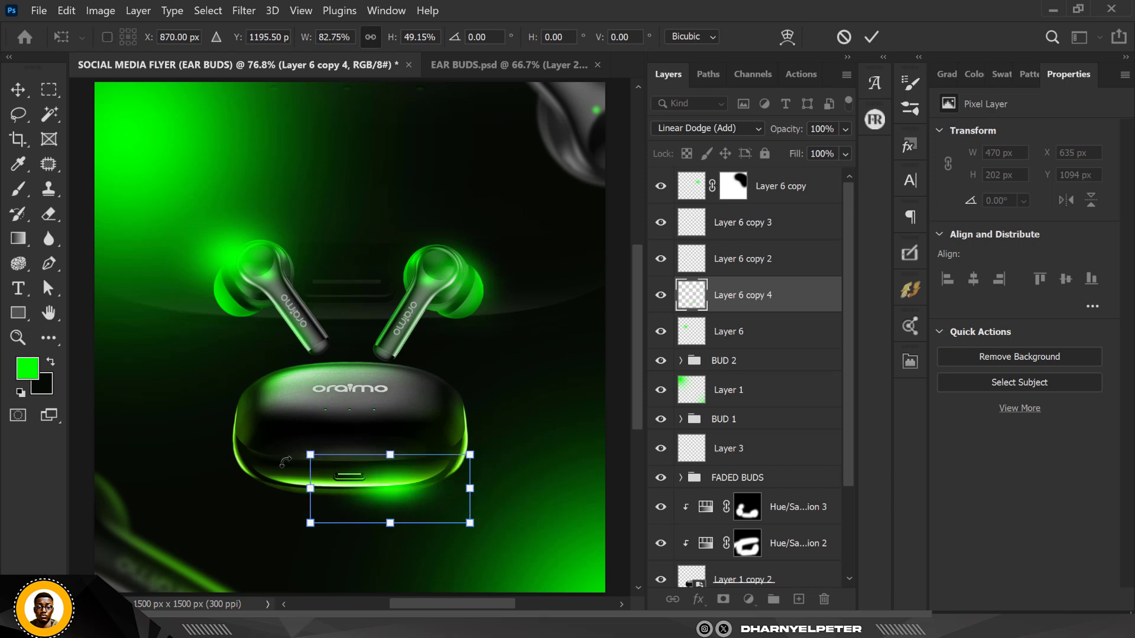
key("Return")
Squash the case glow vertically to about 62% height so it hugs the case's front edge
scroll(395, 495, "up", 1)
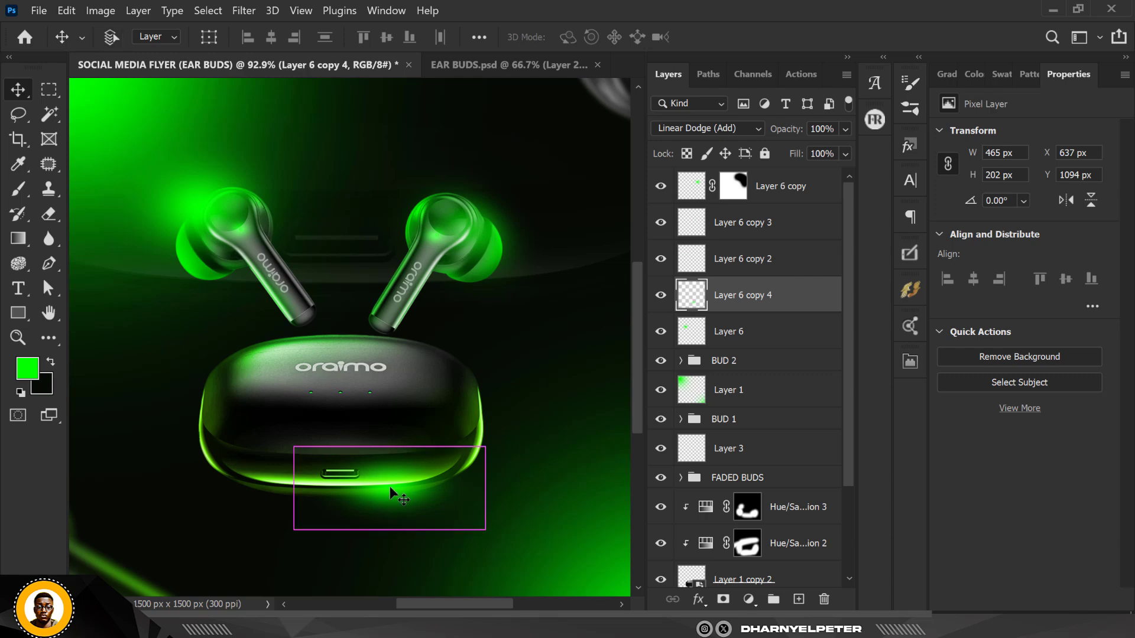
key("ctrl+t")
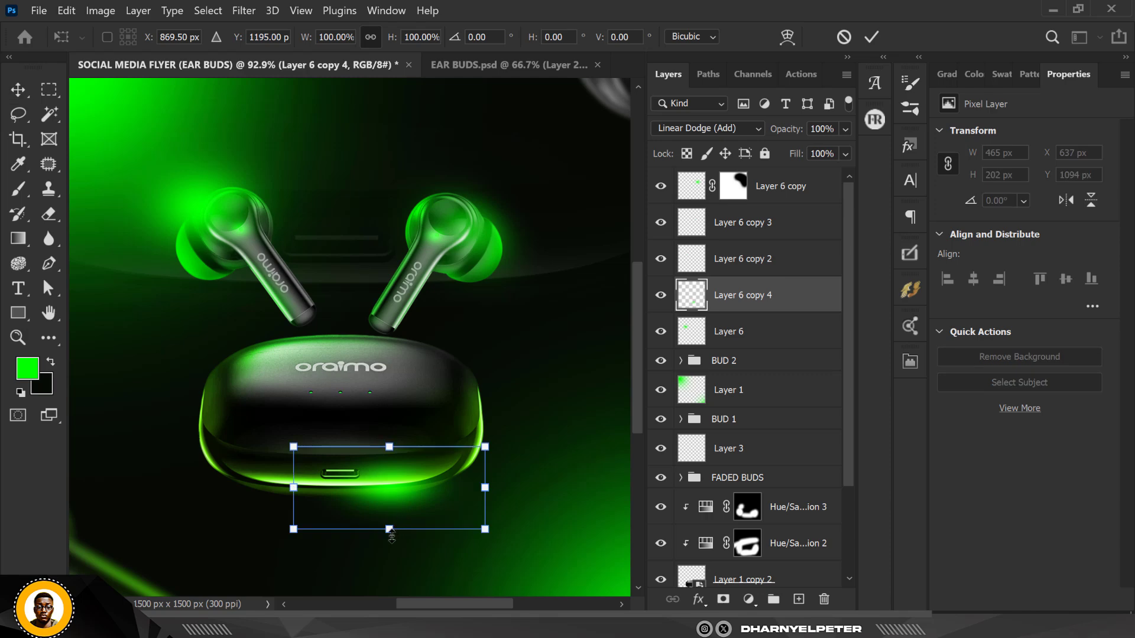
left_click_drag(391, 535, 398, 475)
key("Return")
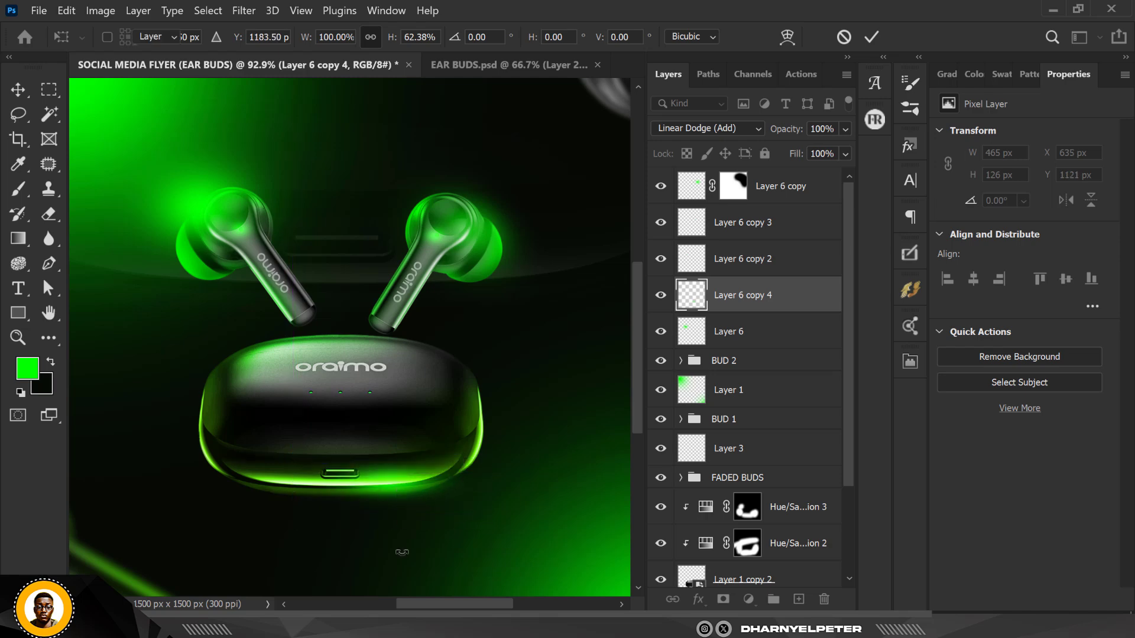
Duplicate the case glow, scale the copy to about 37% and rotate it about 125° into a streak at the case front
key("ctrl+j")
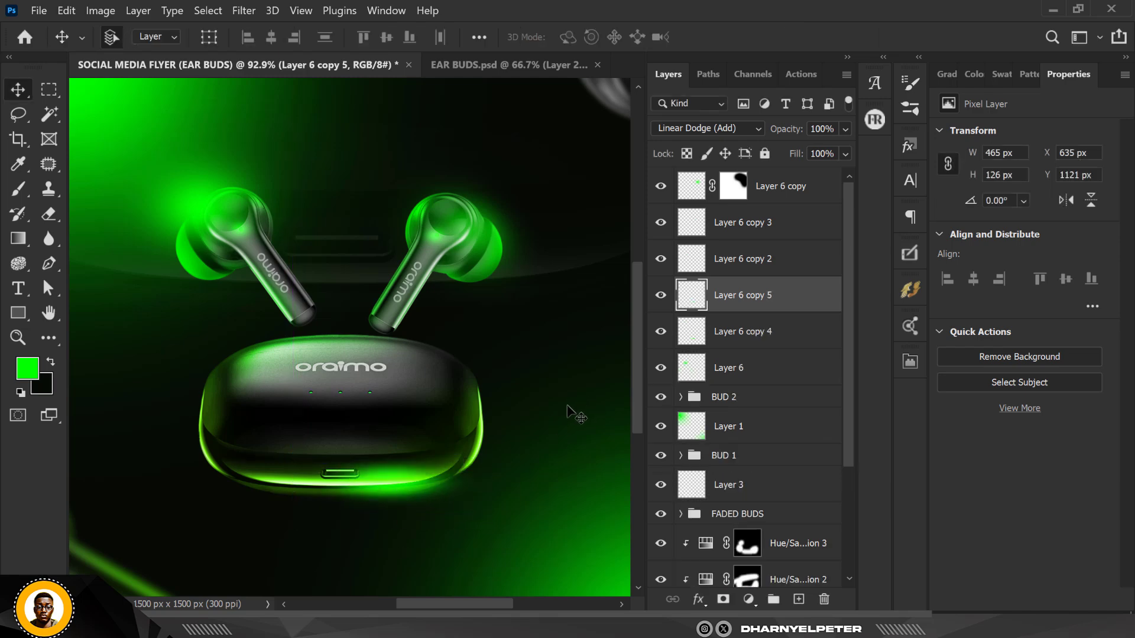
key("ctrl+t")
left_click_drag(498, 475, 369, 565)
left_click_drag(440, 395, 441, 480)
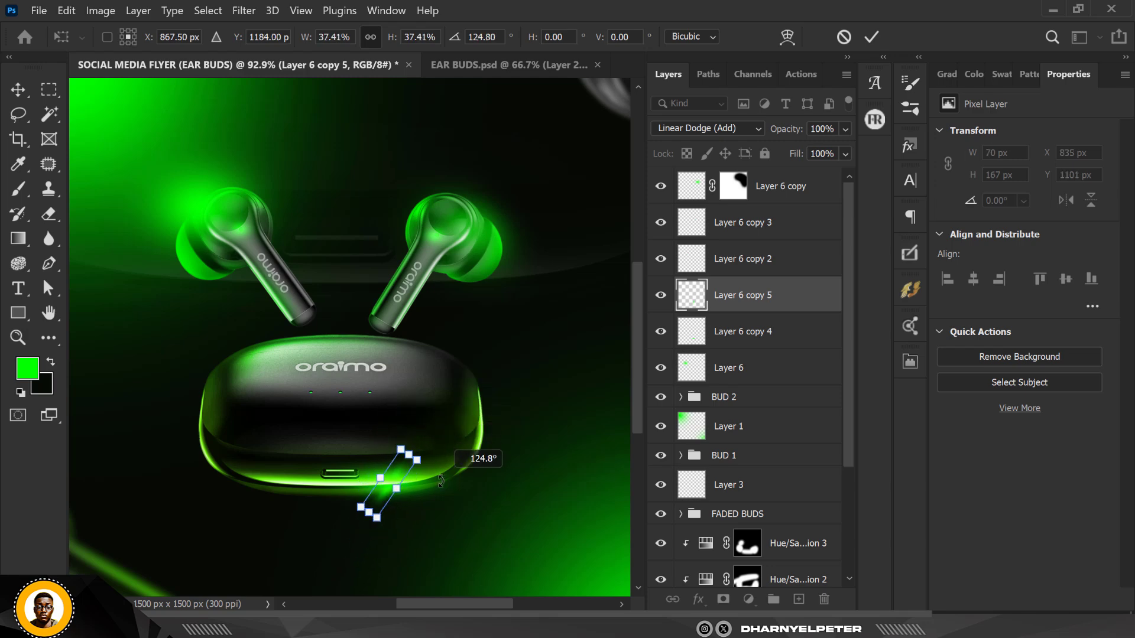
key("Return")
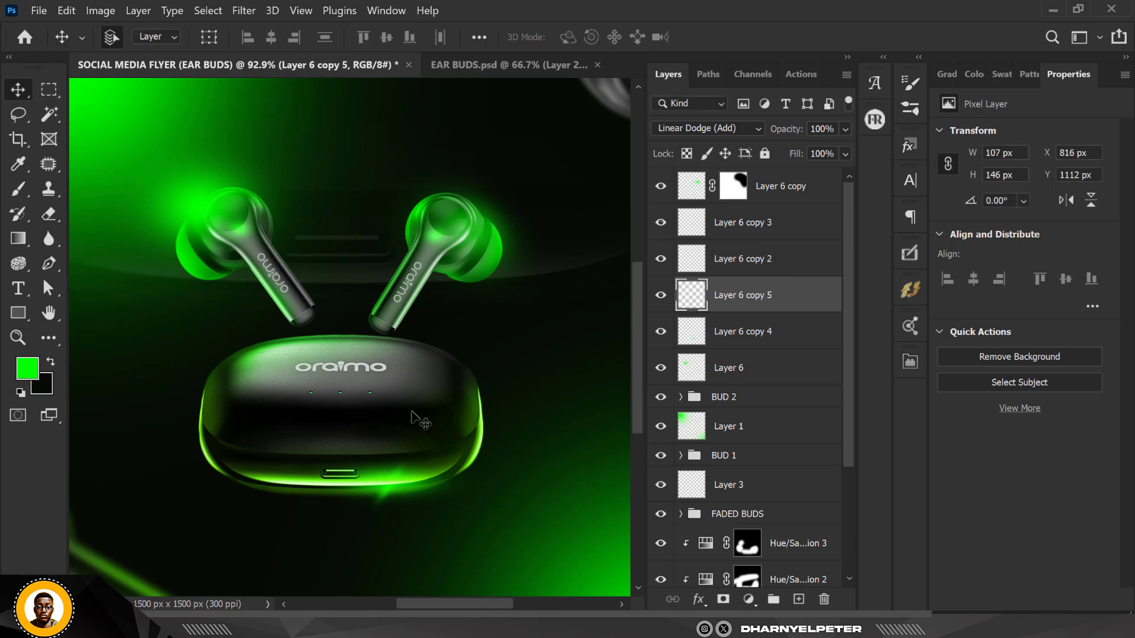
scroll(419, 420, "down", 3)
scroll(405, 455, "up", 6)
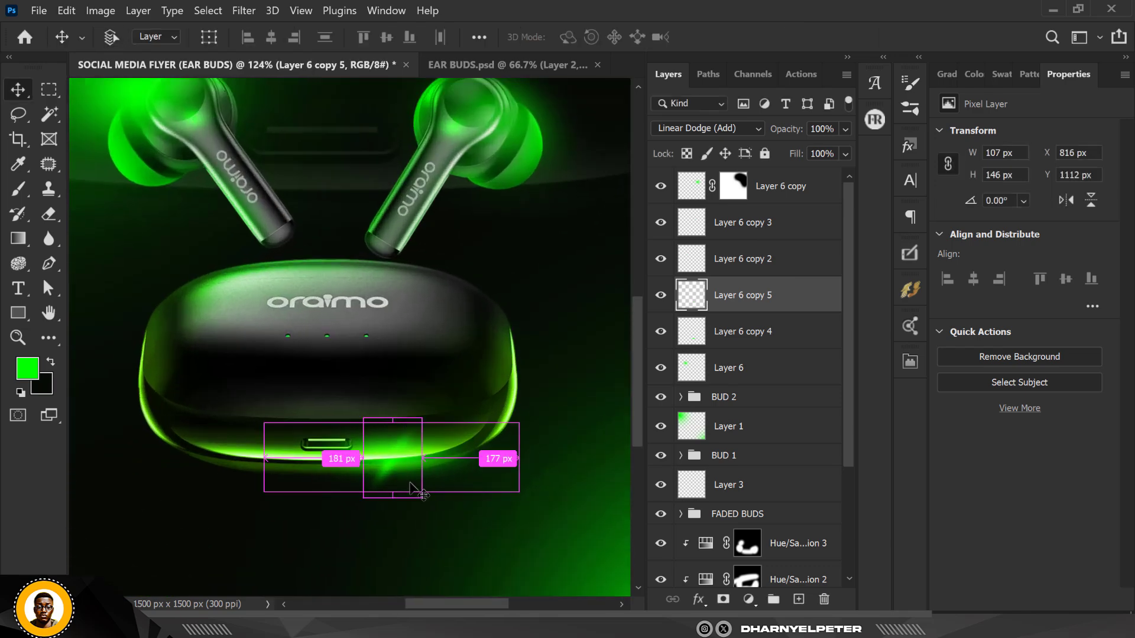
Move the rotated streak glow slightly upward so it sits on the case's front edge
key("ctrl+t")
left_click_drag(450, 482, 438, 448)
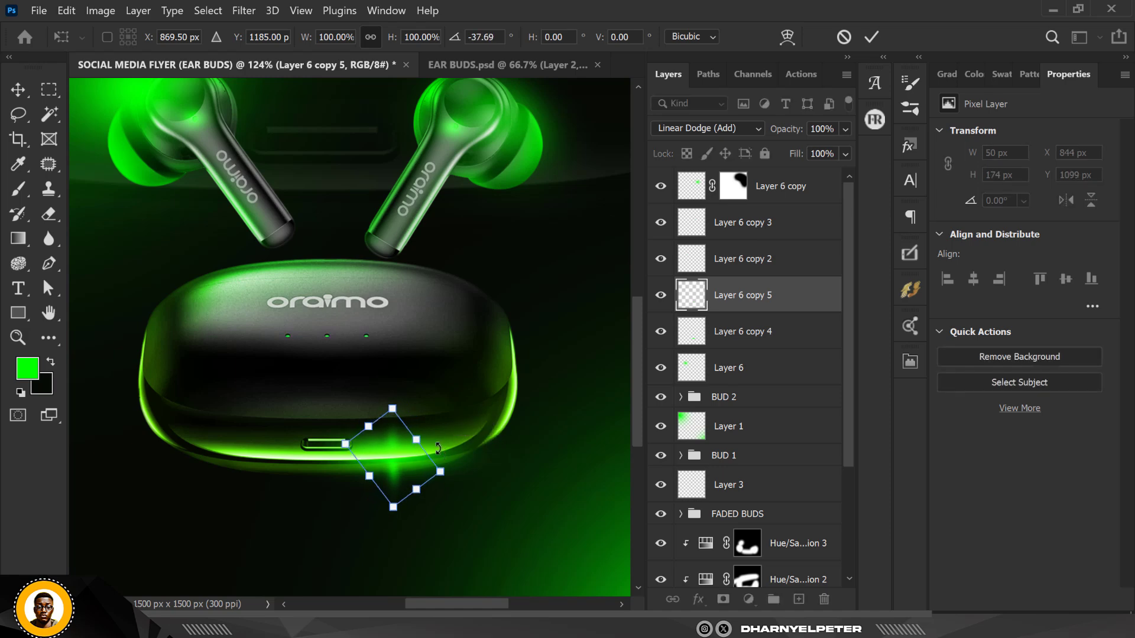
key("Return")
scroll(449, 330, "down", 5)
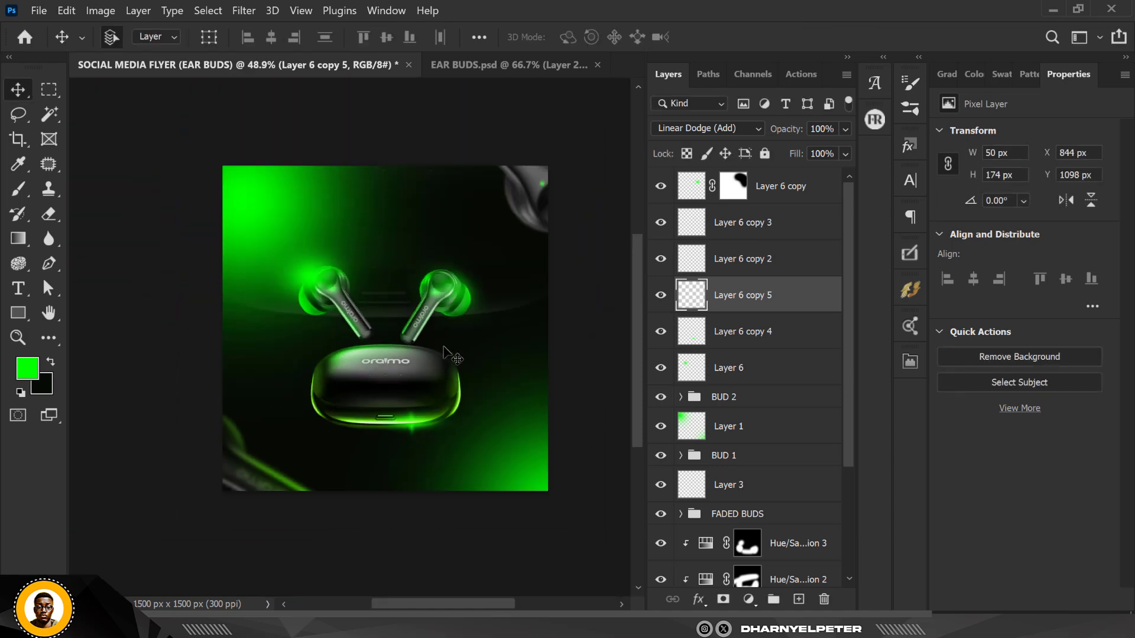
scroll(449, 329, "up", 1)
scroll(454, 330, "up", 1)
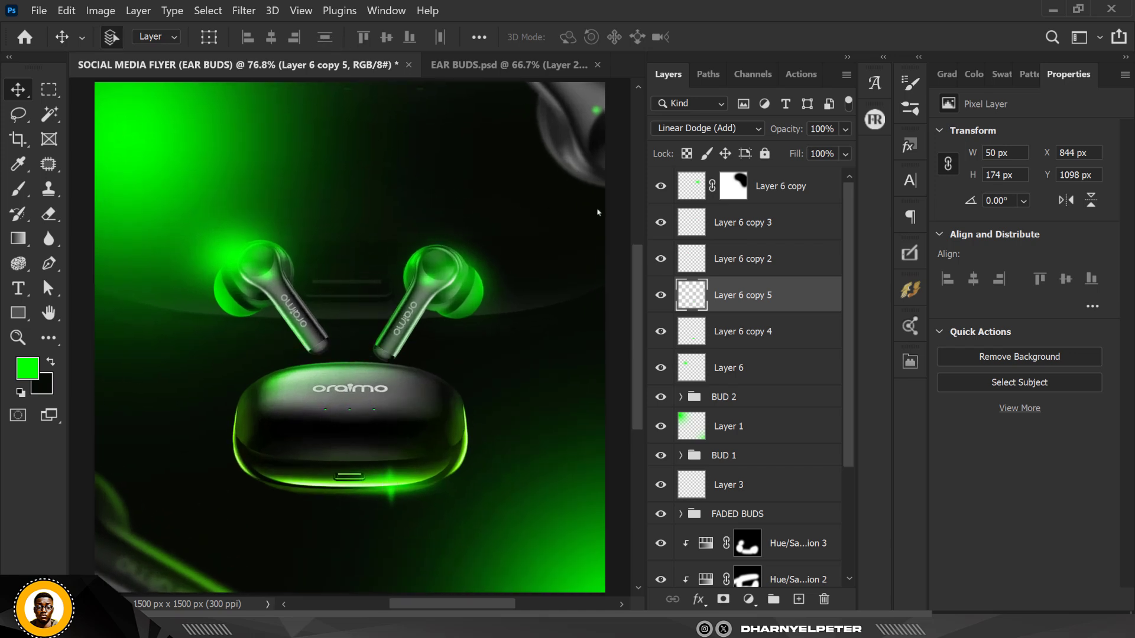
Add a Solid Color fill layer in dark green #050b04 at the top of the layer stack
left_click(809, 186)
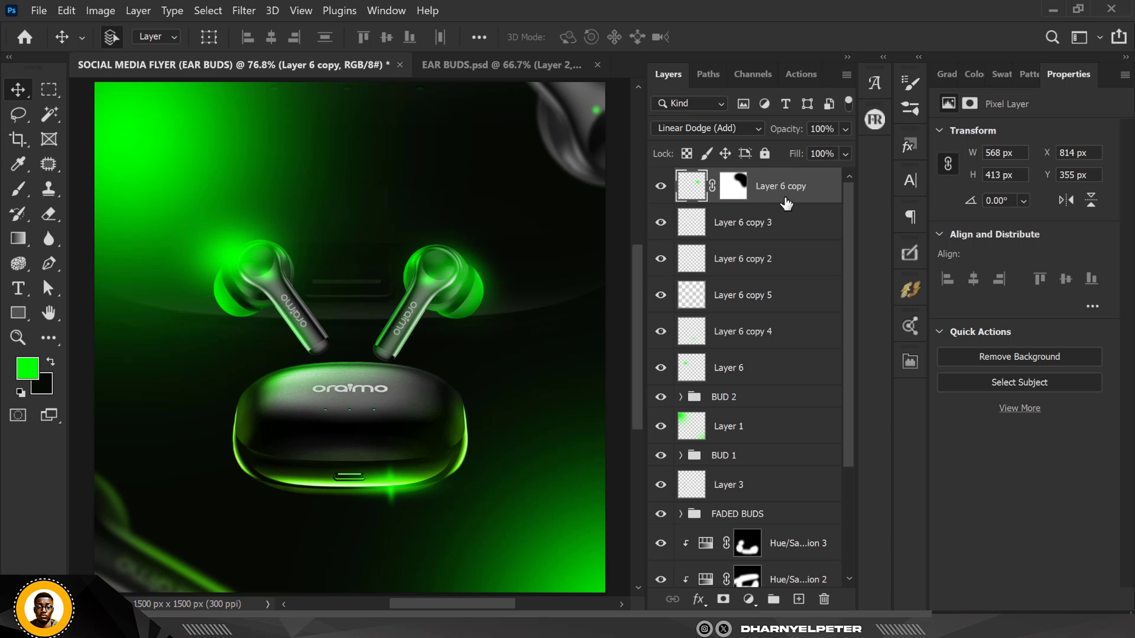
left_click(799, 600)
left_click(52, 364)
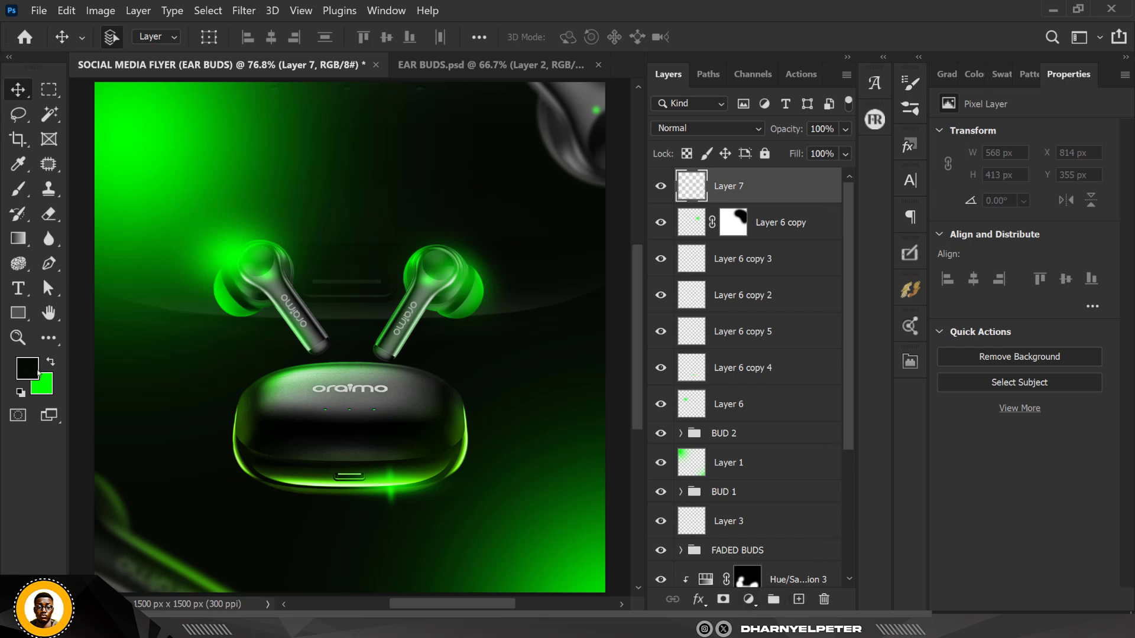
left_click(752, 603)
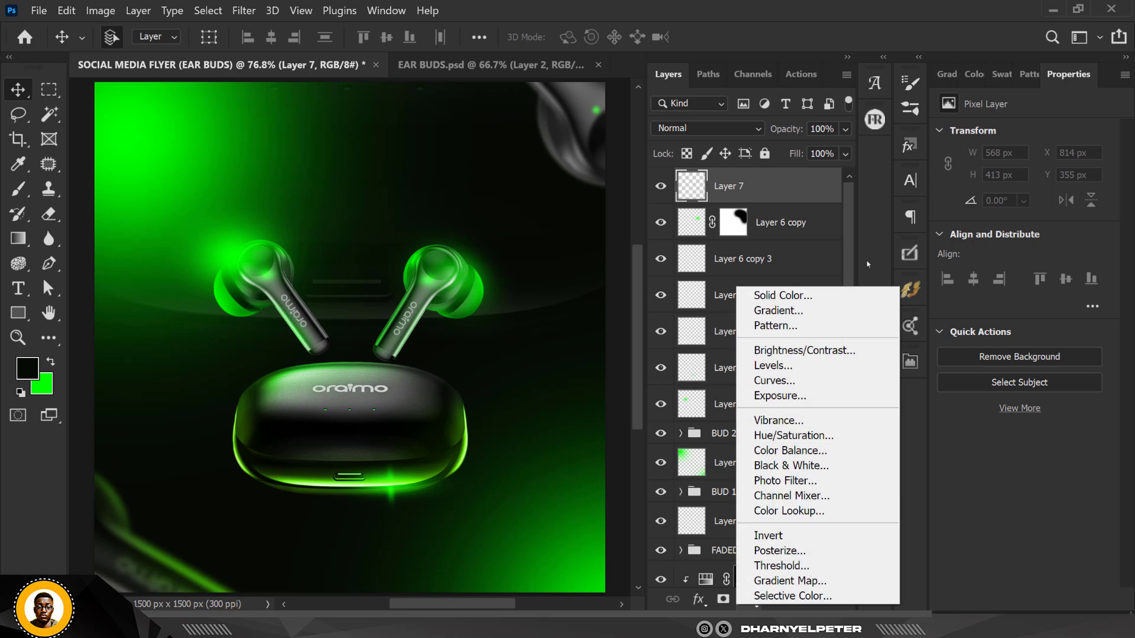
left_click(826, 295)
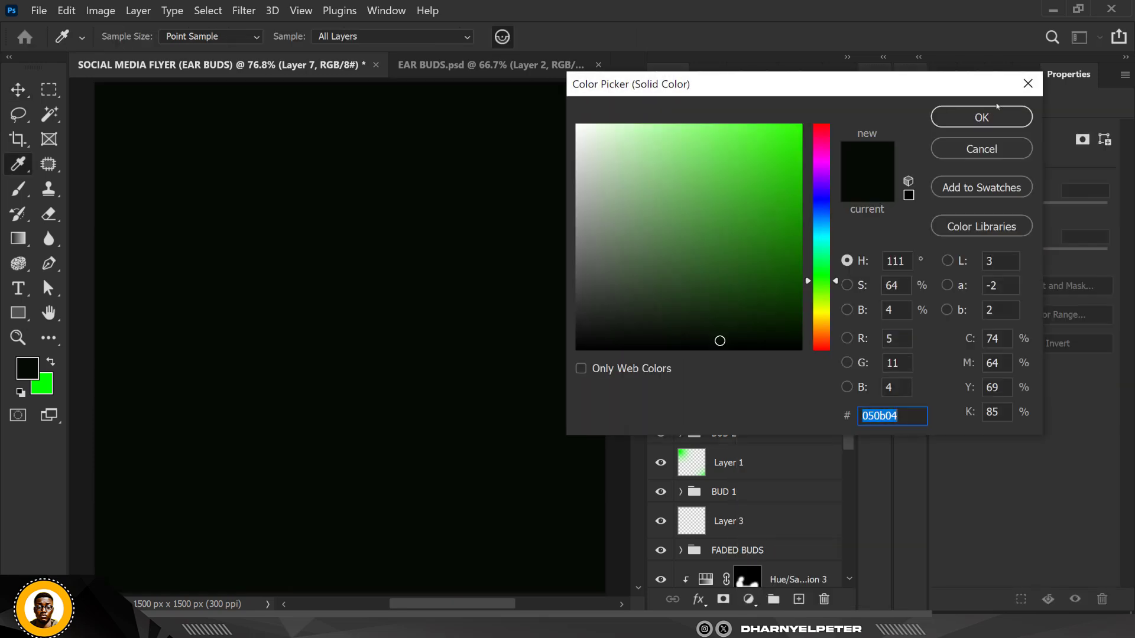
left_click(945, 116)
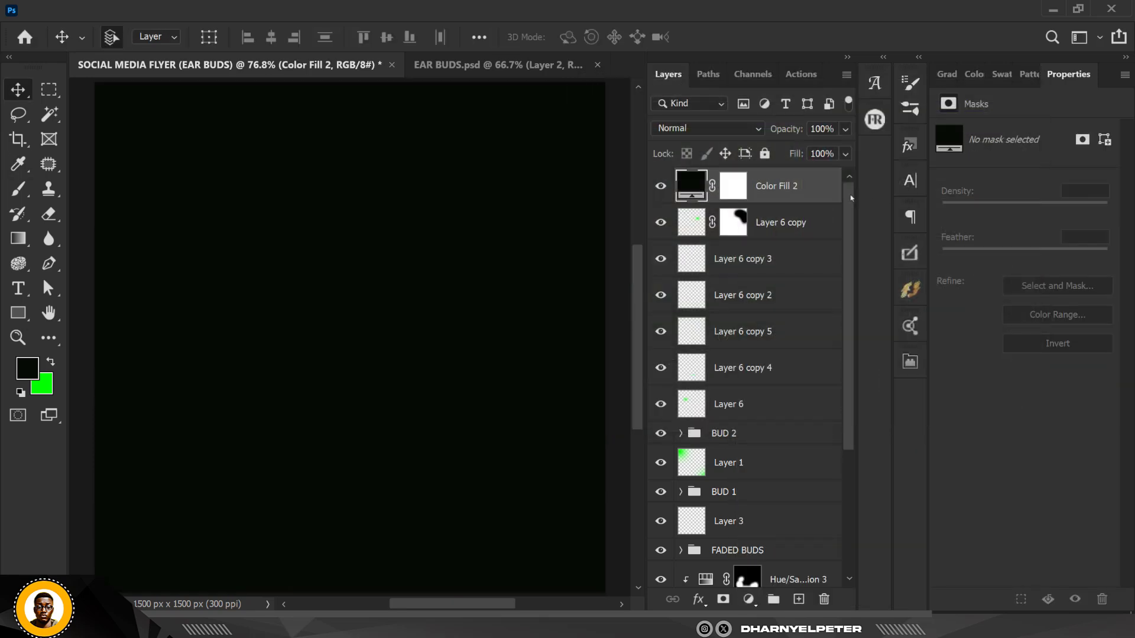
Convert the fill layer to a smart object and apply Add Noise at 4.87%, Gaussian, monochromatic
right_click(817, 196)
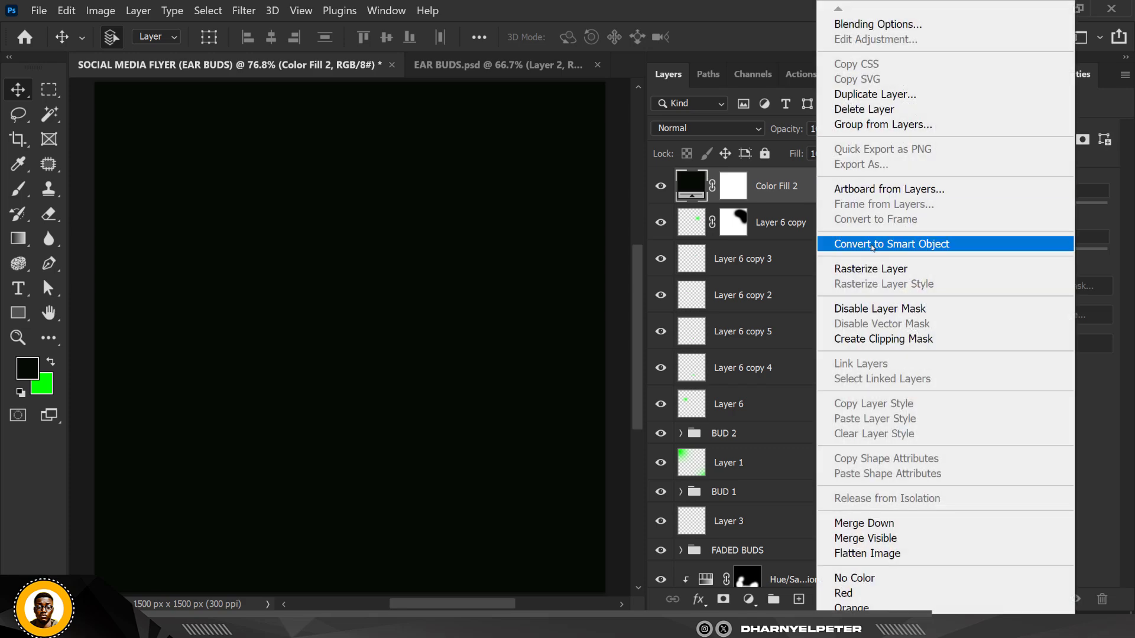
left_click(872, 244)
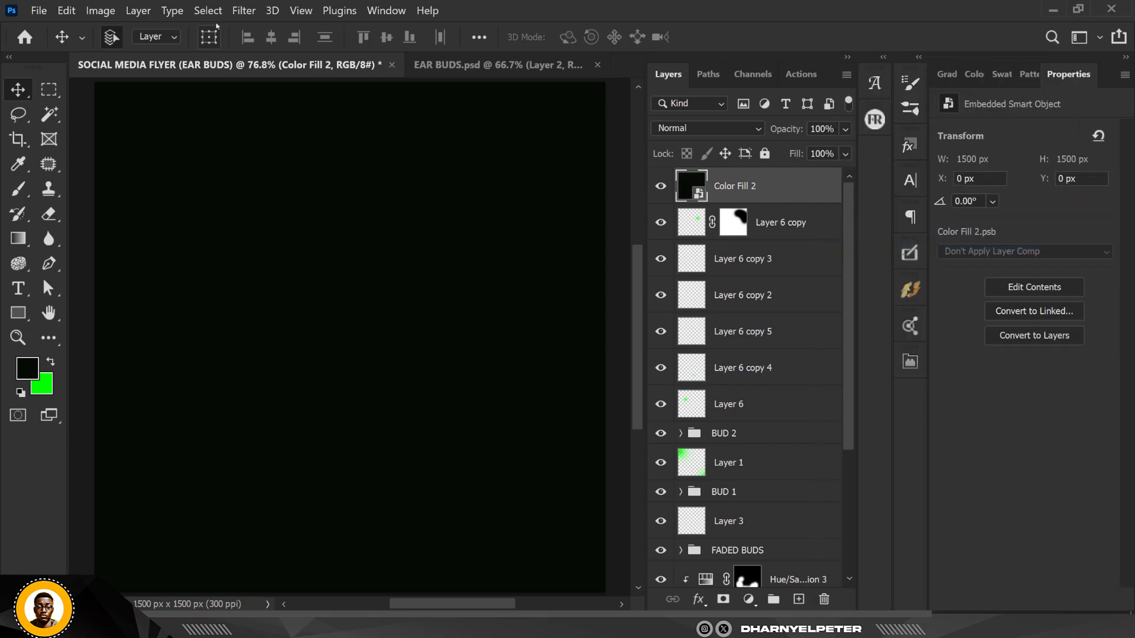
left_click(244, 10)
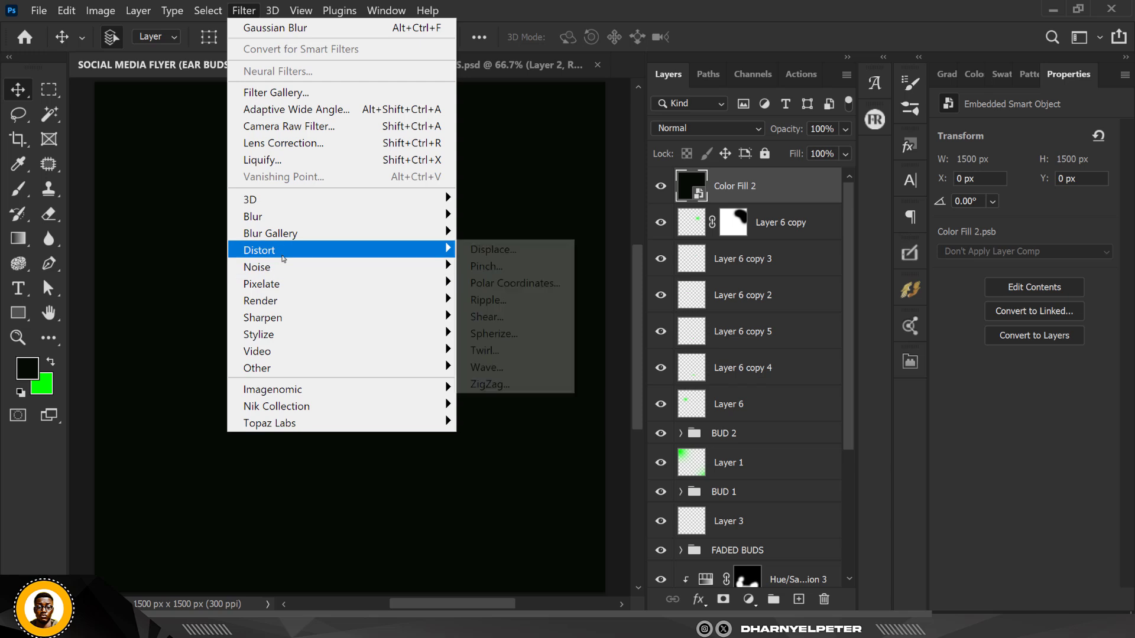
mouse_move(331, 268)
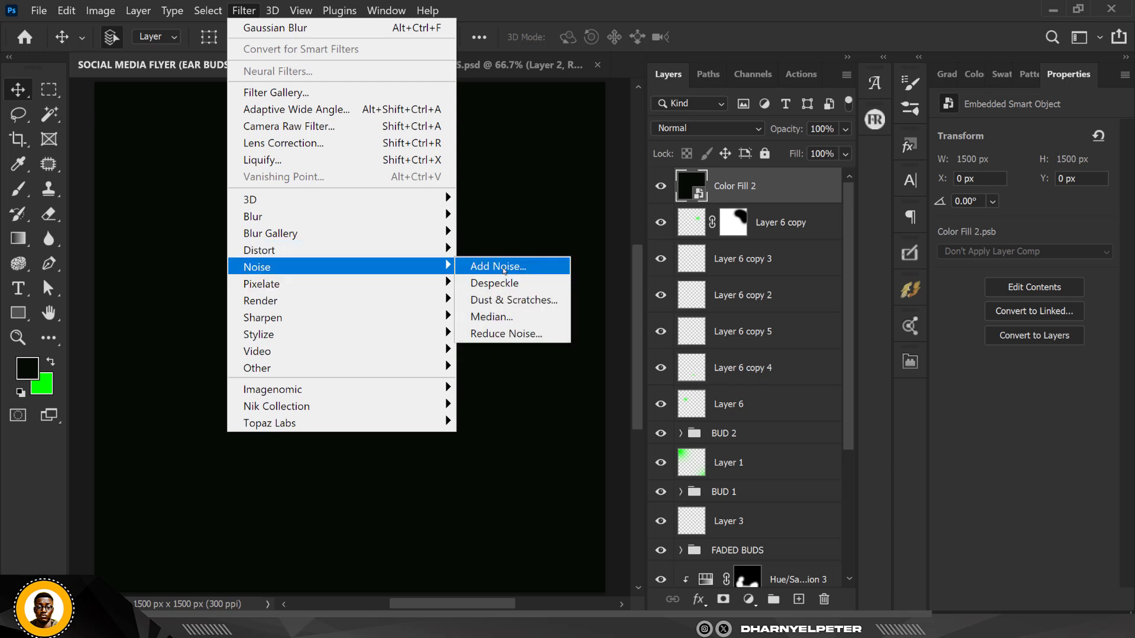
left_click(491, 266)
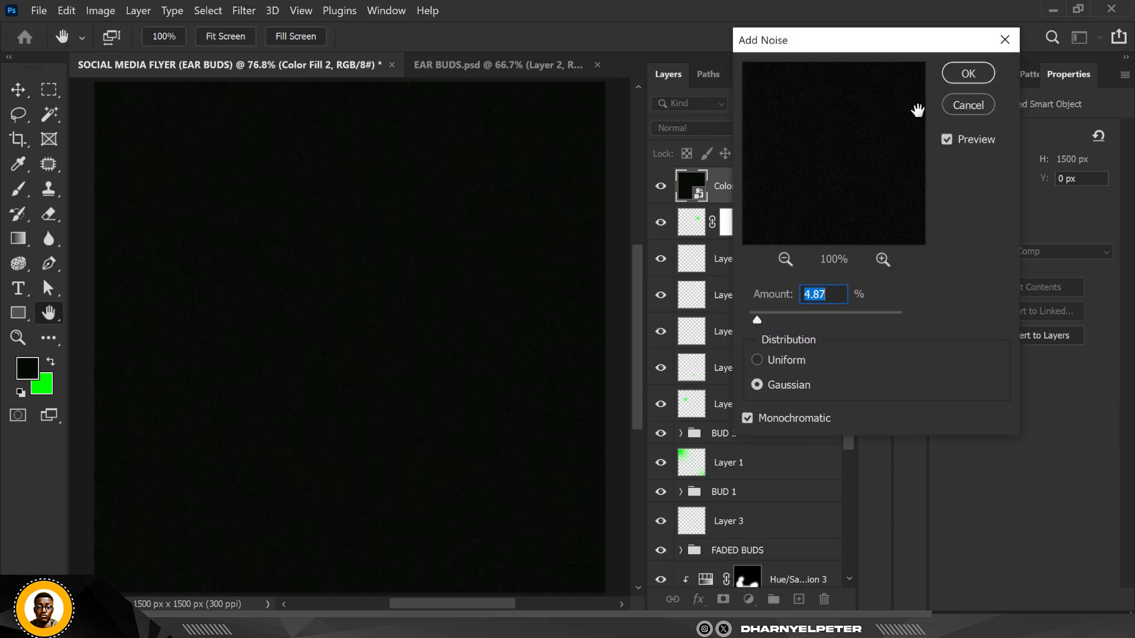
left_click(966, 74)
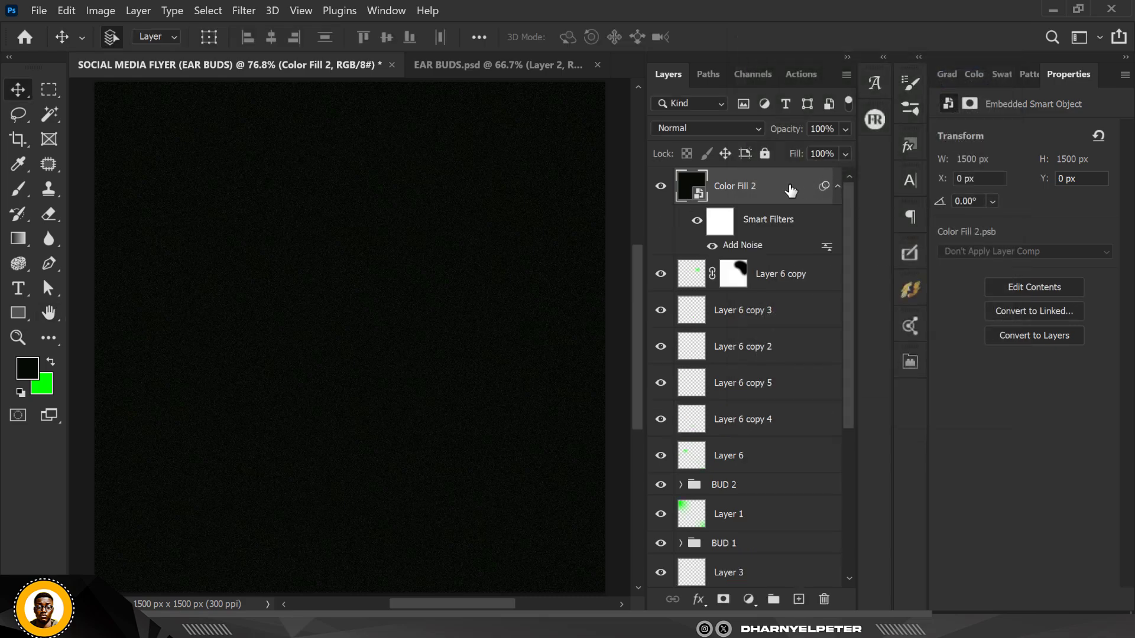
Set the noise fill layer's blend mode to Lighter Color
left_click(720, 130)
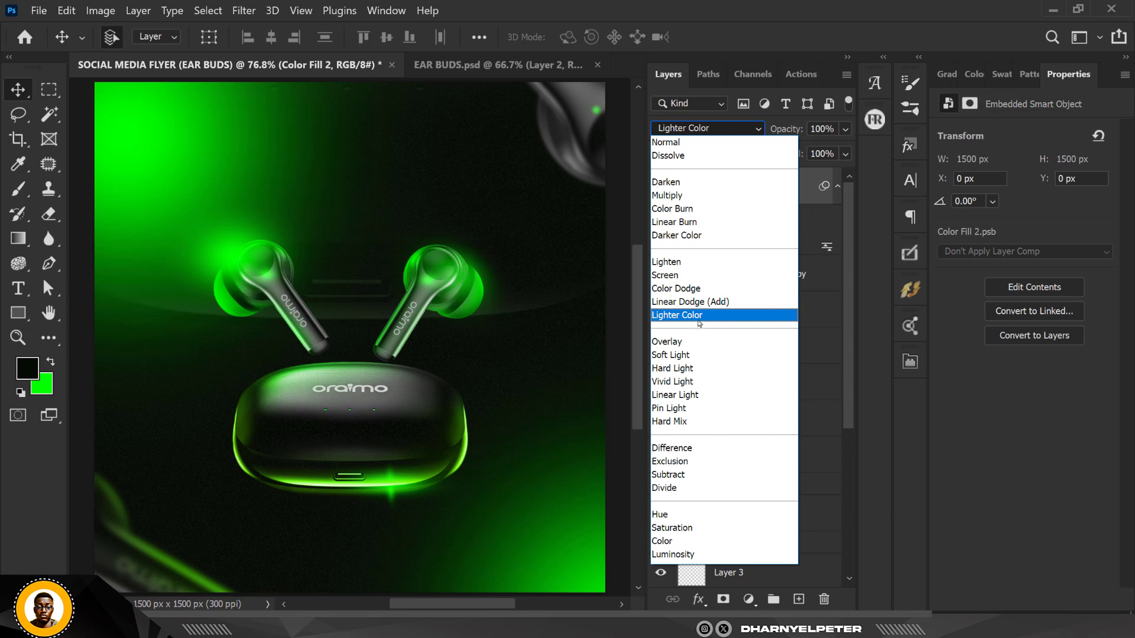
left_click(699, 317)
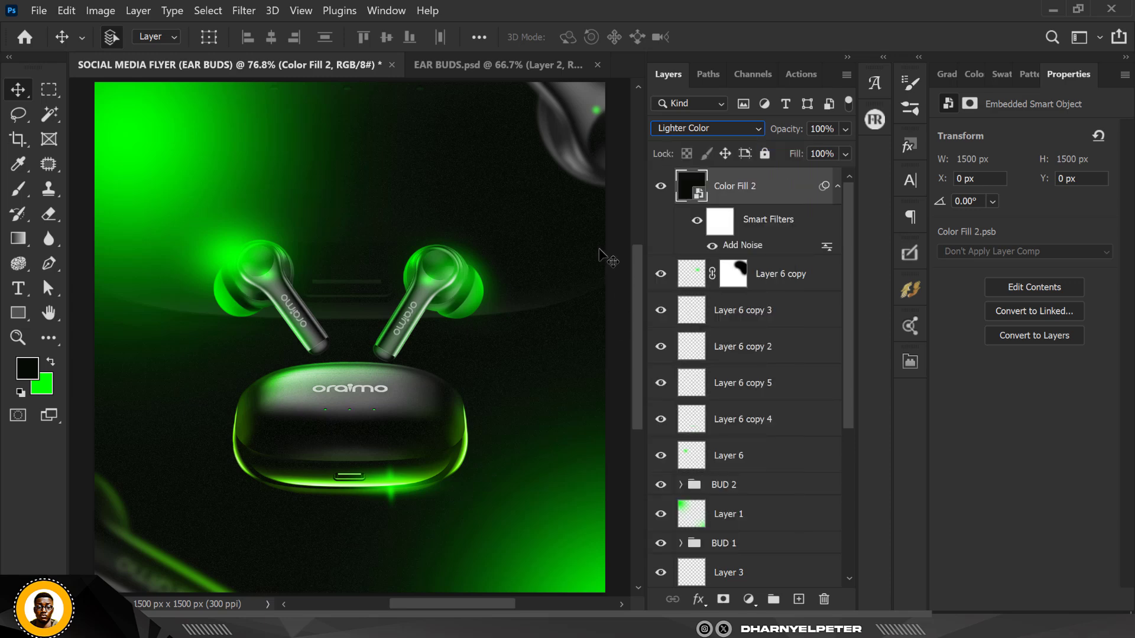
left_click(81, 137)
scroll(371, 219, "down", 6)
scroll(371, 219, "up", 3)
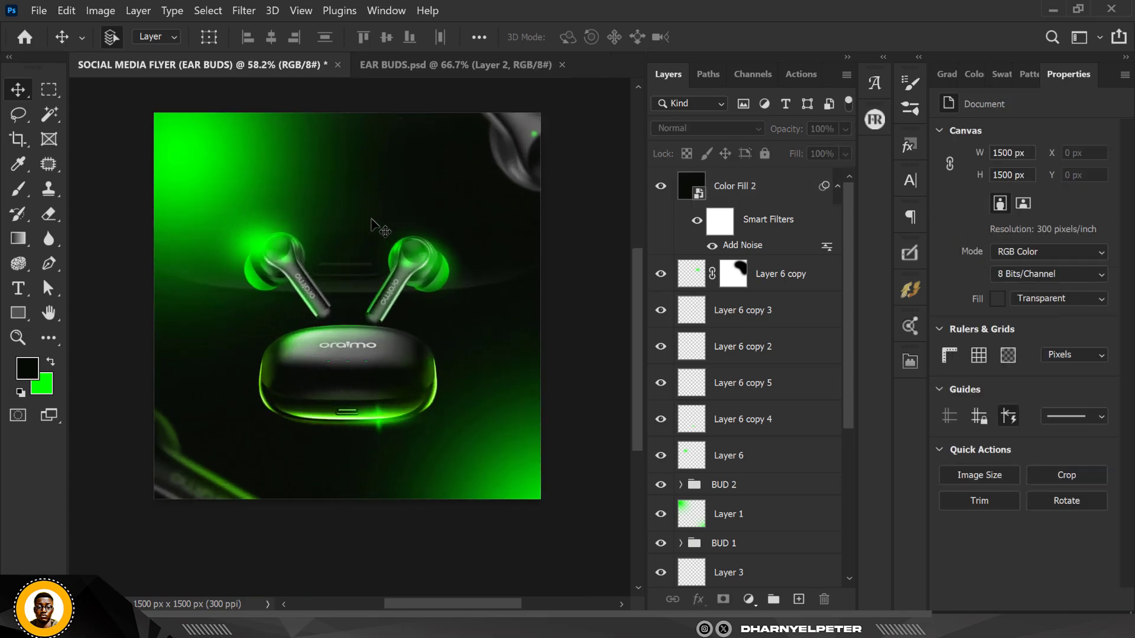
scroll(378, 223, "up", 2)
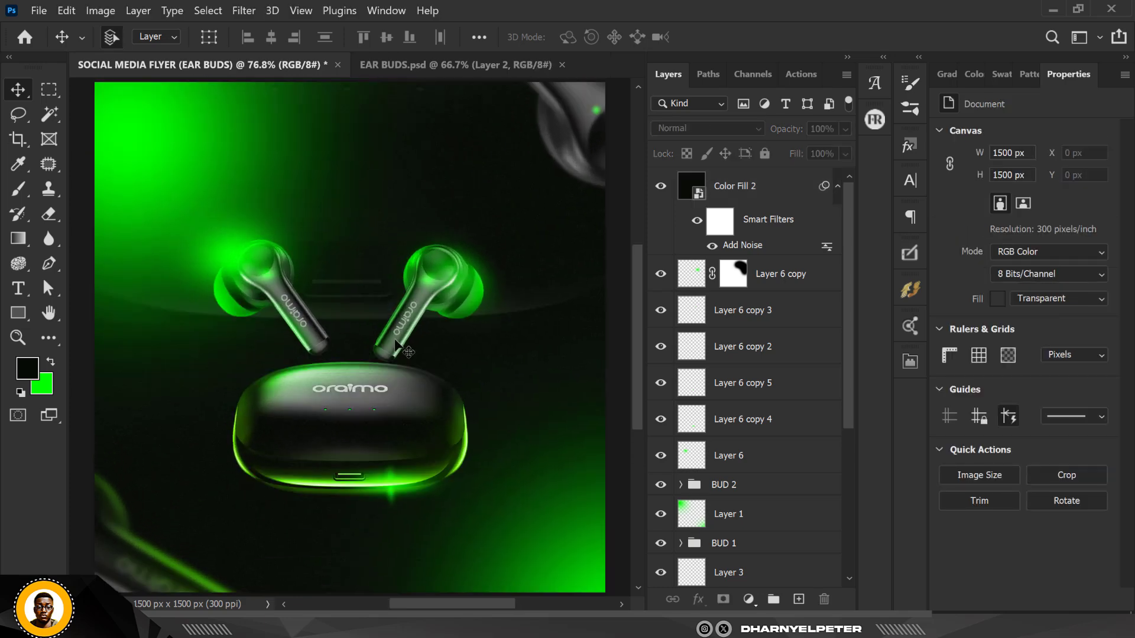
scroll(395, 343, "down", 1)
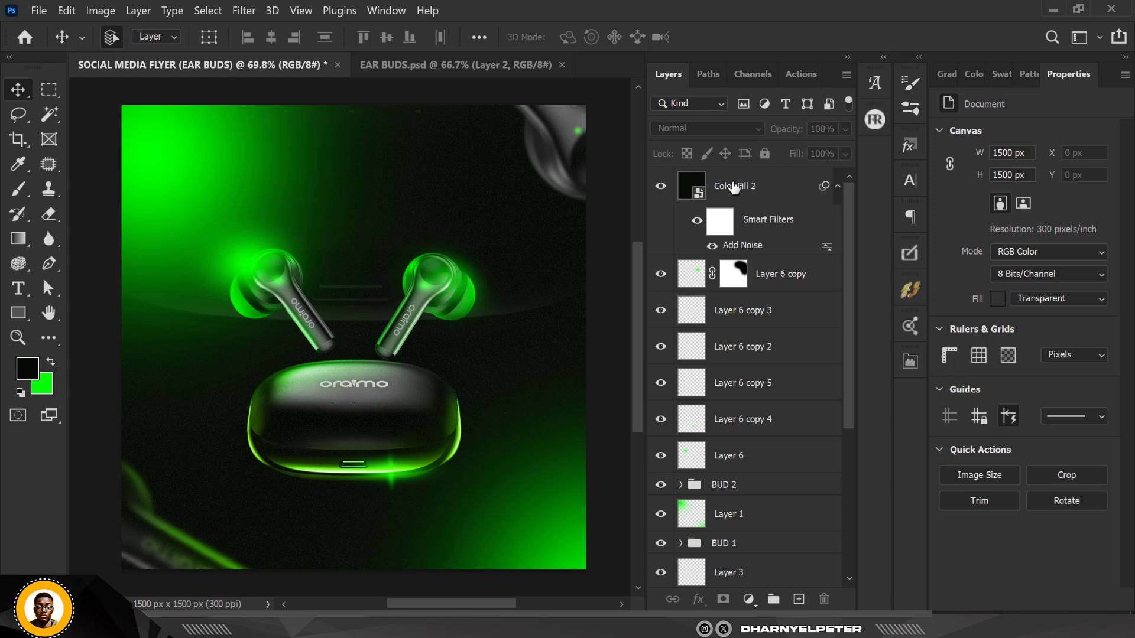
Select all glow layers from Layer 6 up to Layer 6 copy and group them
left_click(775, 189)
left_click(776, 312)
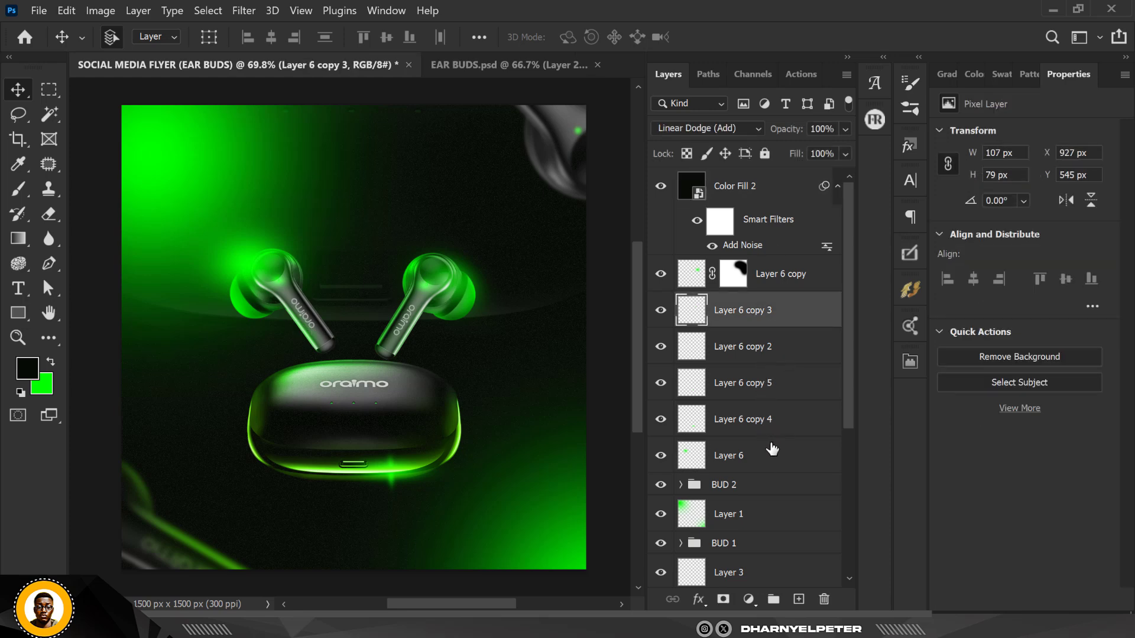
left_click(661, 456)
left_click(661, 456)
left_click(754, 461)
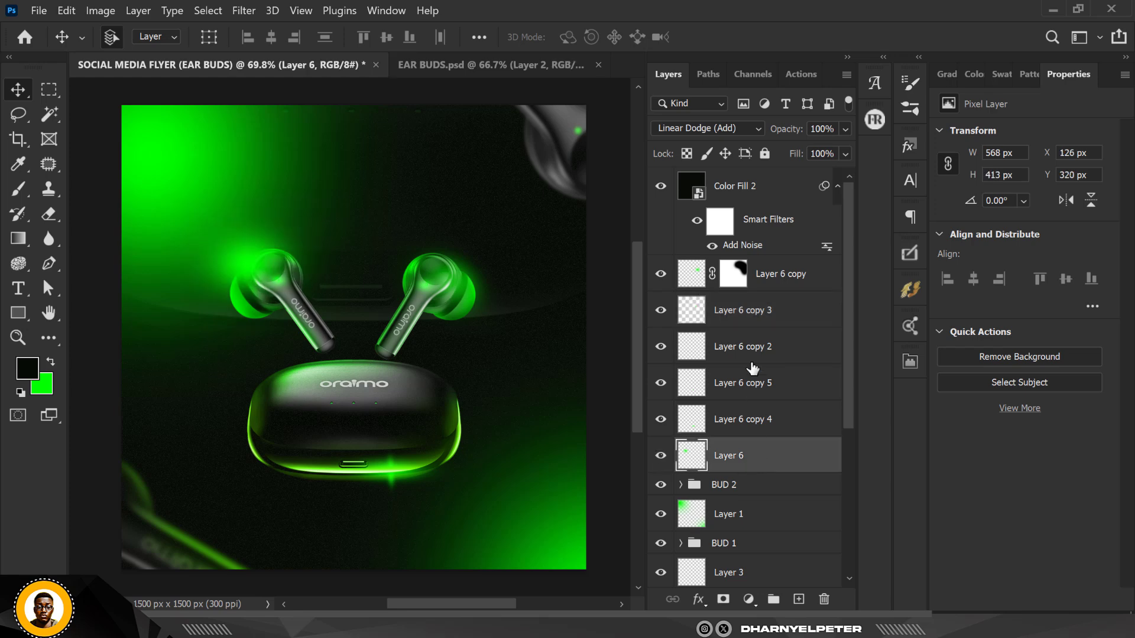
left_click(662, 275)
left_click(662, 275)
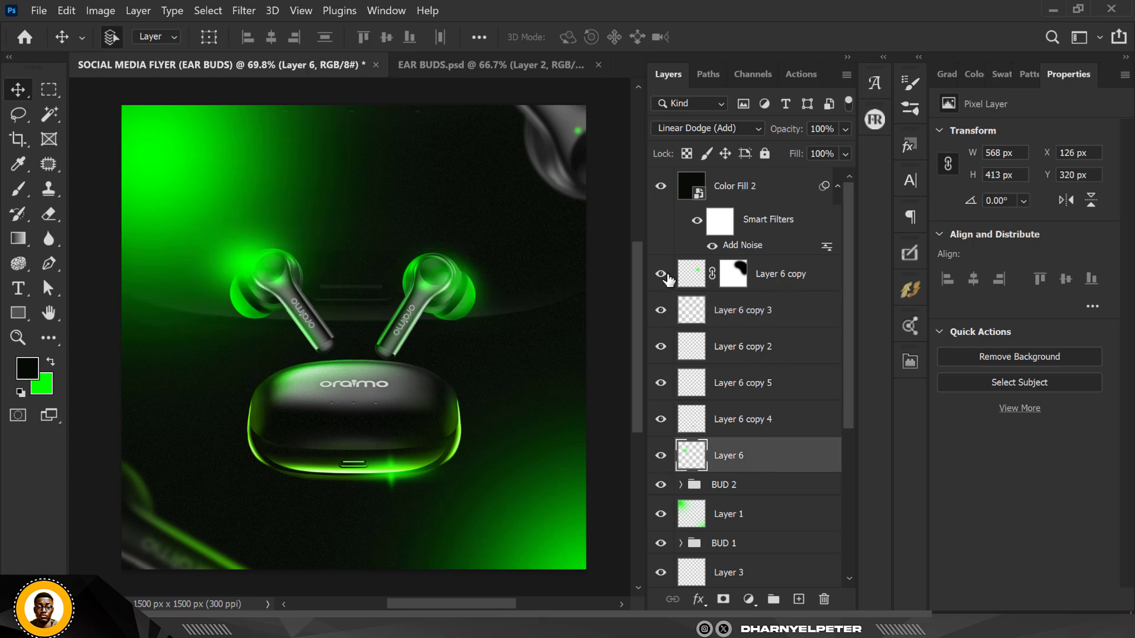
left_click(794, 275, "shift")
key("ctrl+g")
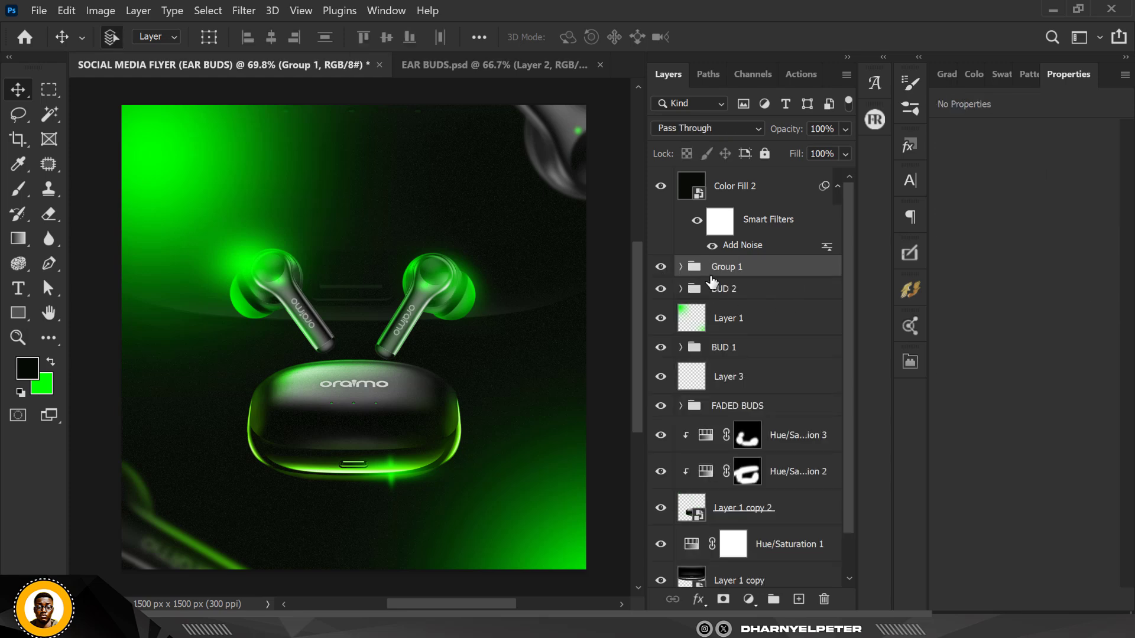
Rename the new glow group to LIGHT
double_click(726, 267)
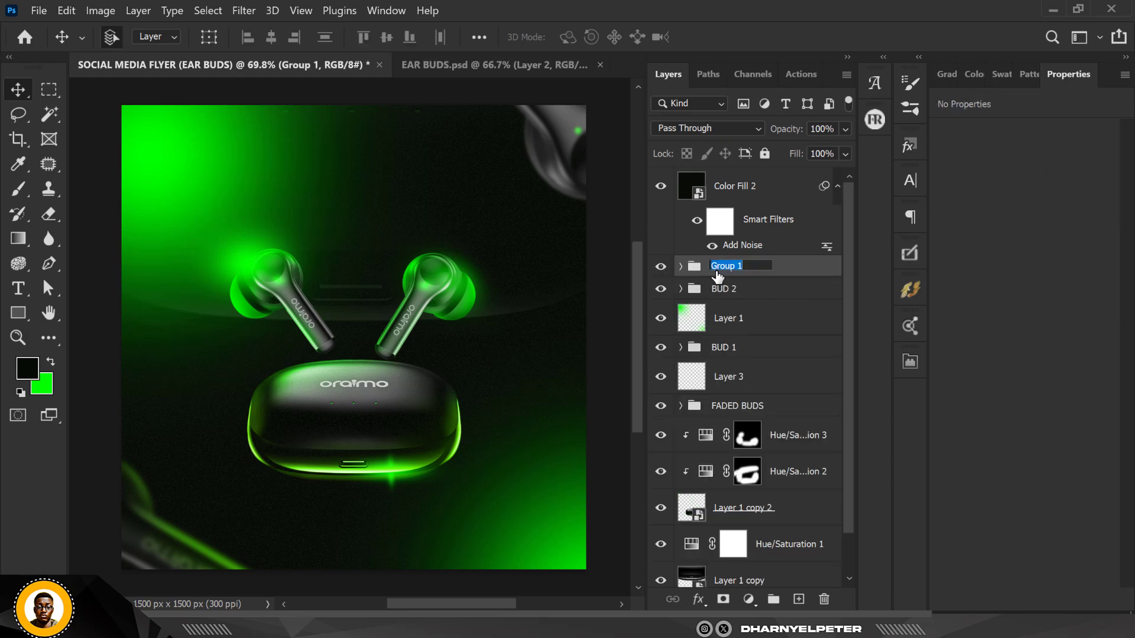
type("LIGHT")
key("Return")
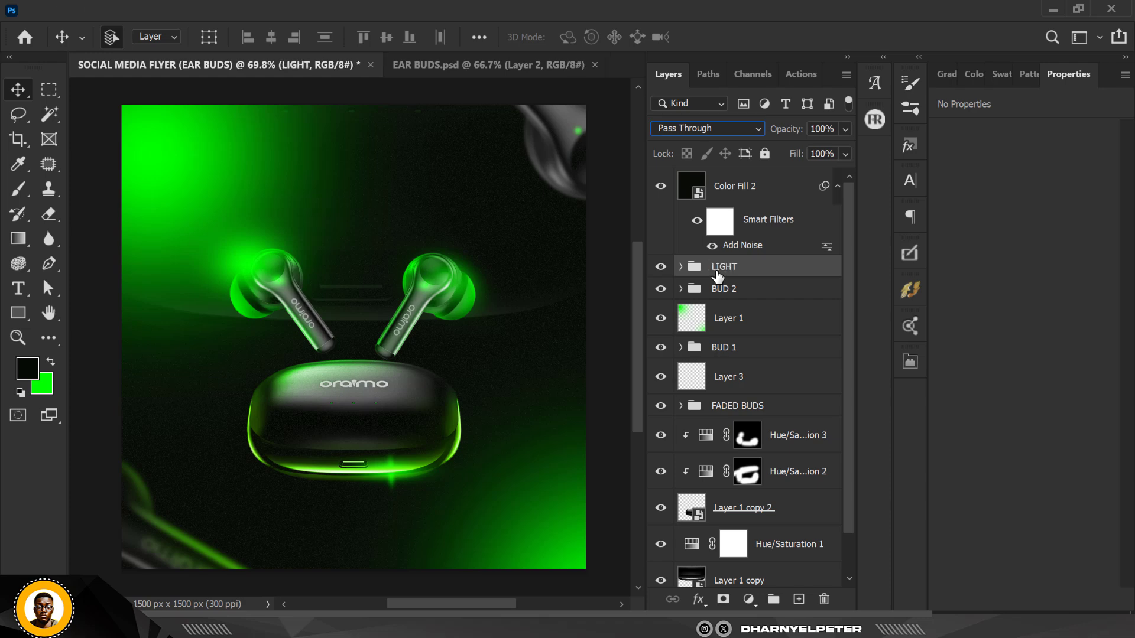
Place image 1 from the ORIAMO folder, the TRUE WIRELESS EARBUDS text overlay, over the whole flyer
left_click(792, 195)
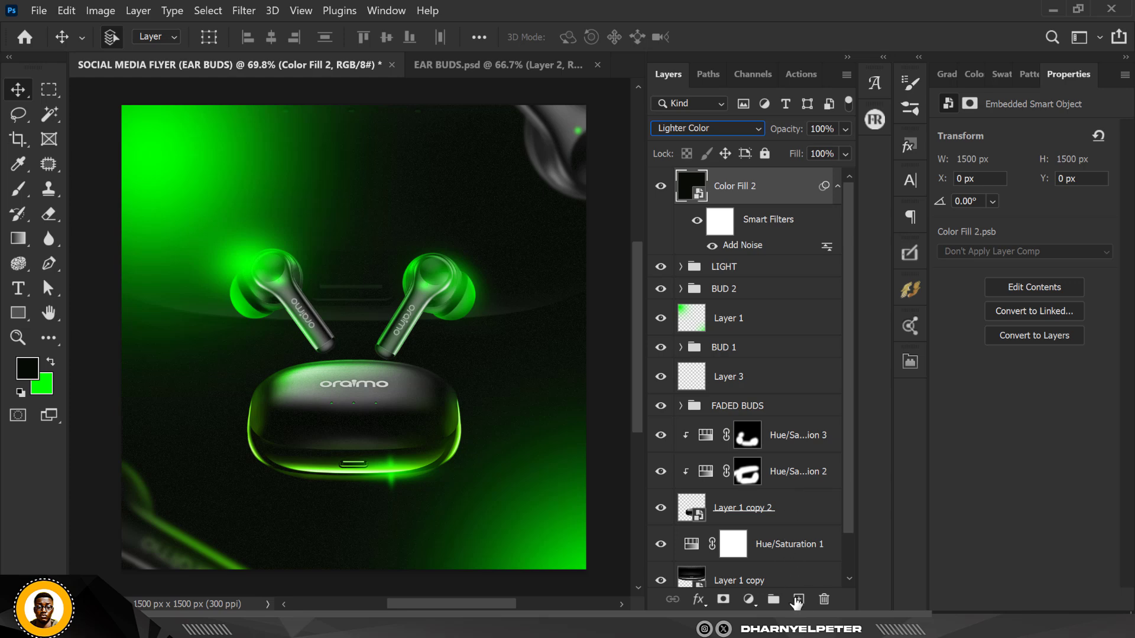
left_click(798, 600)
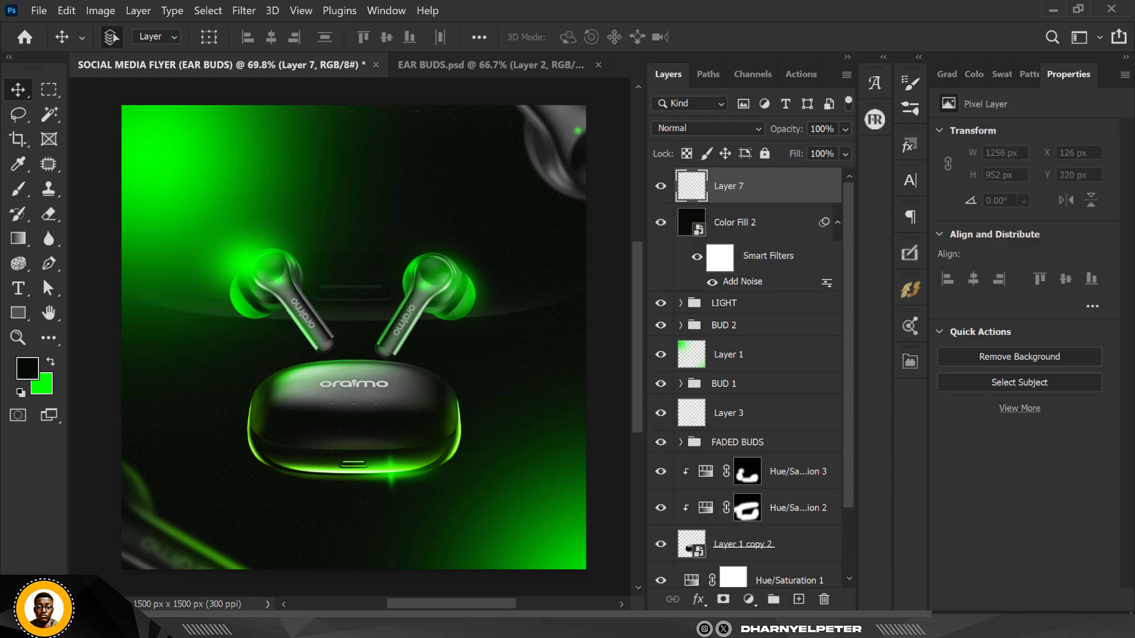
mouse_move(704, 625)
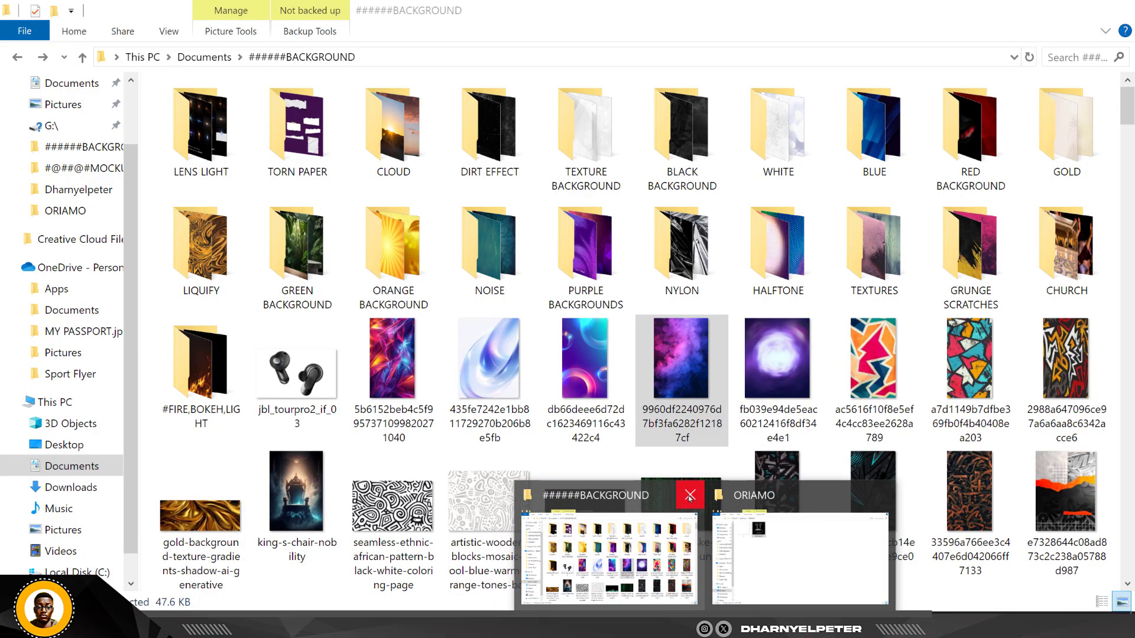
left_click(690, 494)
left_click(698, 585)
left_click(220, 138)
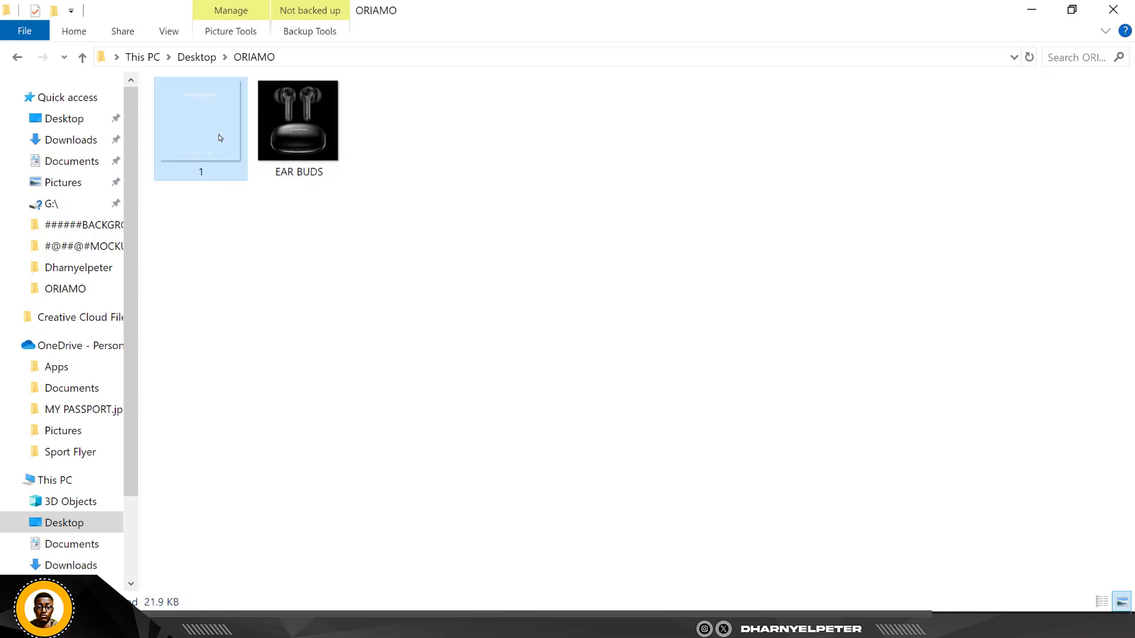
left_click_drag(198, 117, 377, 219)
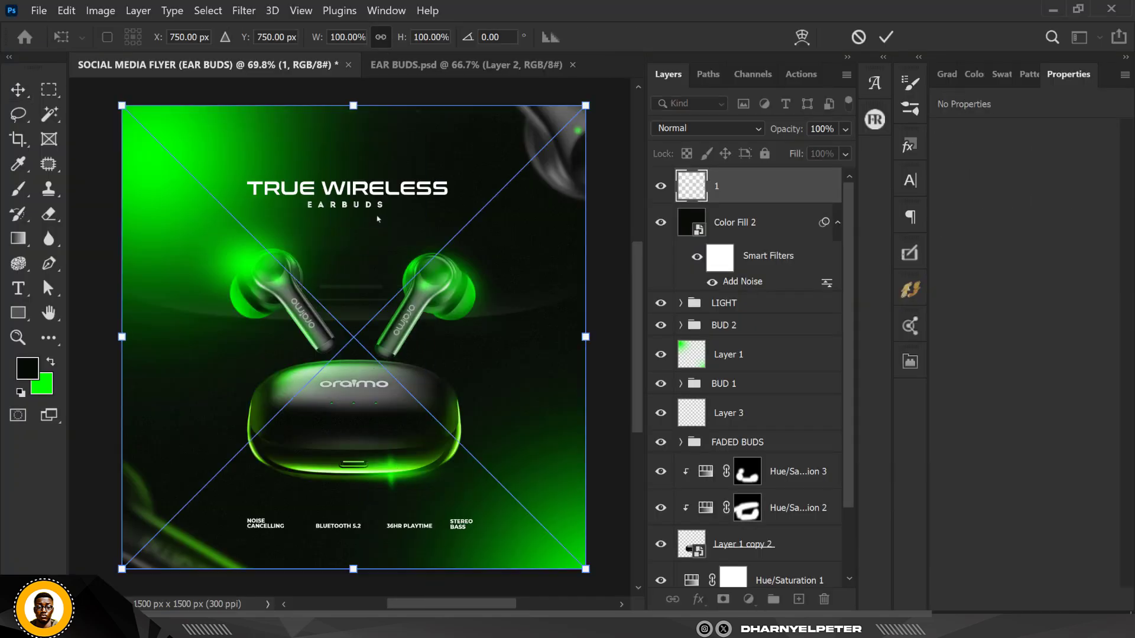
key("Return")
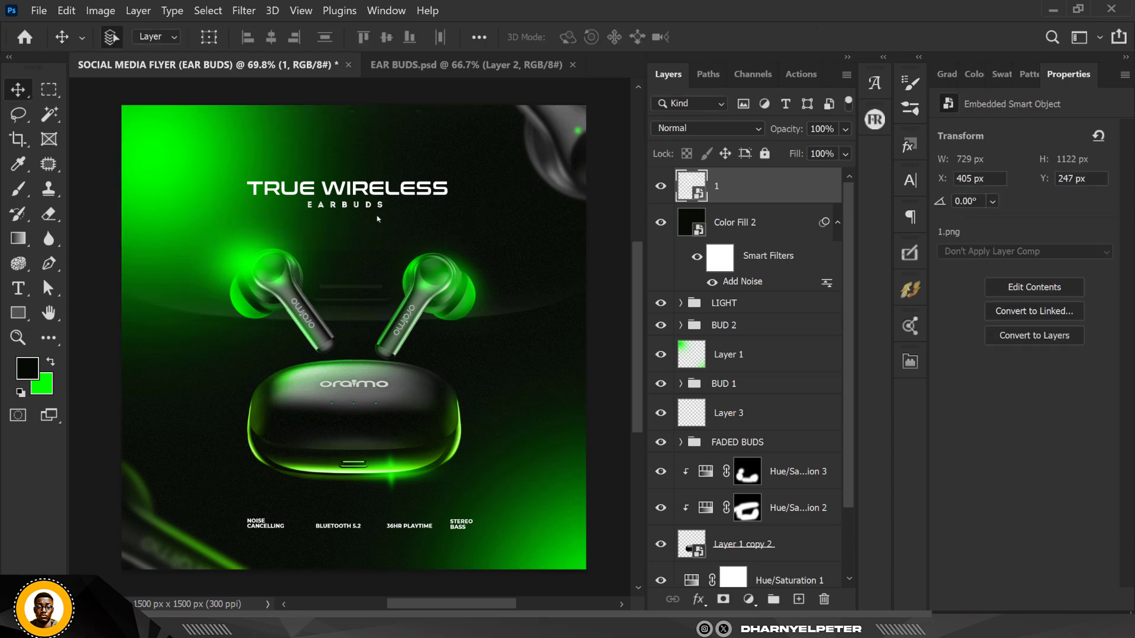
scroll(377, 176, "down", 1)
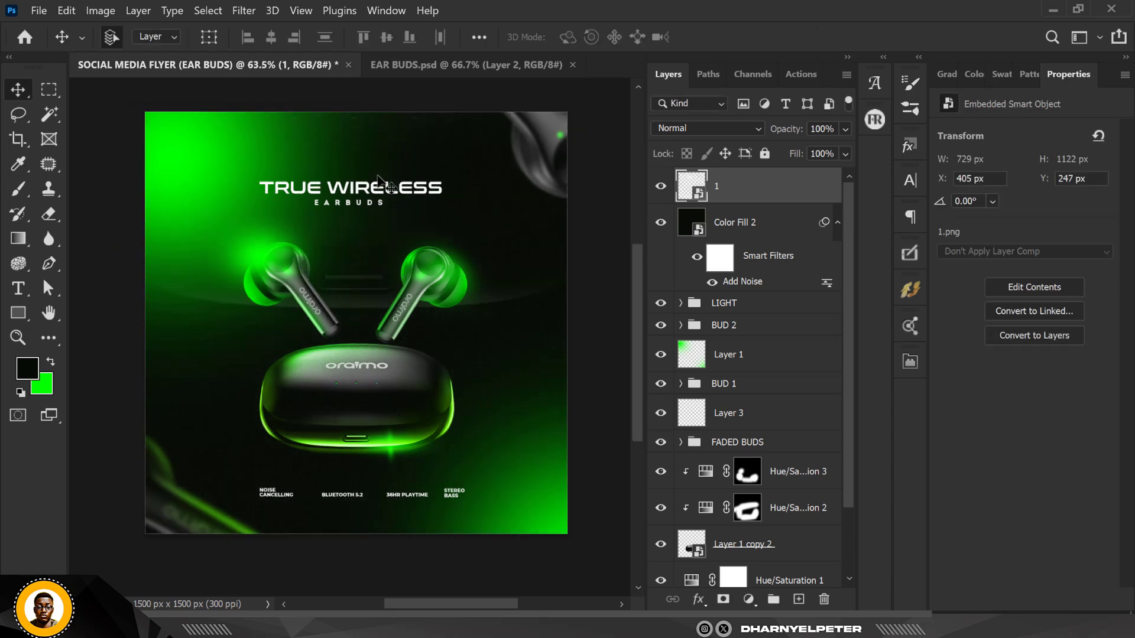
scroll(345, 304, "up", 1)
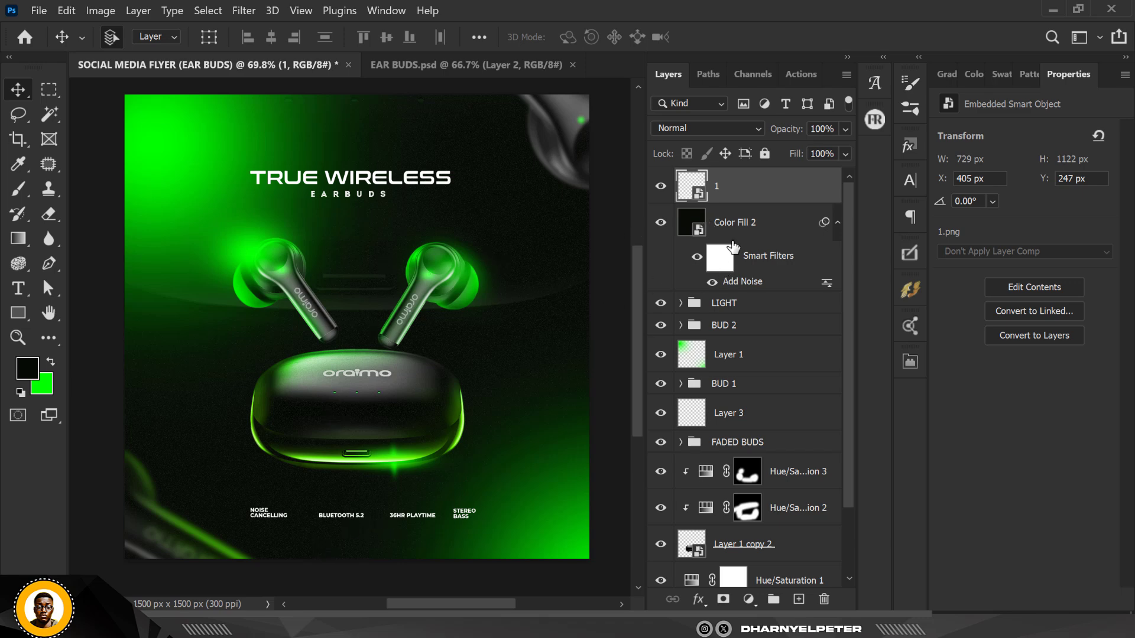
Add a new empty layer between the noise fill layer and the text overlay
left_click(776, 224)
left_click(743, 193)
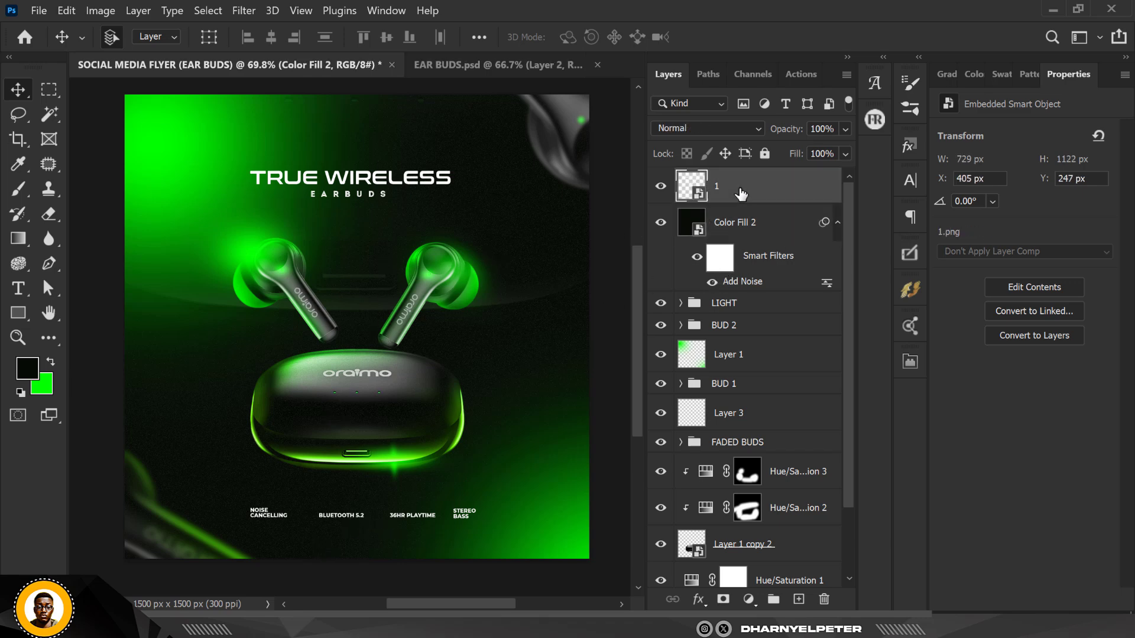
left_click(764, 233)
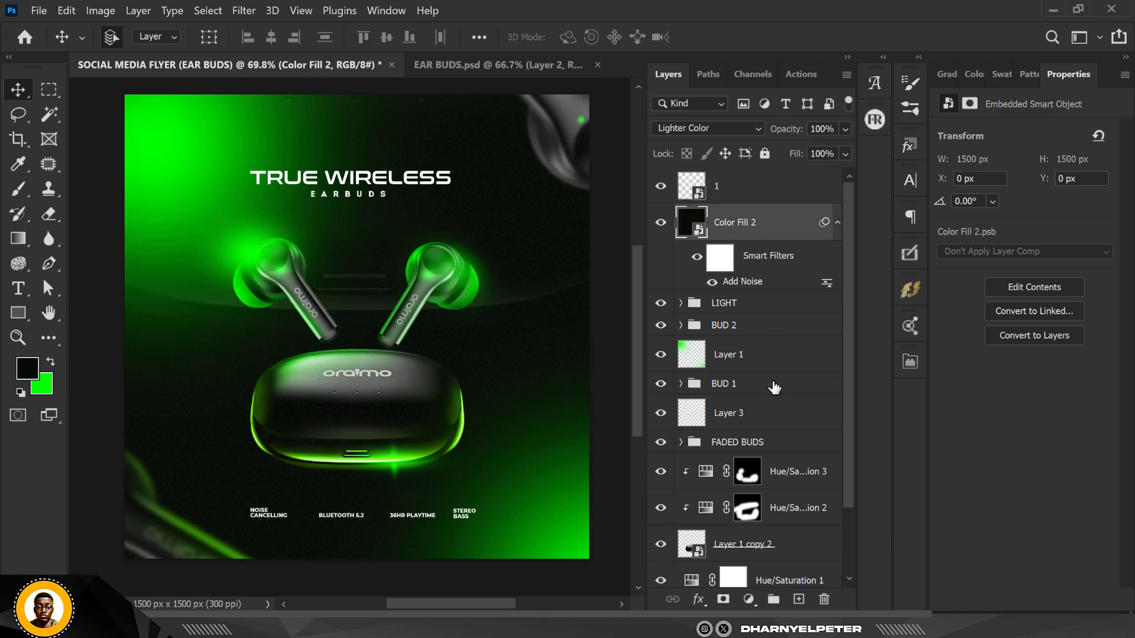
left_click(802, 603)
scroll(399, 321, "down", 4)
scroll(228, 559, "up", 5)
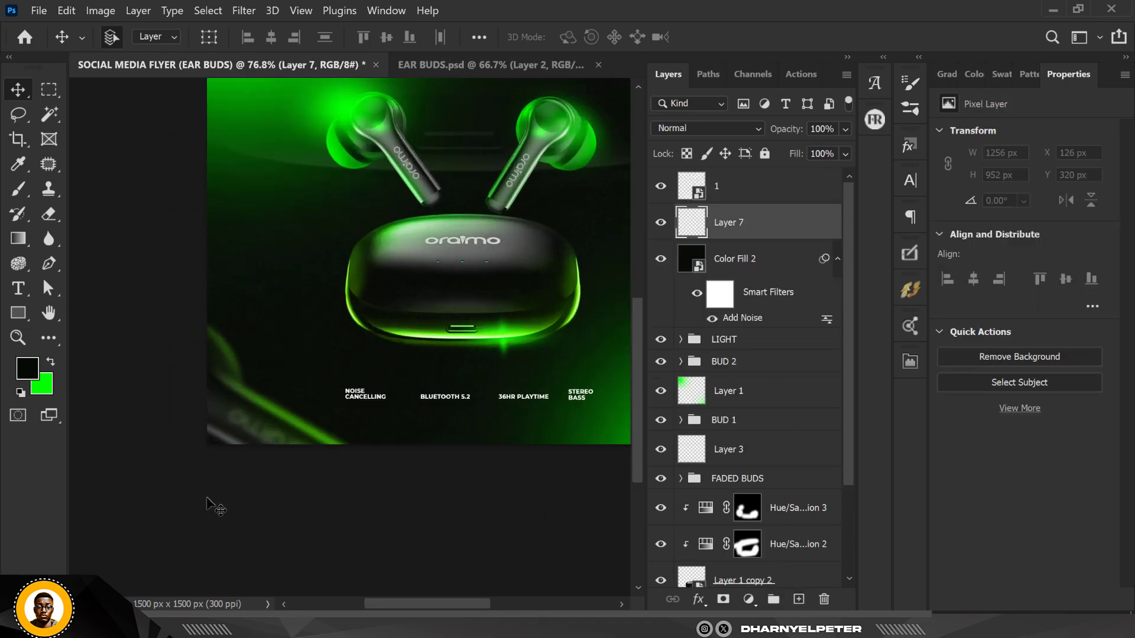
key("b")
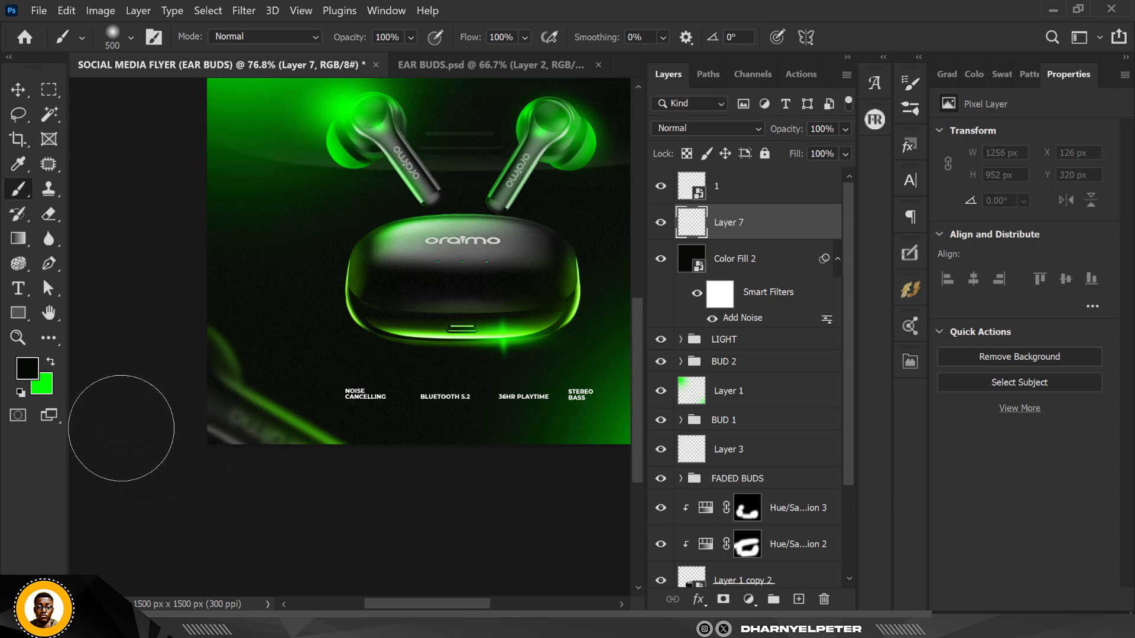
key("bracketright")
key("bracketright")
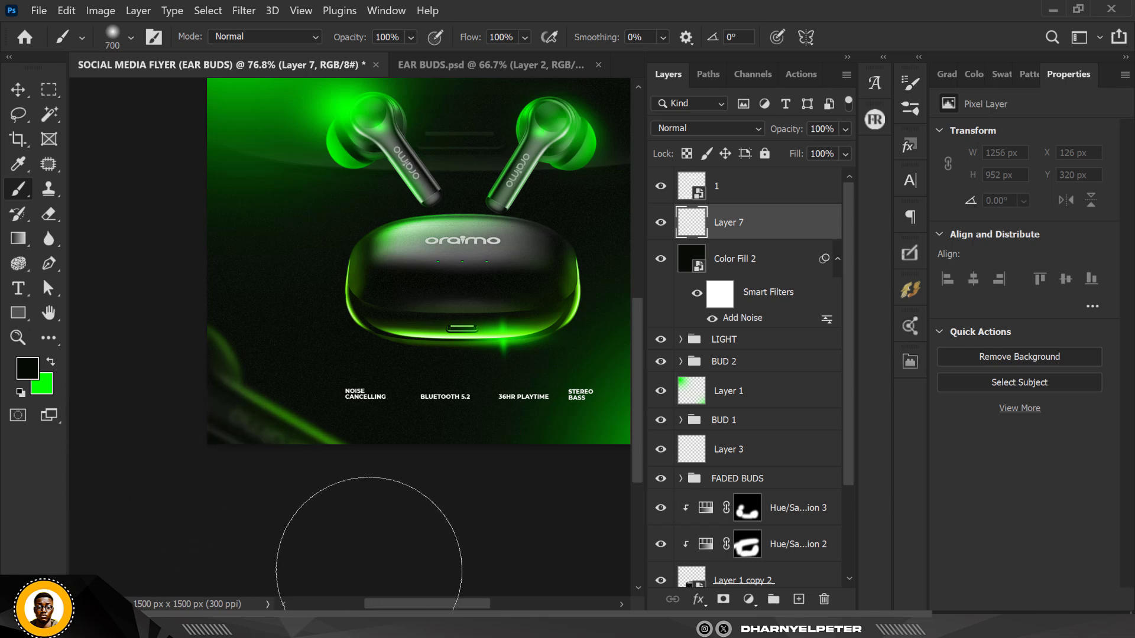
mouse_move(369, 571)
left_mouse_down()
mouse_move(203, 494)
mouse_move(140, 519)
mouse_move(229, 557)
mouse_move(410, 525)
mouse_move(378, 524)
left_mouse_up()
scroll(294, 500, "down", 3)
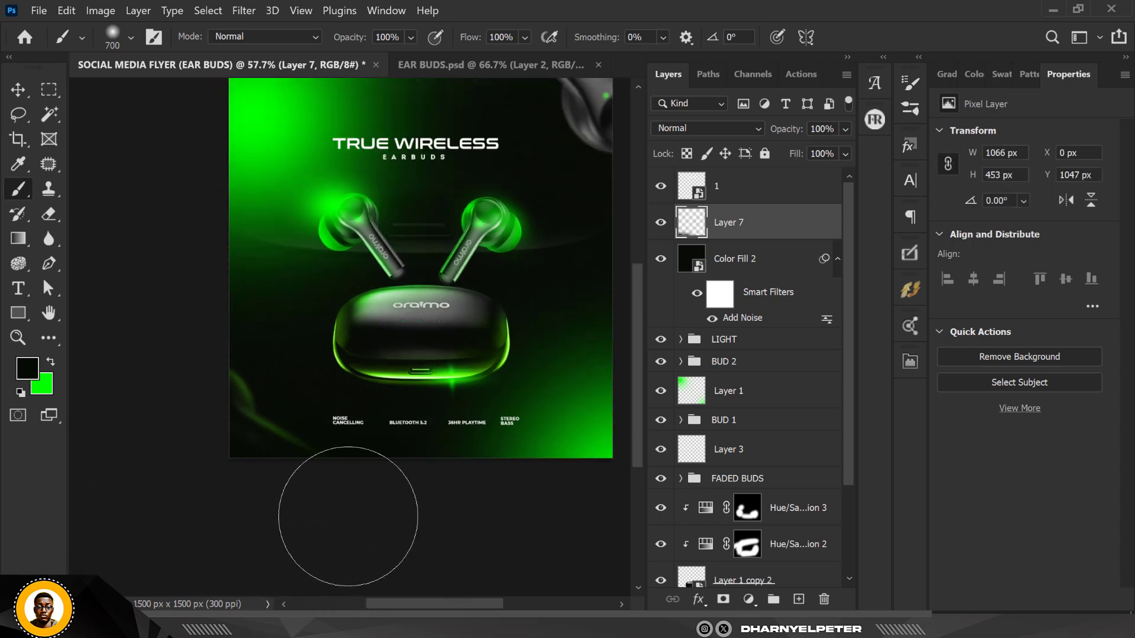
scroll(337, 469, "down", 1)
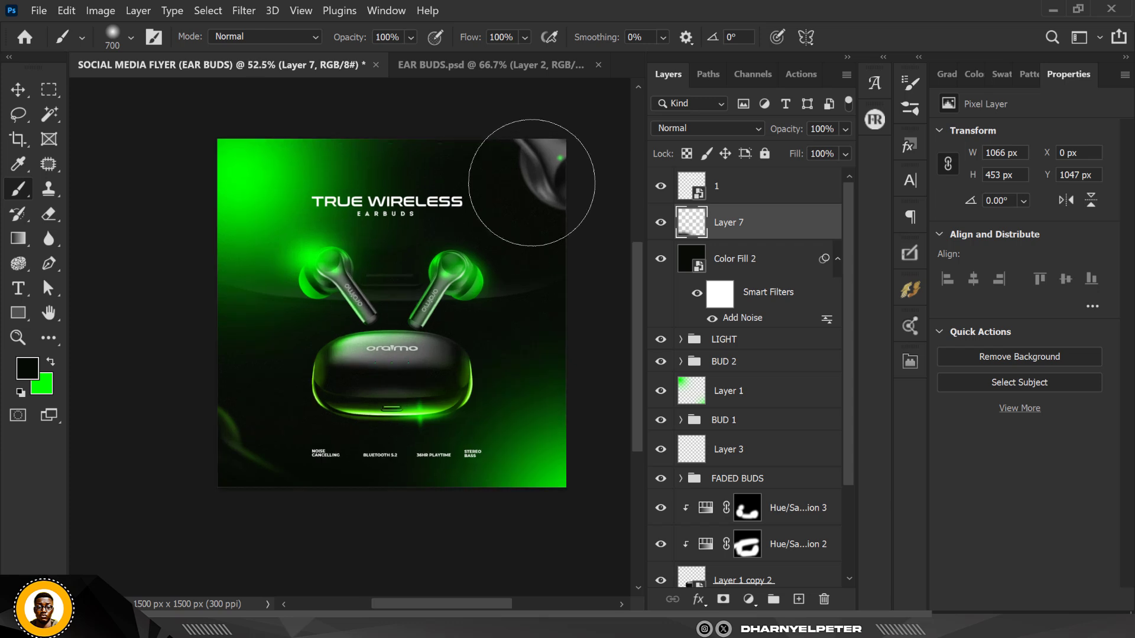
scroll(478, 217, "up", 2)
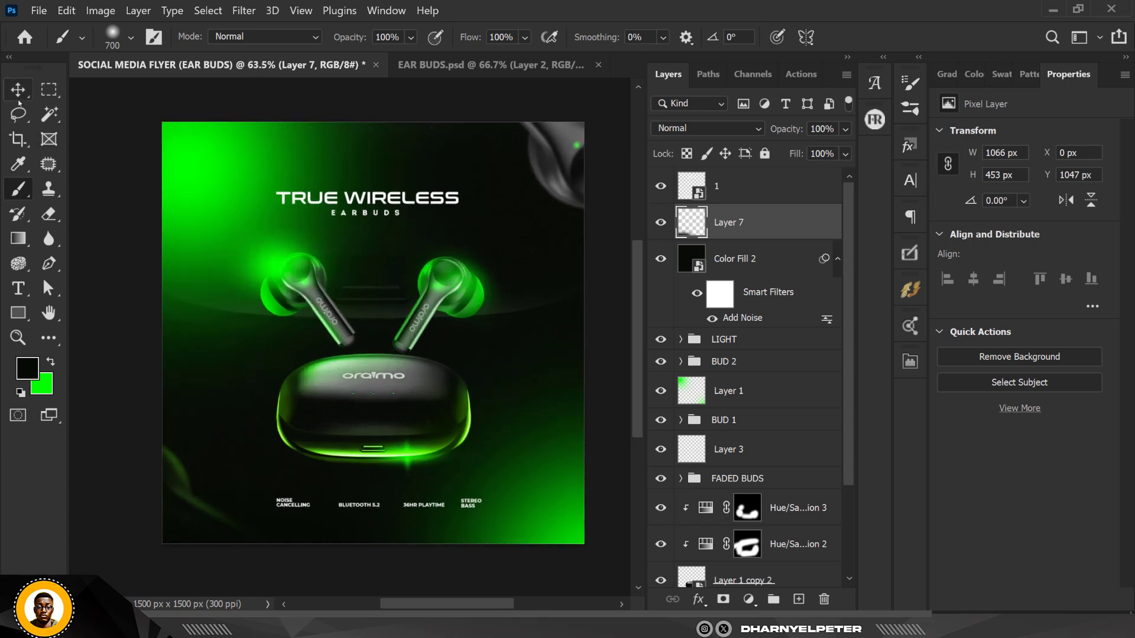
left_click(19, 94)
scroll(203, 246, "up", 3)
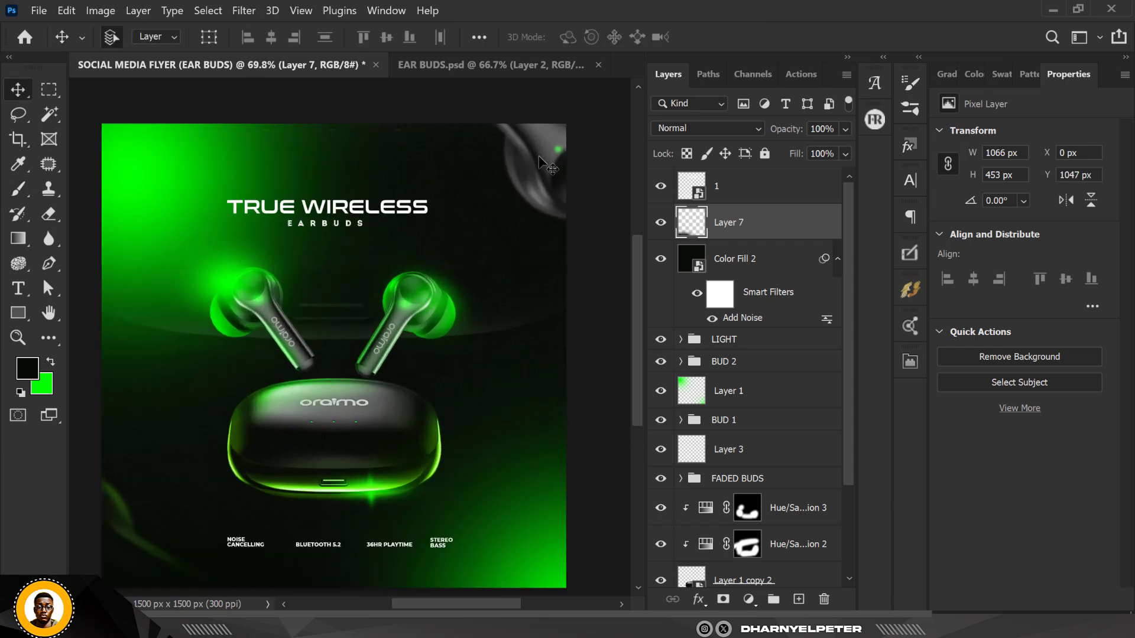
Add an Exposure adjustment clipped to Layer 2 inside the FADED BUDS group and set its exposure to -2.89
left_click(733, 259)
scroll(743, 408, "down", 2)
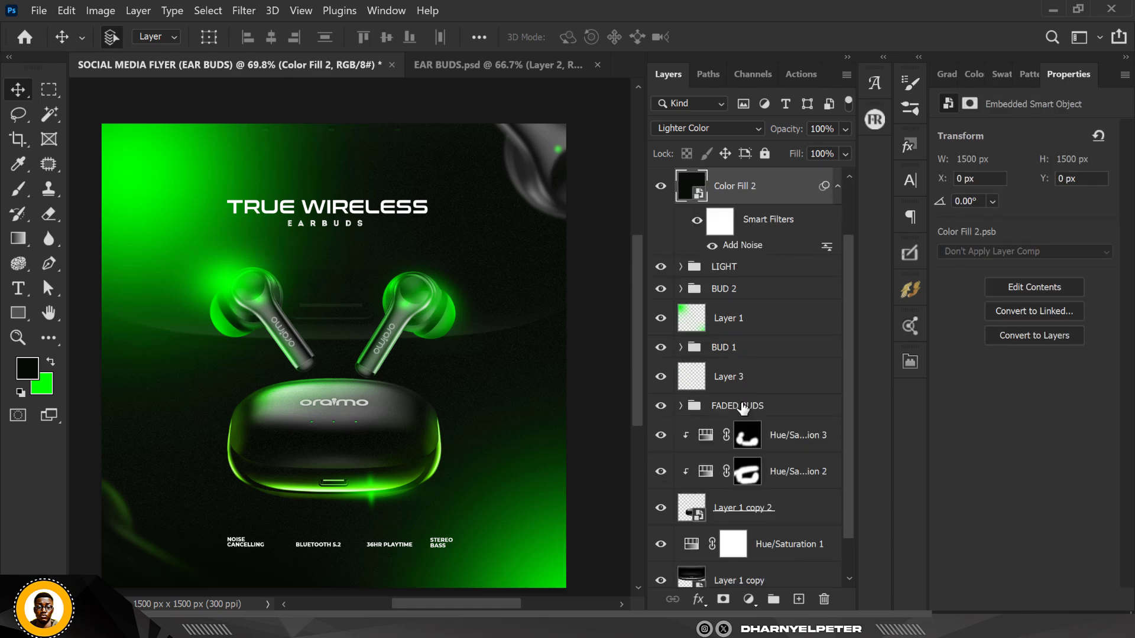
left_click(661, 406)
left_click(681, 407)
scroll(756, 424, "down", 3)
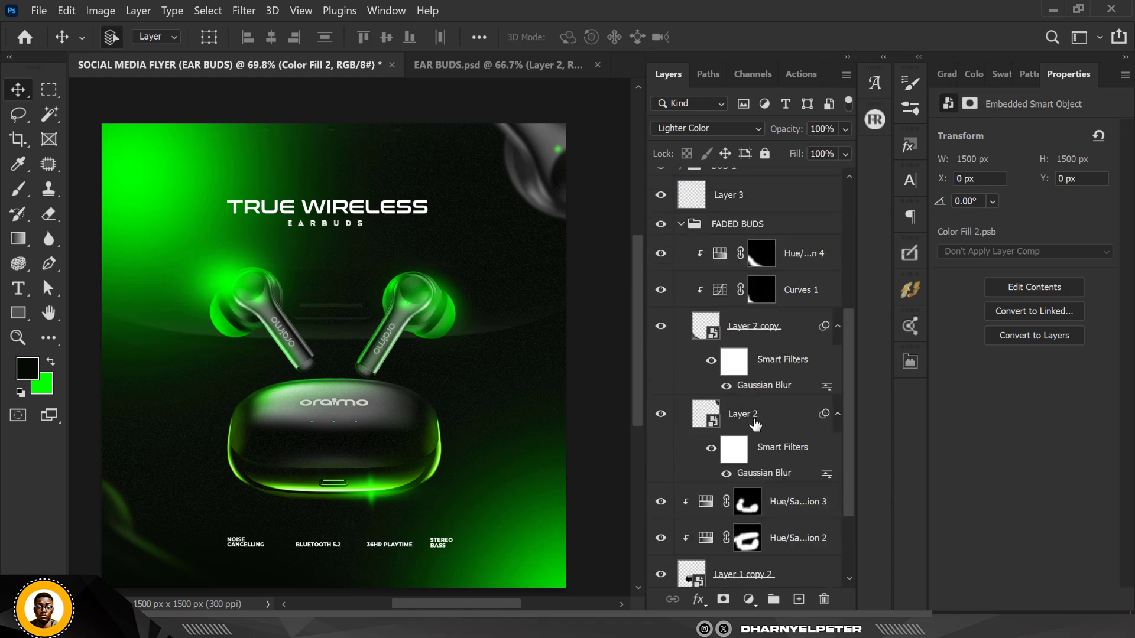
left_click(755, 424)
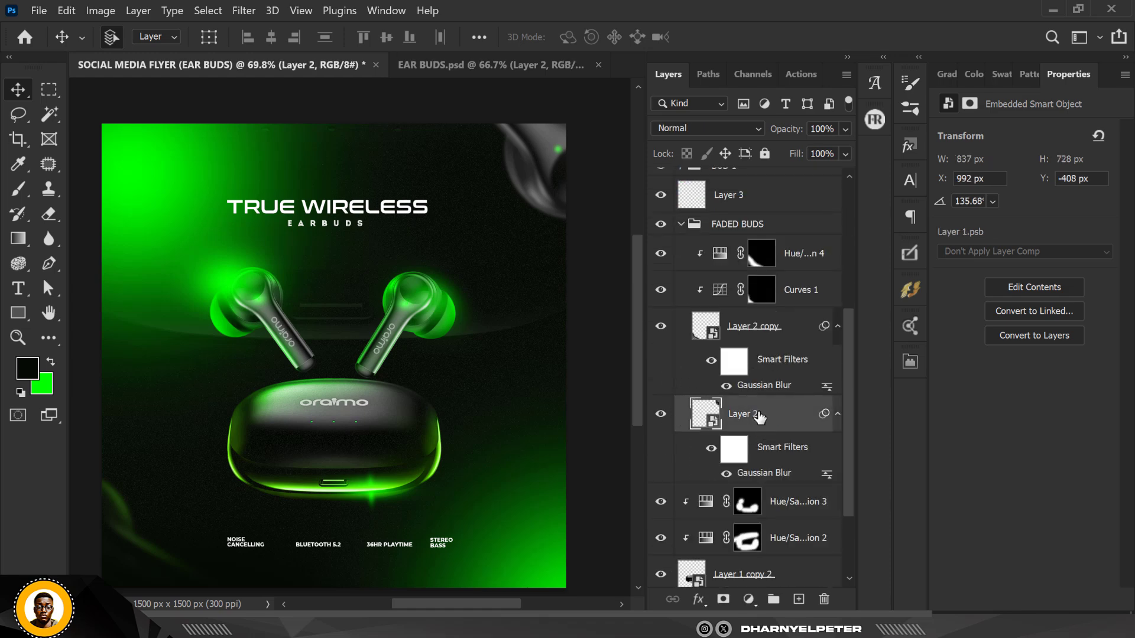
left_click(660, 414)
left_click(660, 414)
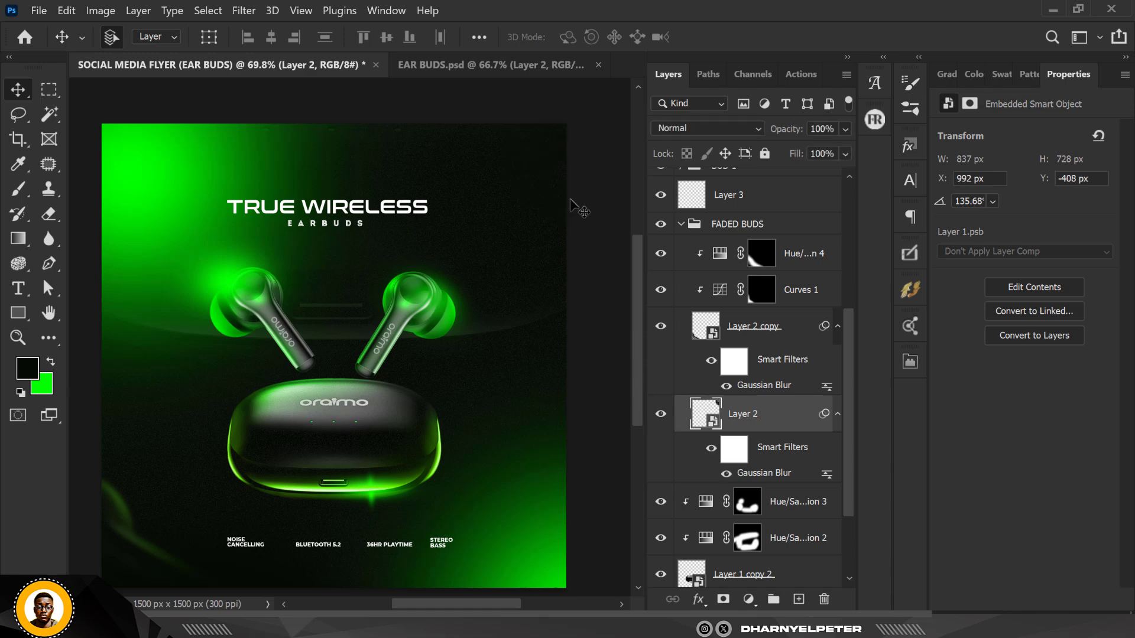
left_click(749, 599)
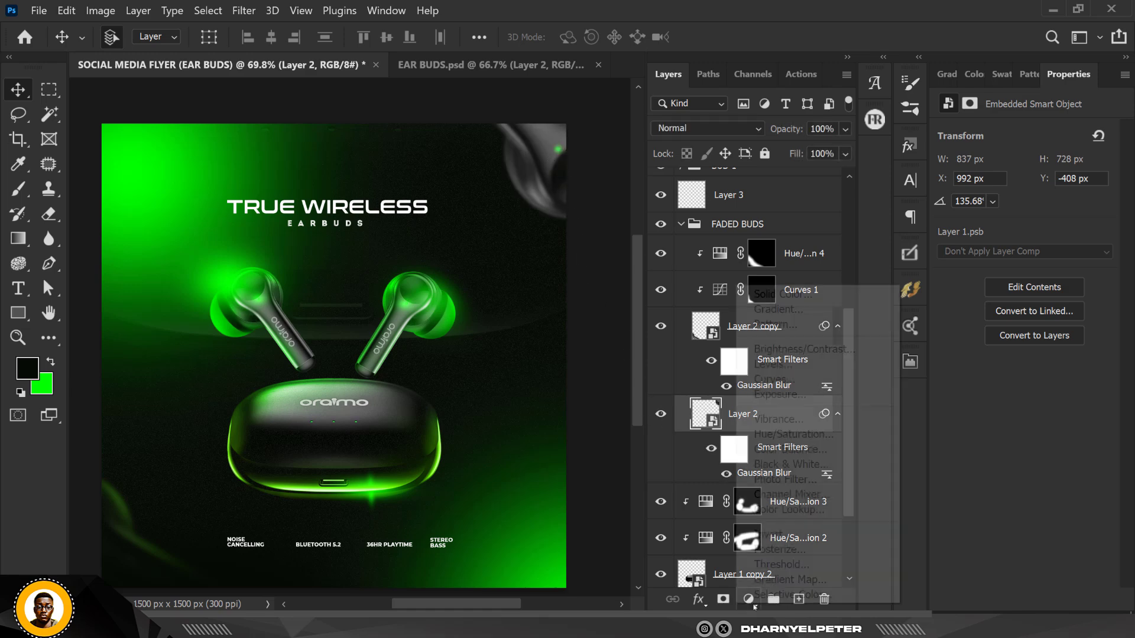
left_click(786, 395)
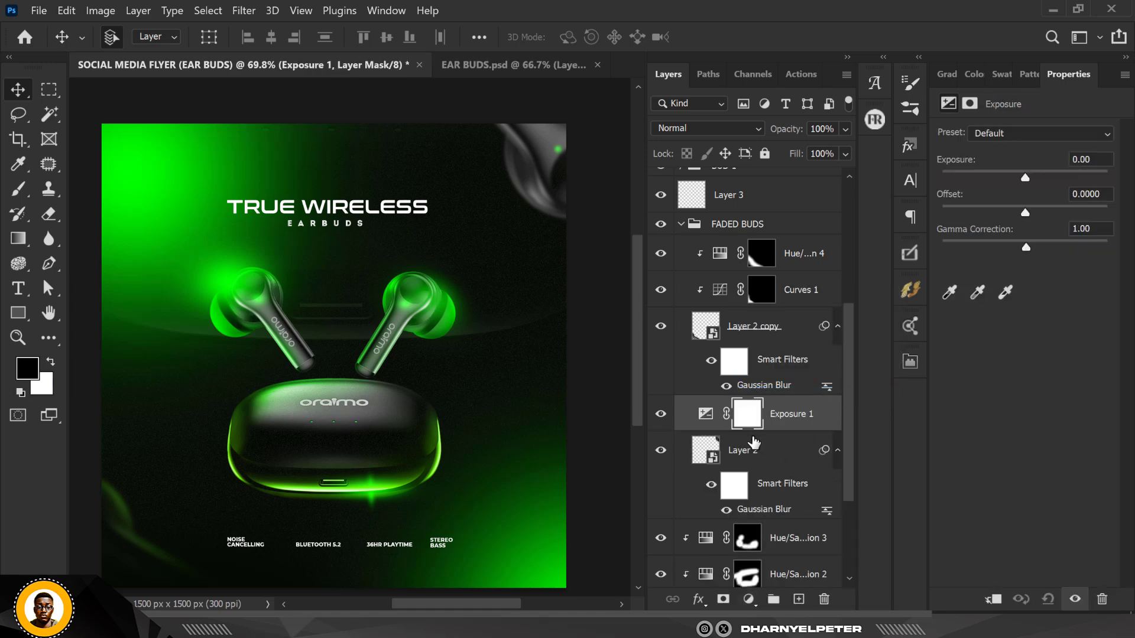
left_click(798, 431, "alt")
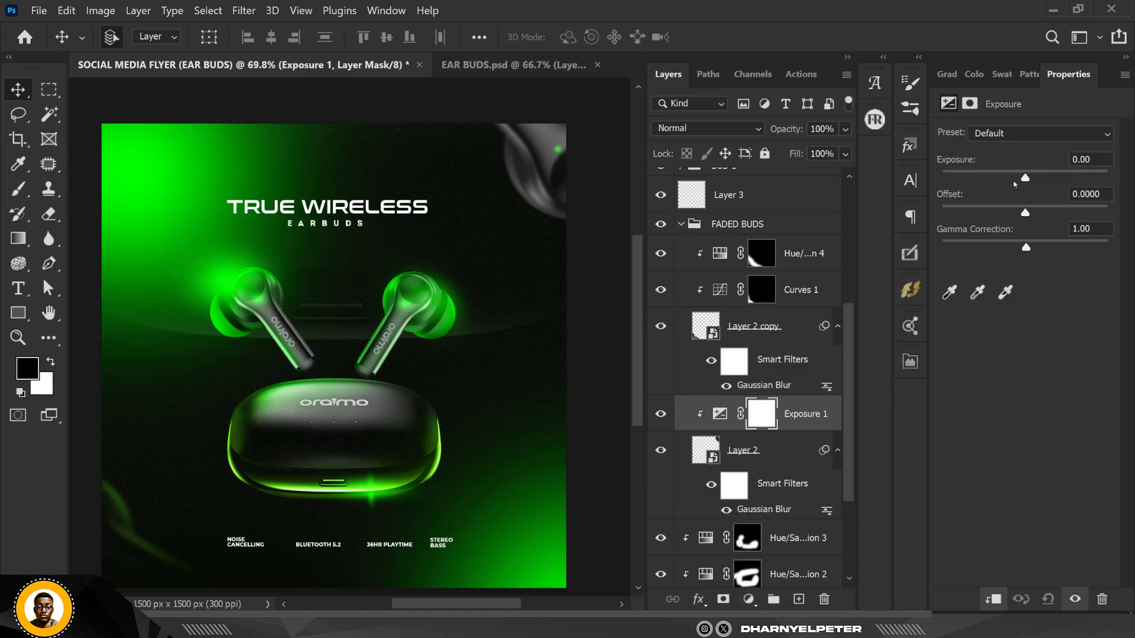
left_click_drag(1024, 178, 997, 181)
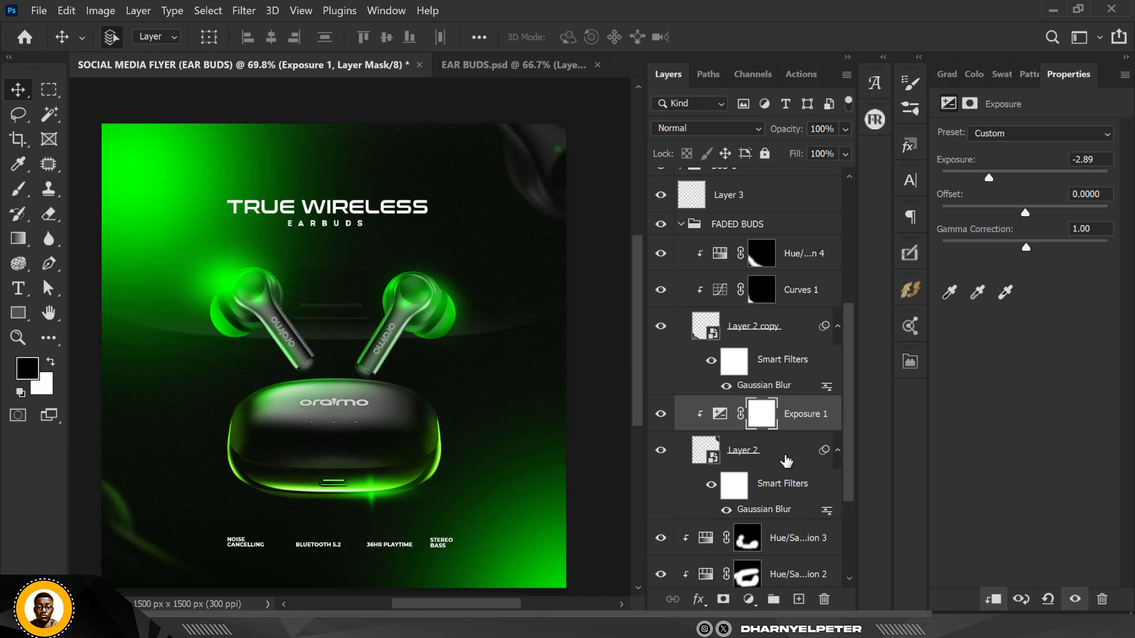
Add a Hue/Saturation adjustment clipped above the Exposure layer, colorize it, and set hue 100 and saturation 100
left_click(749, 599)
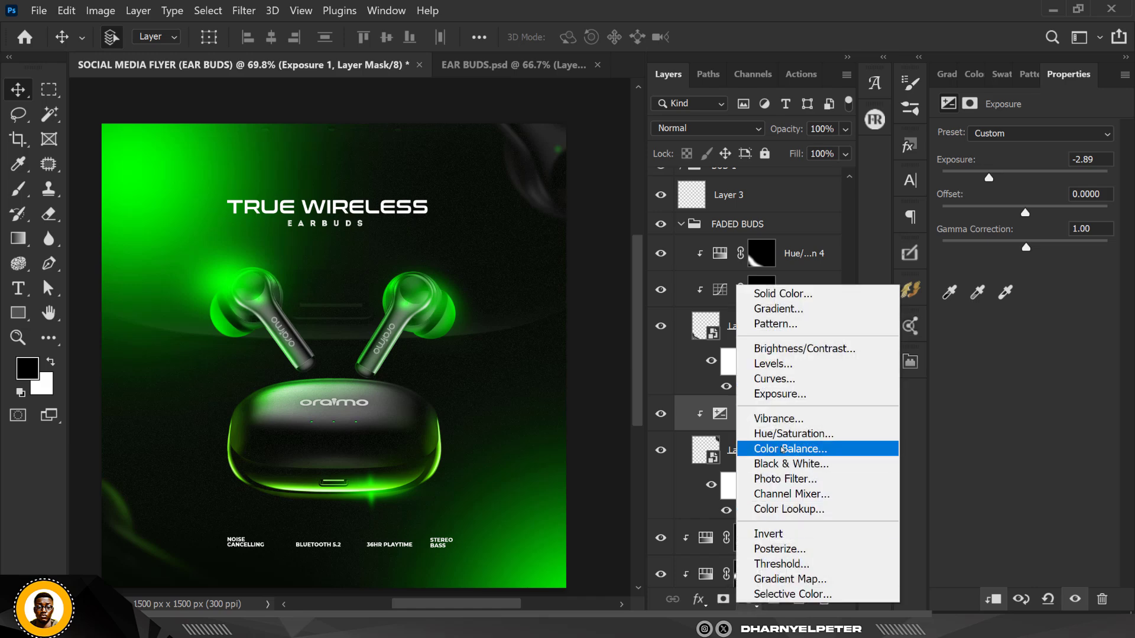
left_click(780, 431)
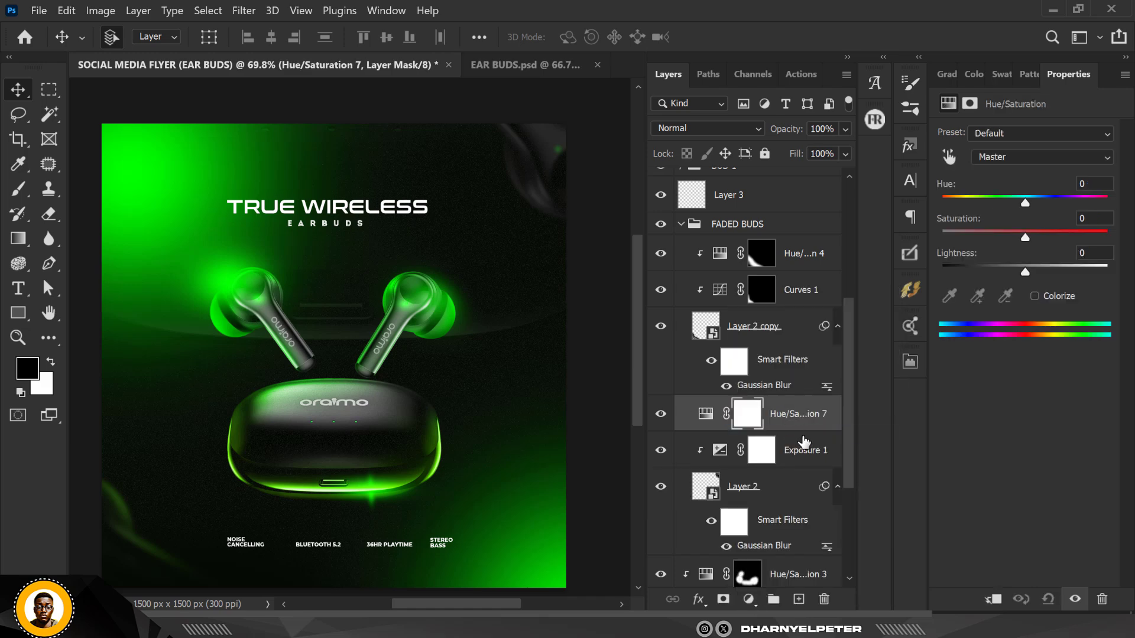
right_click(804, 438)
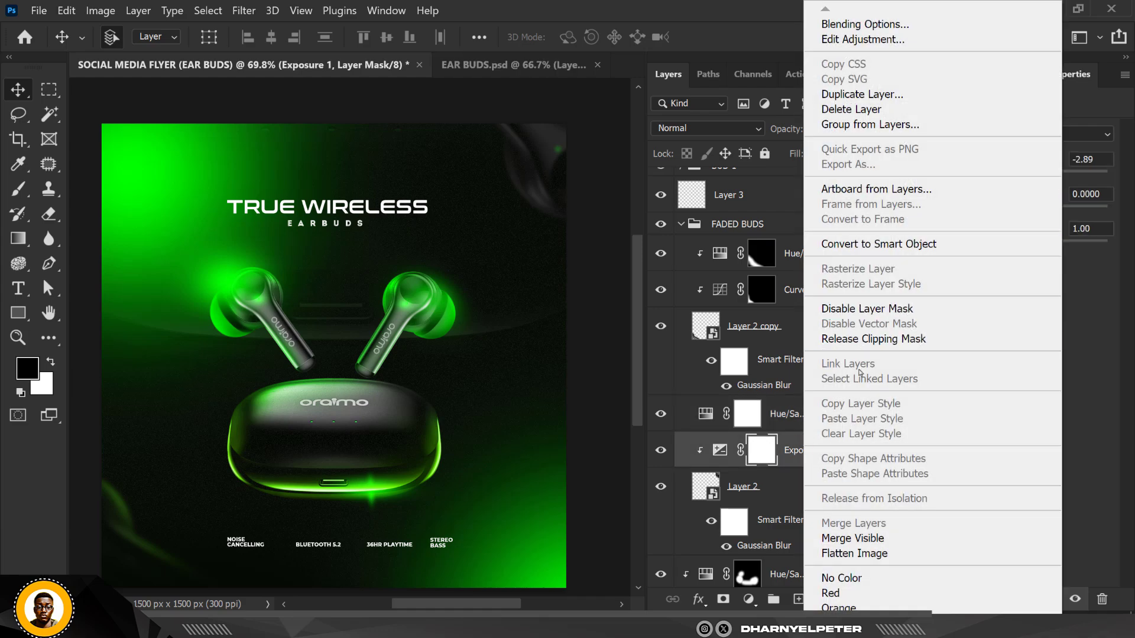
left_click(776, 416)
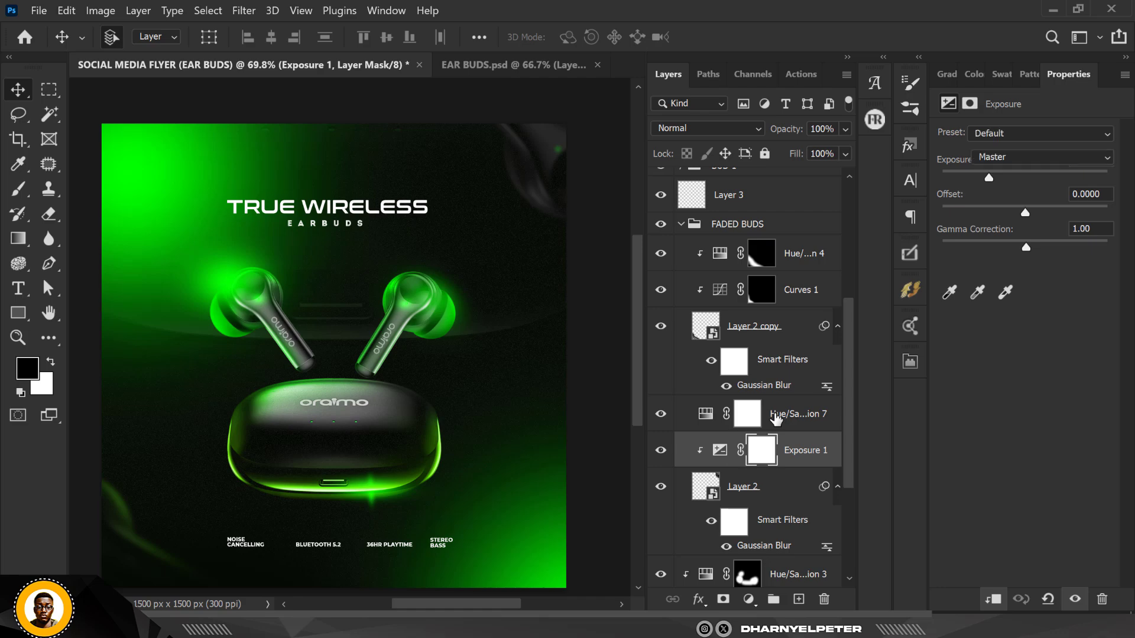
right_click(776, 415)
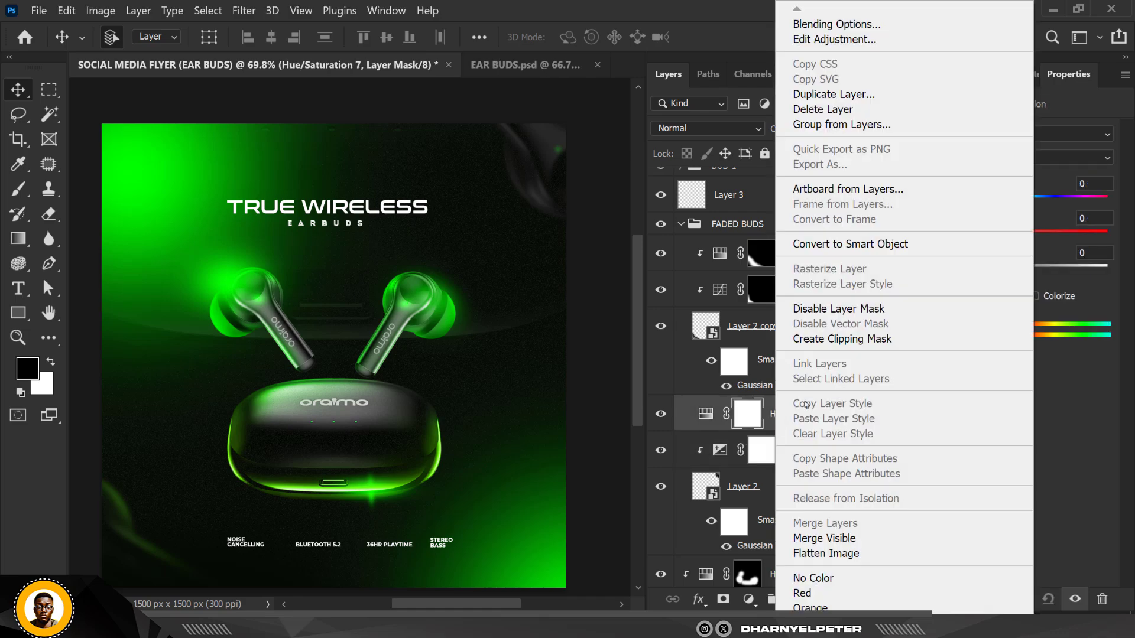
left_click(842, 340)
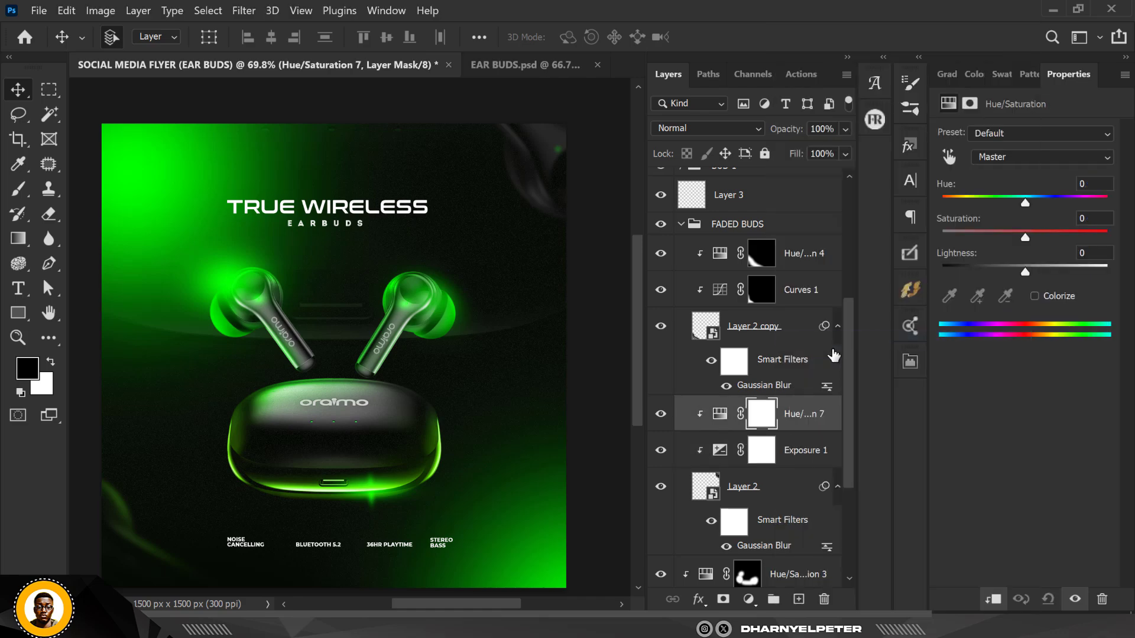
left_click(1035, 296)
left_click_drag(1054, 230, 1111, 232)
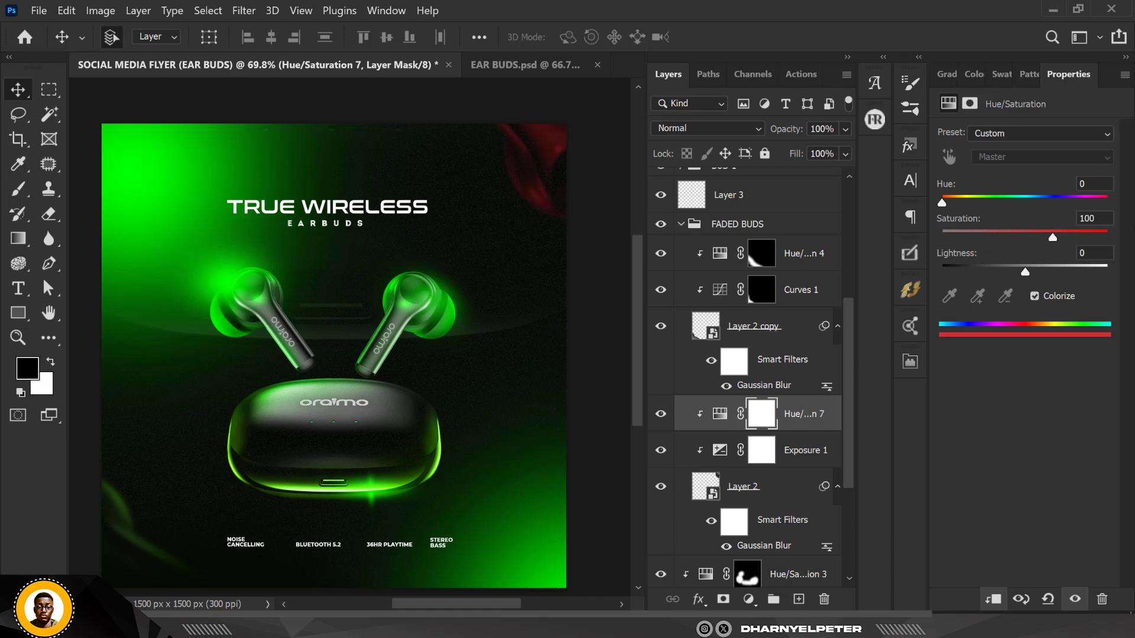
left_click_drag(965, 206, 987, 205)
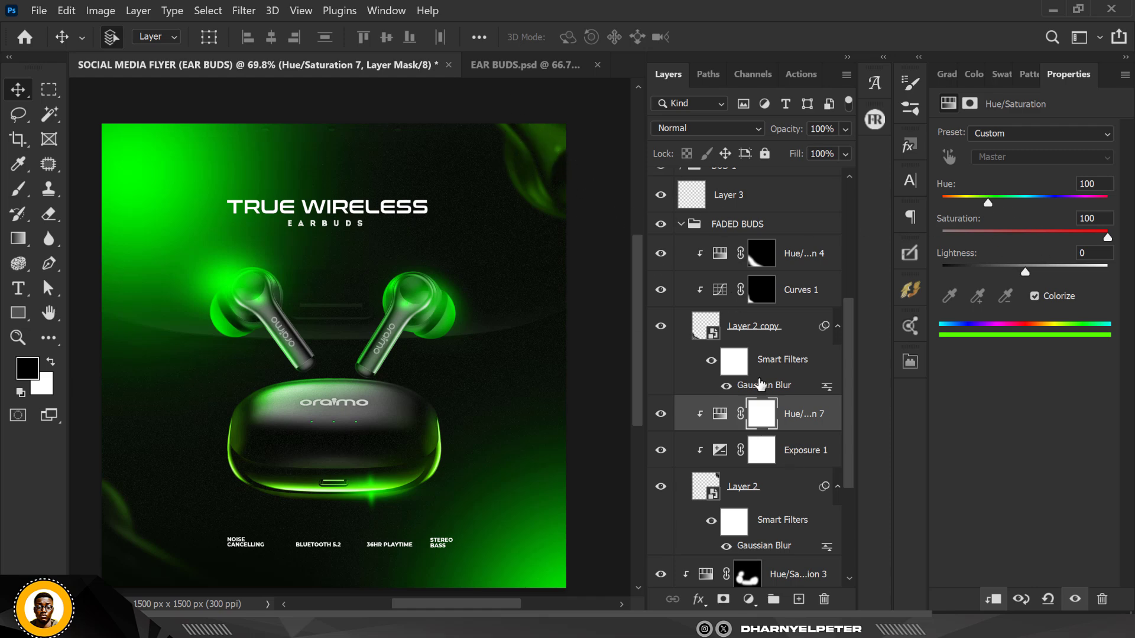
Invert the Hue/Saturation mask to black and paint white with a 250 px brush over the top-right faded bud
left_click(762, 416)
key("ctrl+i")
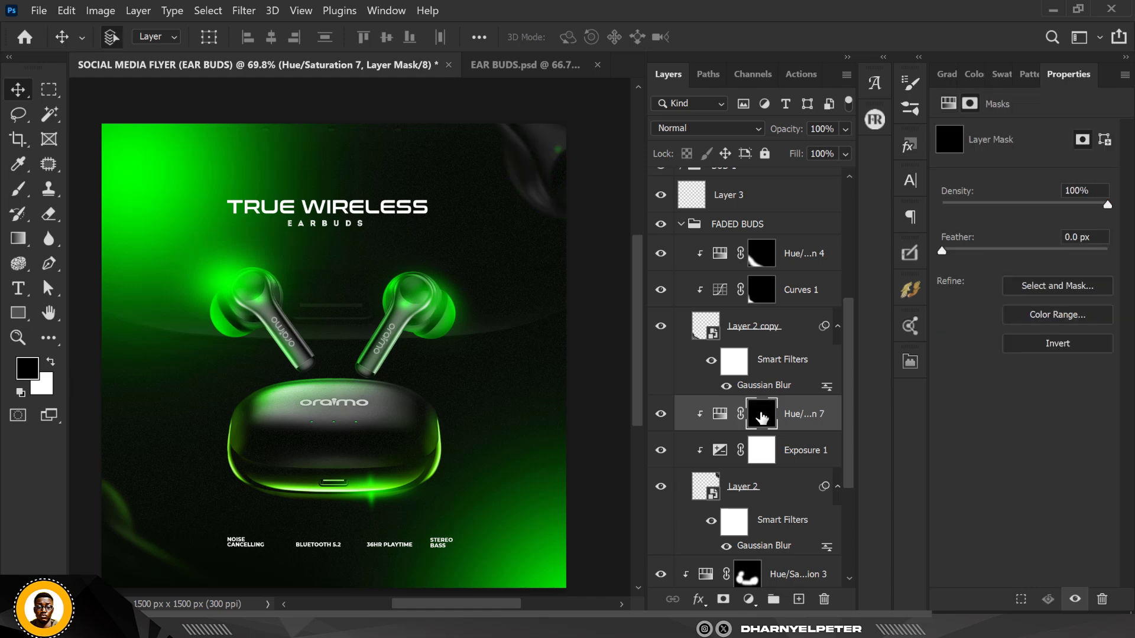
left_click(50, 361)
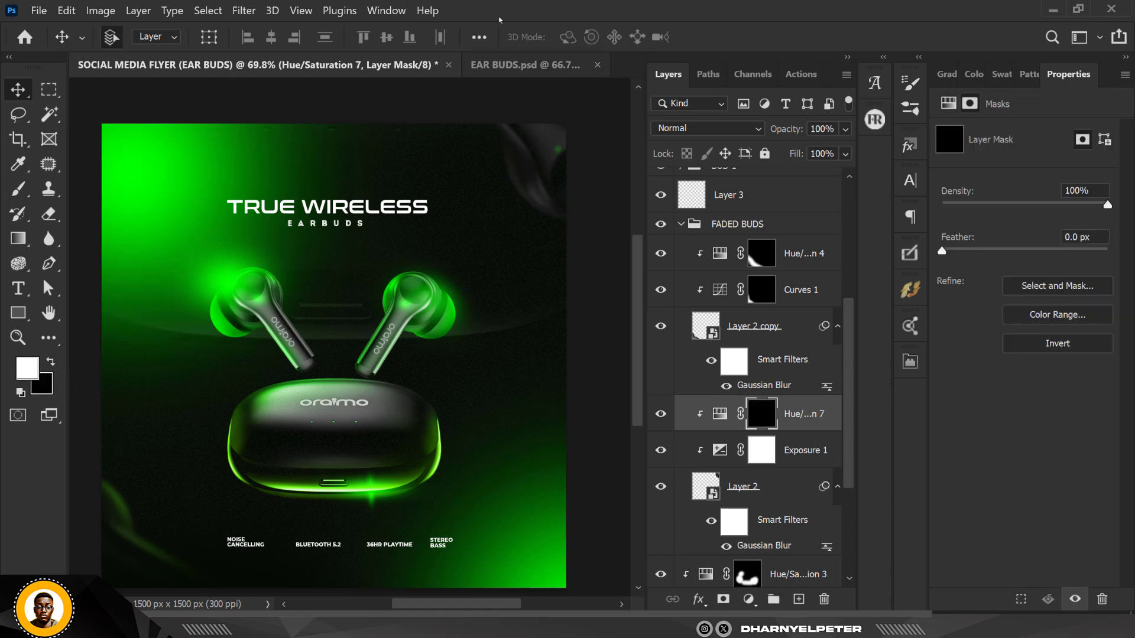
key("b")
key("bracketleft")
key("bracketleft")
key("bracketleft")
key("bracketleft")
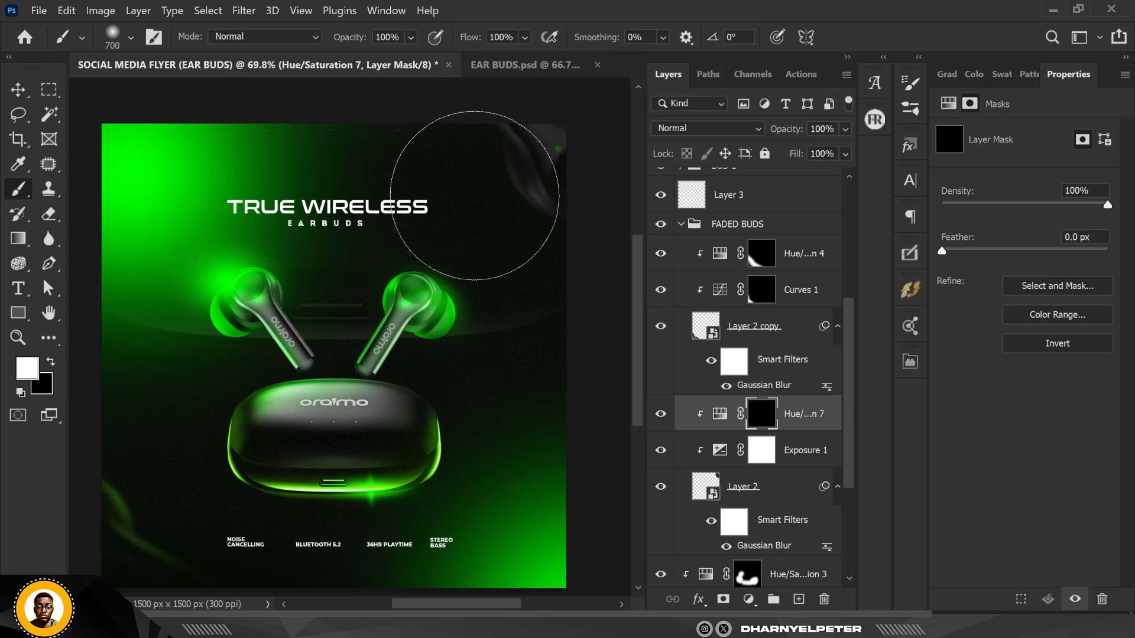
key("bracketleft")
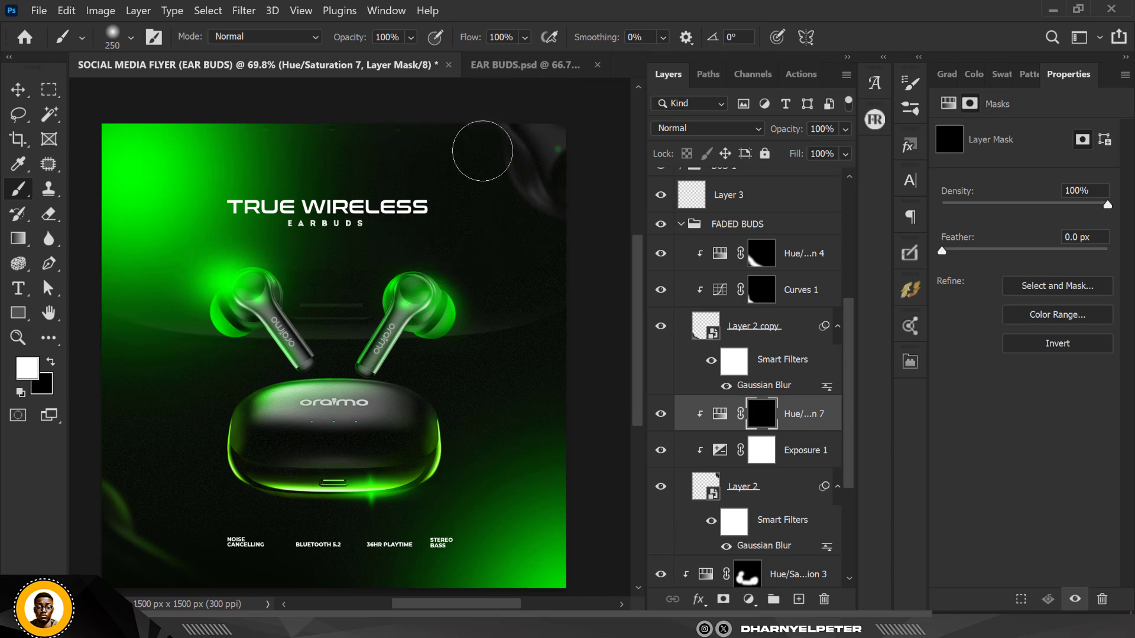
mouse_move(481, 139)
left_mouse_down()
mouse_move(505, 135)
mouse_move(502, 190)
mouse_move(563, 266)
left_mouse_up()
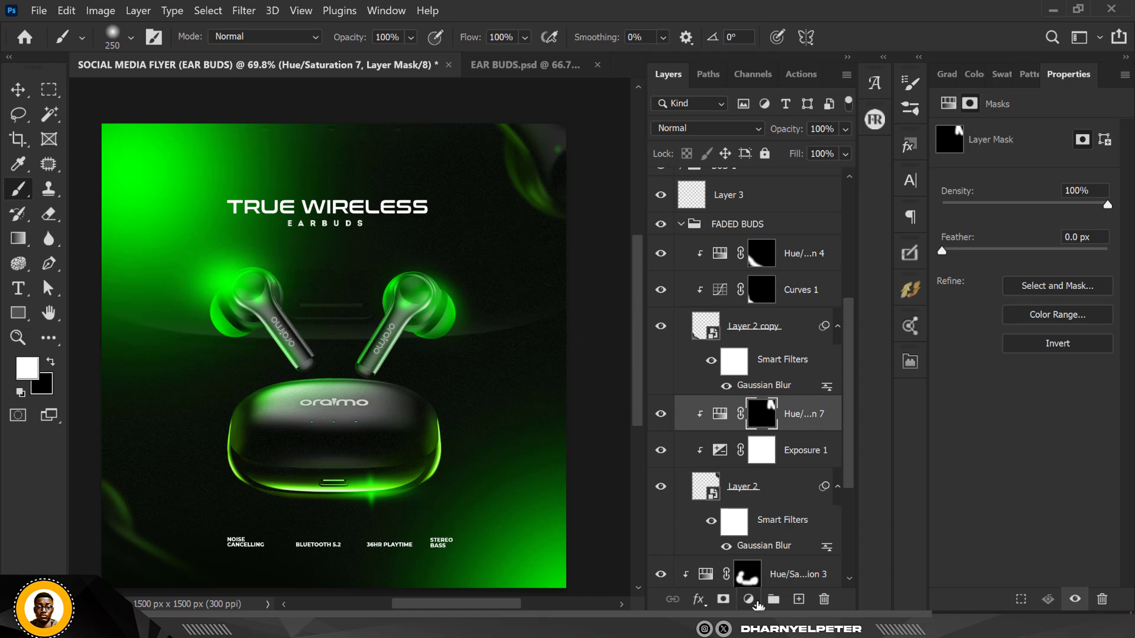
Add a clipped Brightness/Contrast adjustment above the Hue/Saturation layer with brightness 140 and contrast 36
left_click(751, 600)
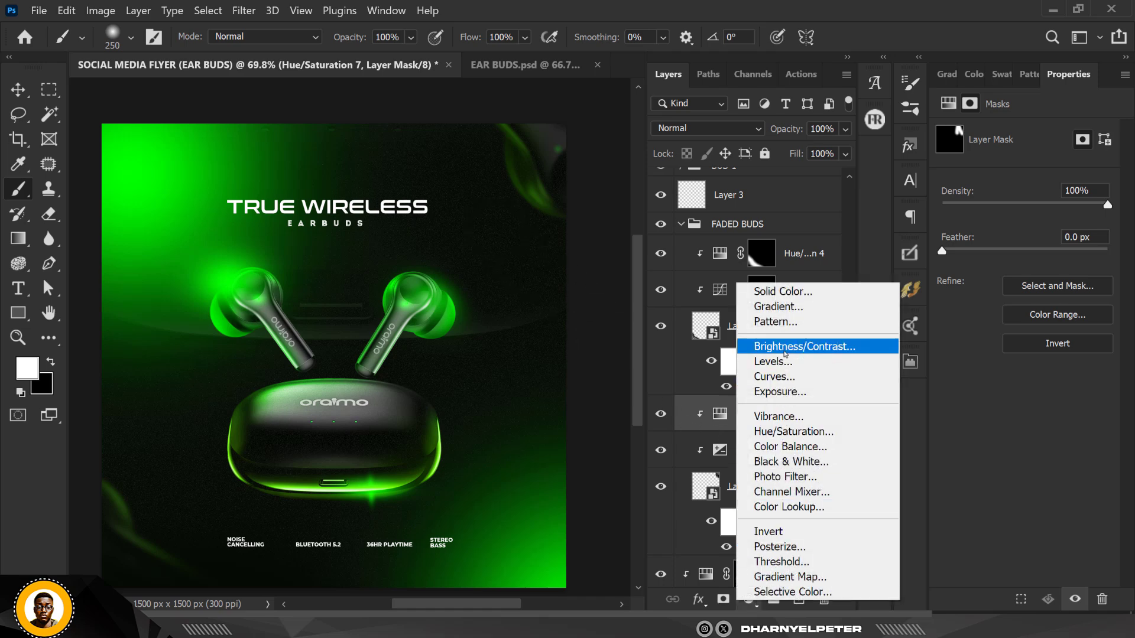
left_click(786, 347)
right_click(802, 433)
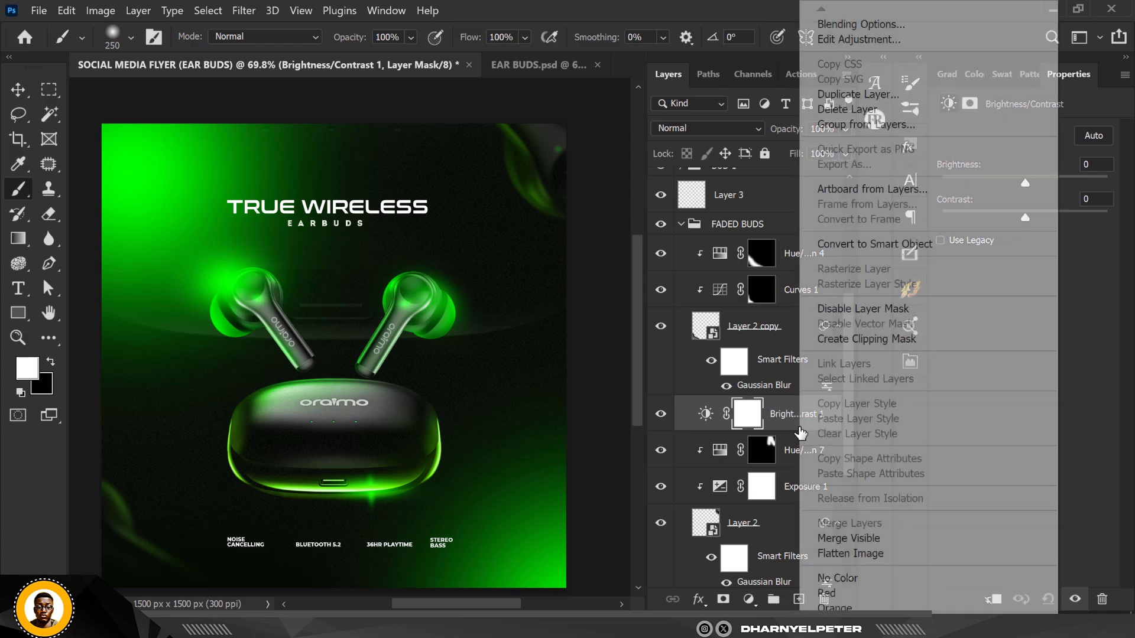
left_click(887, 340)
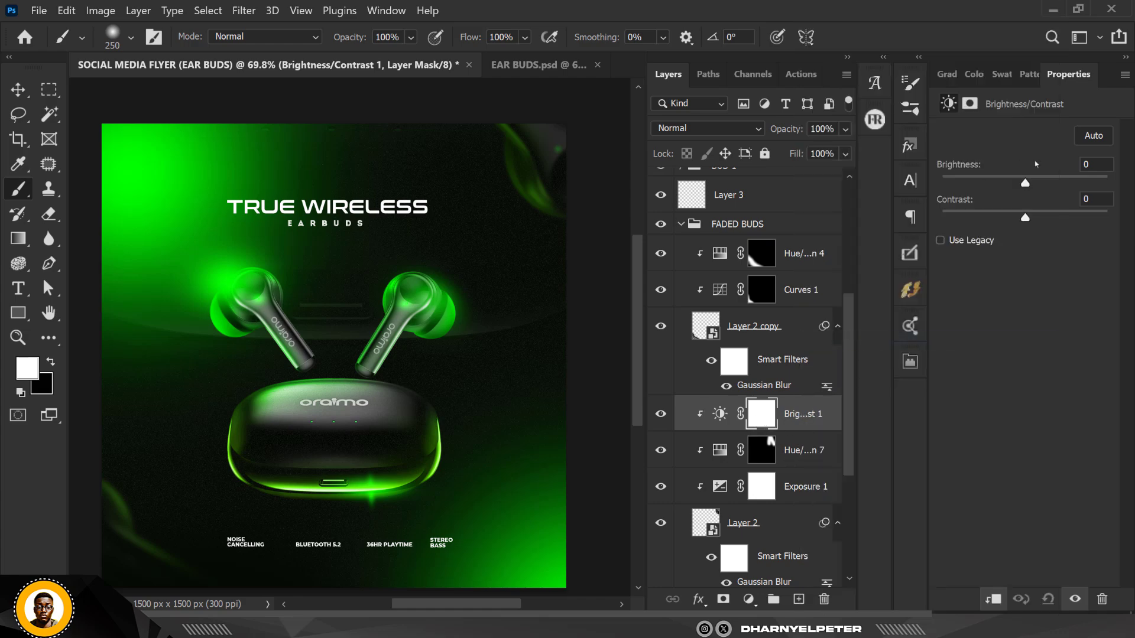
left_click_drag(1046, 185, 1103, 184)
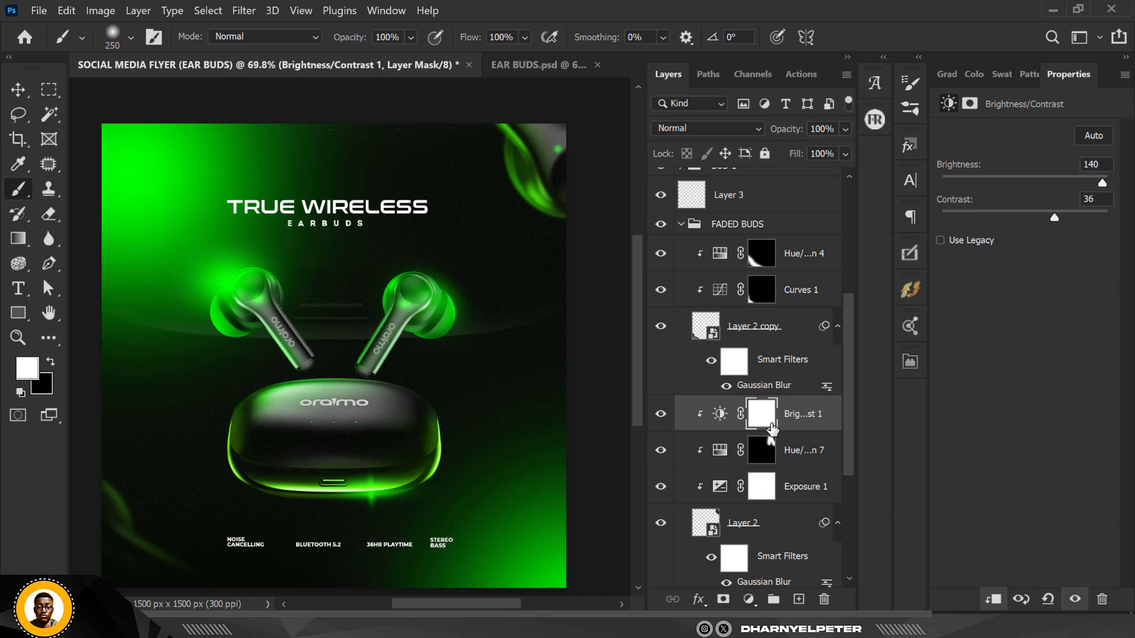
Invert the Brightness/Contrast mask and paint white with a 125 px brush over the top-right faded bud
left_click(765, 422)
key("ctrl+i")
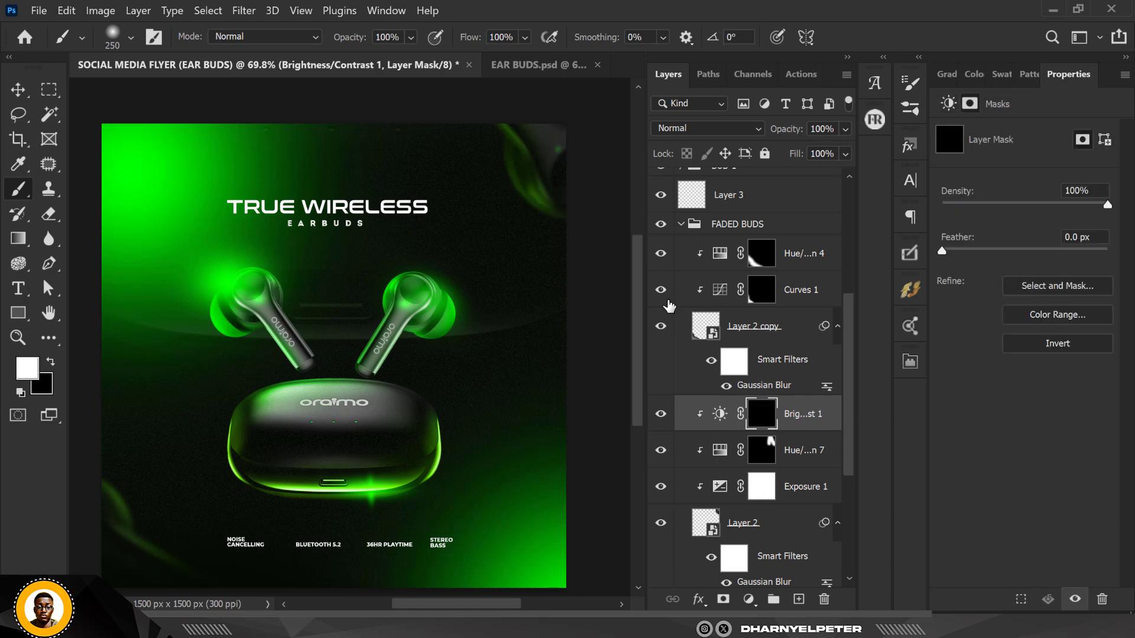
scroll(490, 139, "up", 5)
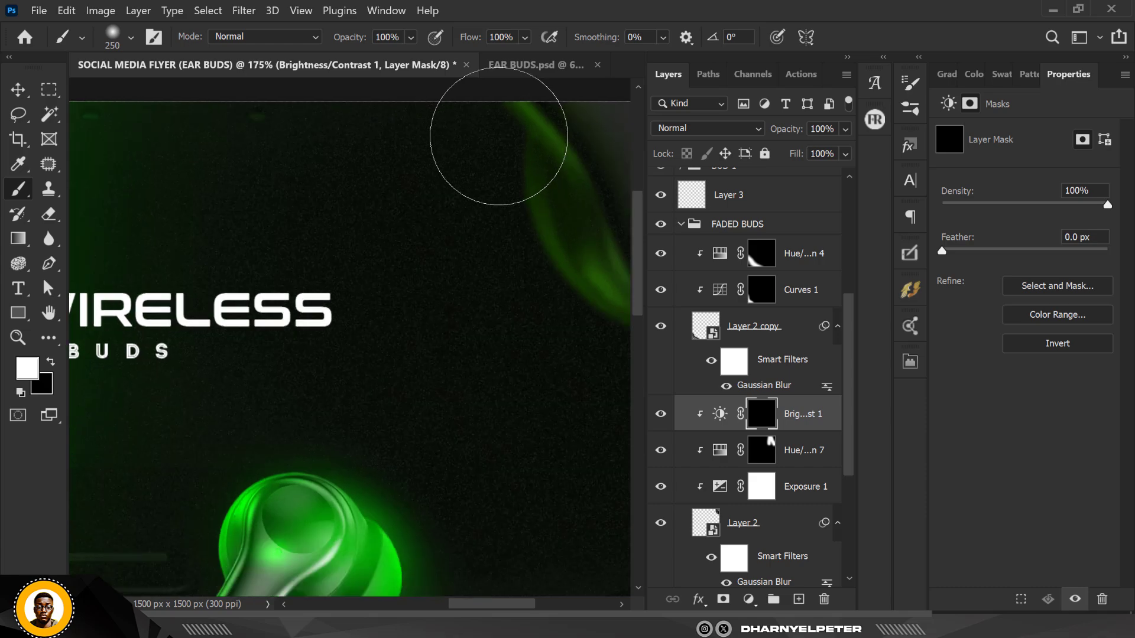
key("bracketleft")
key("bracketleft")
key("bracketleft")
key("bracketleft")
mouse_move(509, 126)
left_mouse_down()
mouse_move(550, 158)
mouse_move(572, 295)
mouse_move(562, 277)
mouse_move(588, 337)
left_mouse_up()
scroll(436, 177, "down", 3)
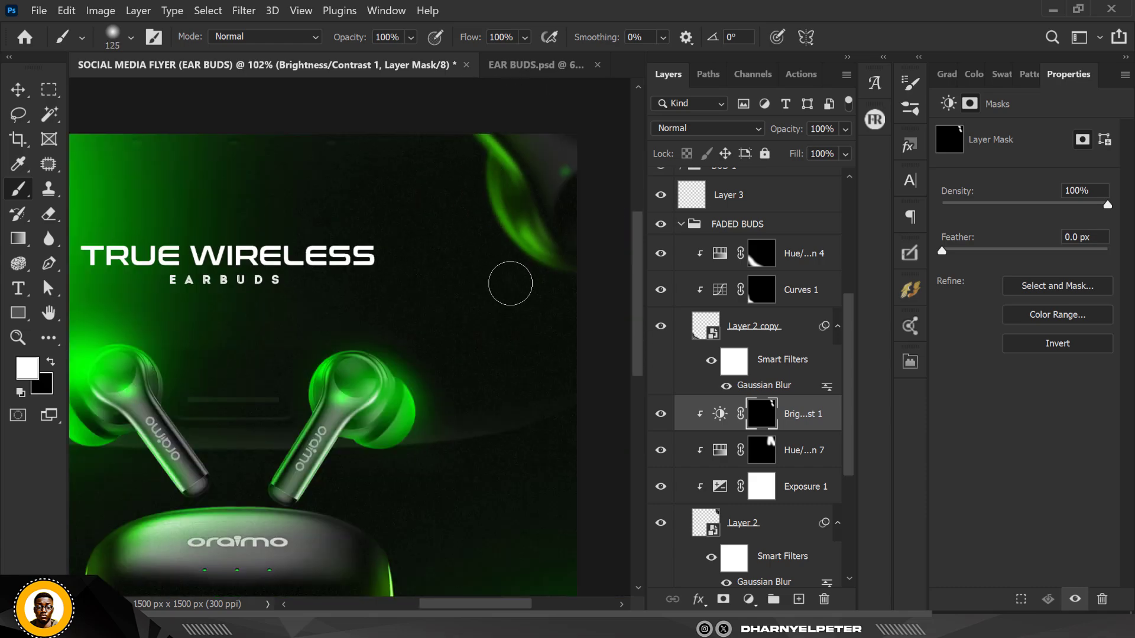
left_click(526, 236)
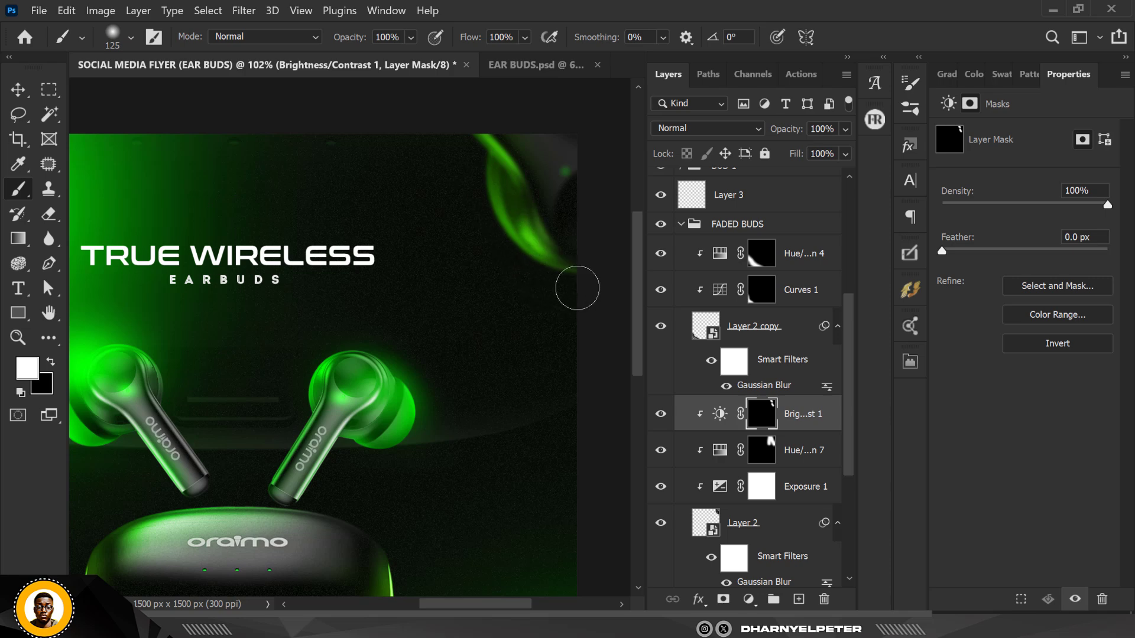
Increase the Gaussian Blur radius of Layer 2's smart filter
scroll(597, 303, "down", 2)
scroll(468, 245, "up", 1)
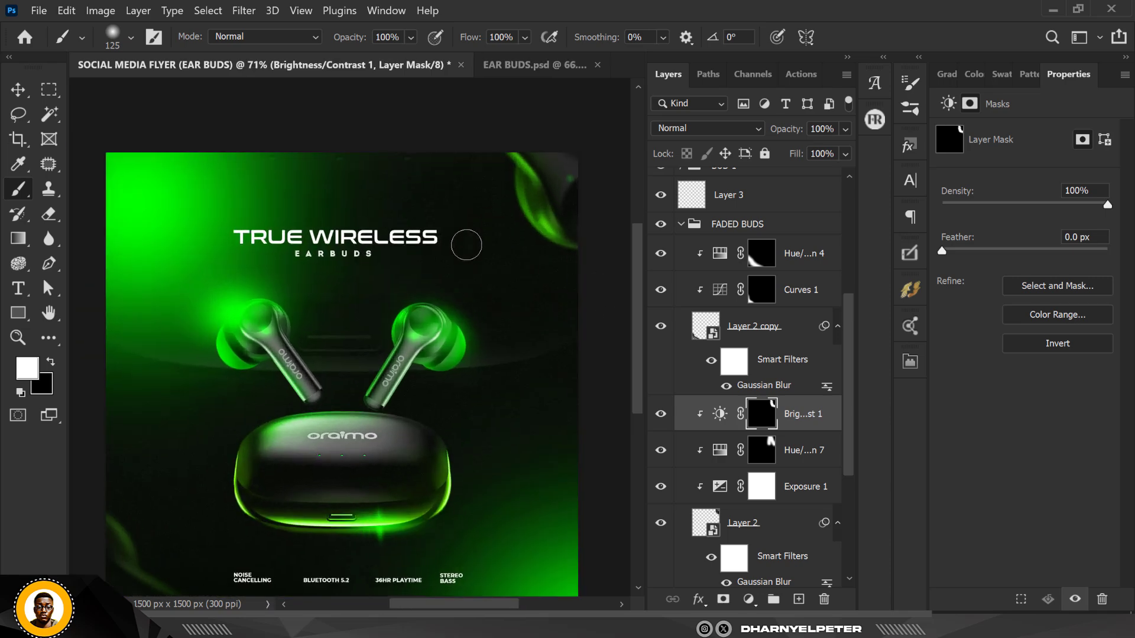
scroll(466, 245, "down", 1)
scroll(479, 213, "up", 1)
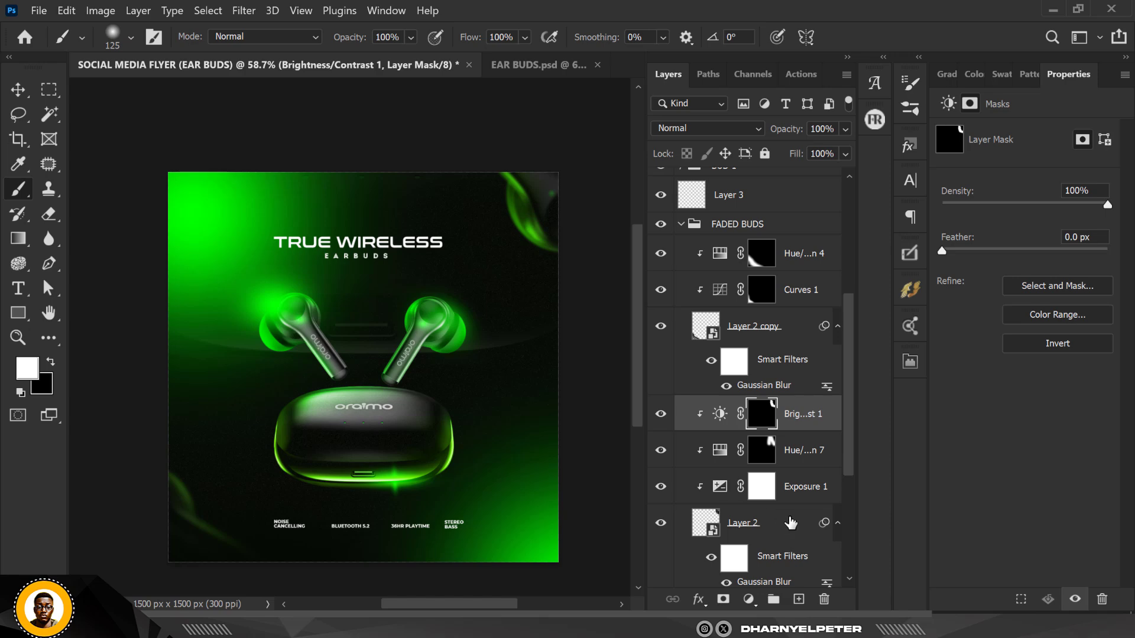
scroll(790, 522, "down", 3)
double_click(757, 474)
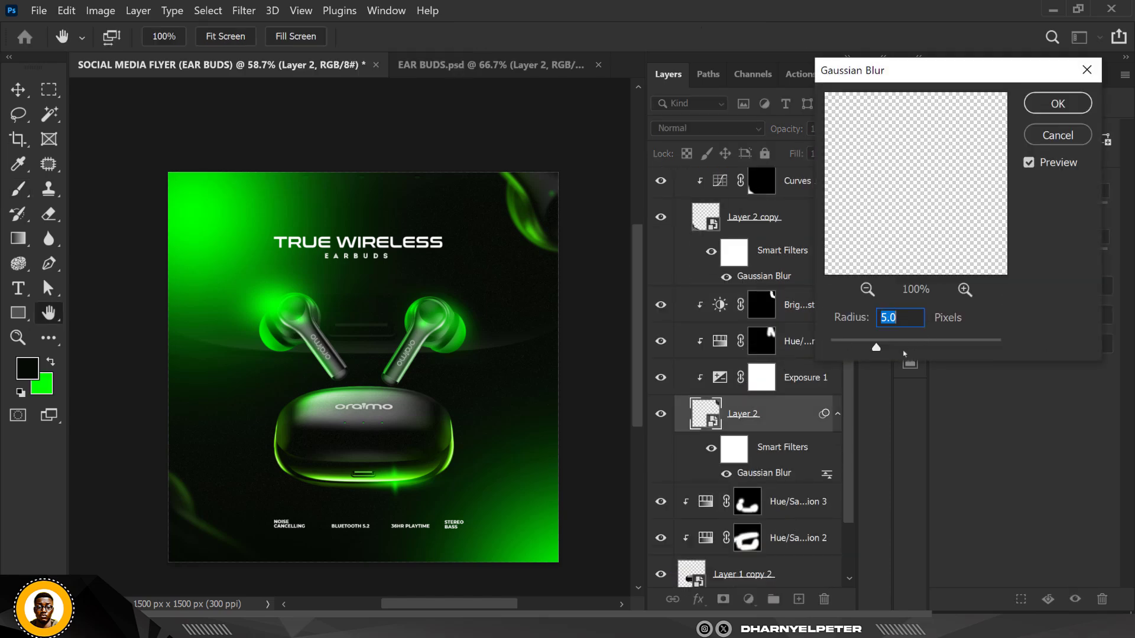
left_click_drag(876, 349, 895, 348)
left_click(1056, 105)
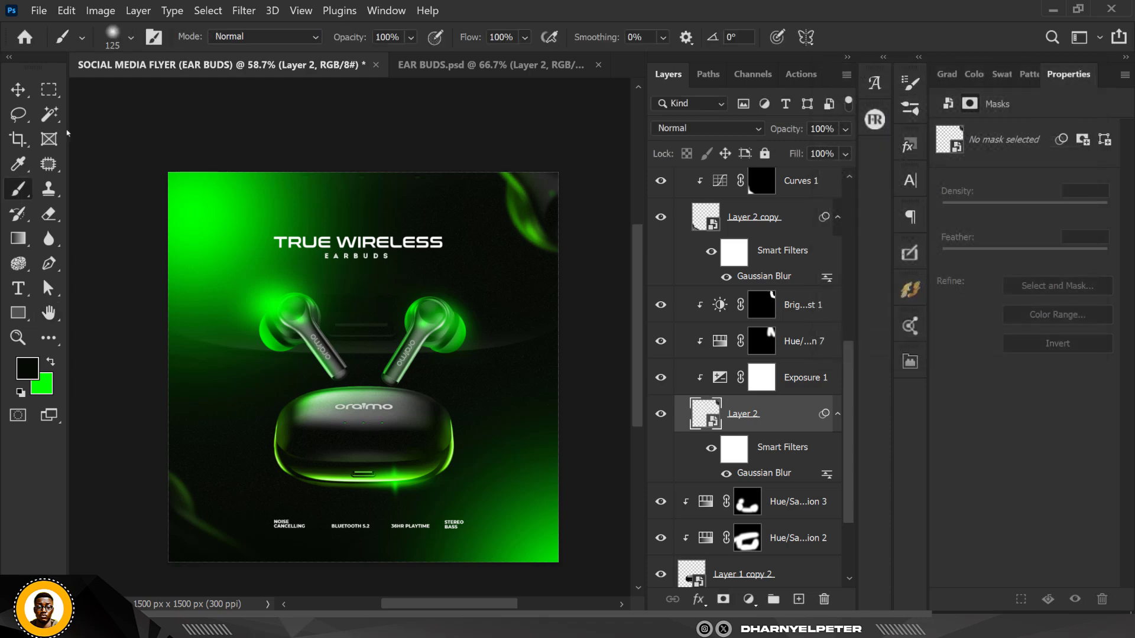
Draw a rectangle about 1066 x 108 px behind the feature text along the flyer's bottom
key("v")
left_click(214, 139)
scroll(324, 200, "up", 1)
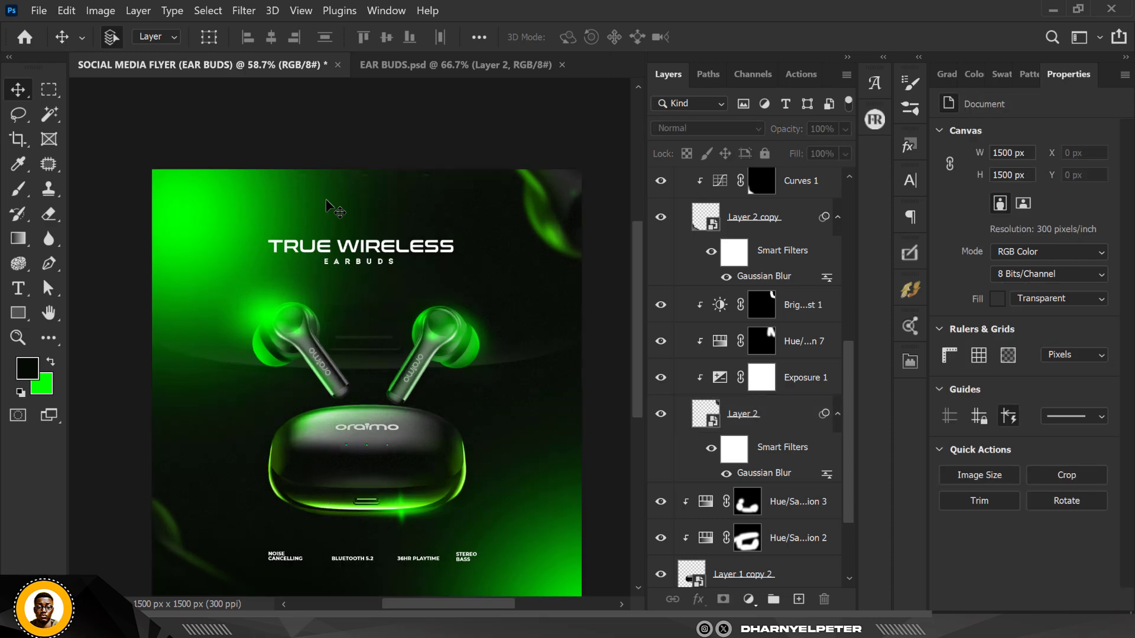
key("ctrl+0")
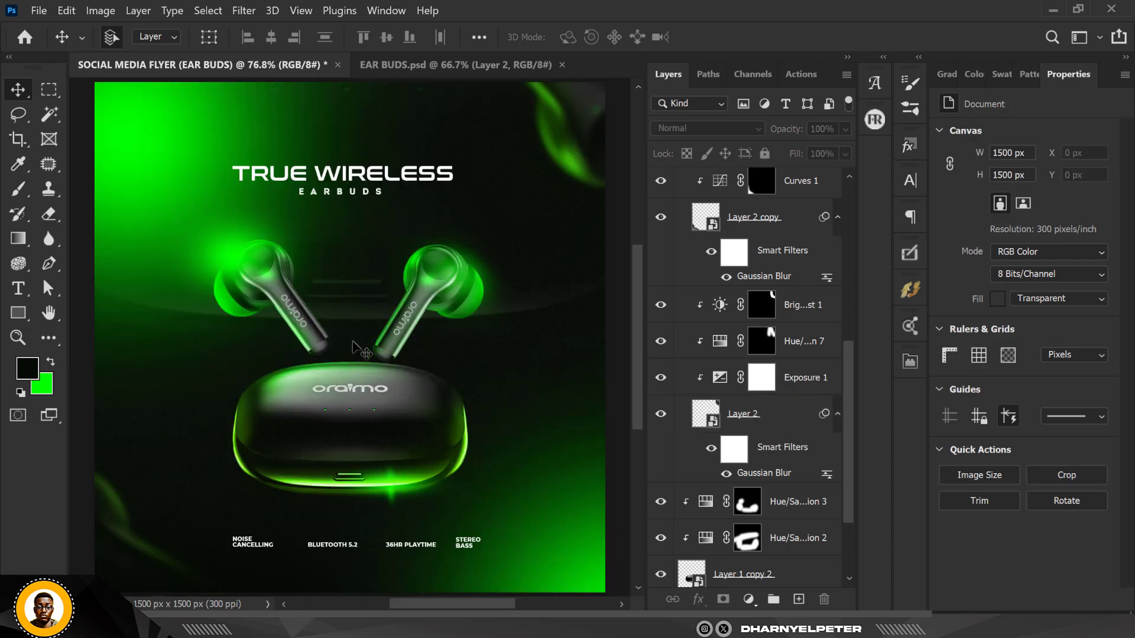
scroll(733, 302, "up", 5)
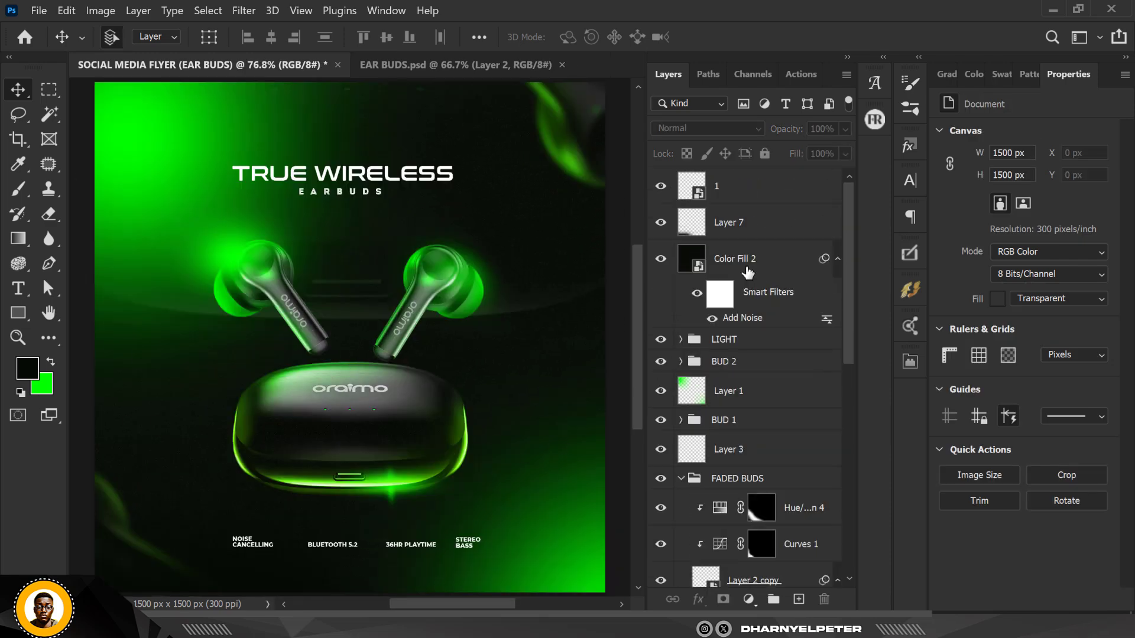
left_click(736, 226)
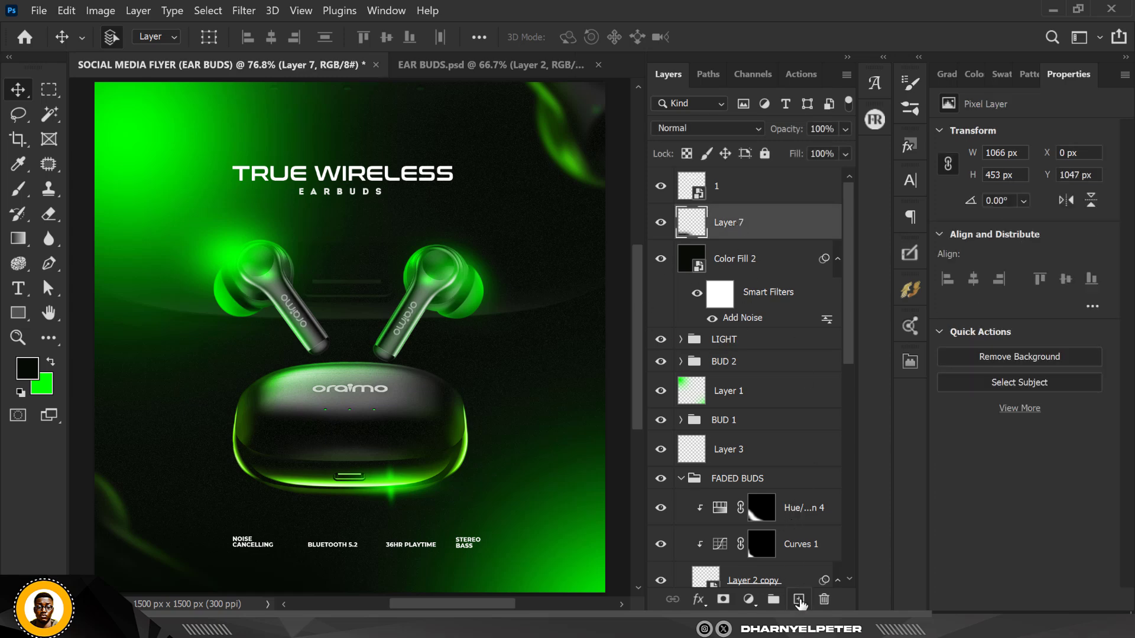
left_click(799, 599)
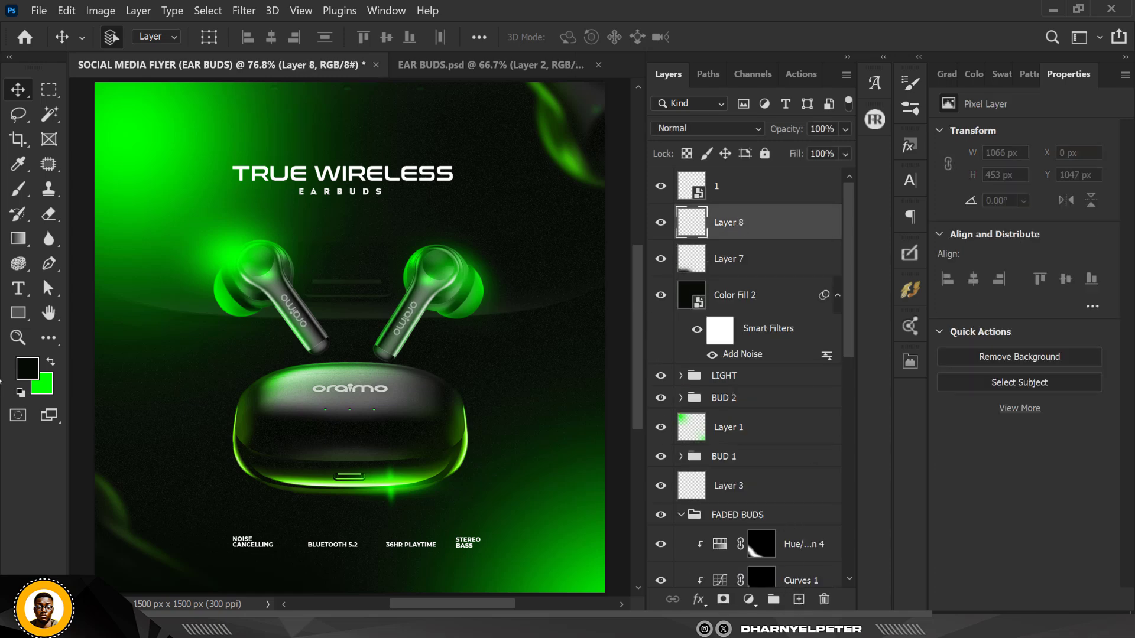
left_click(18, 313)
left_click(101, 312)
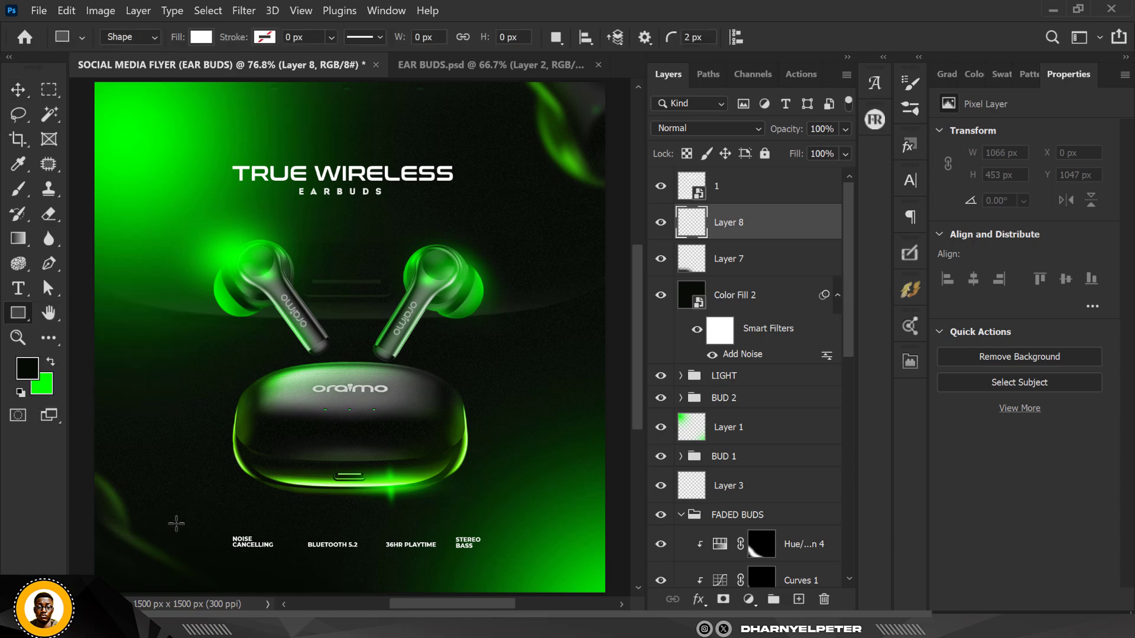
left_click_drag(177, 524, 538, 559)
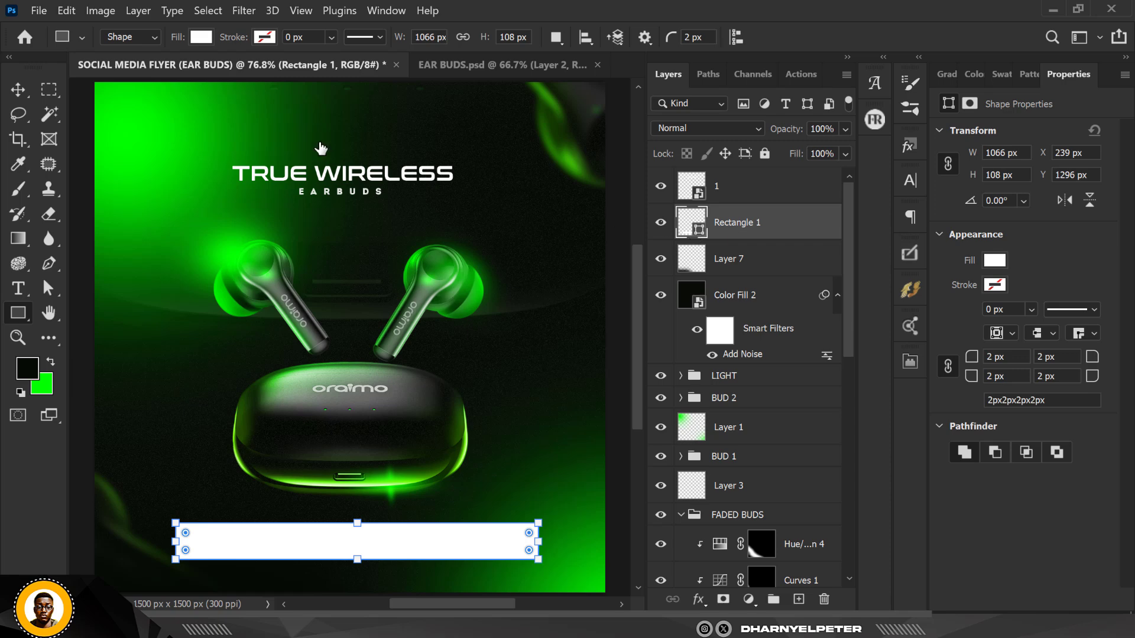
Set the rectangle's fill colour to dark green 263e26
left_click_drag(249, 127, 320, 127)
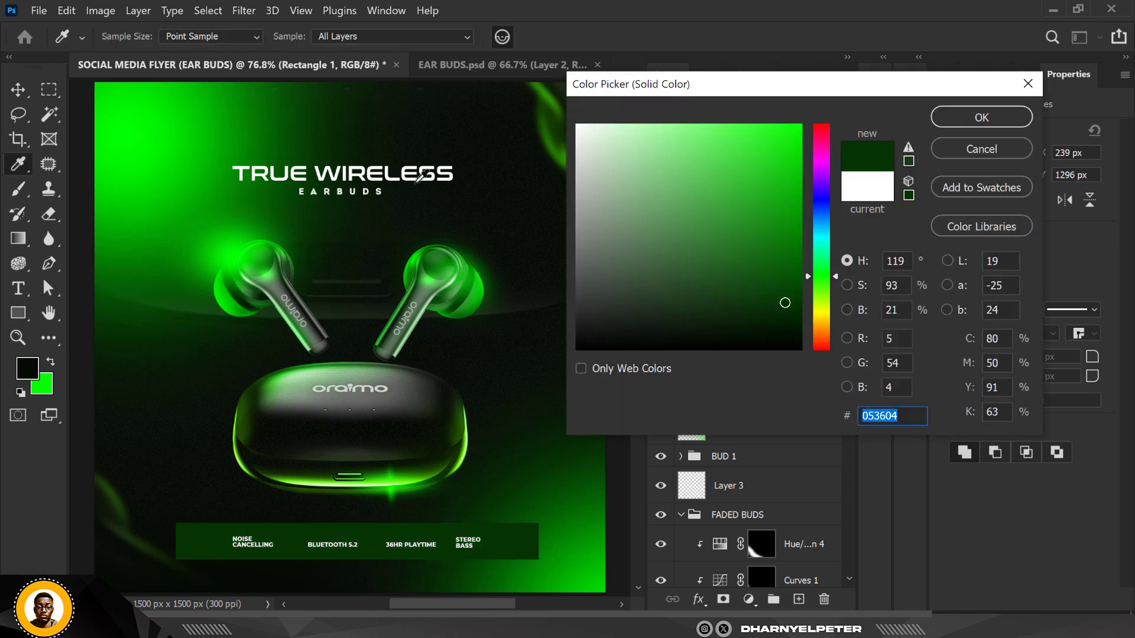
left_click(266, 110)
mouse_move(666, 191)
left_mouse_down()
mouse_move(657, 344)
mouse_move(659, 295)
left_mouse_up()
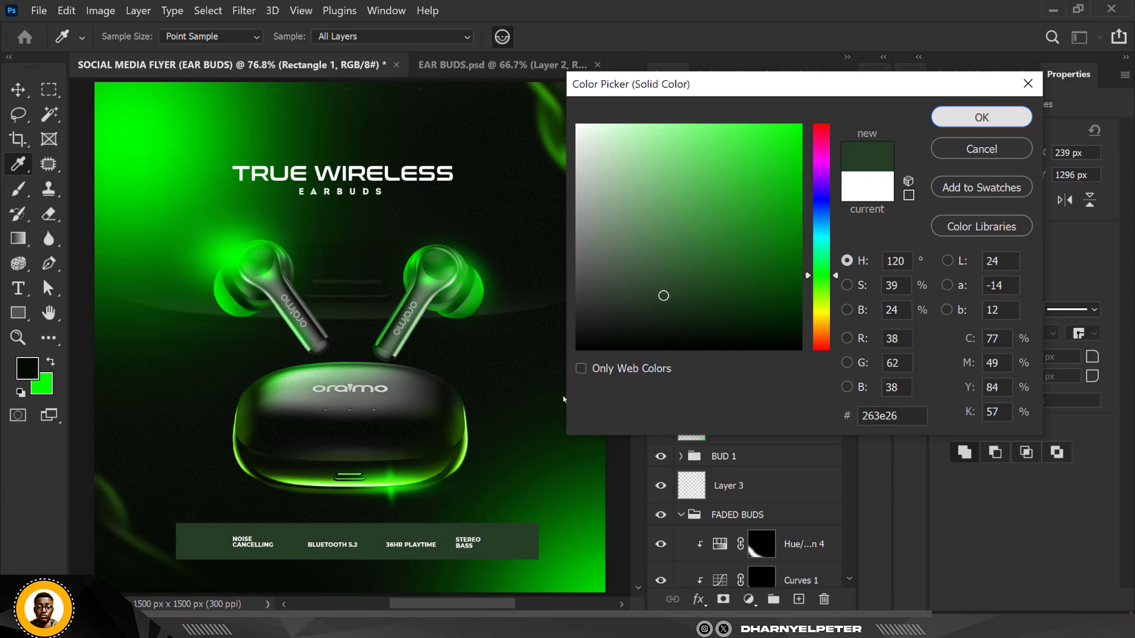
left_click(983, 117)
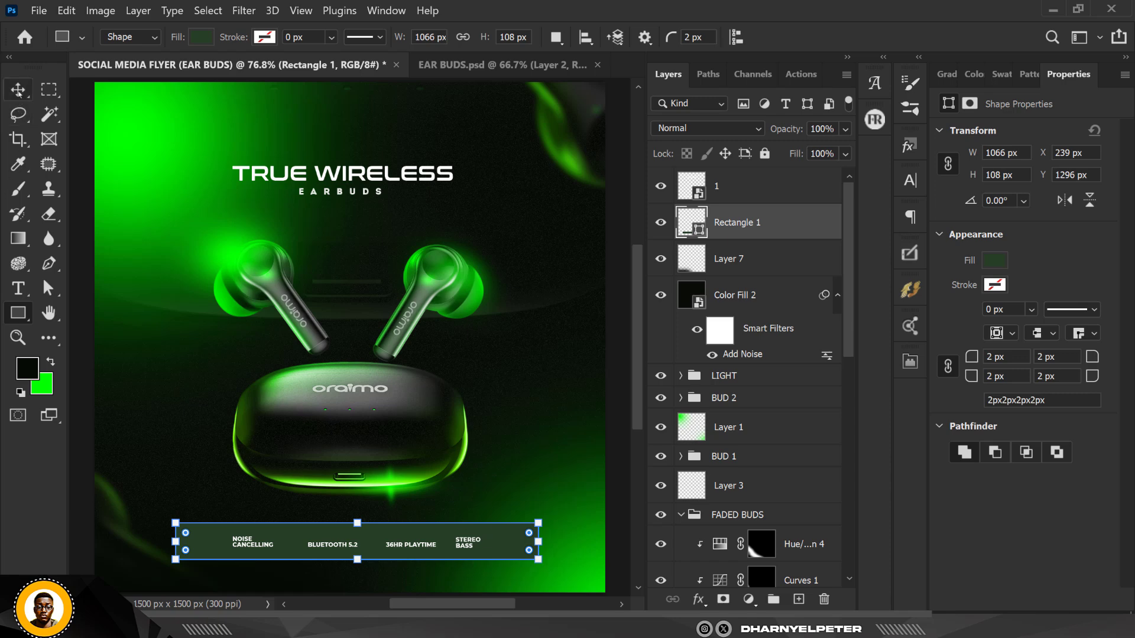
left_click(18, 89)
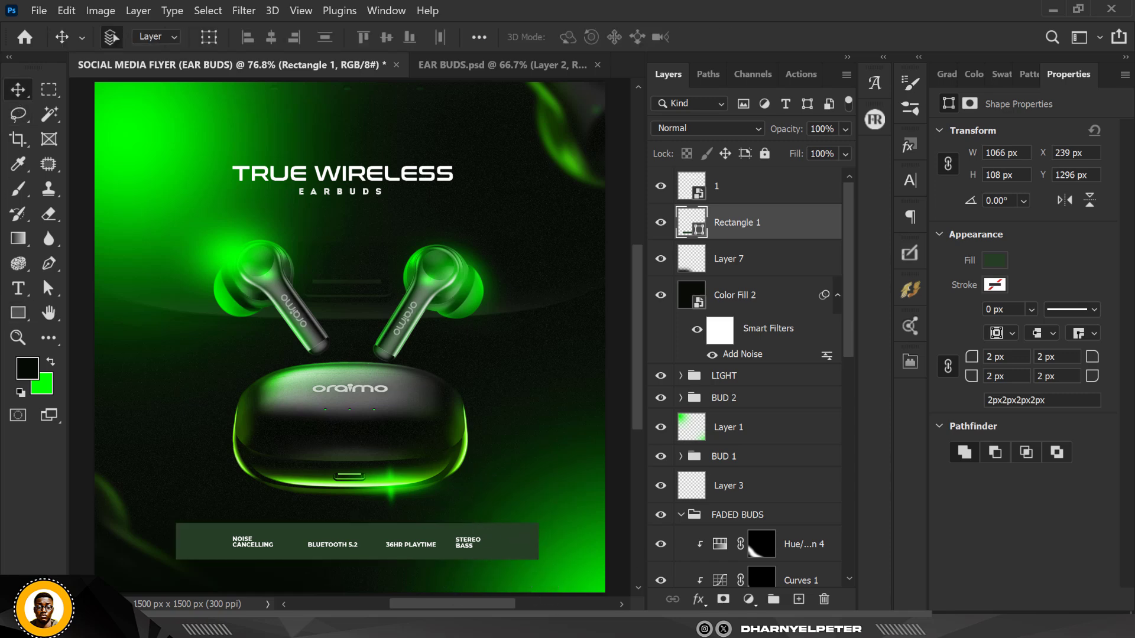
left_click(723, 600)
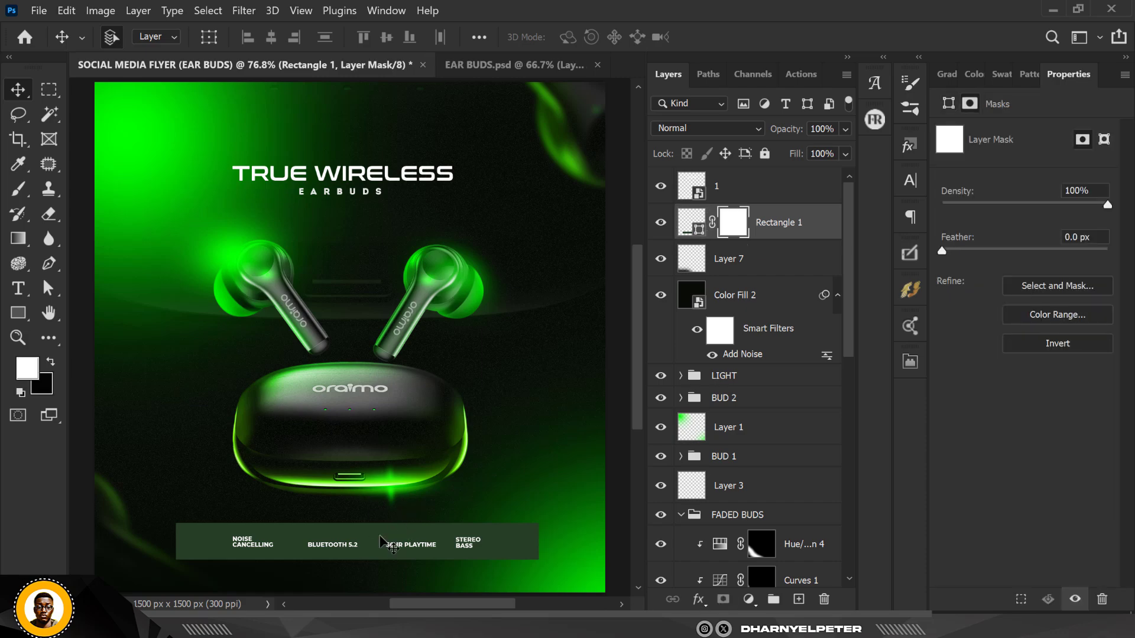
scroll(333, 547, "up", 1)
scroll(332, 548, "up", 3)
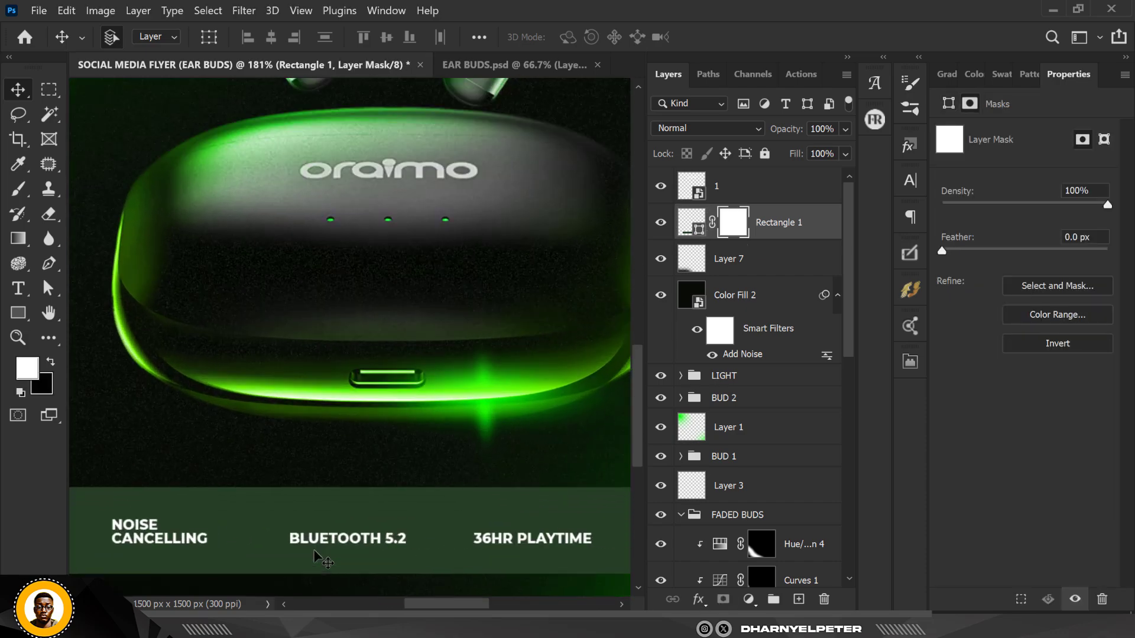
scroll(399, 529, "down", 4)
scroll(400, 529, "up", 2)
scroll(398, 524, "down", 2)
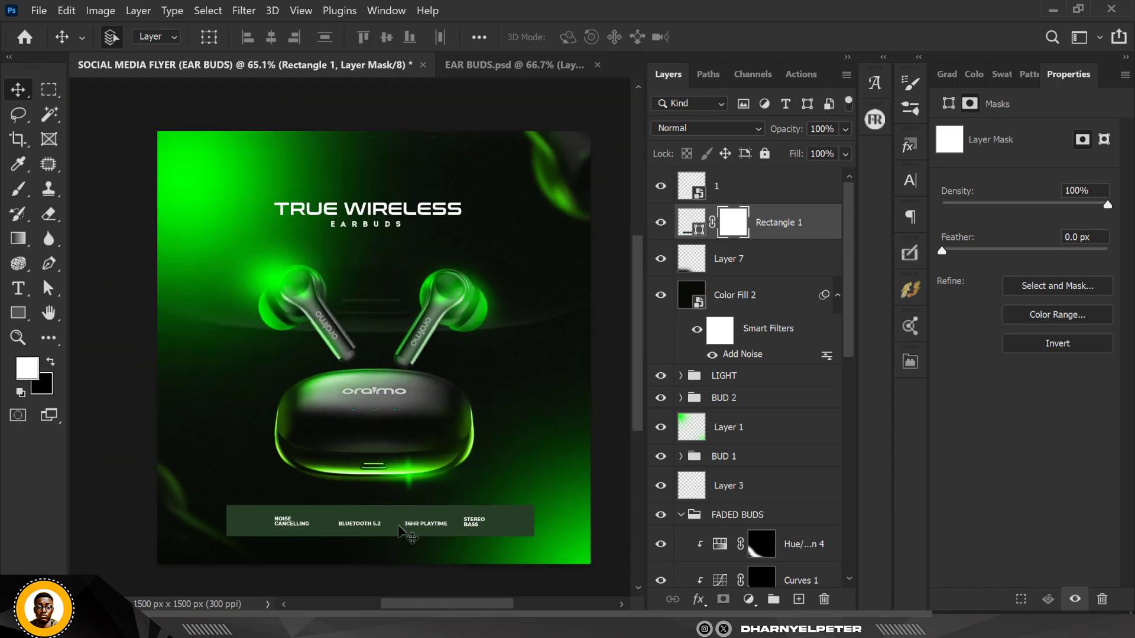
scroll(408, 530, "up", 3)
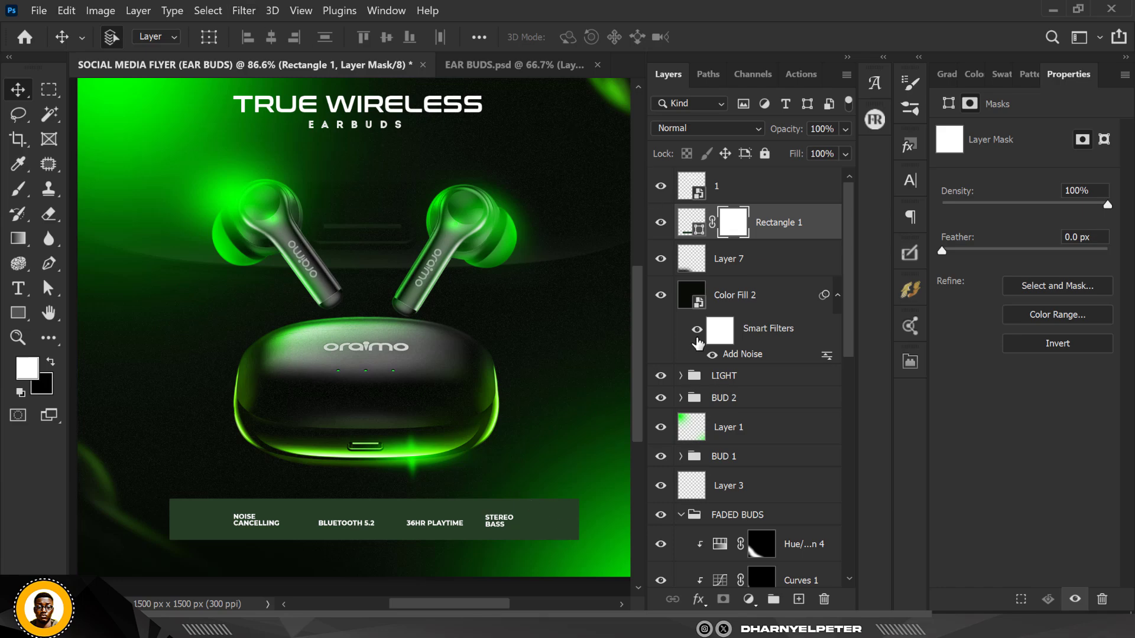
key("ctrl+z")
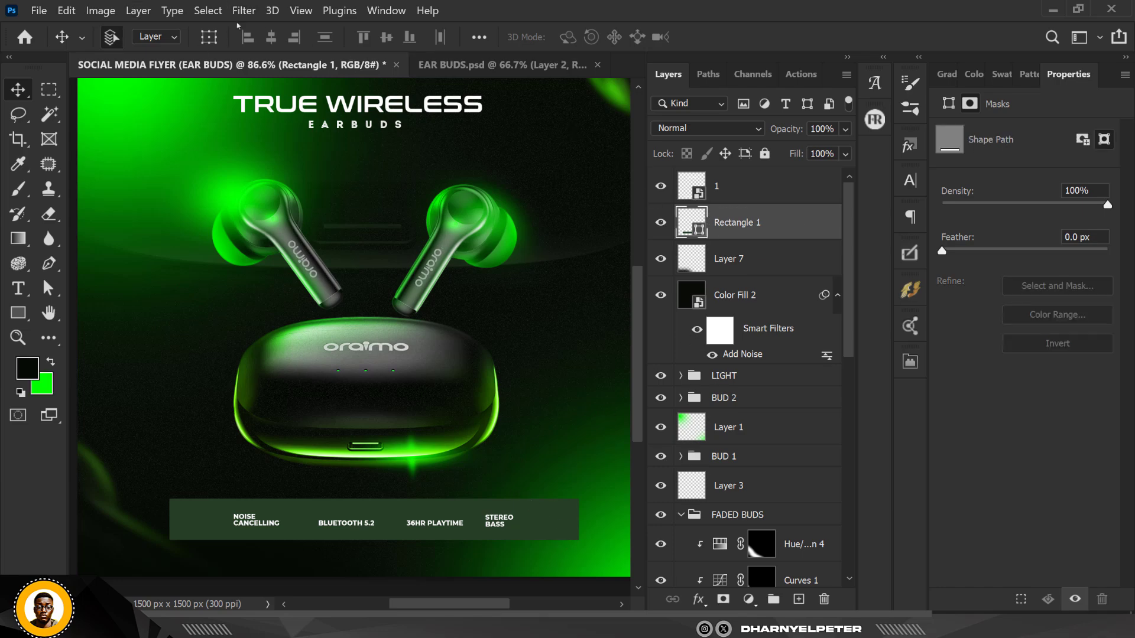
Convert the rectangle to a smart object and apply the Diffuse Glow filter with graininess 8
left_click(243, 11)
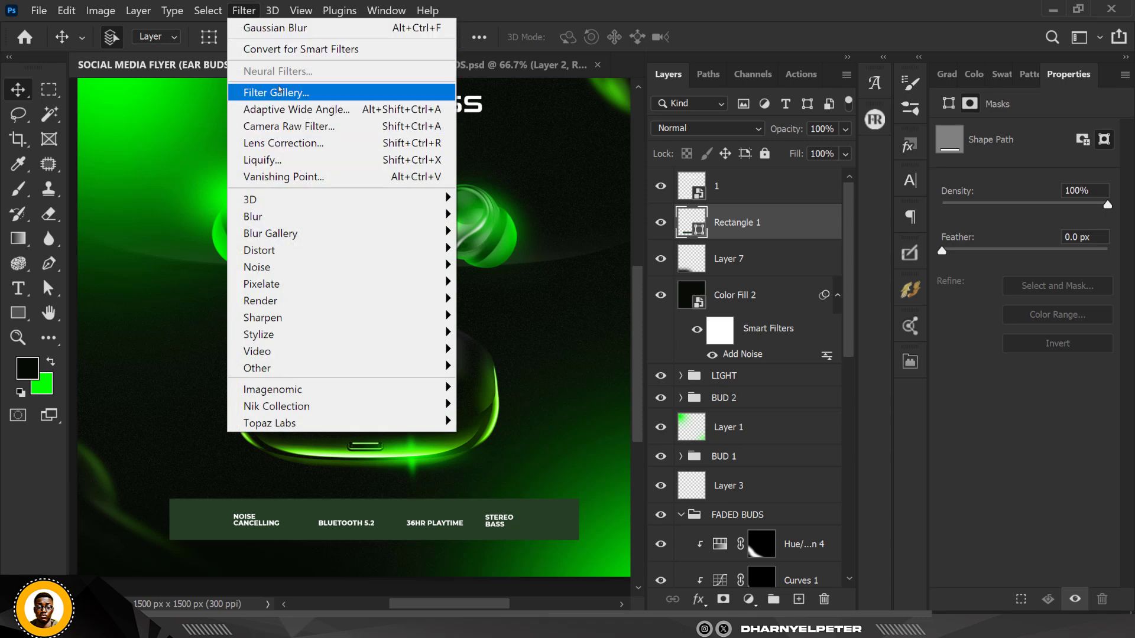
left_click(279, 91)
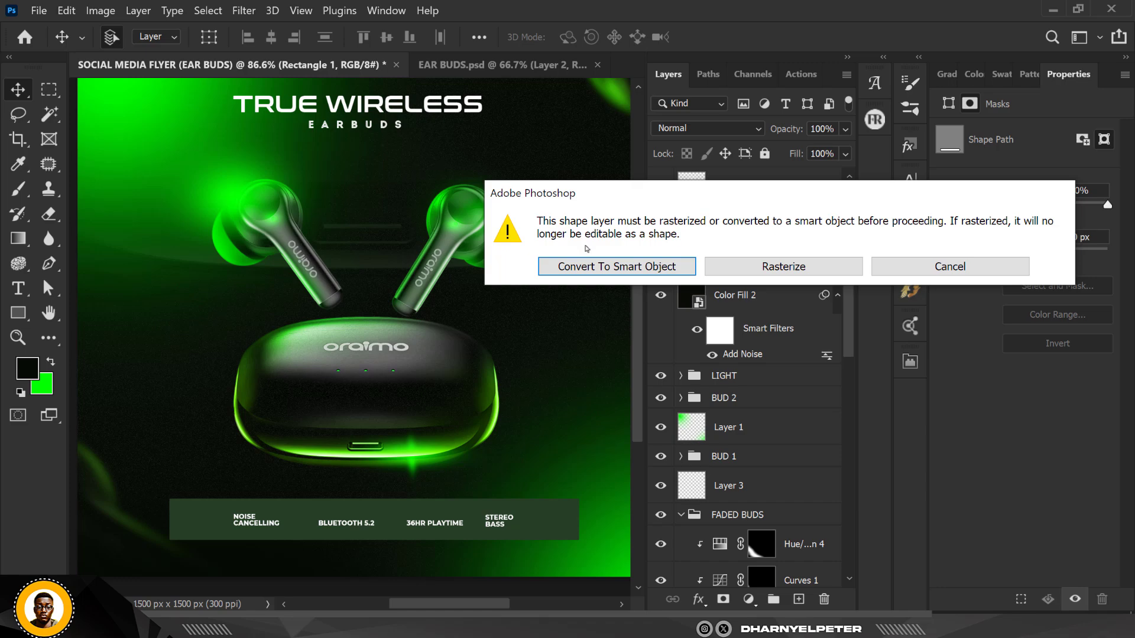
left_click(579, 264)
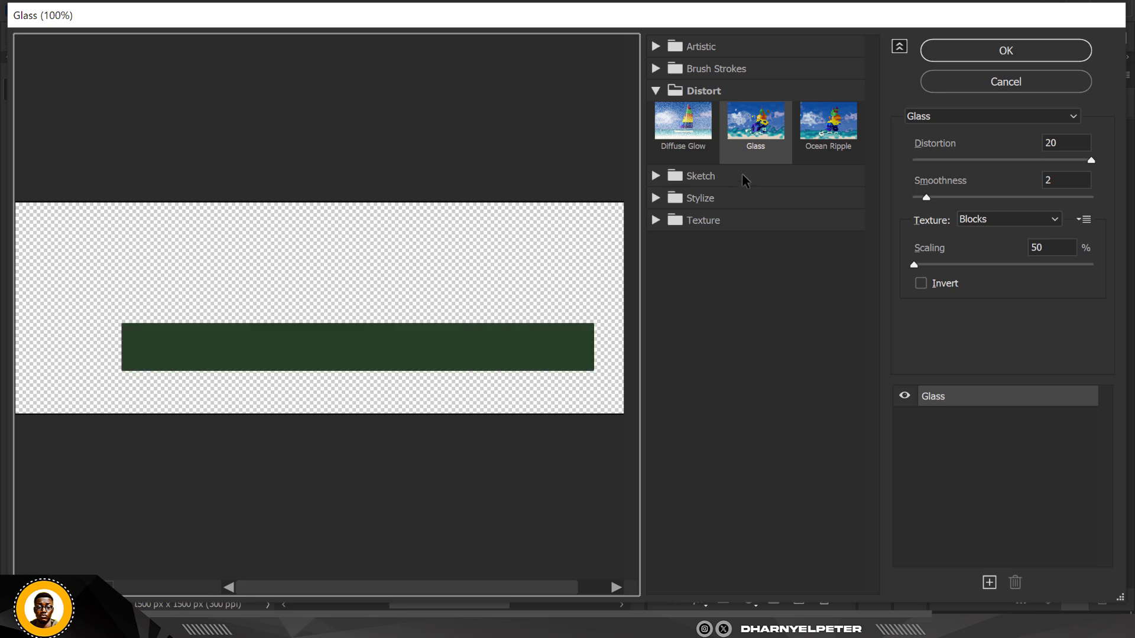
left_click(696, 126)
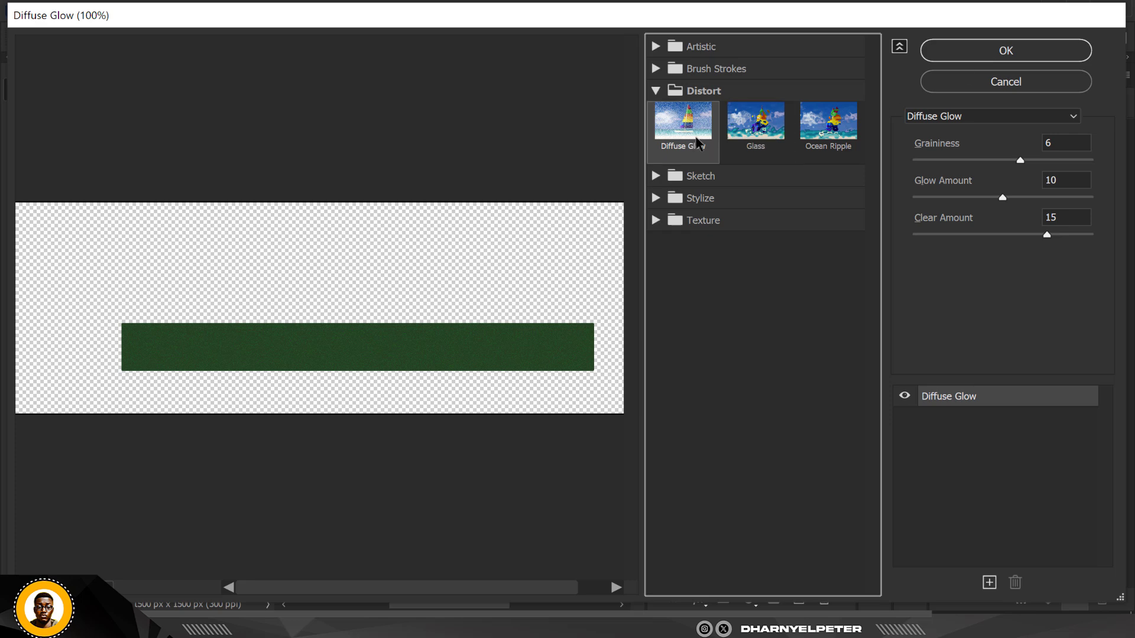
left_click_drag(1023, 160, 1059, 163)
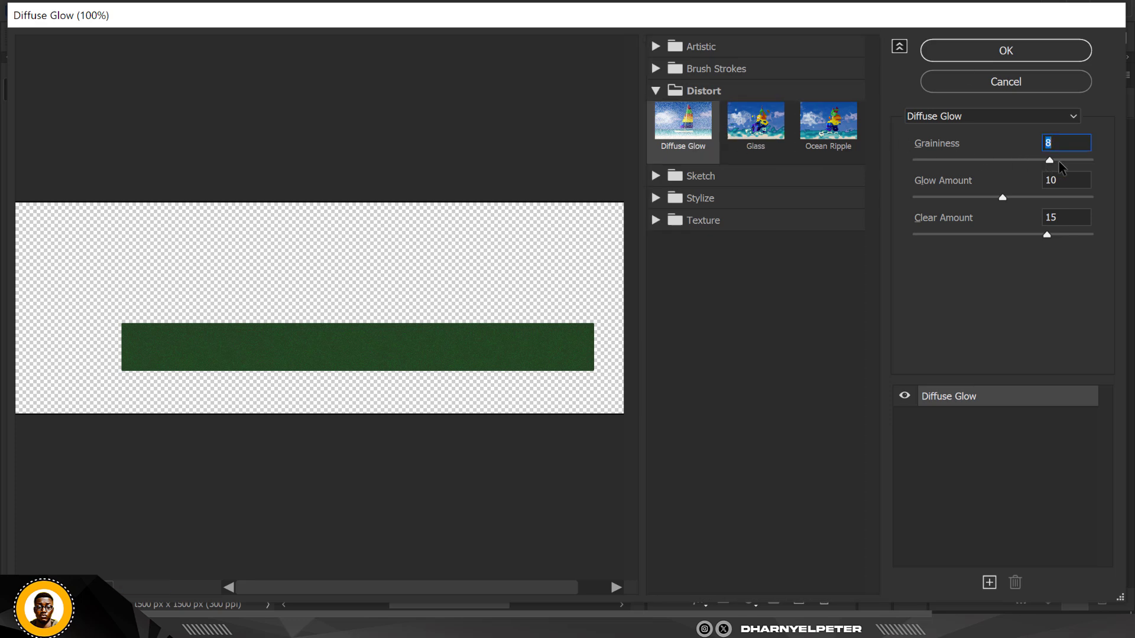
left_click(1039, 52)
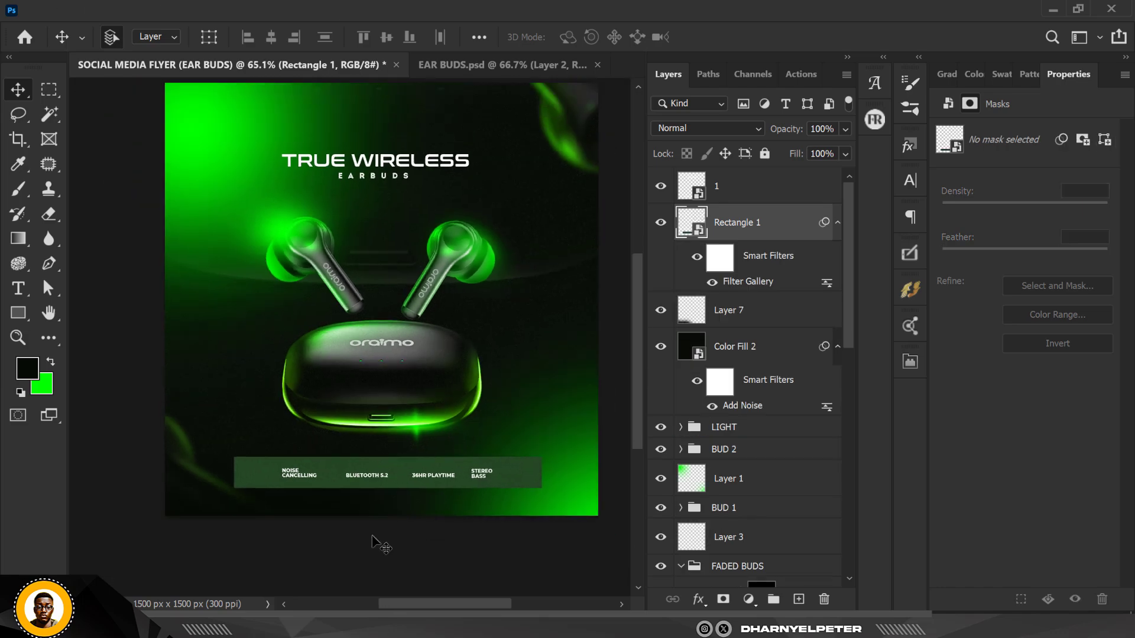
Add a layer mask to the rectangle
scroll(398, 467, "up", 6)
scroll(403, 449, "down", 6)
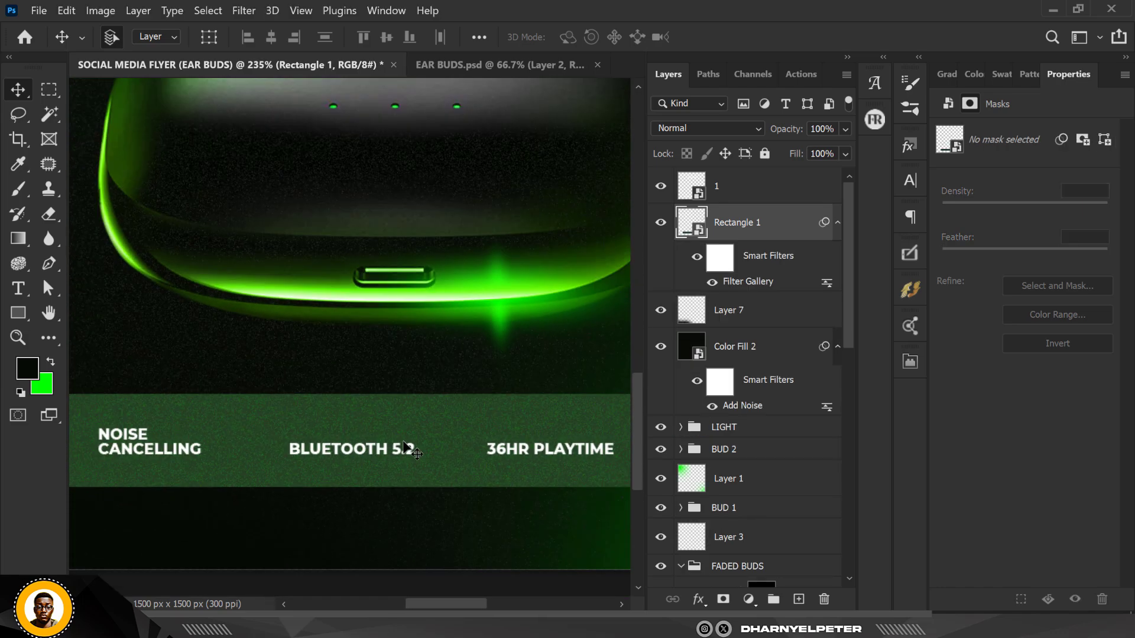
scroll(404, 449, "up", 2)
scroll(404, 447, "down", 5)
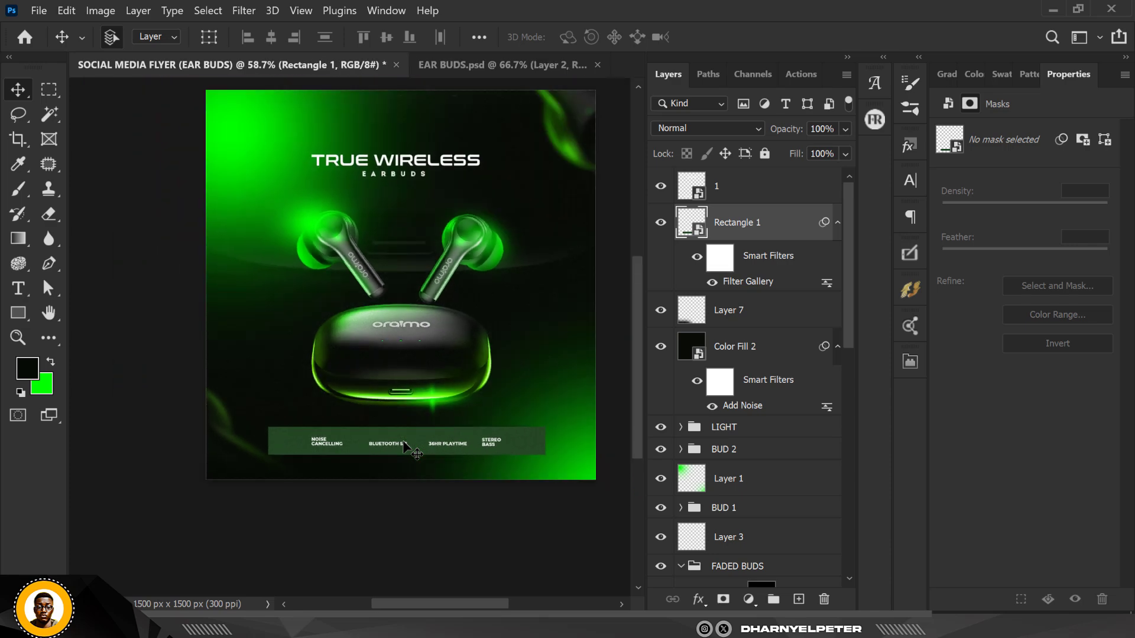
scroll(403, 448, "up", 2)
left_click(724, 600)
scroll(521, 473, "up", 3)
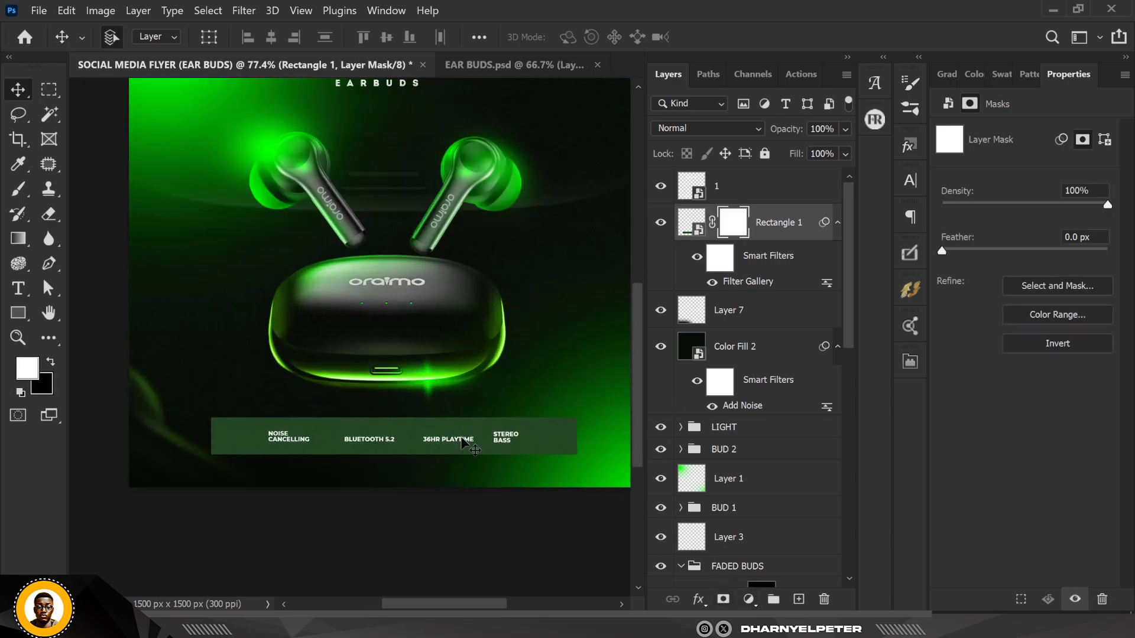
scroll(521, 473, "down", 1)
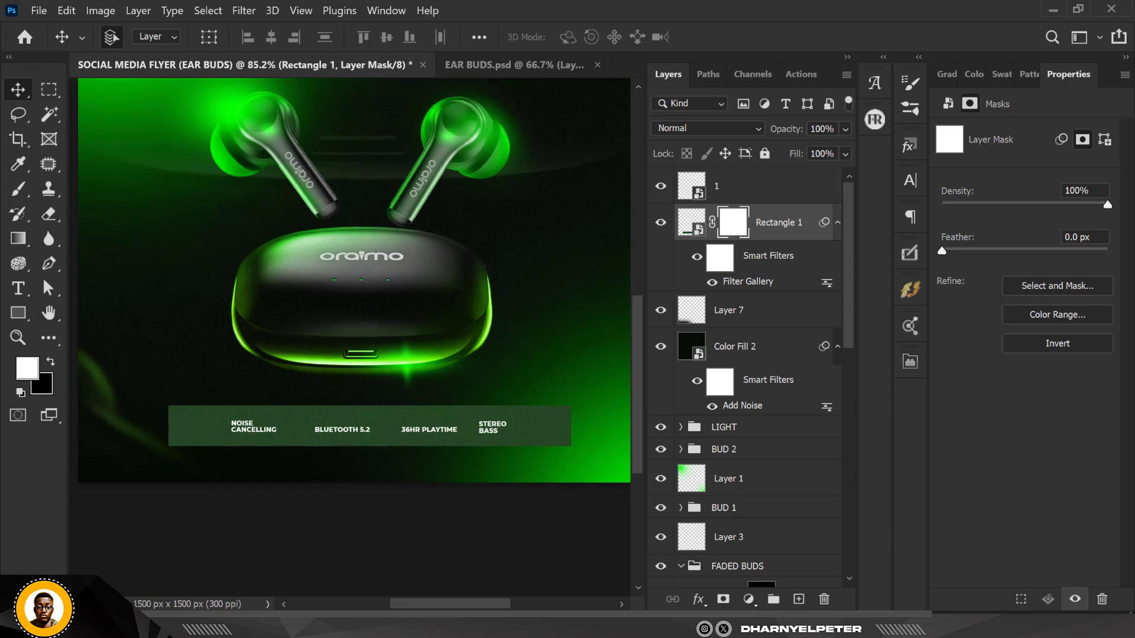
Draw a black-to-white gradient on the rectangle's mask so it fades out toward its right end
left_click(19, 239)
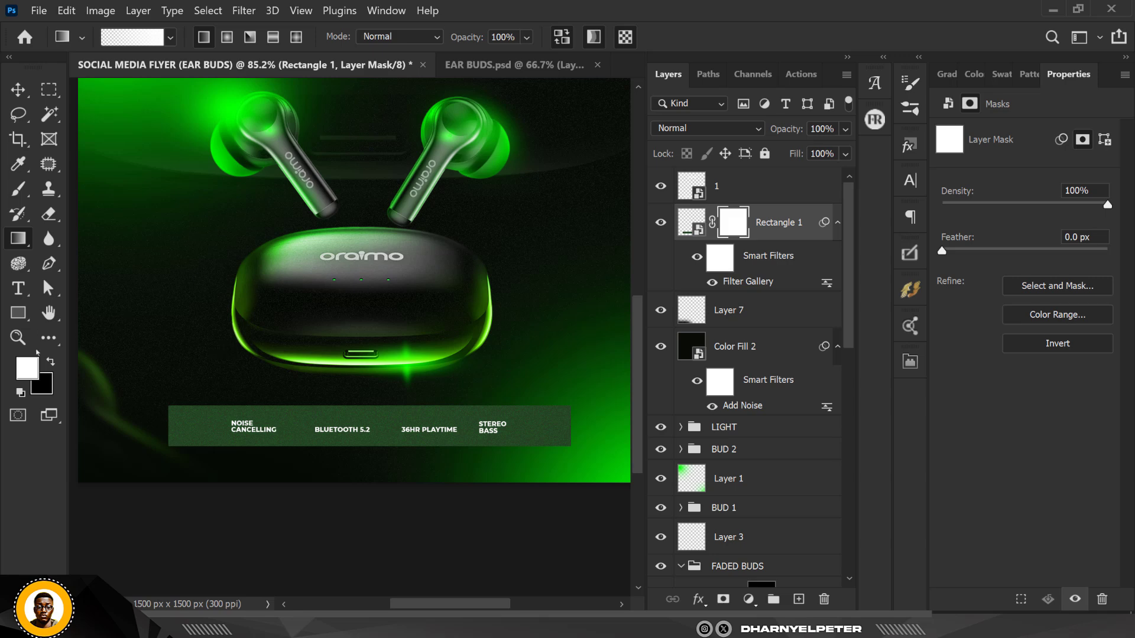
key("x")
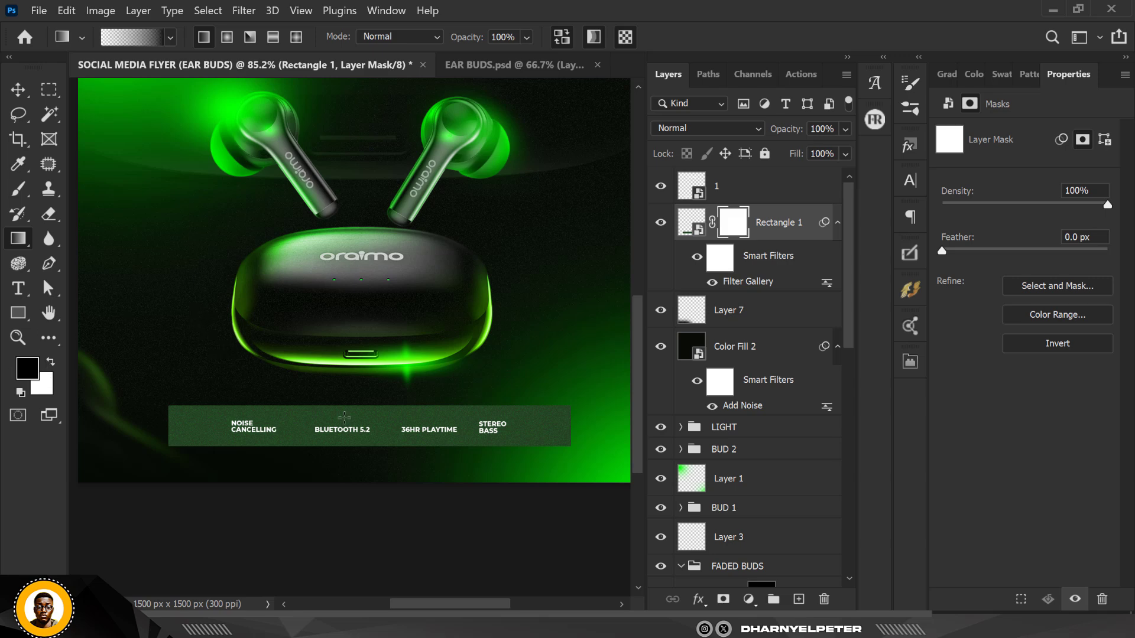
left_click(561, 39)
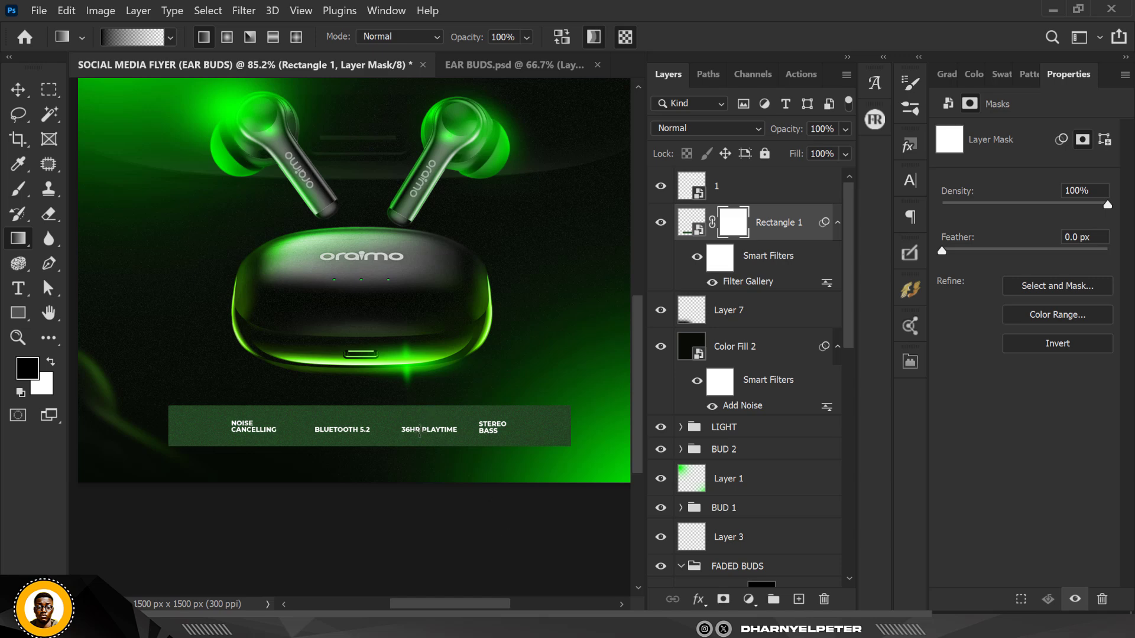
left_click_drag(382, 431, 579, 431)
key("ctrl+z")
left_click(562, 36)
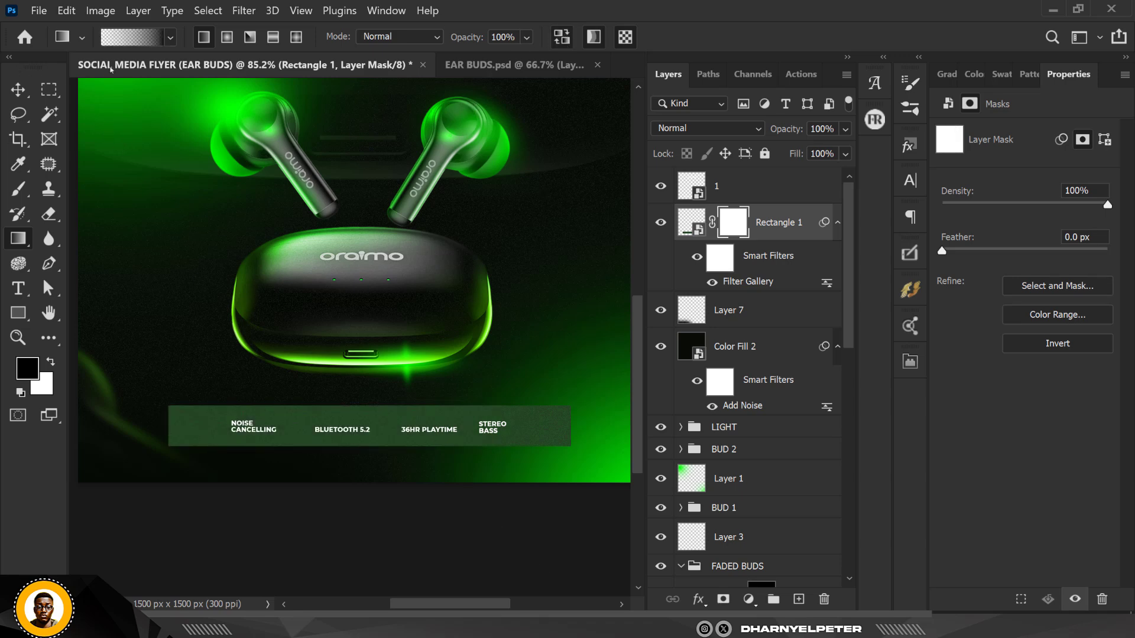
left_click_drag(362, 425, 576, 432)
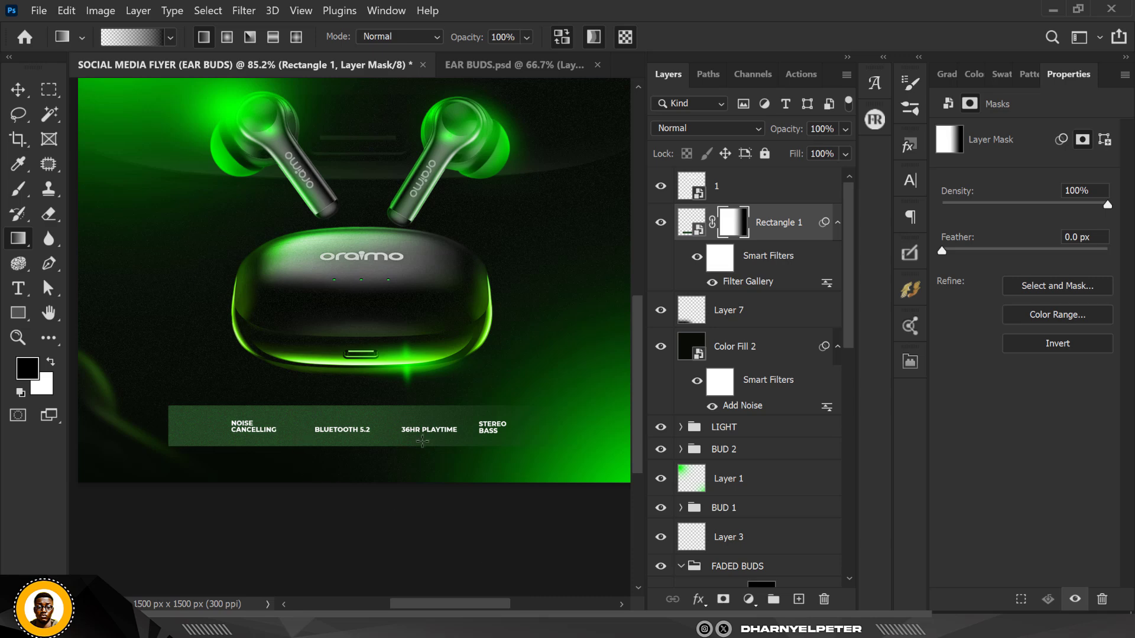
Redo the gradient on the rectangle's mask so the feature bar fades out toward both ends
key("ctrl+z")
left_click_drag(377, 434, 587, 435)
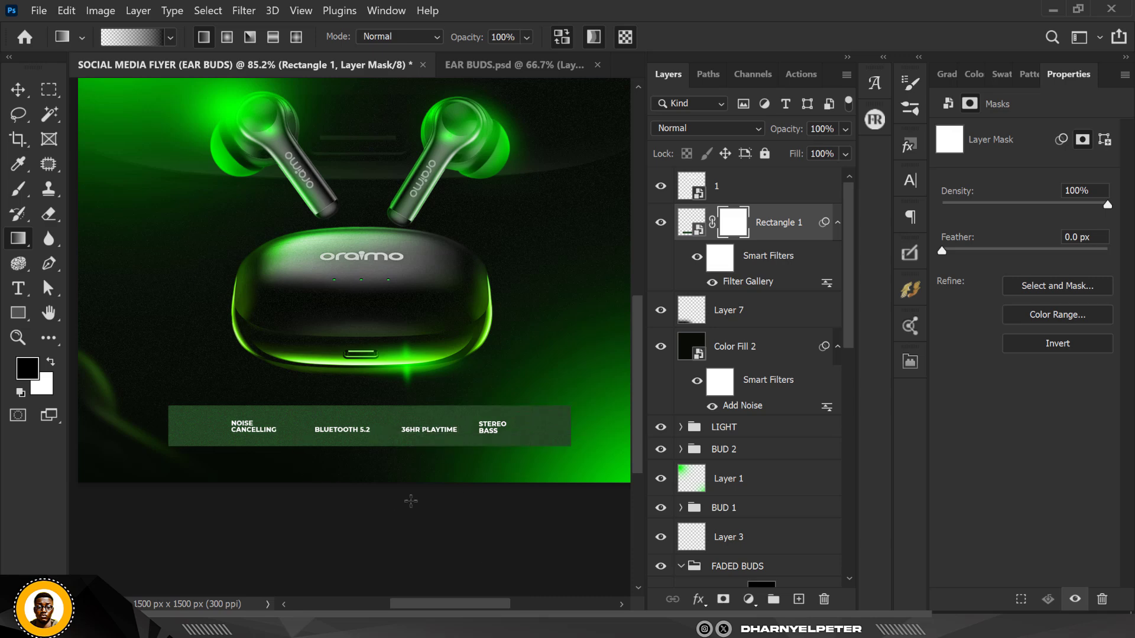
left_click_drag(355, 426, 173, 438)
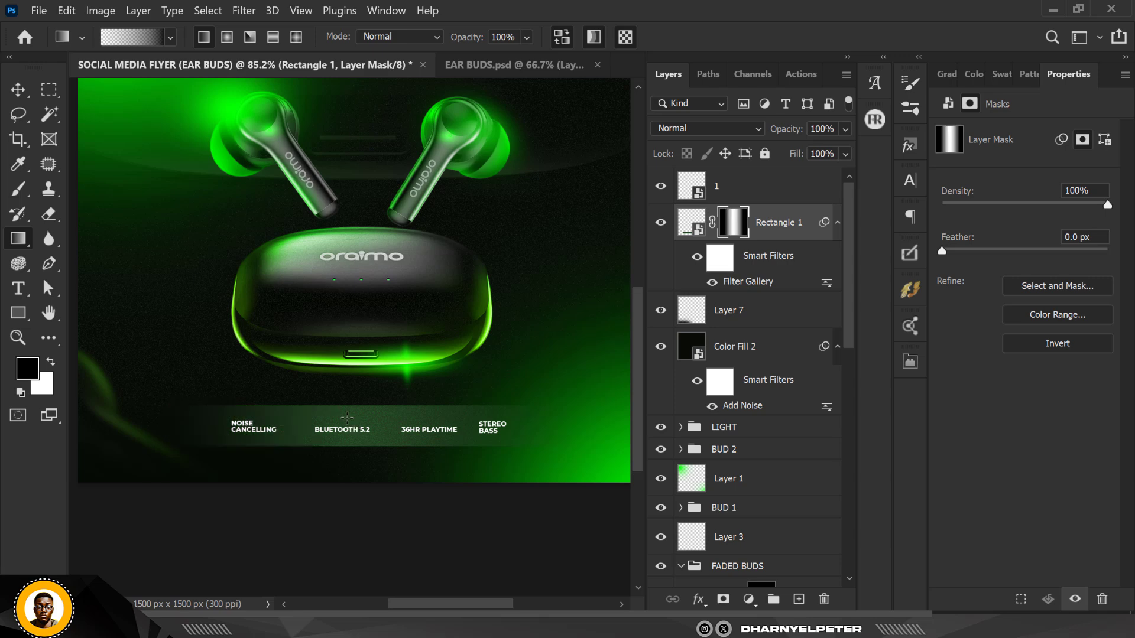
scroll(347, 417, "down", 3)
scroll(347, 418, "up", 2)
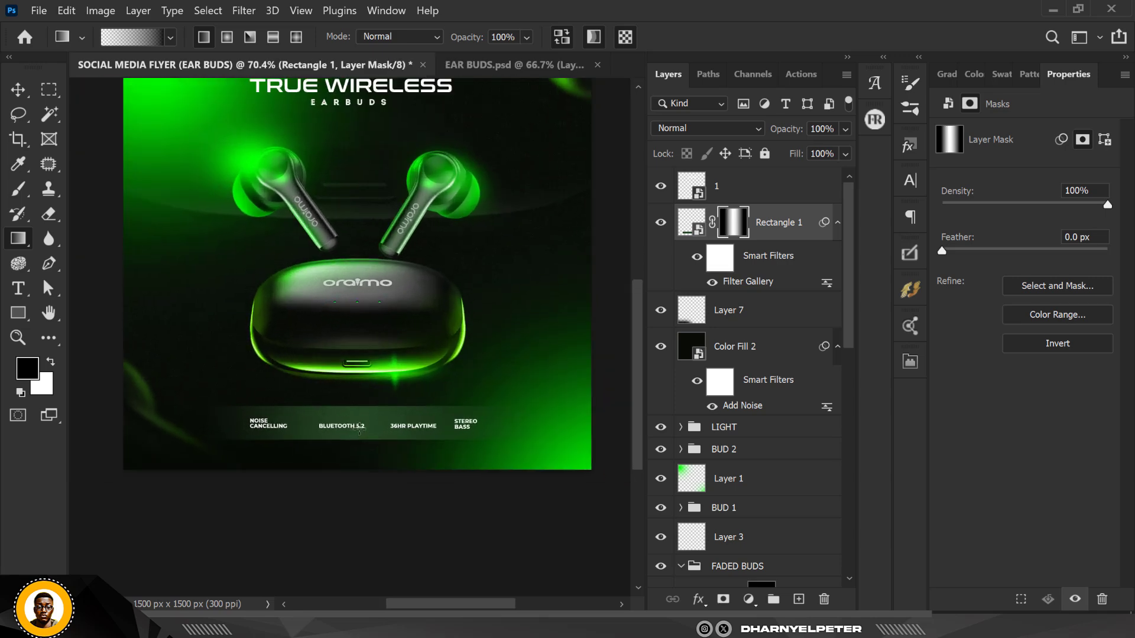
Stamp all visible layers into a new merged layer above layer 1 and convert it to a smart object
key("v")
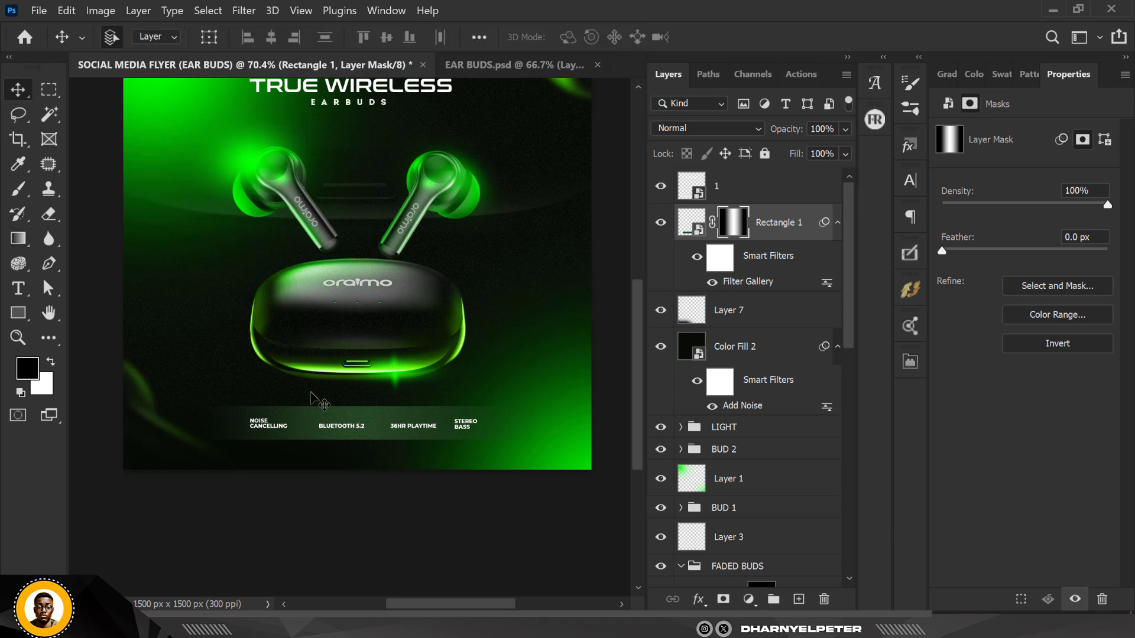
scroll(363, 207, "down", 3)
scroll(363, 206, "up", 2)
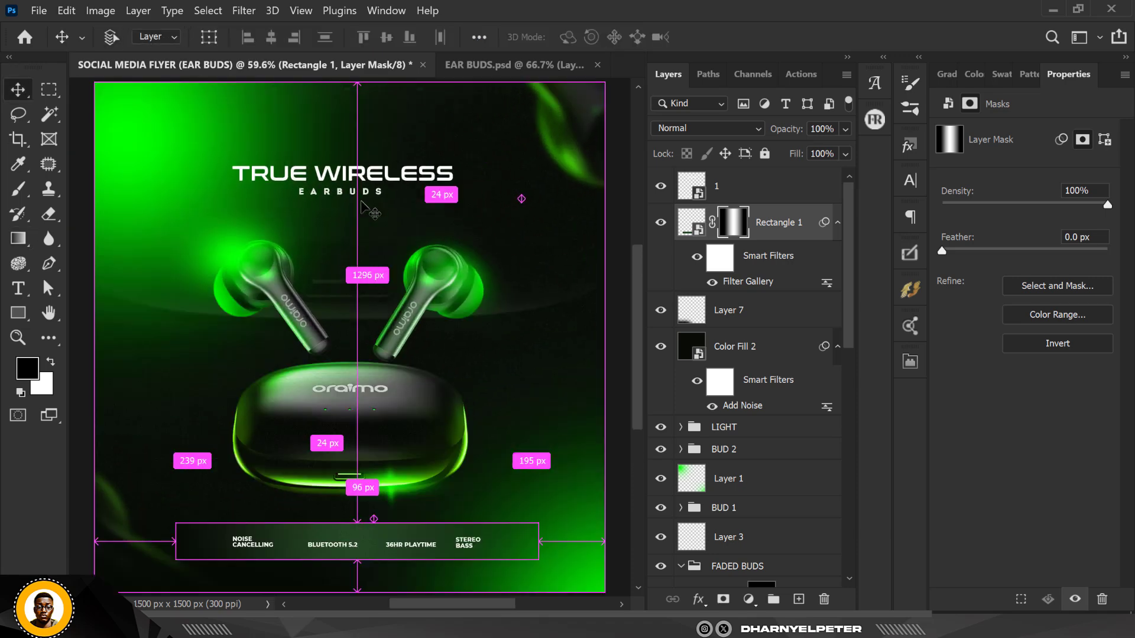
scroll(362, 205, "up", 2)
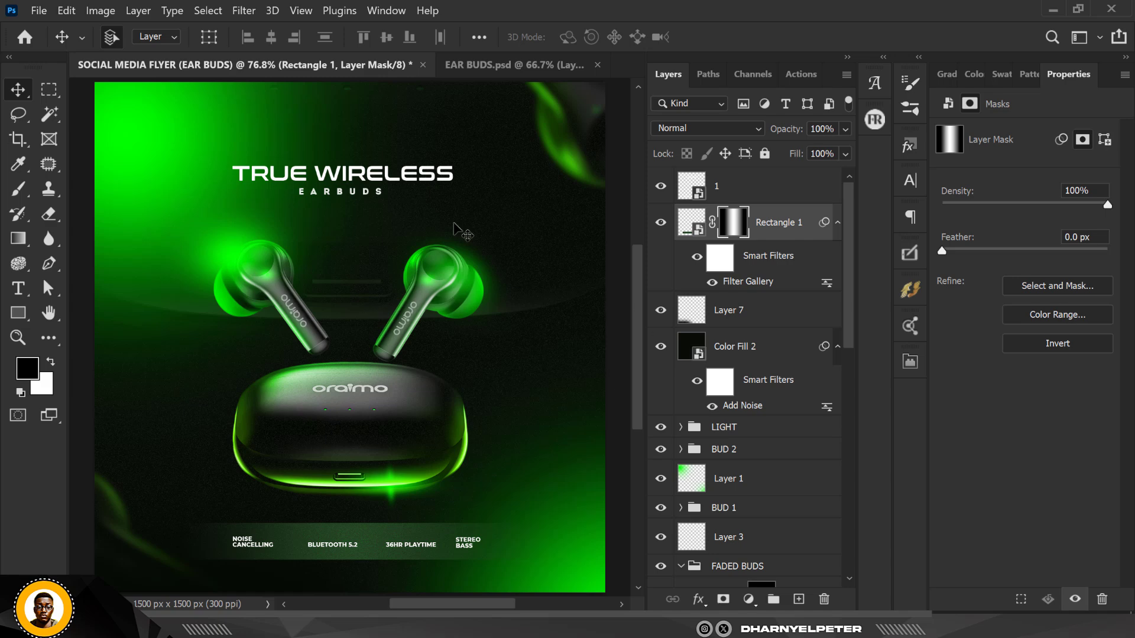
left_click(754, 191)
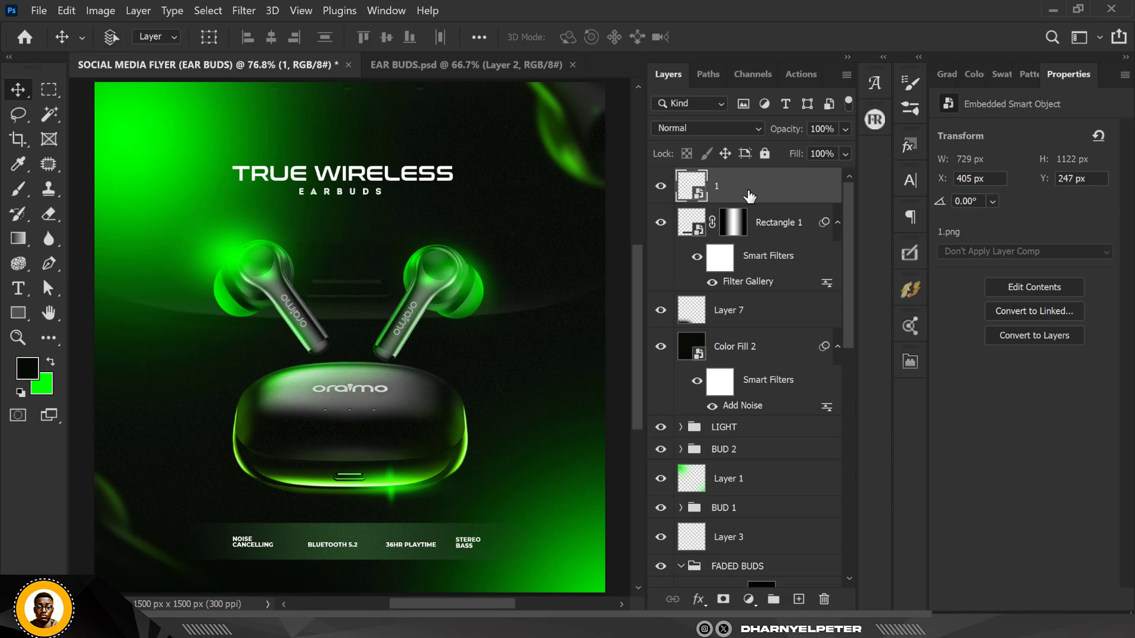
key("ctrl+alt+shift+e")
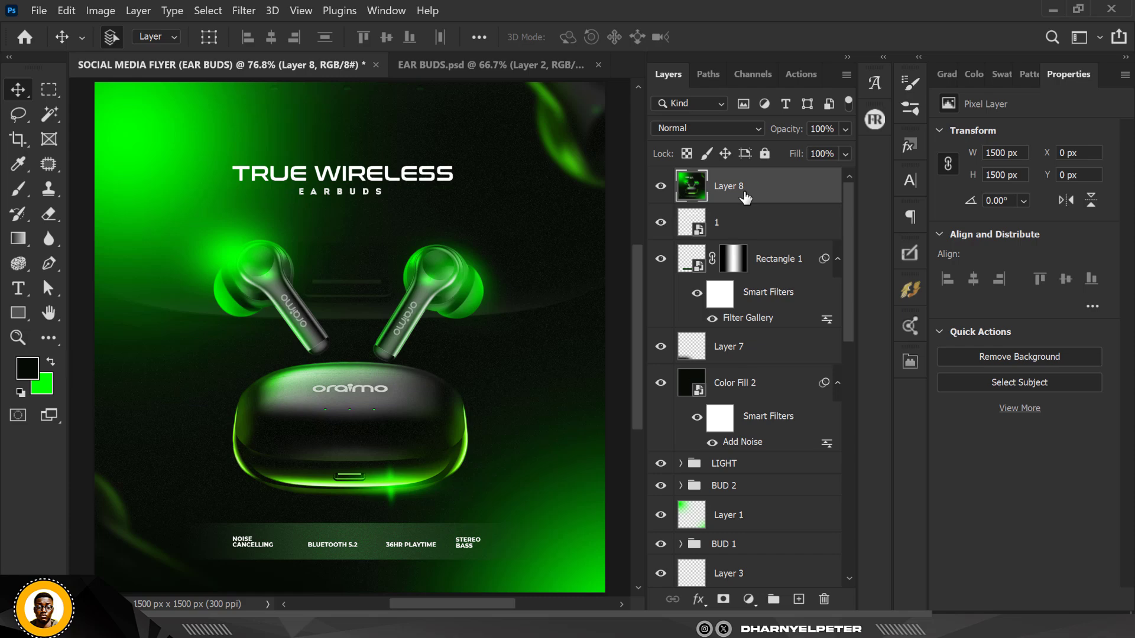
right_click(745, 197)
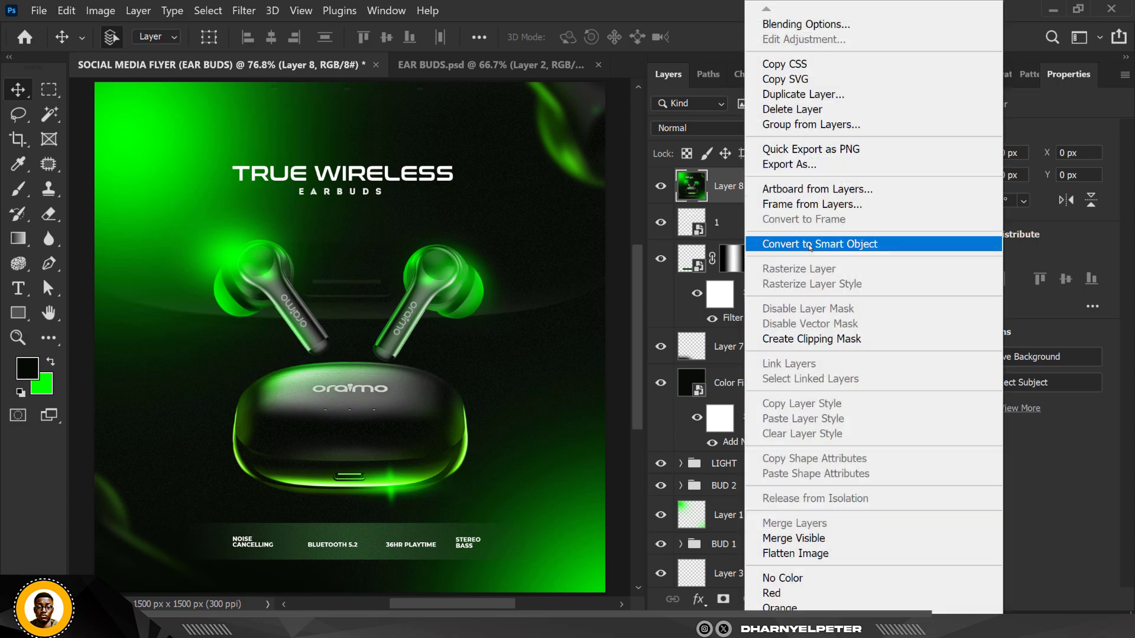
left_click(810, 247)
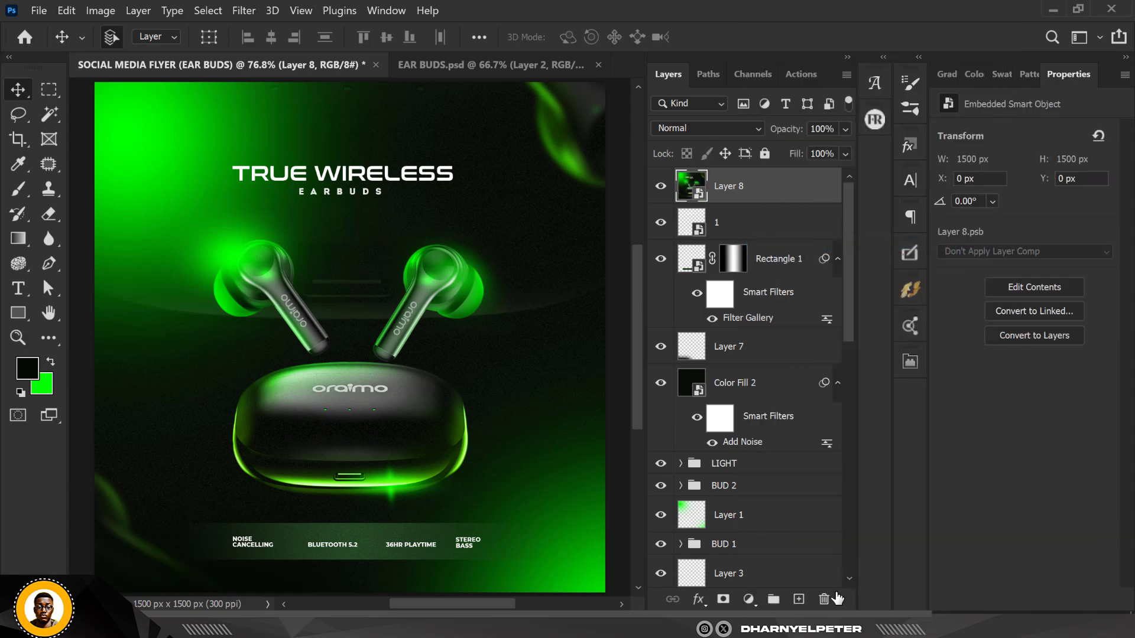
Add a Color Balance adjustment layer with the midtones shifted to green +13
left_click(748, 600)
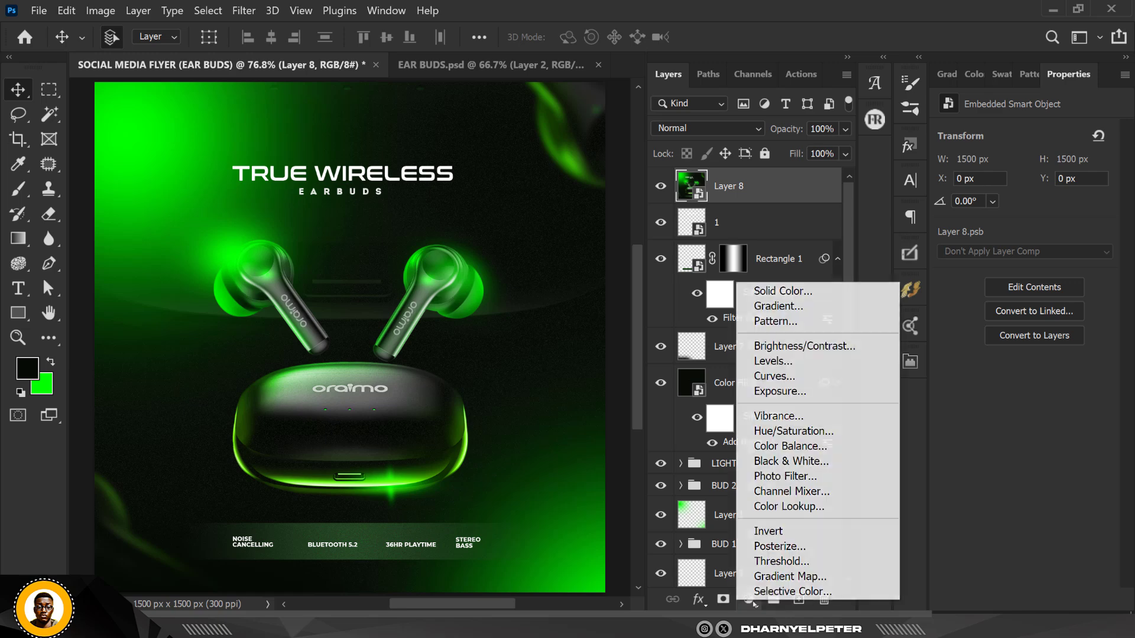
left_click(793, 447)
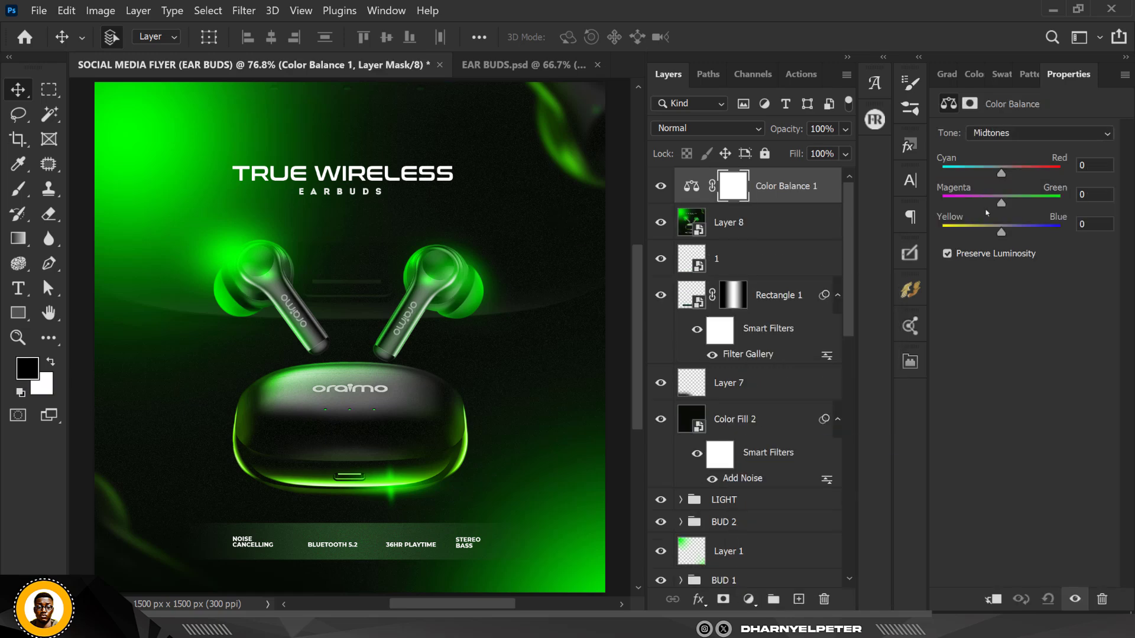
scroll(532, 240, "down", 1)
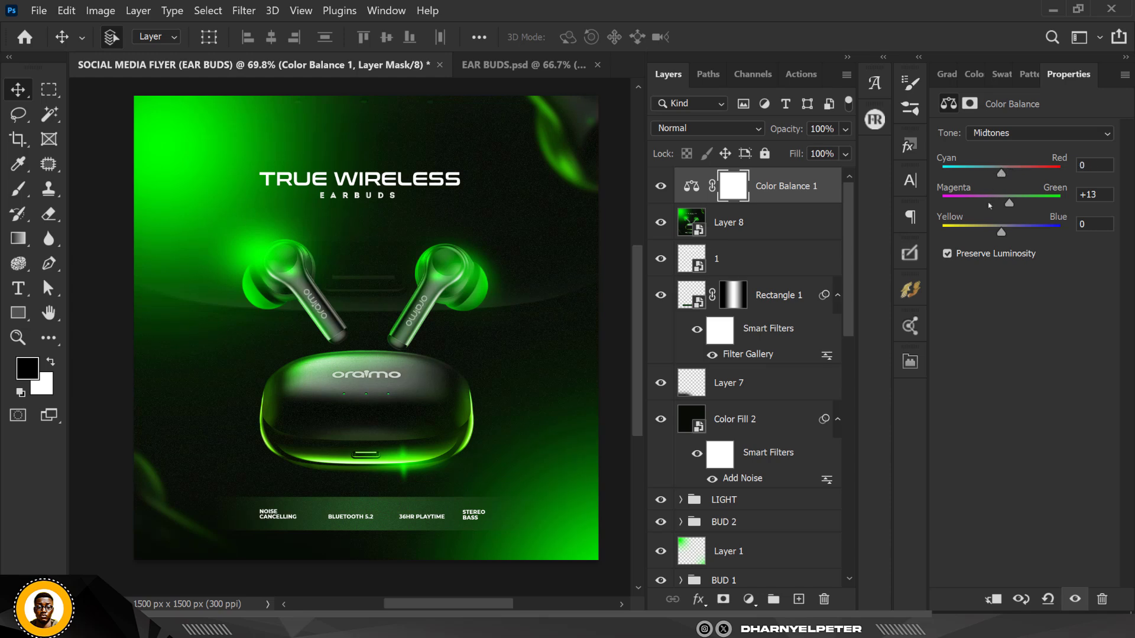
Set the Color Balance shadows yellow-blue slider to +7
left_click(1001, 136)
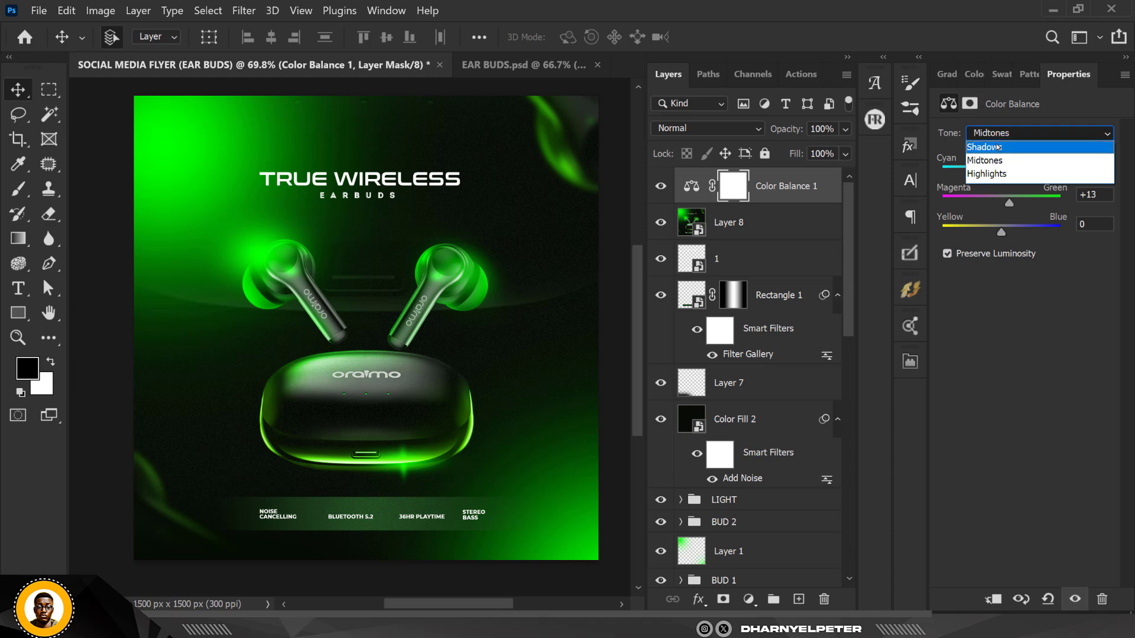
left_click(1000, 145)
left_click_drag(1001, 233, 1012, 233)
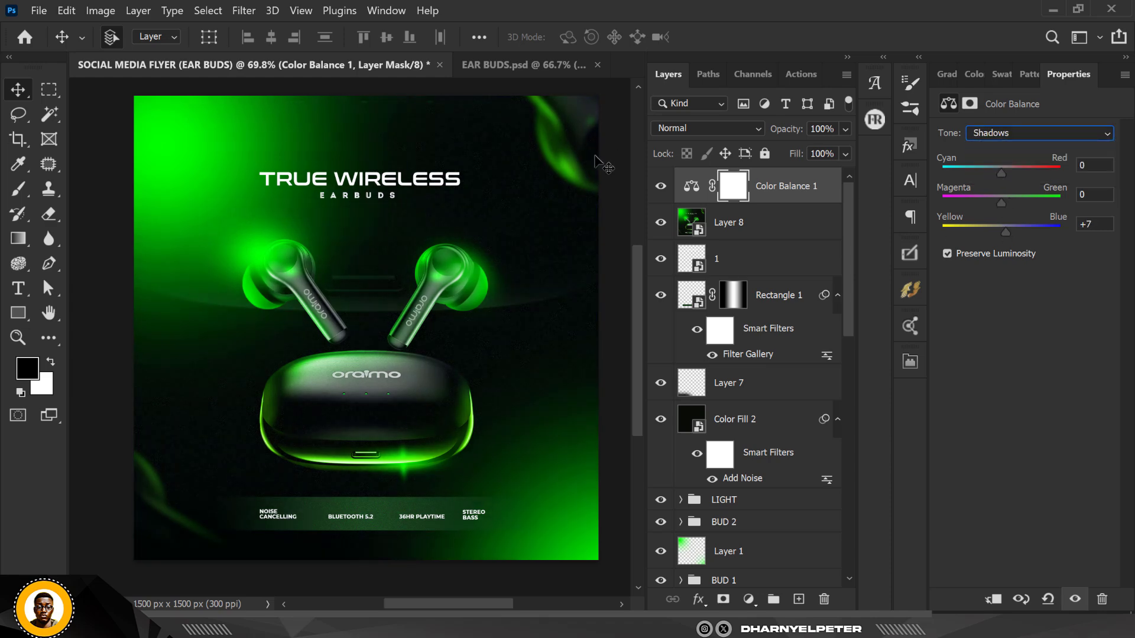
Set the Color Balance highlights to green +10 and the yellow-blue value to 0
left_click(1001, 135)
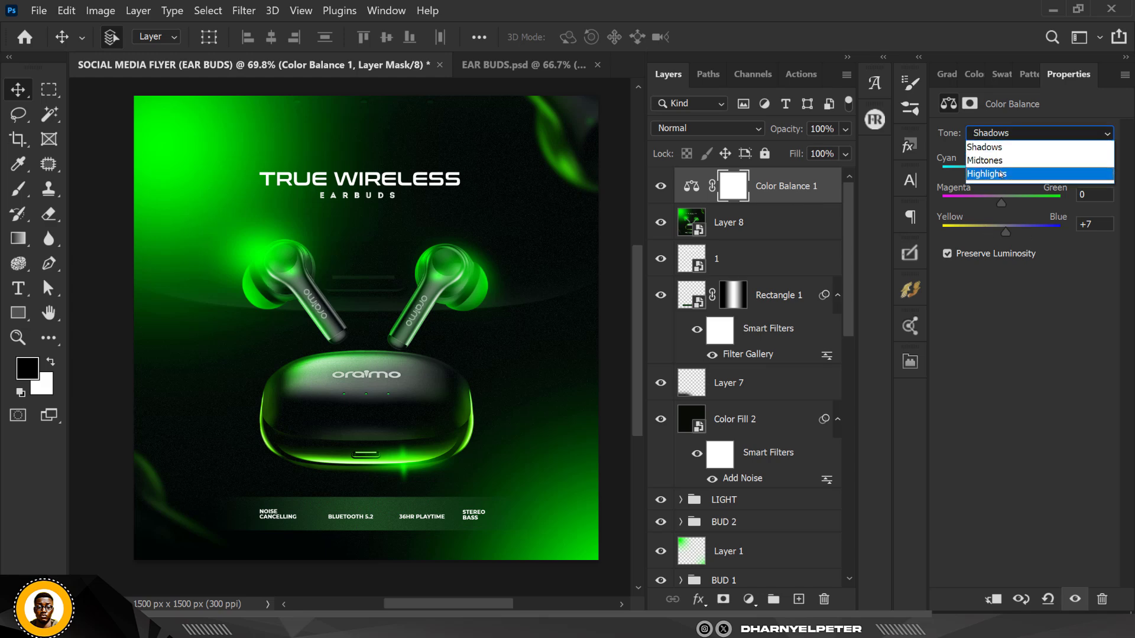
left_click(1001, 174)
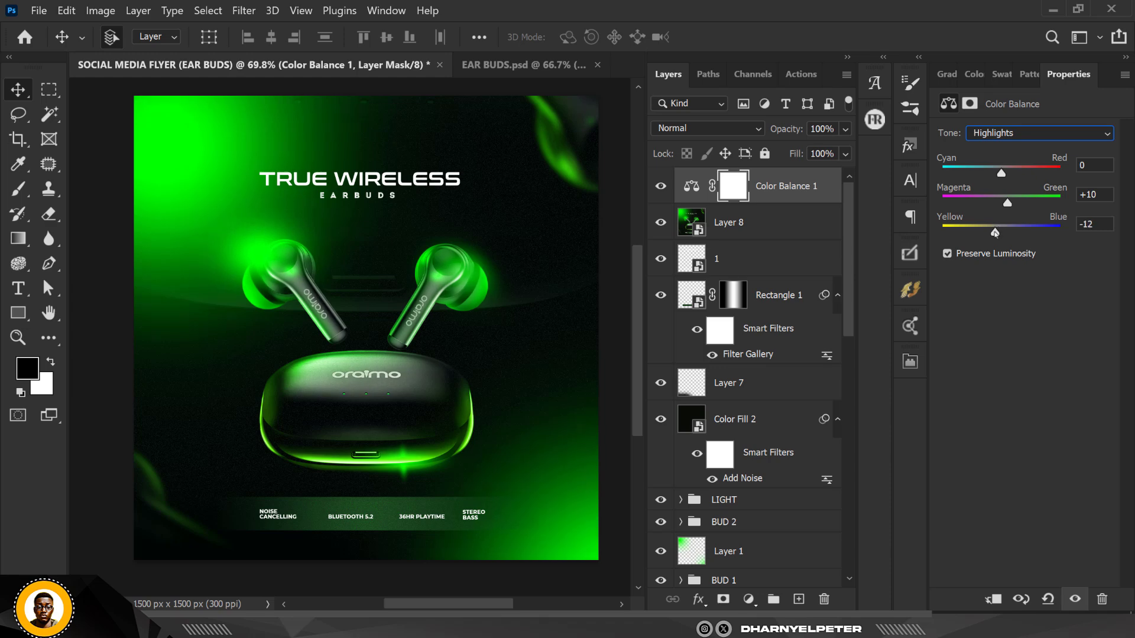
mouse_move(990, 234)
left_mouse_down()
mouse_move(980, 234)
mouse_move(998, 232)
left_mouse_up()
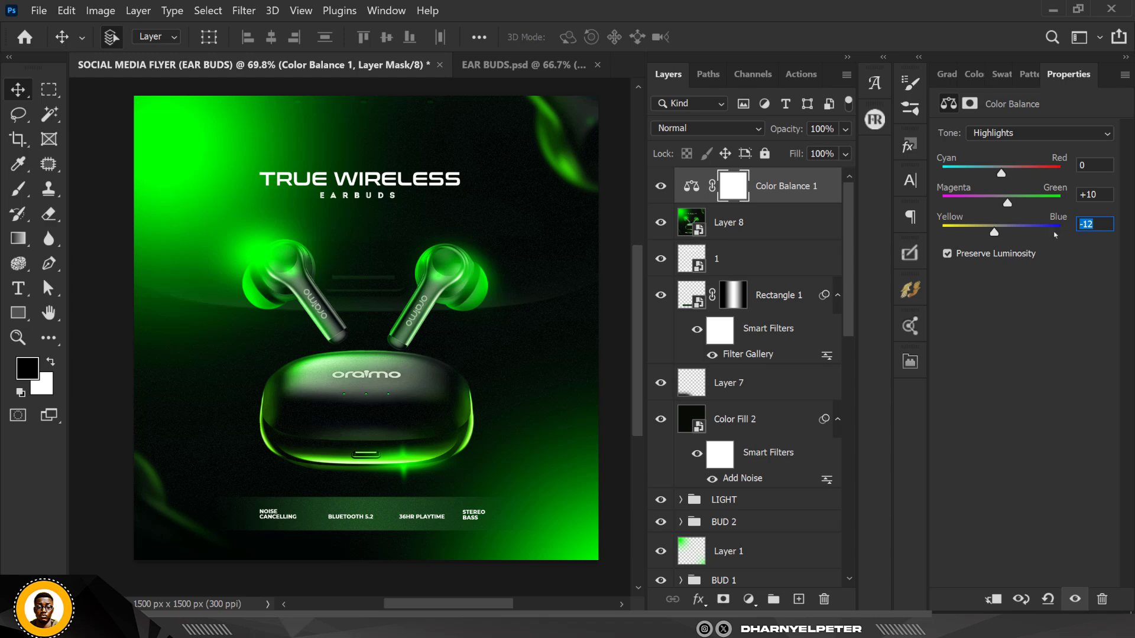
type("0")
Toggle the Color Balance layer's visibility to compare the design with and without it
left_click(454, 224)
scroll(454, 219, "down", 2)
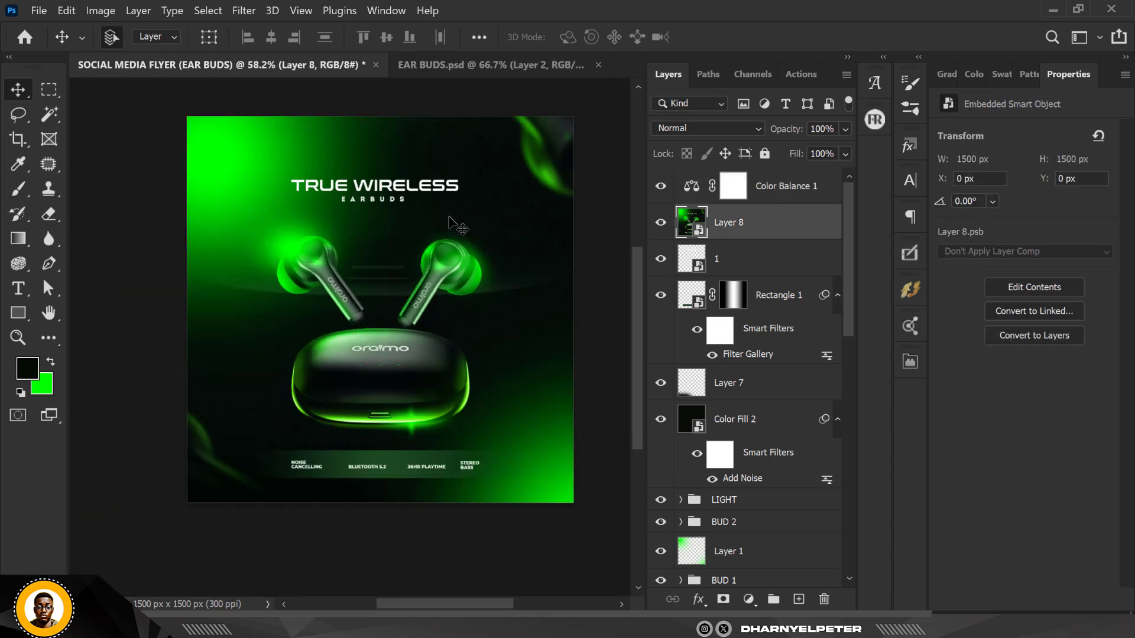
scroll(454, 224, "up", 3)
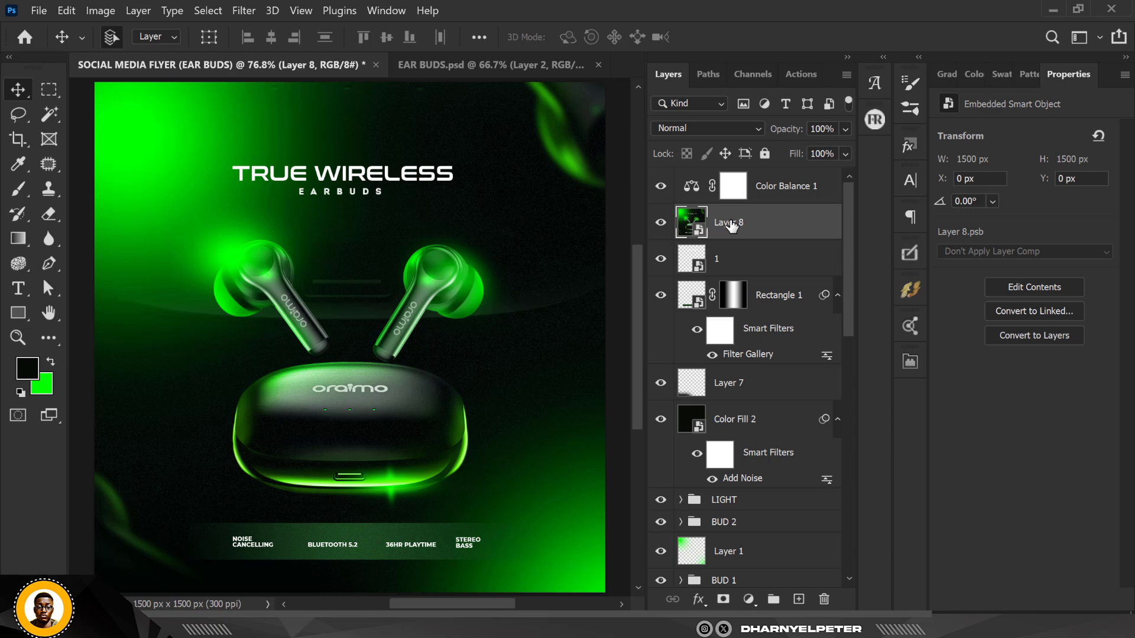
left_click(785, 200)
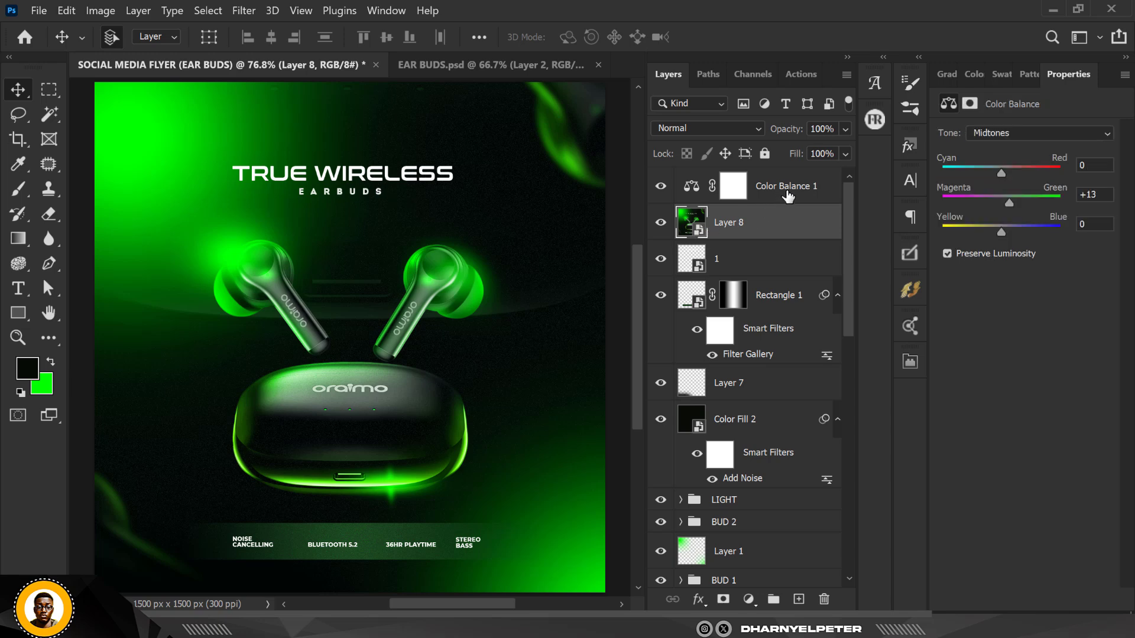
left_click(662, 188)
left_click(662, 188)
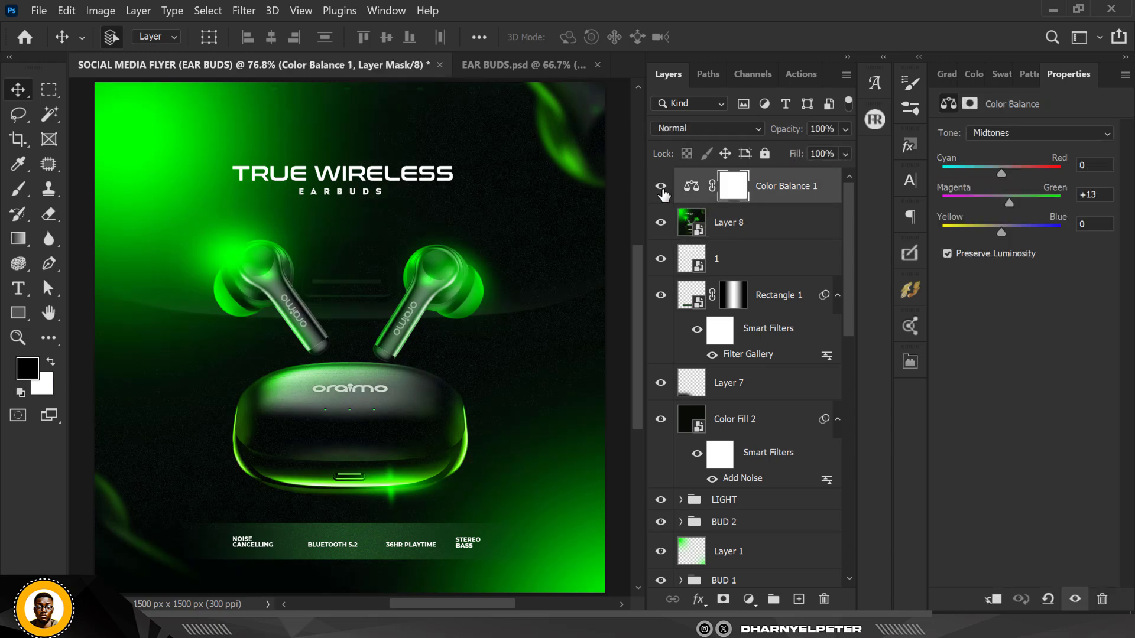
scroll(398, 304, "down", 2)
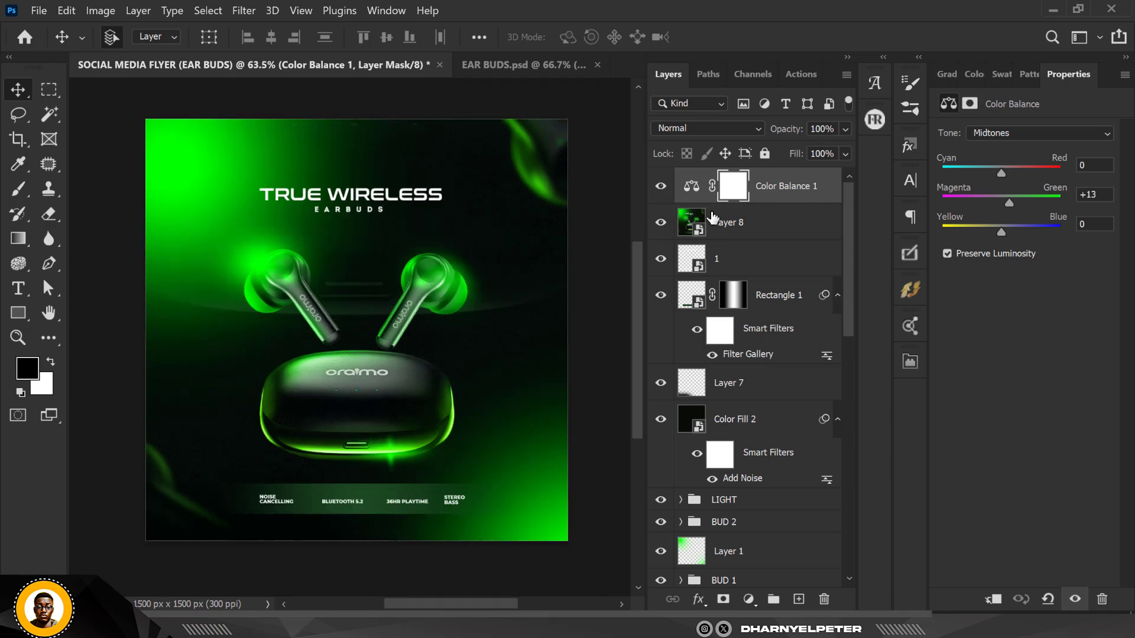
left_click(661, 184)
left_click(661, 187)
scroll(449, 277, "down", 1)
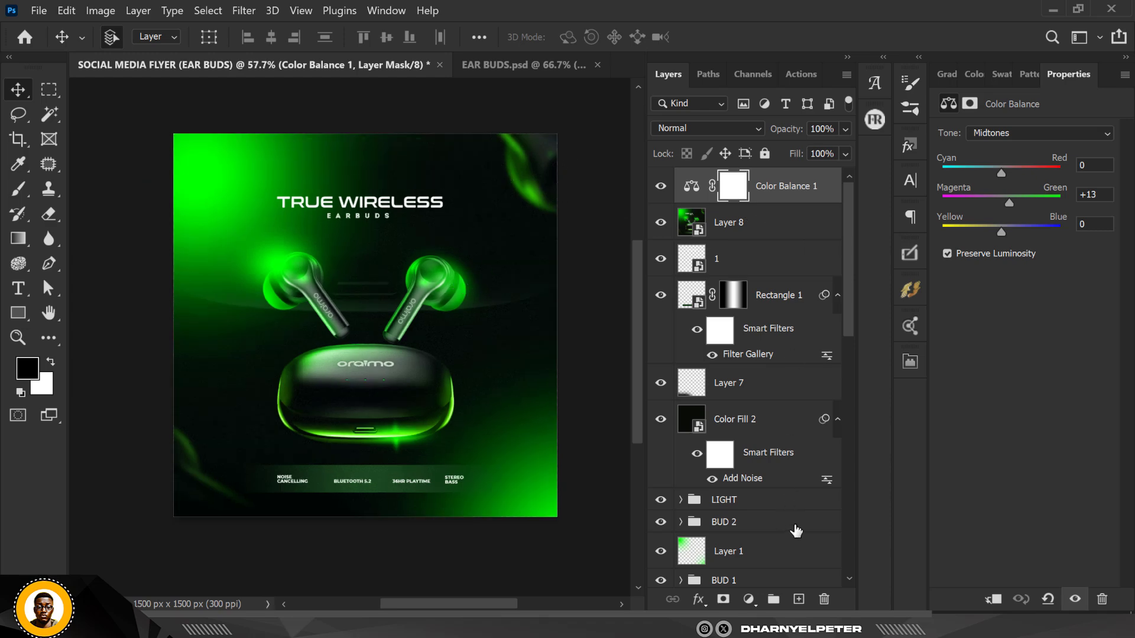
On a new layer, paint a soft green glow along the canvas's upper-right edge with a 600 px brush
left_click(798, 600)
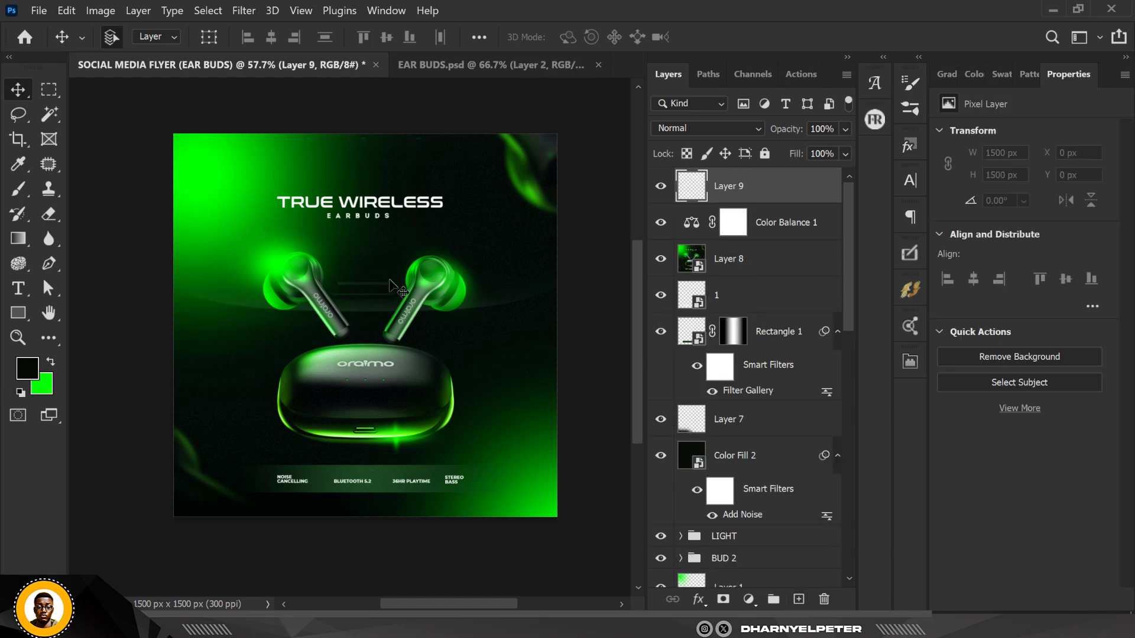
key("b")
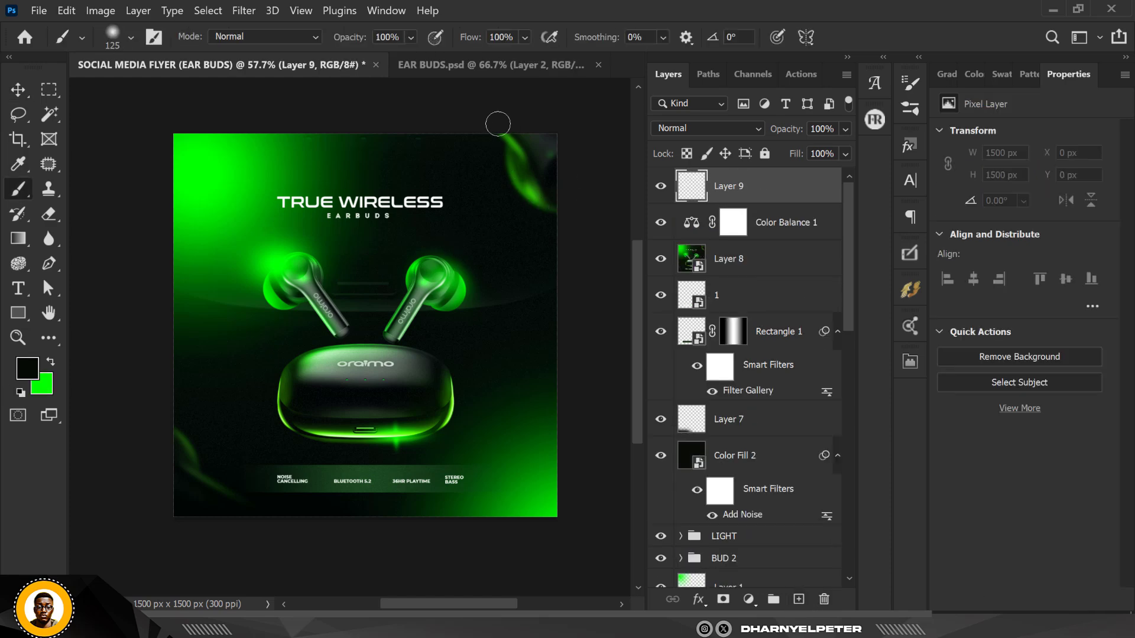
key("bracketright")
key("bracketright")
key("bracketright")
key("bracketright")
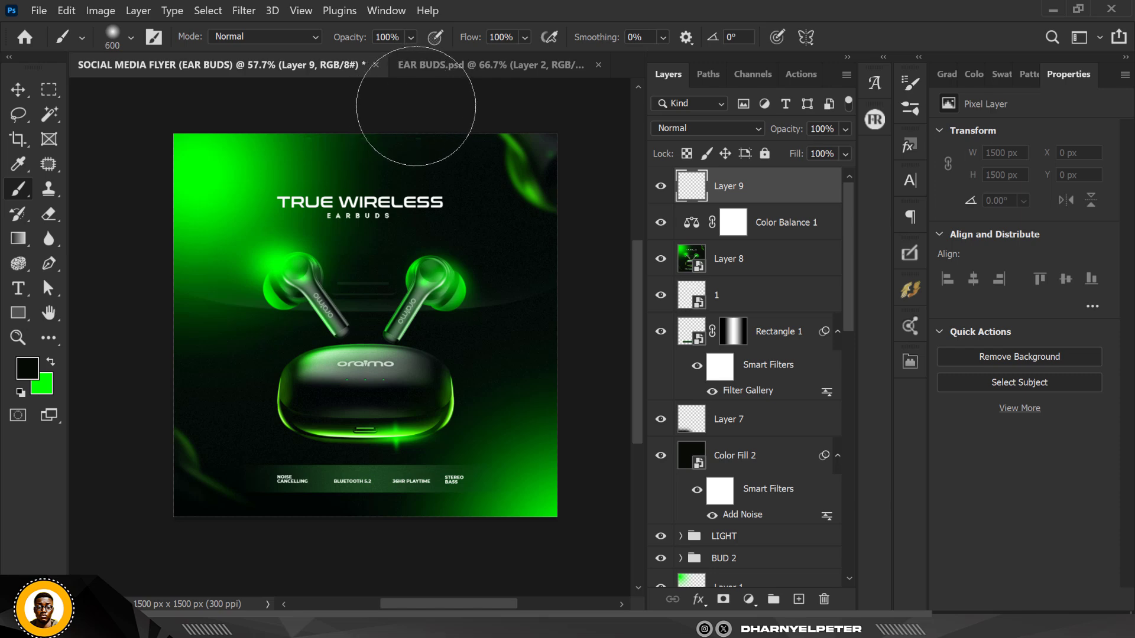
mouse_move(609, 102)
left_mouse_down()
mouse_move(620, 152)
mouse_move(668, 214)
left_mouse_up()
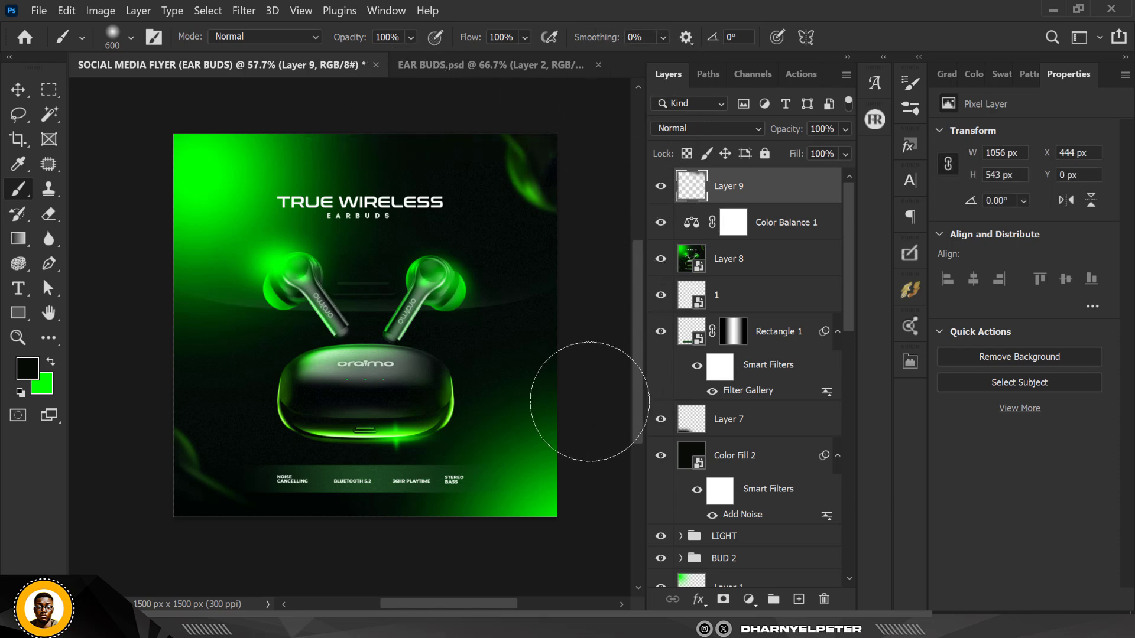
left_click_drag(611, 129, 649, 181)
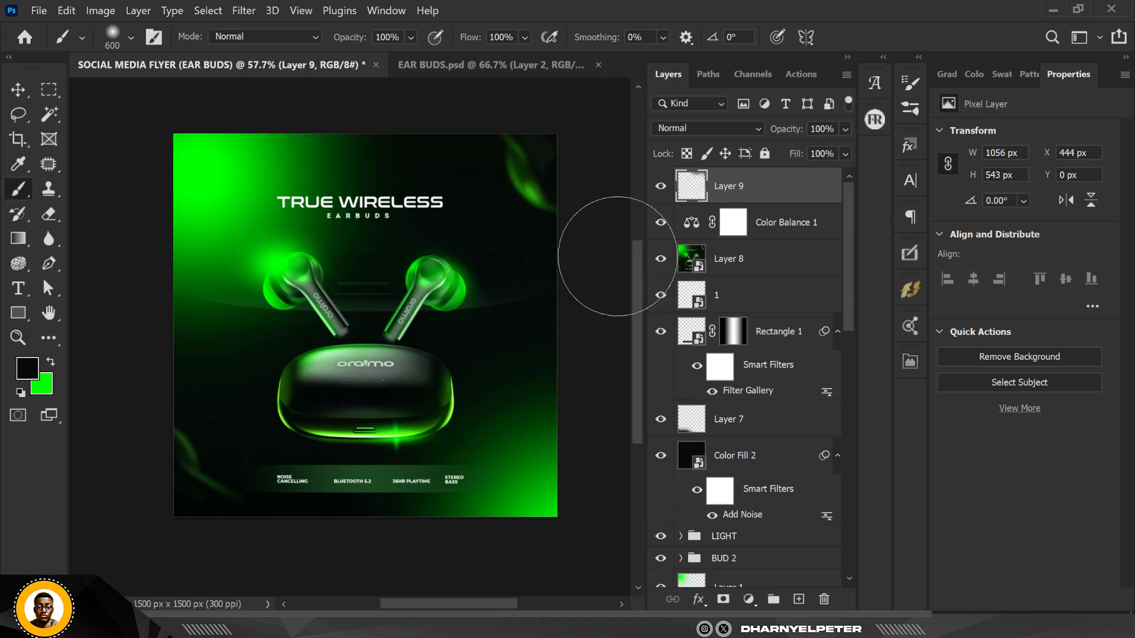
left_click_drag(587, 242, 615, 337)
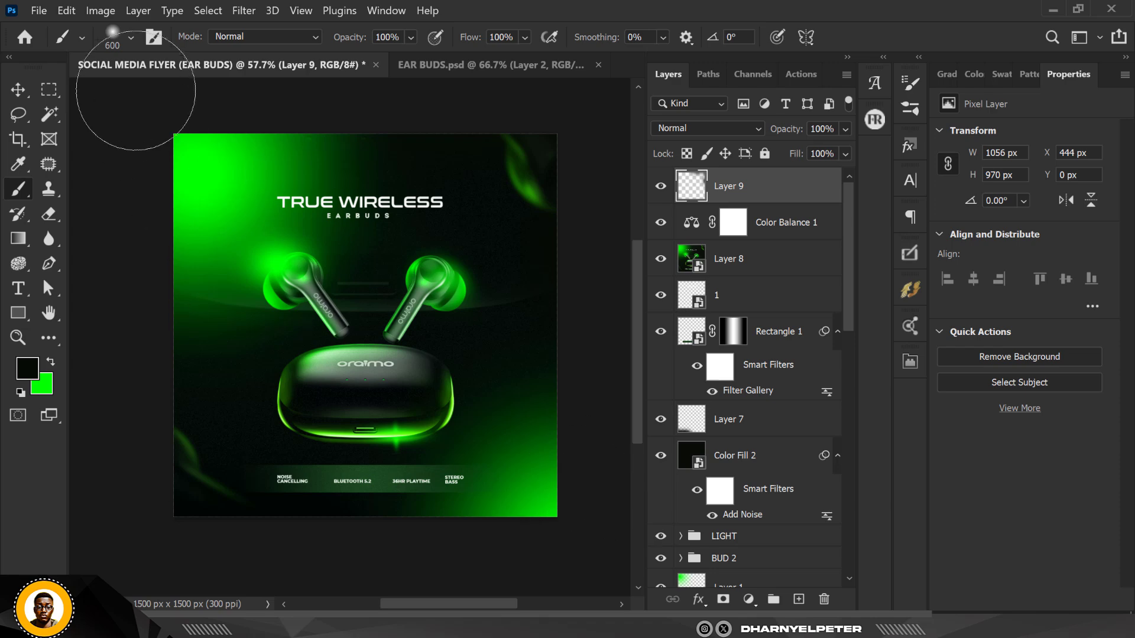
Zoom in and out to inspect the earbuds and charging case details
left_click(18, 89)
scroll(338, 283, "up", 1)
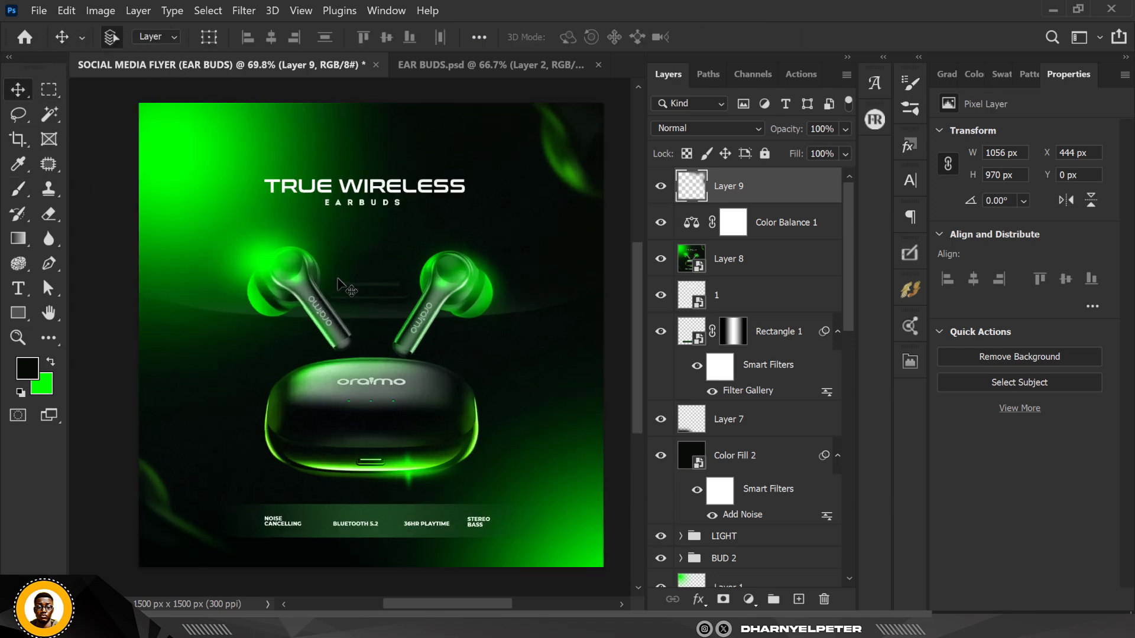
scroll(338, 284, "down", 1)
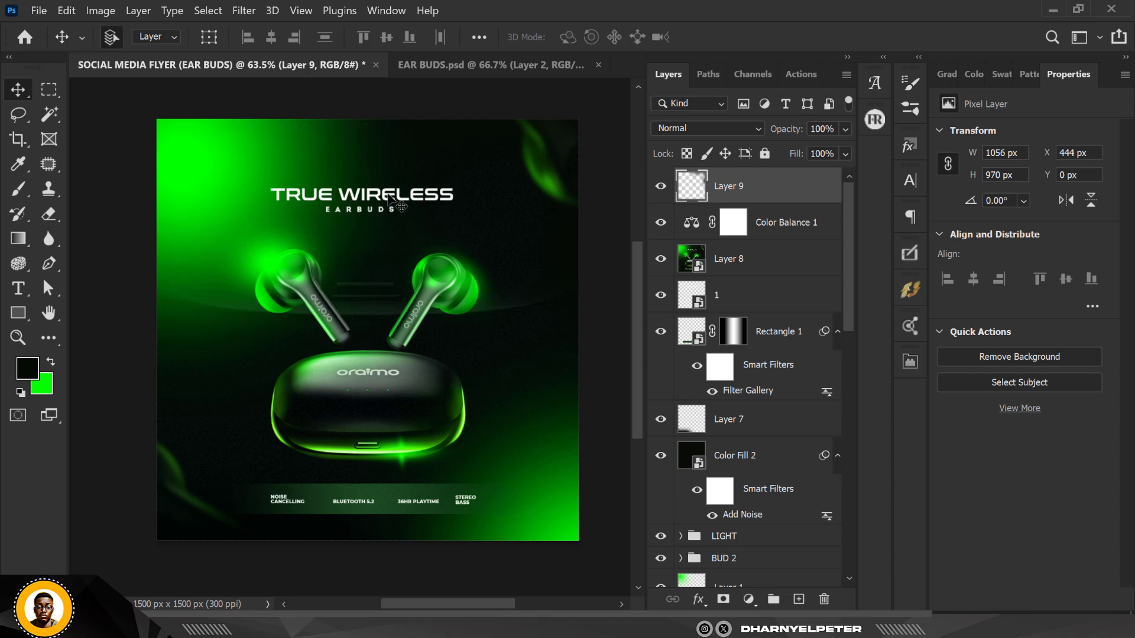
scroll(390, 200, "down", 1)
scroll(377, 406, "up", 5)
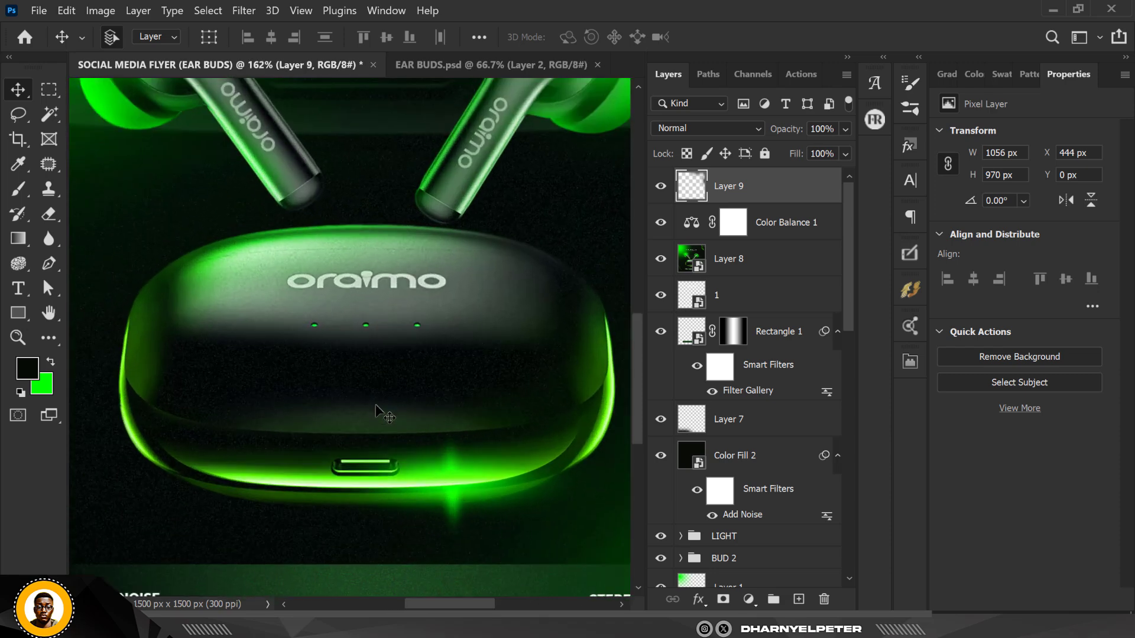
scroll(376, 407, "down", 4)
scroll(362, 340, "up", 5)
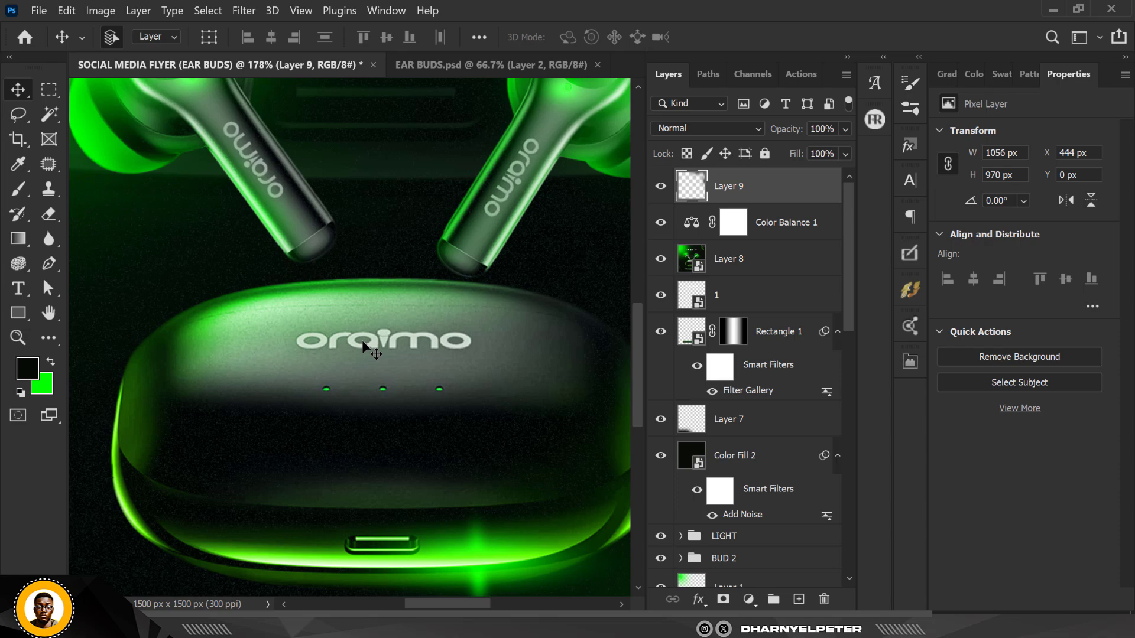
scroll(363, 341, "down", 4)
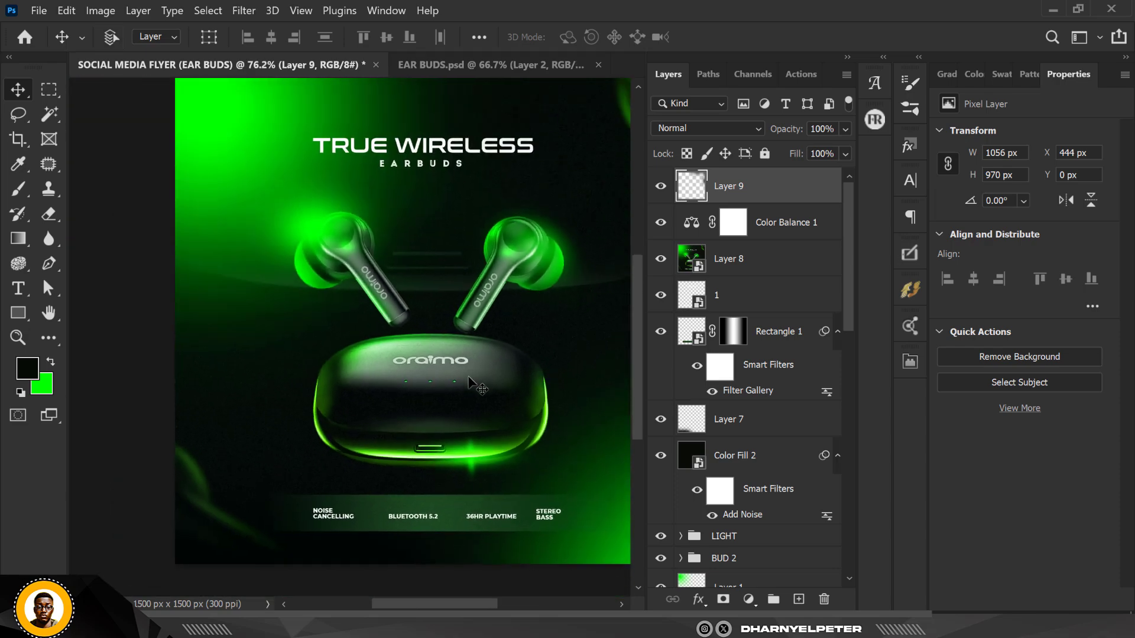
key("ctrl+0")
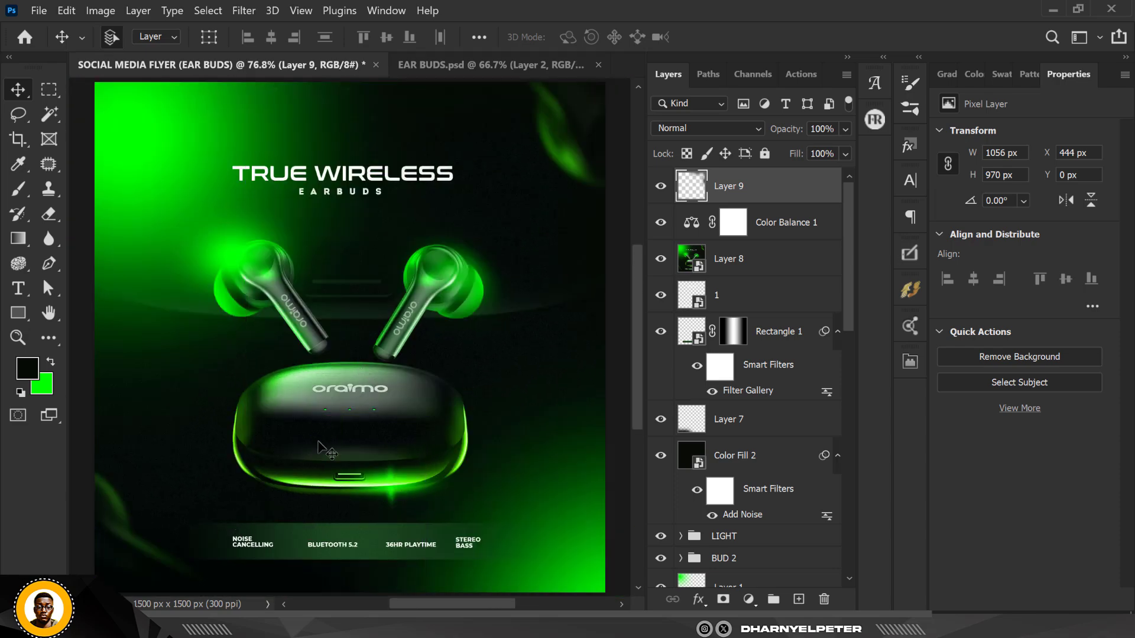
scroll(342, 432, "up", 4)
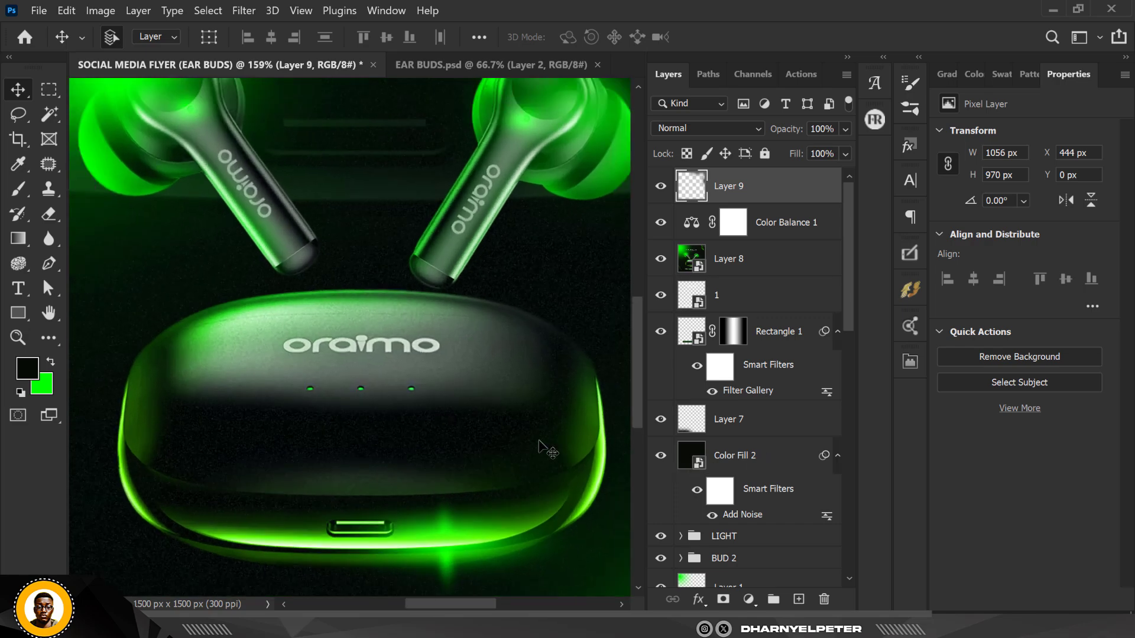
Zoom in and out across the flyer to examine the earbuds, case, headline and feature bar
scroll(401, 458, "up", 3)
scroll(407, 369, "down", 3)
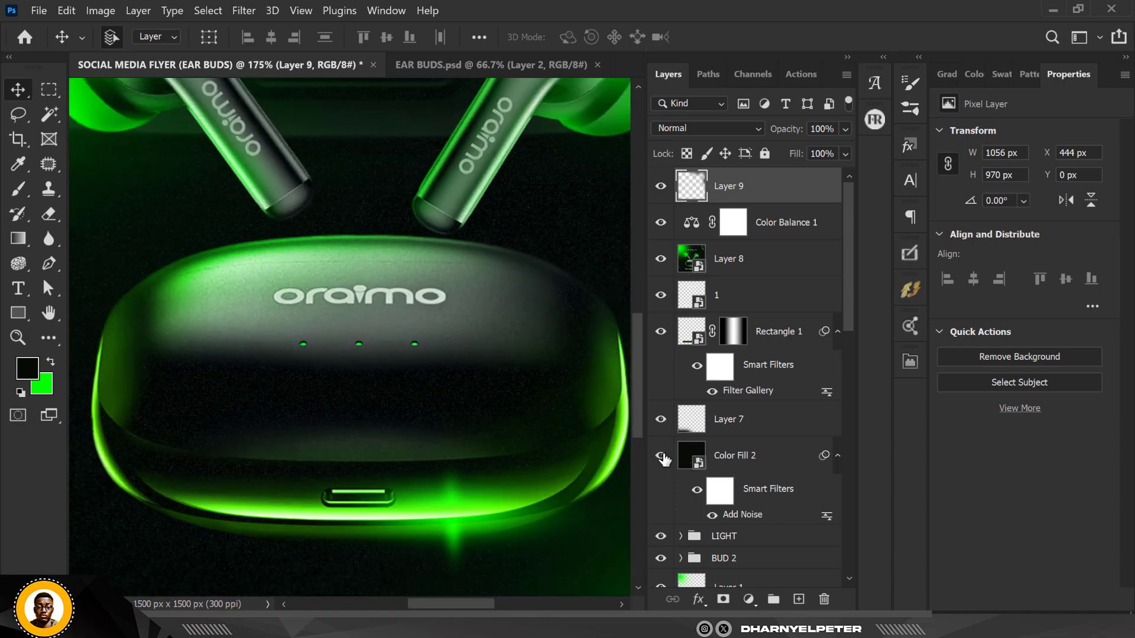
scroll(363, 321, "down", 6)
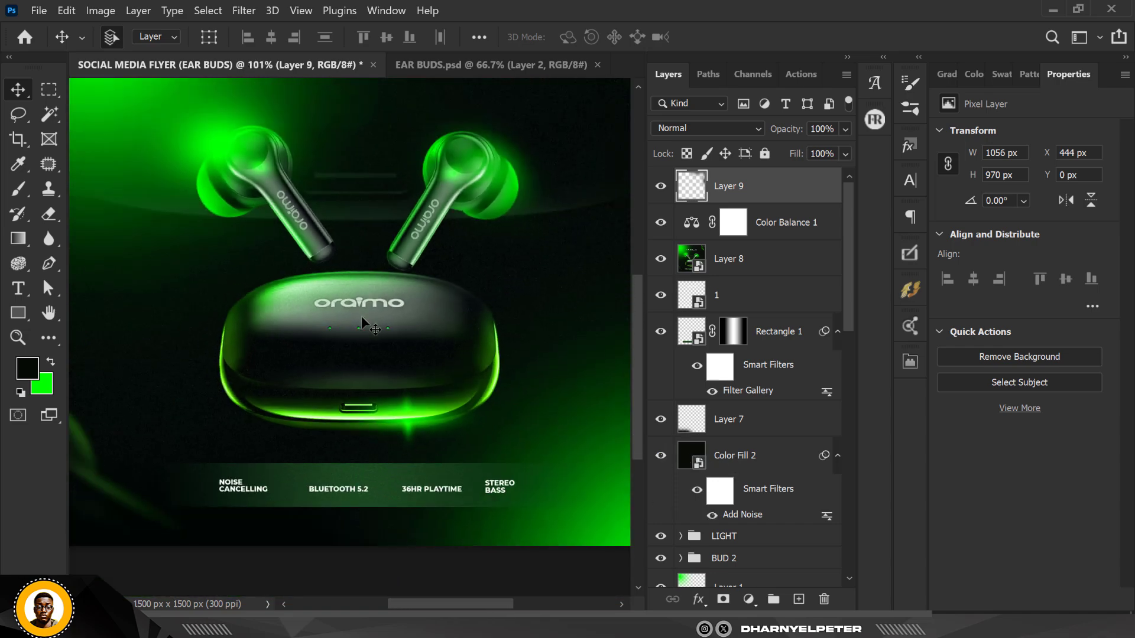
scroll(364, 320, "up", 2)
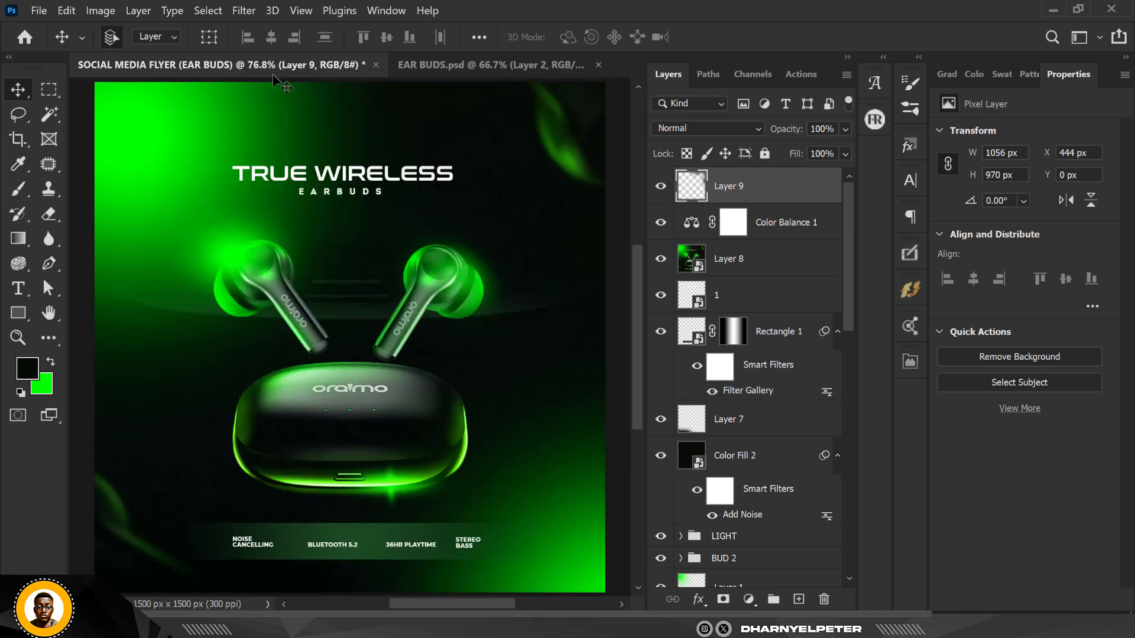
scroll(450, 285, "down", 1)
scroll(428, 286, "up", 3)
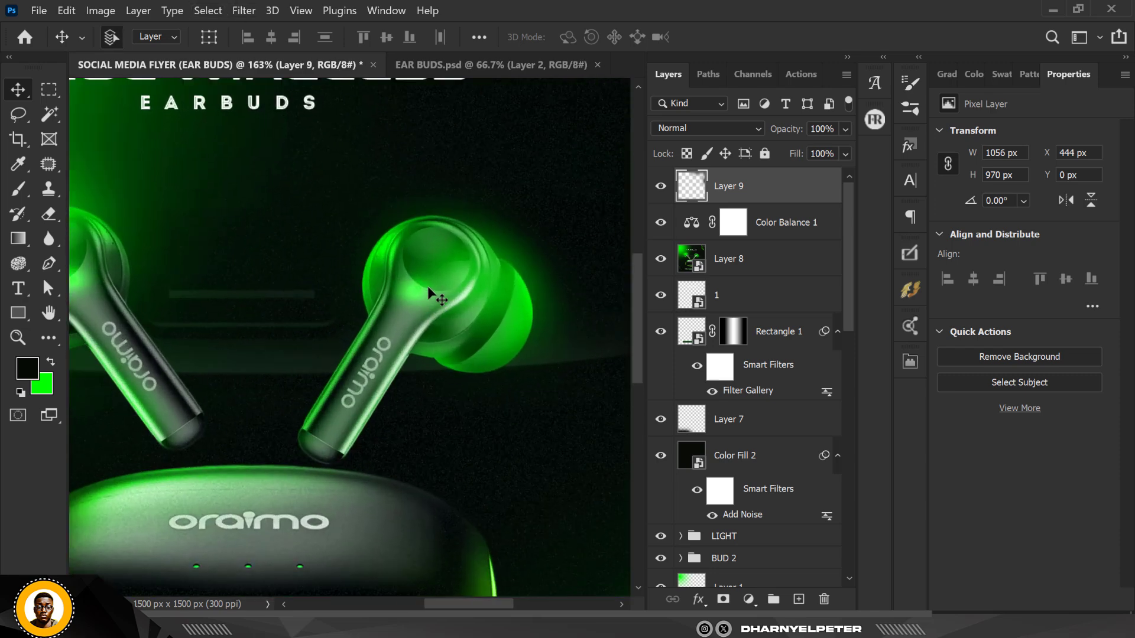
scroll(427, 286, "down", 4)
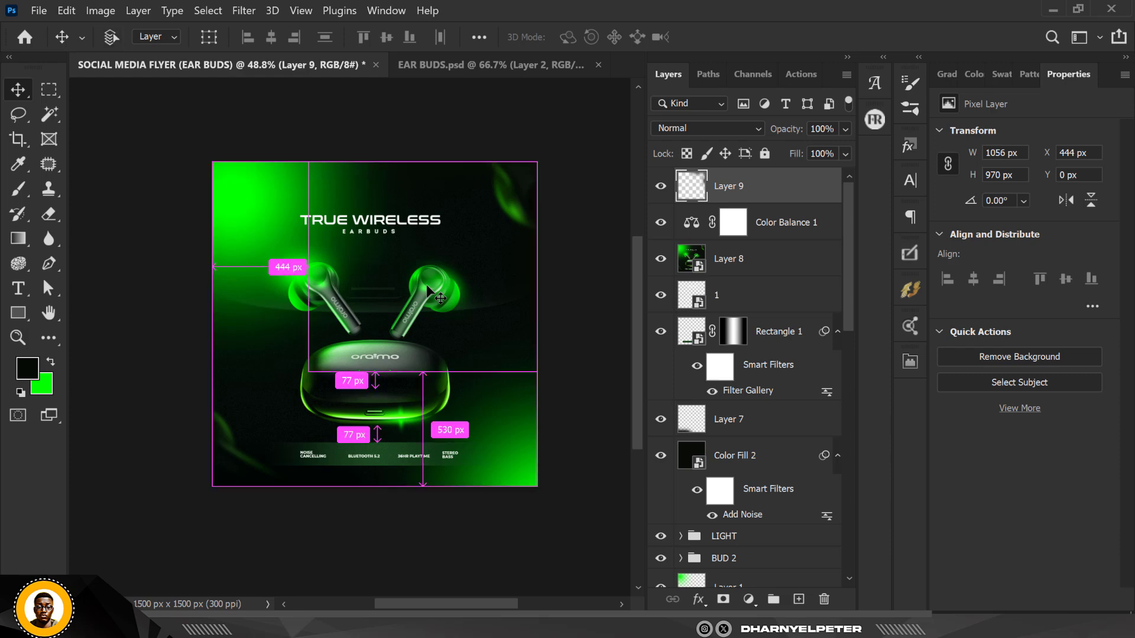
scroll(427, 285, "up", 2)
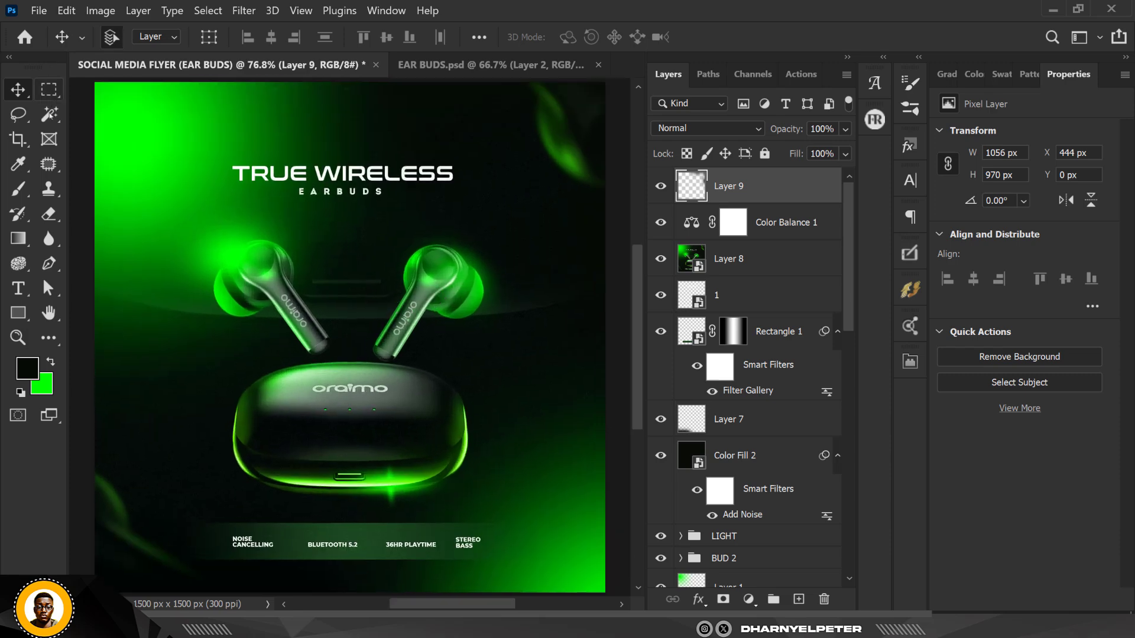